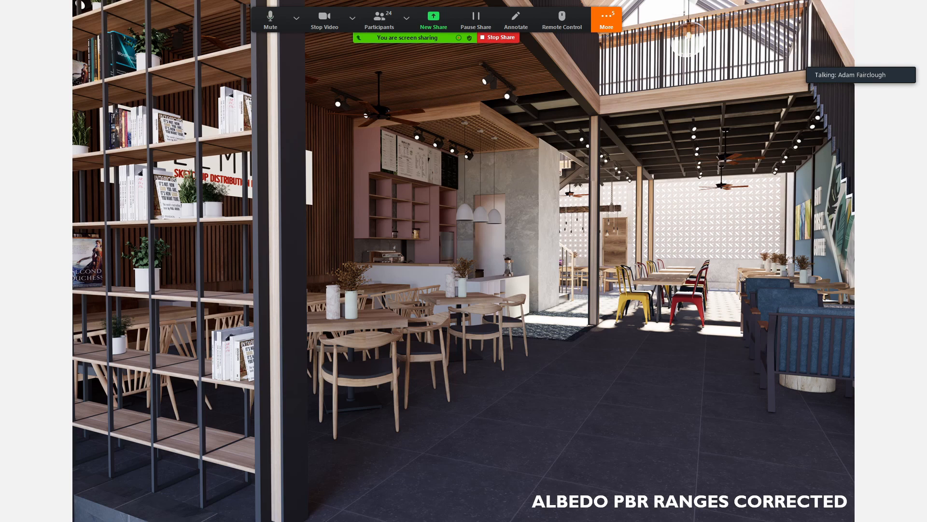
key(Right)
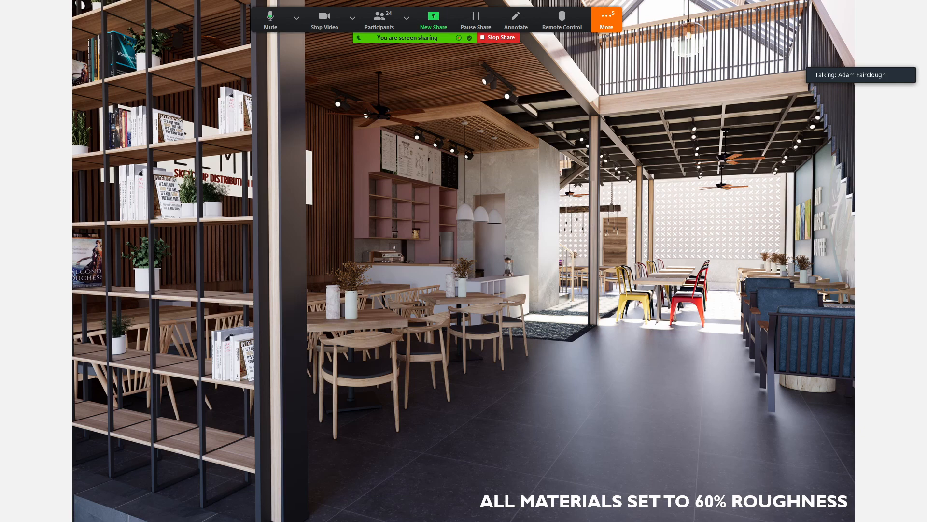
key(Left)
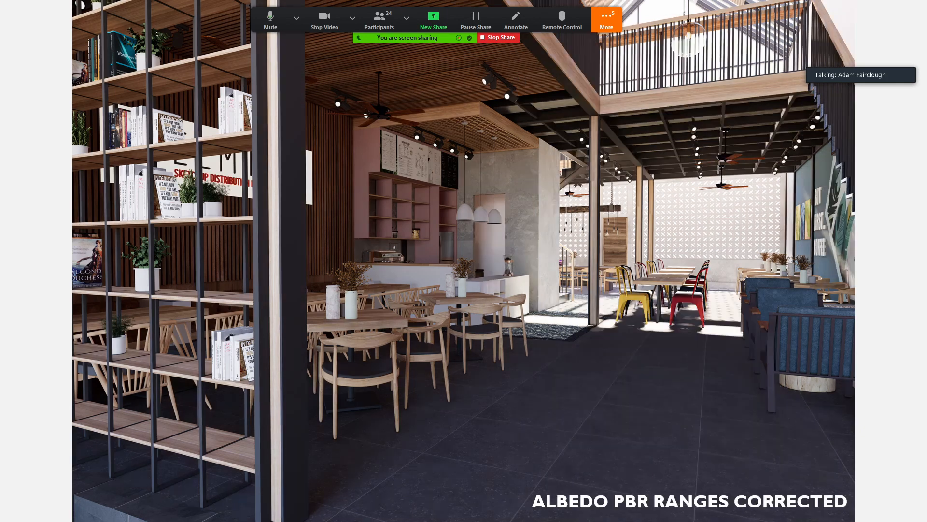
key(Right)
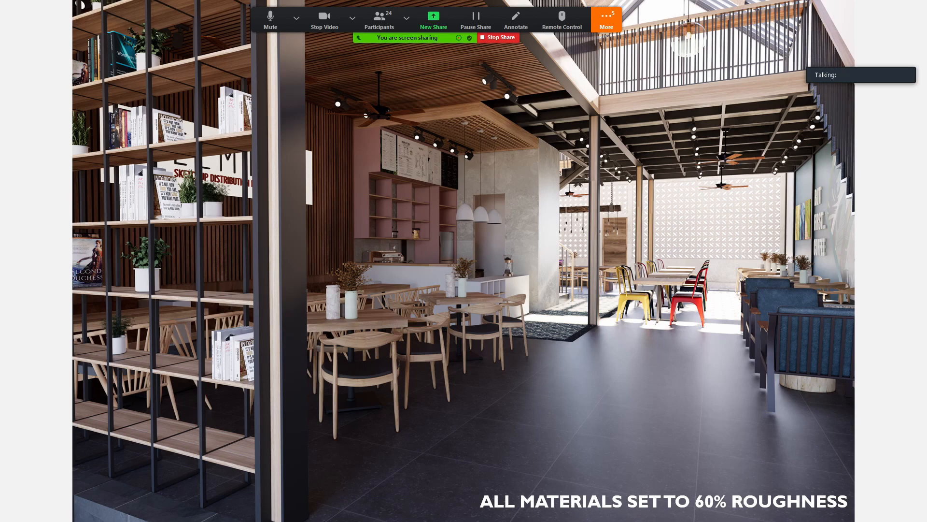
key(Right)
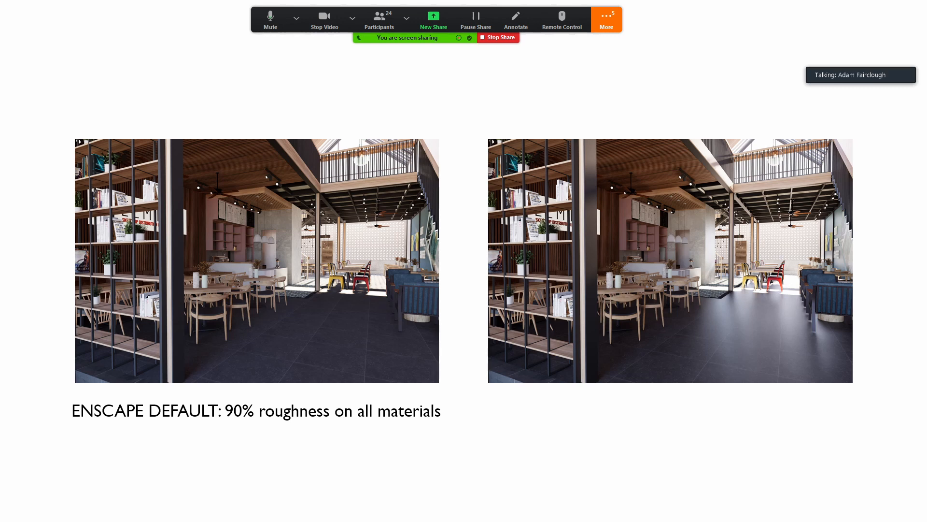
key(Right)
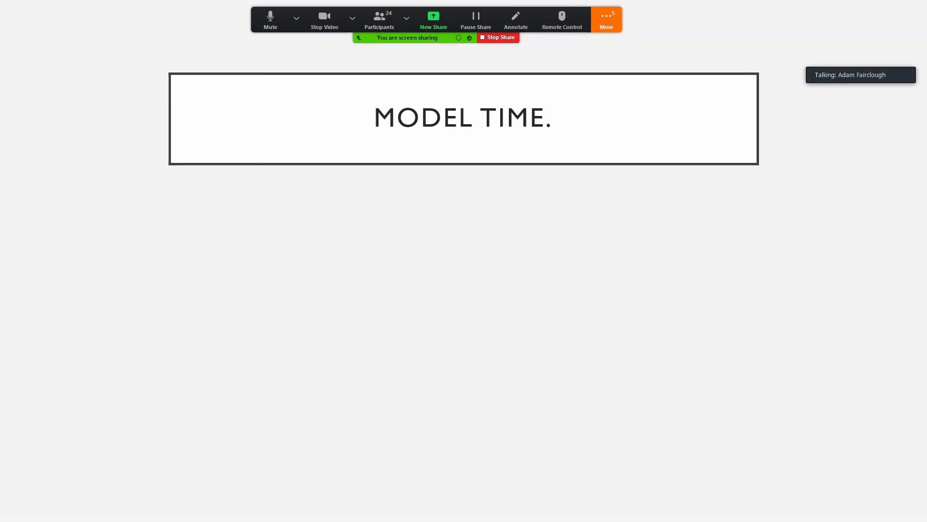
- Switch from the slide show to SketchUp, closing NVIDIA Broadcast and docking the model window beside the Enscape render
key(Escape)
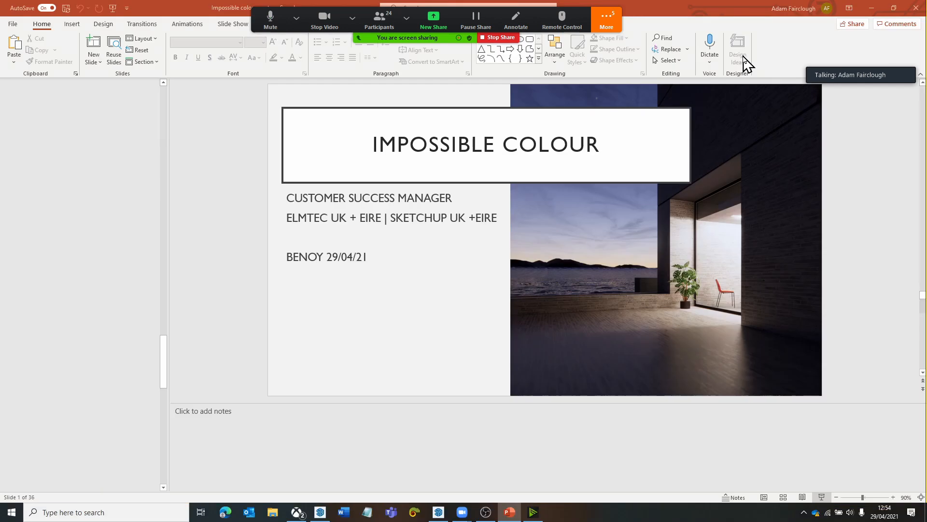
click(872, 8)
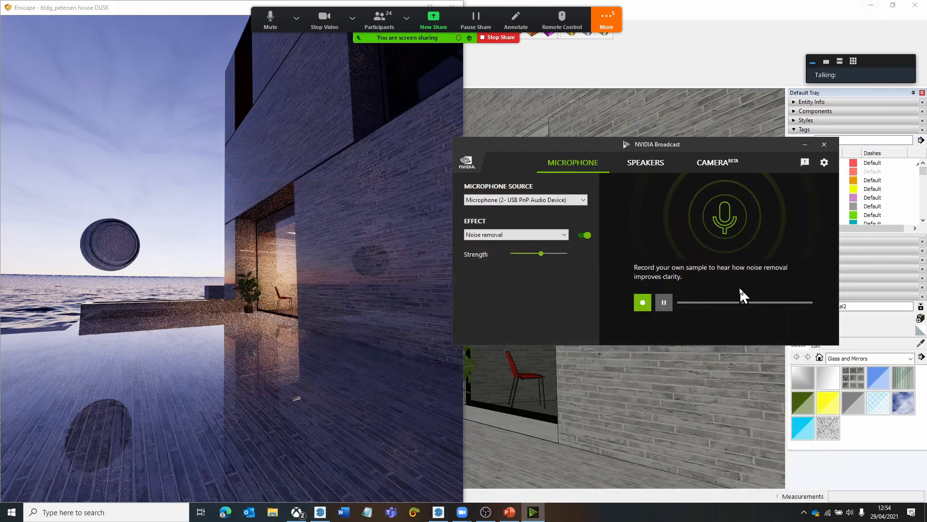
click(824, 144)
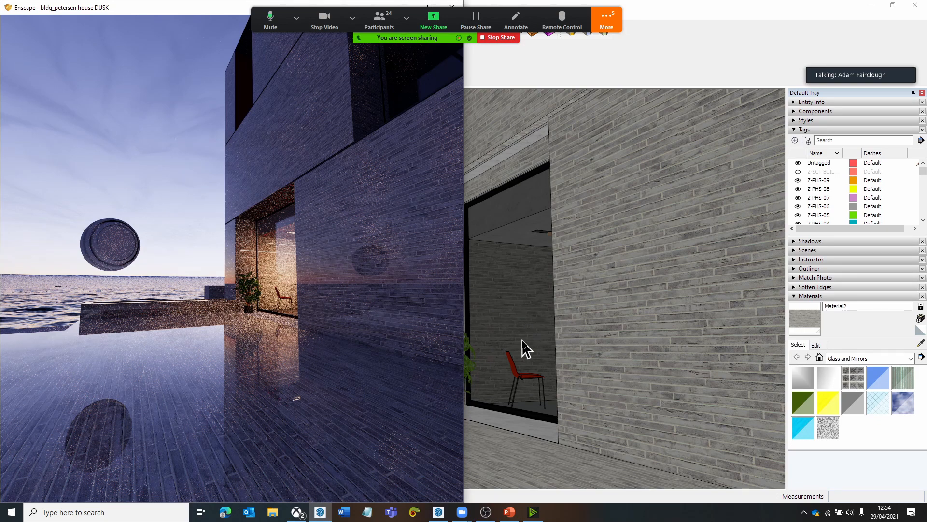
click(682, 27)
mouse_move(663, 8)
mouse_down()
mouse_move(766, 62)
mouse_move(741, 83)
mouse_move(925, 120)
mouse_move(925, 134)
mouse_up()
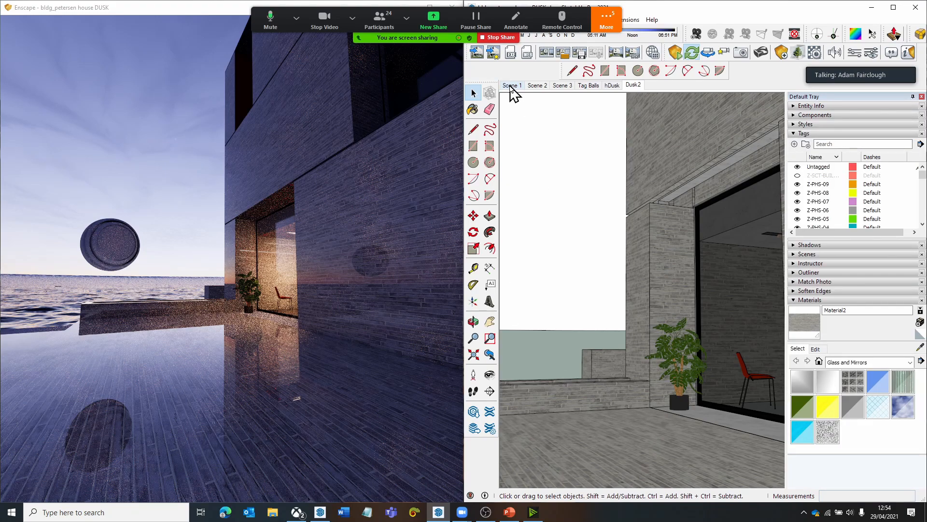
- Open Scene 1 and synchronize the Enscape view with SketchUp, framing the whole house from above with the colour chart
click(511, 86)
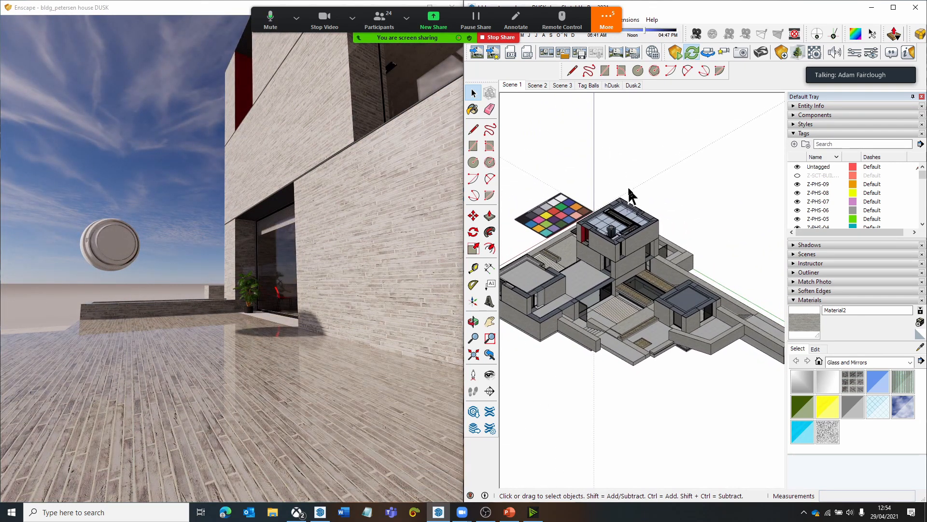
click(709, 53)
key(o)
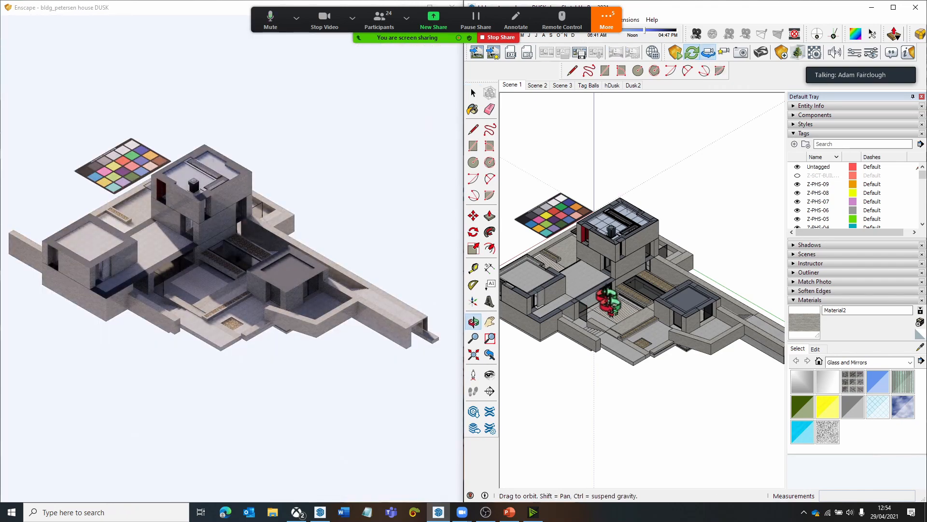
mouse_move(609, 304)
middle_down()
mouse_move(591, 233)
mouse_move(609, 329)
middle_up()
scroll(595, 235, up, 5)
scroll(596, 234, down, 5)
scroll(614, 276, up, 3)
mouse_move(586, 287)
middle_down()
mouse_move(675, 270)
mouse_move(620, 203)
middle_up()
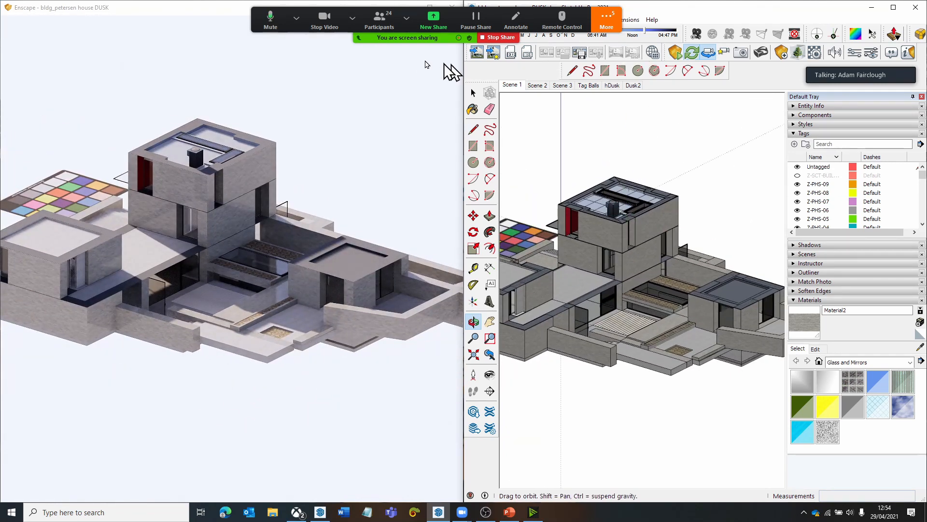
drag(600, 182, 574, 321)
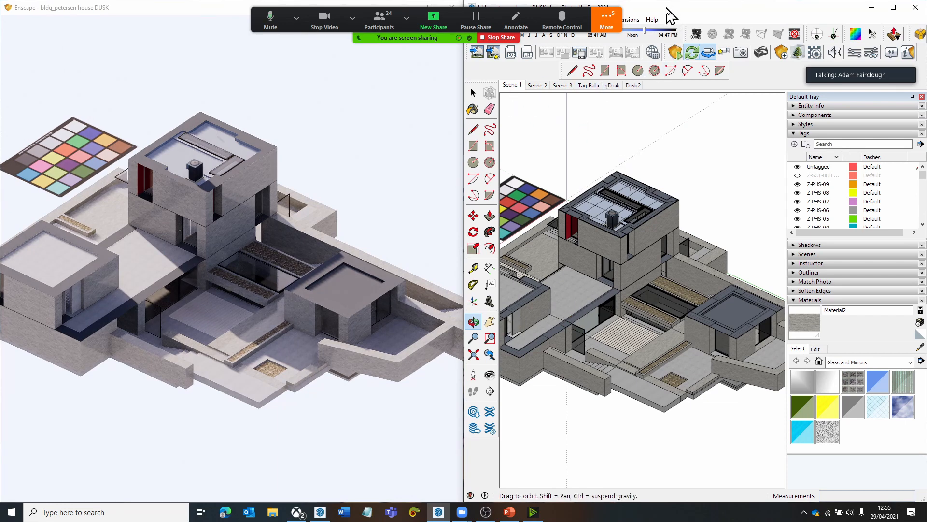
click(606, 19)
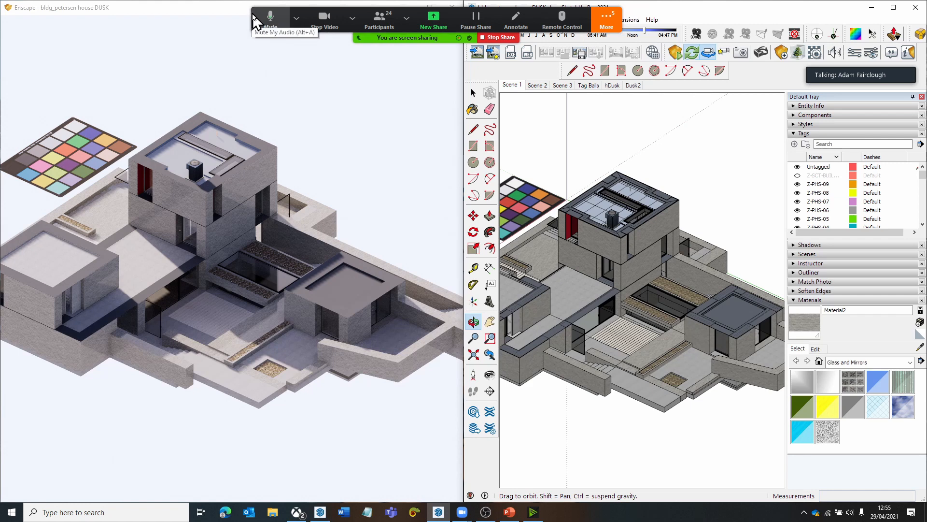
click(296, 17)
click(606, 19)
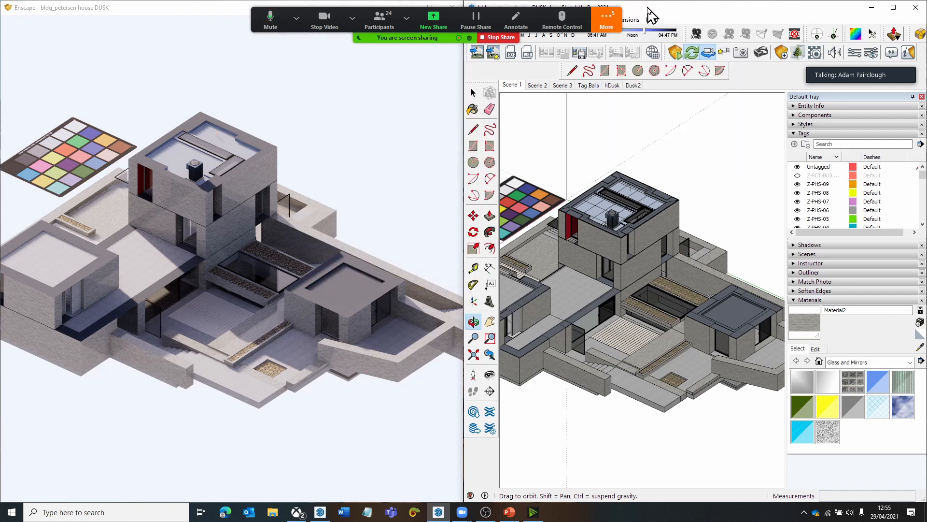
mouse_move(648, 7)
mouse_down()
mouse_move(649, 79)
mouse_move(899, 172)
mouse_move(920, 193)
mouse_up()
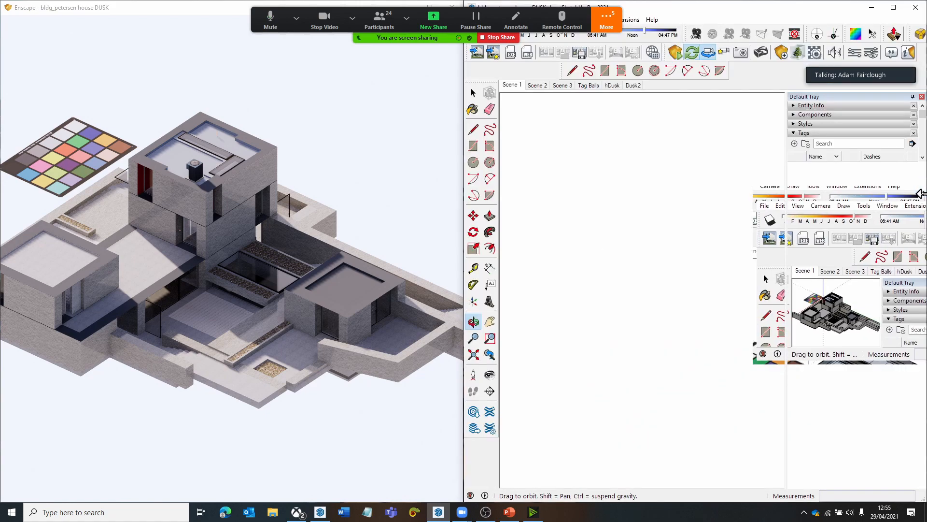
click(353, 18)
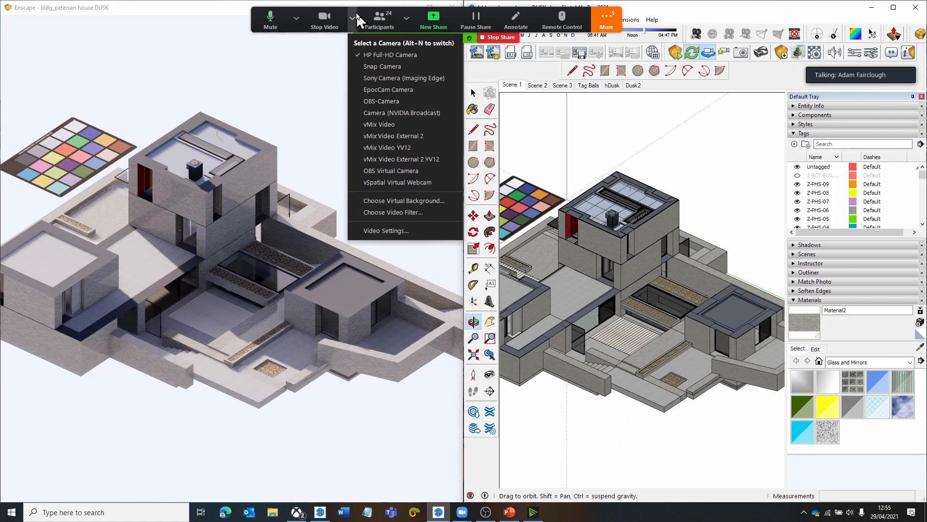
- Hide the meeting's video panel and its floating controls so the modelling windows are unobstructed
click(607, 22)
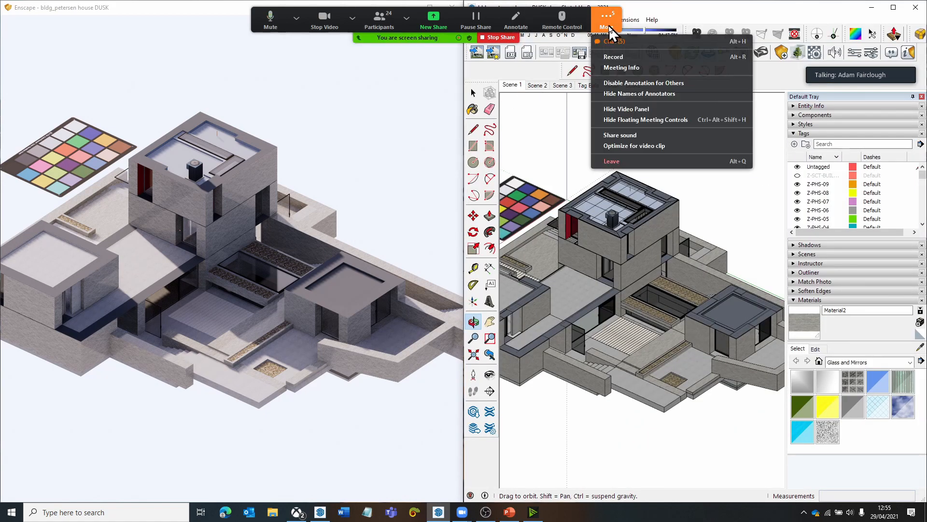
click(626, 109)
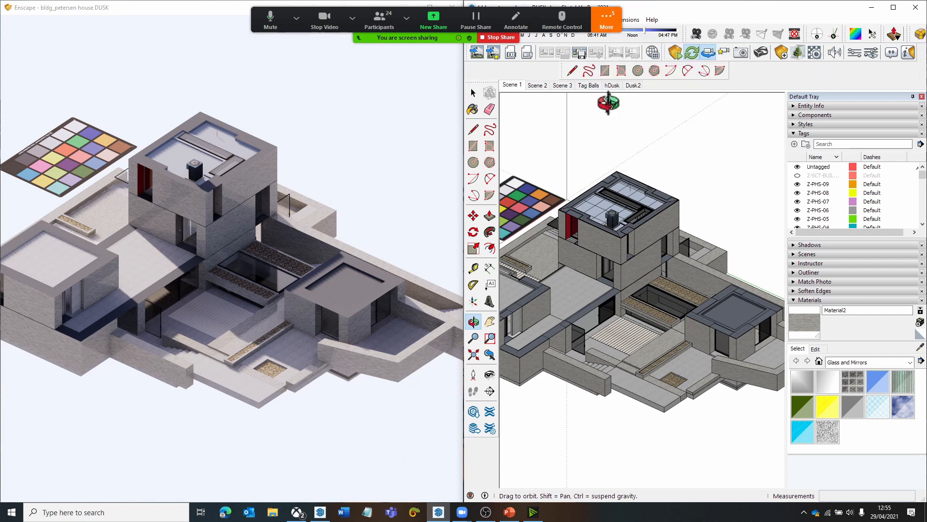
click(606, 22)
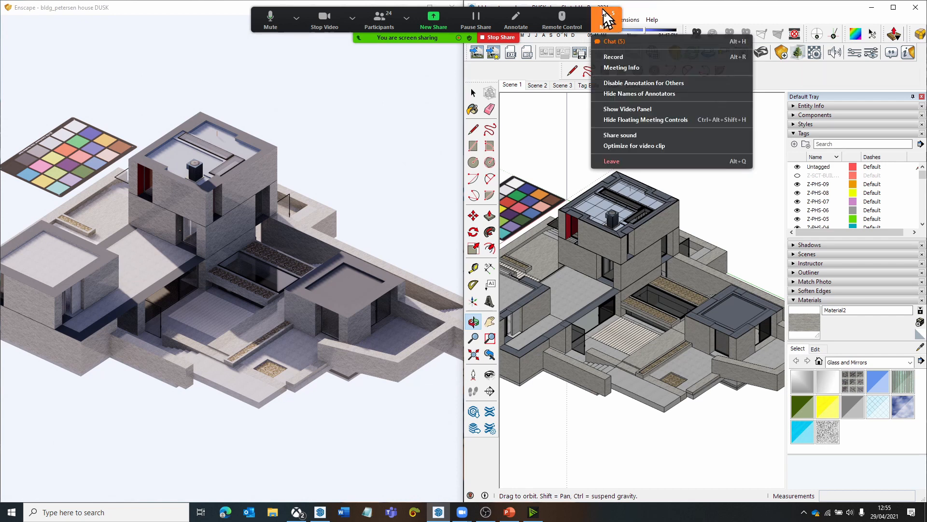
click(618, 119)
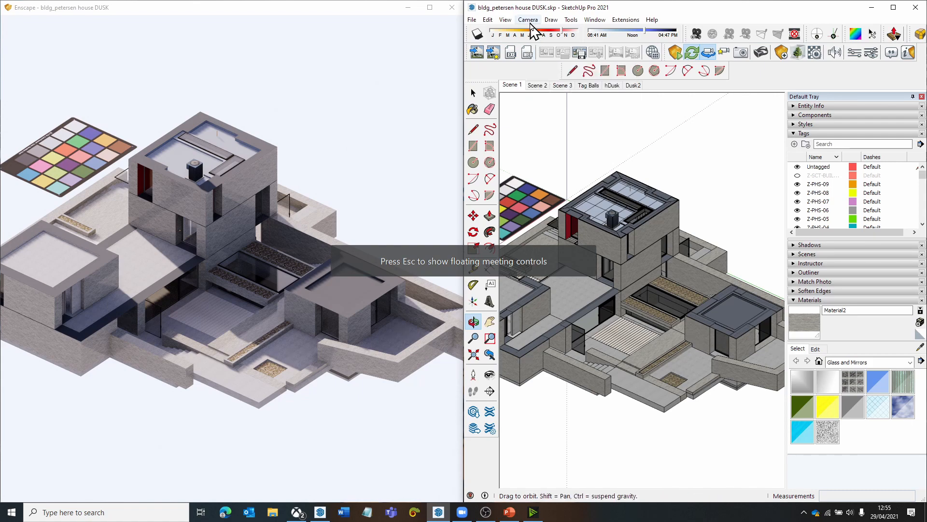
- Change the SketchUp camera from parallel projection to Perspective
drag(634, 339, 629, 292)
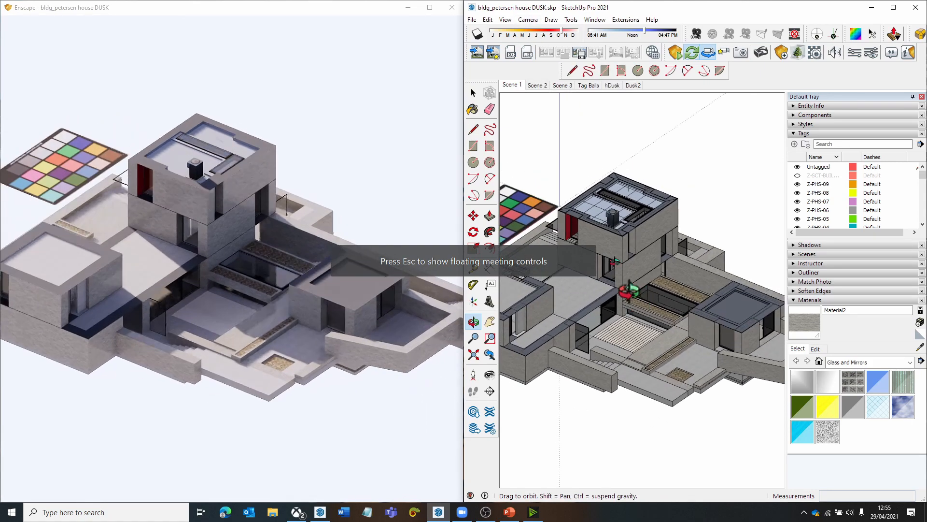
click(526, 20)
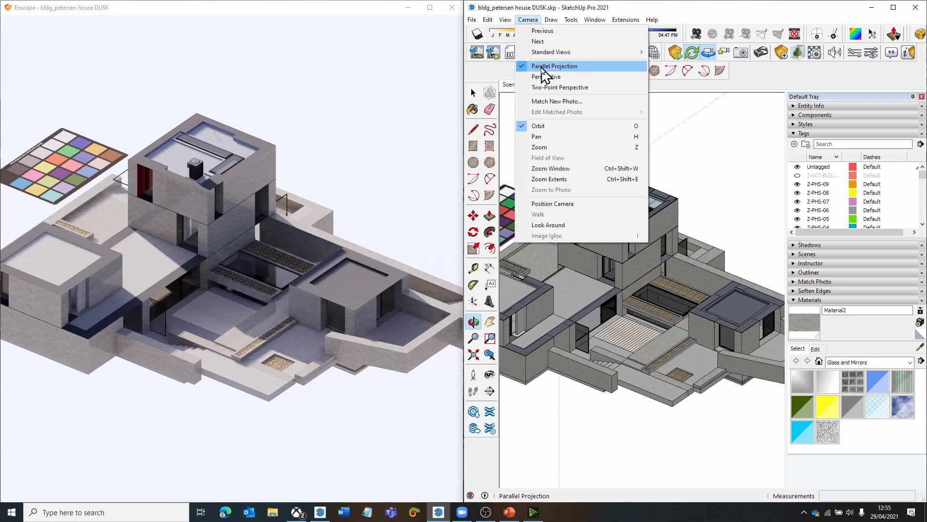
drag(661, 361, 589, 285)
scroll(588, 286, up, 5)
scroll(589, 286, down, 3)
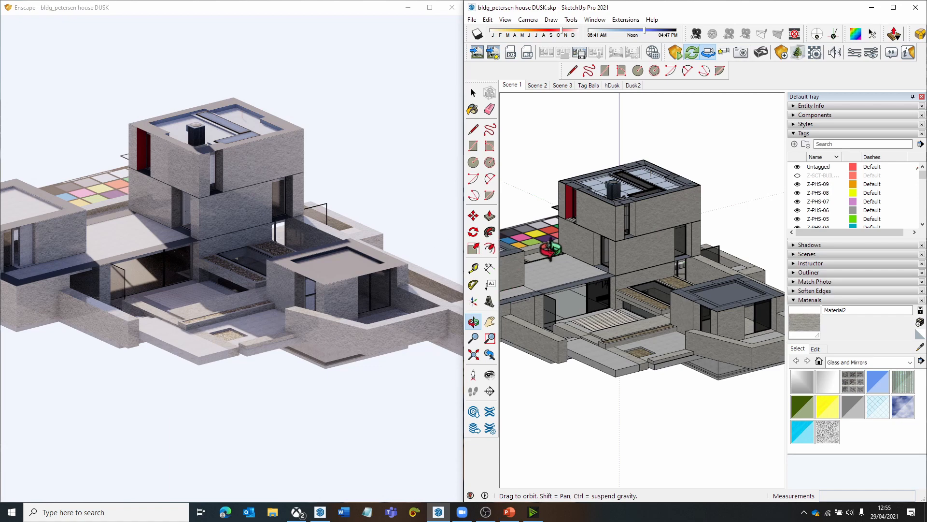
scroll(563, 258, up, 2)
click(527, 20)
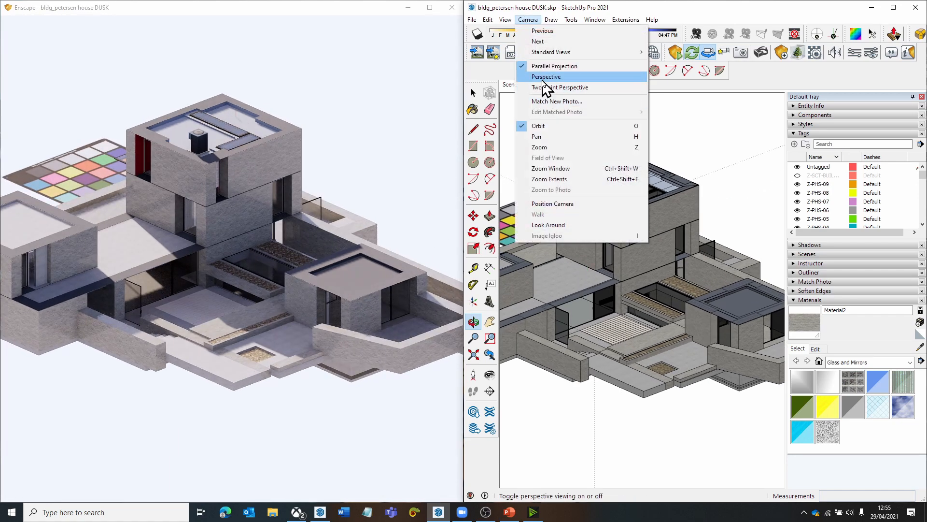
click(543, 78)
- Examine the house in perspective from close up and from a distance, comparing the model with the synchronized Enscape render
drag(564, 275, 585, 240)
scroll(584, 240, up, 3)
scroll(583, 239, up, 3)
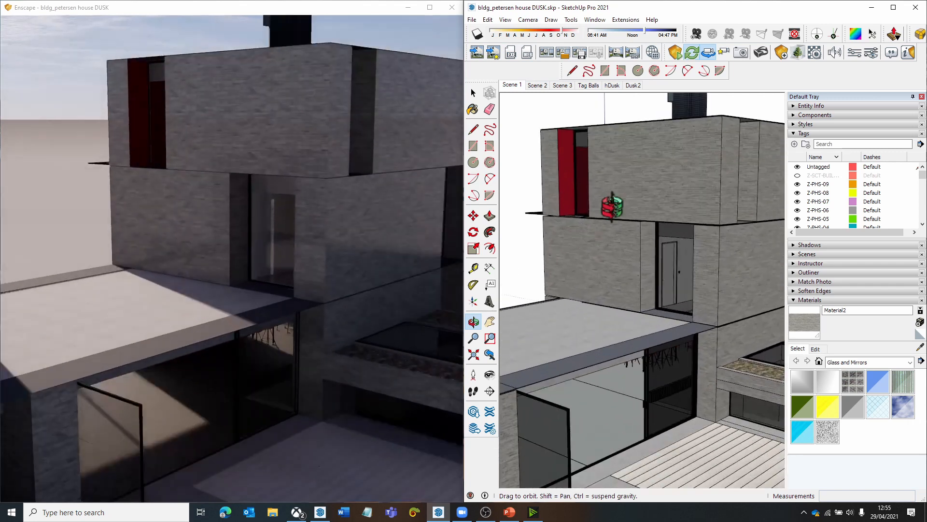
scroll(620, 337, down, 2)
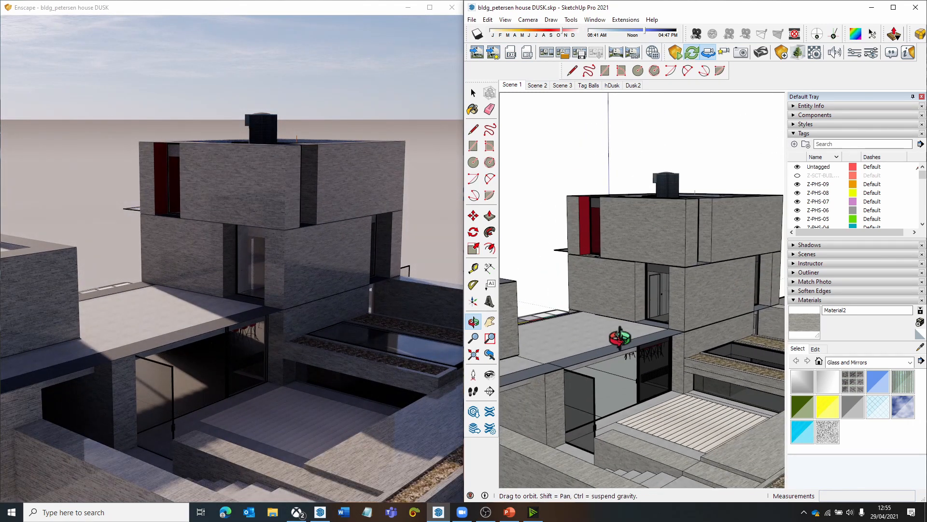
scroll(620, 337, down, 5)
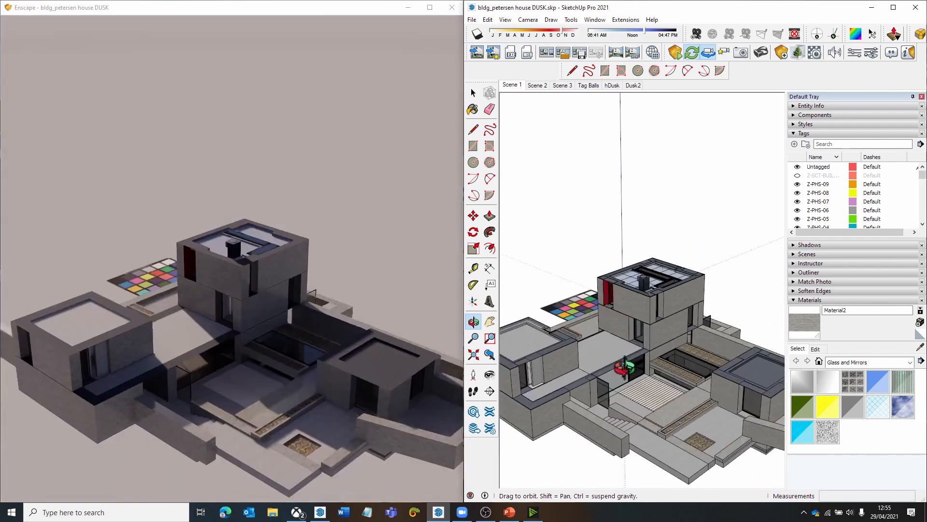
click(528, 19)
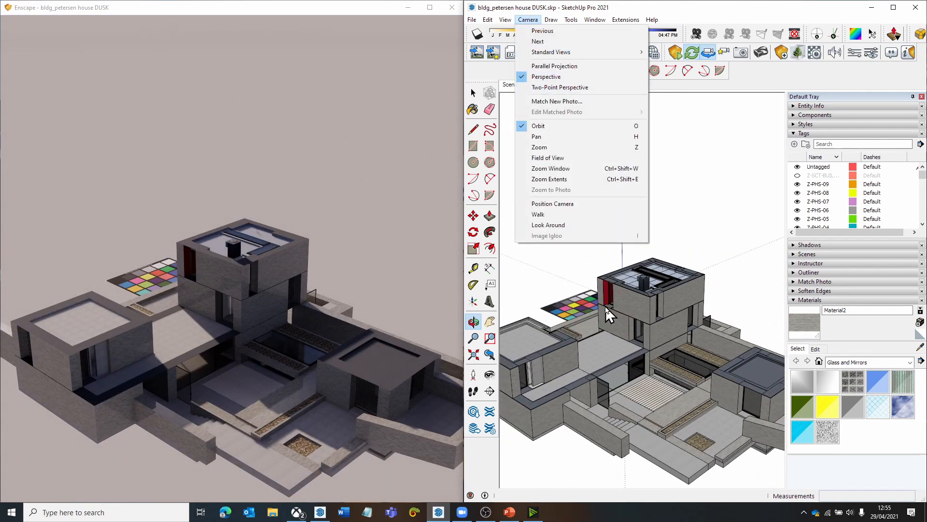
click(599, 330)
scroll(630, 370, up, 4)
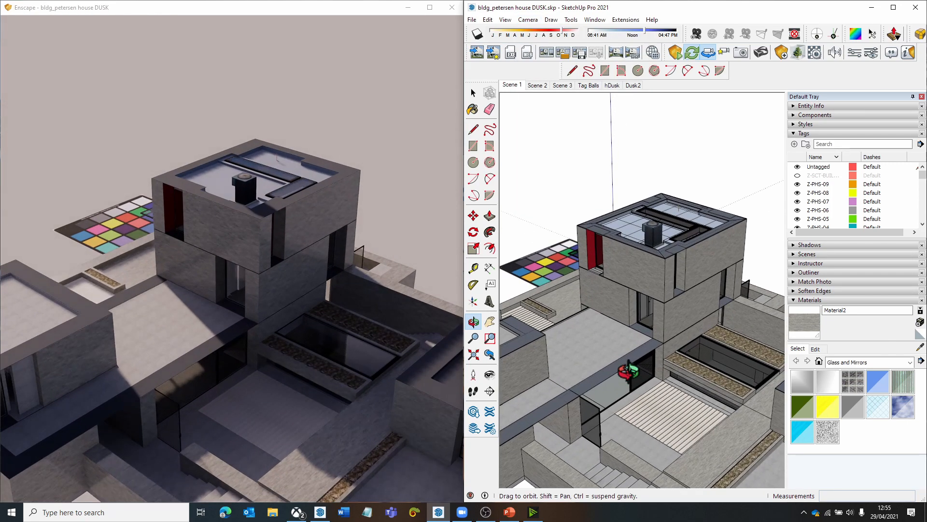
middle_drag(629, 370, 642, 322)
scroll(613, 311, down, 3)
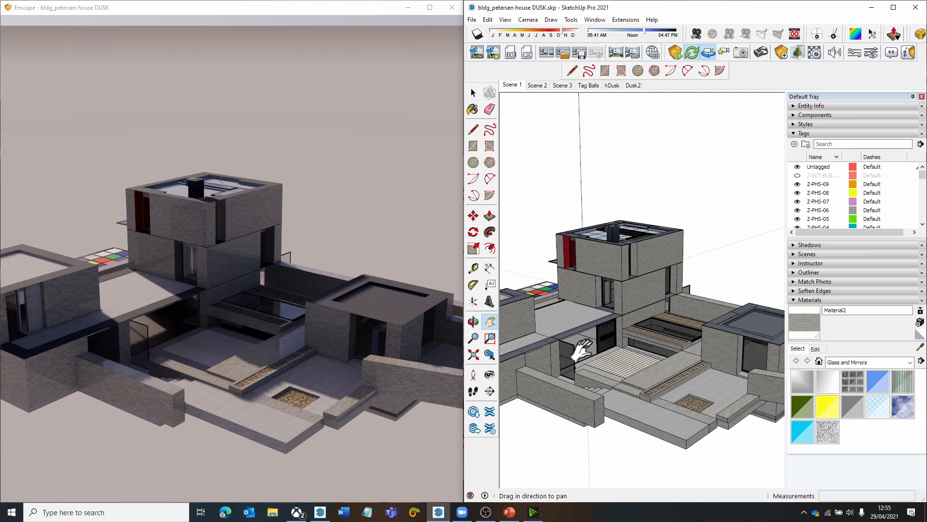
mouse_move(583, 350)
mouse_down()
mouse_move(594, 318)
mouse_move(573, 327)
mouse_move(601, 313)
mouse_up()
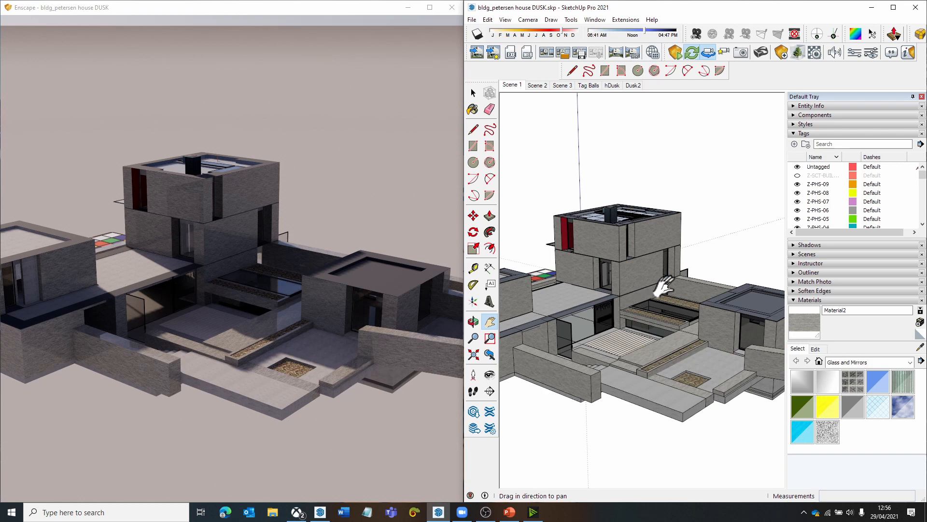
- Open the Enscape Visual Settings clear of the render view and reset all settings to their default values
click(871, 52)
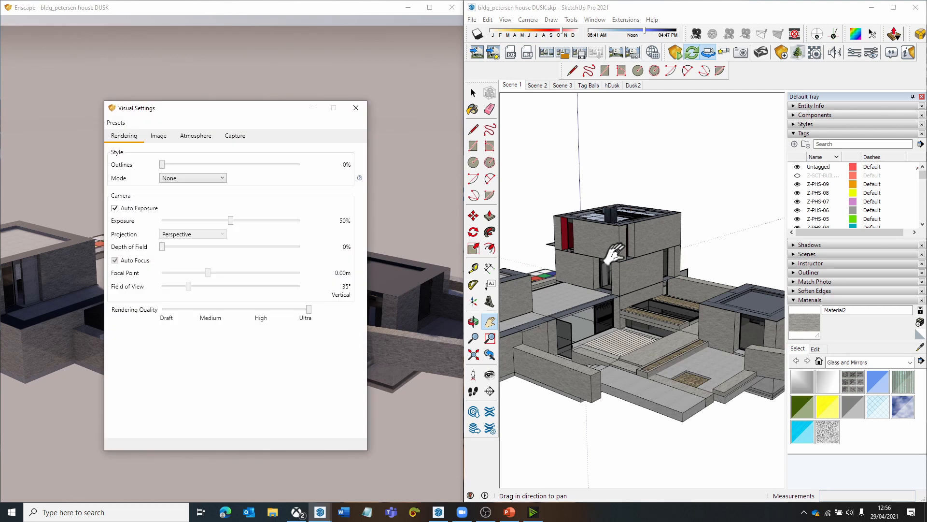
drag(235, 112, 656, 82)
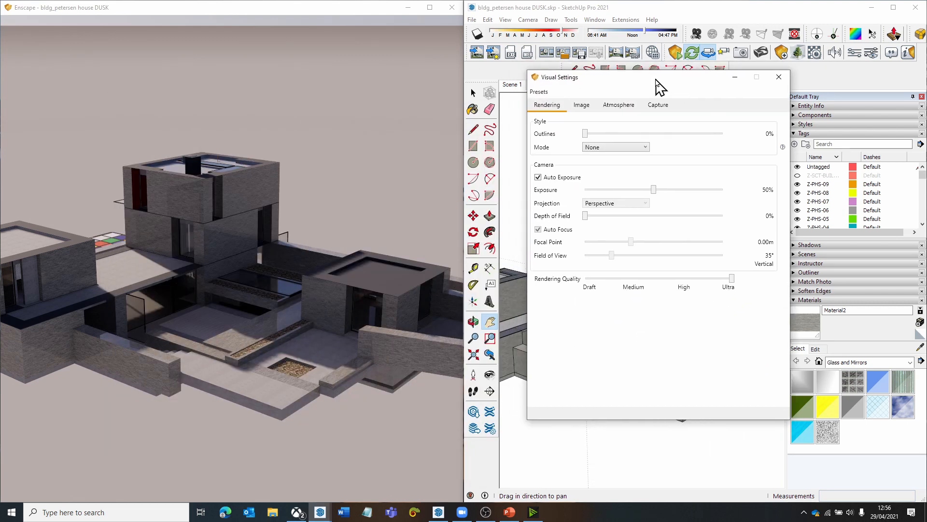
click(537, 91)
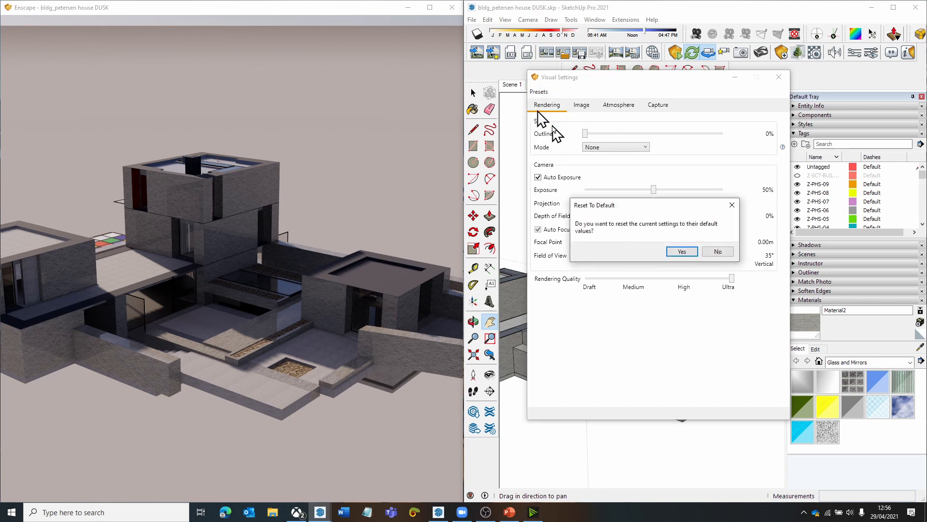
click(682, 251)
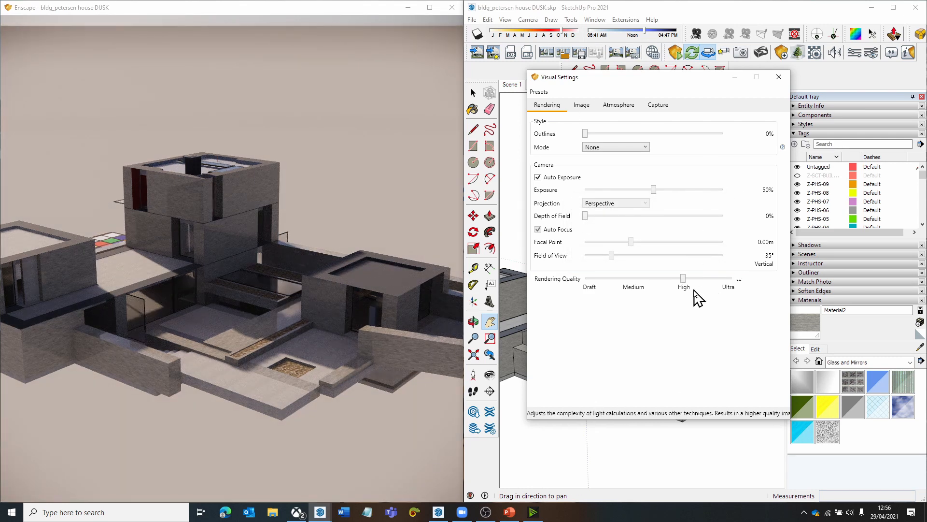
click(539, 91)
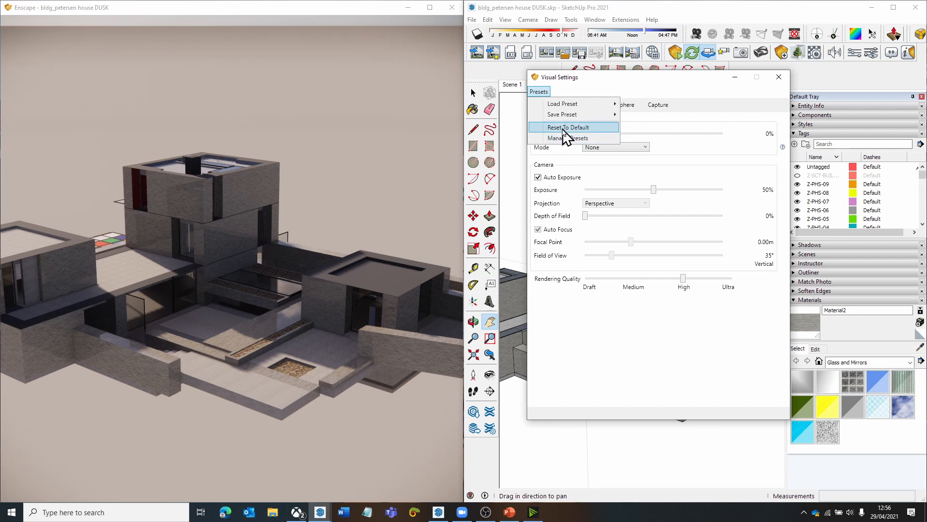
click(618, 330)
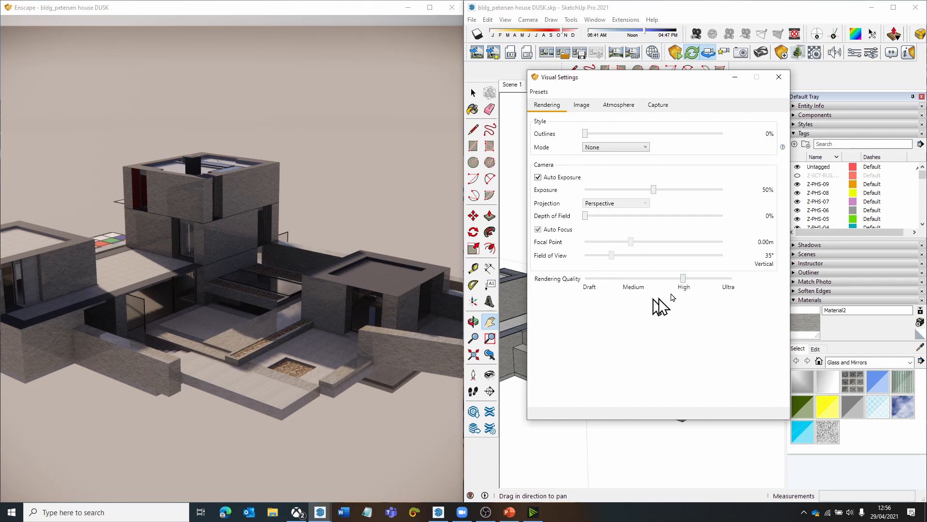
- Try the Medium rendering quality and check the house render from closer up
drag(682, 278, 637, 281)
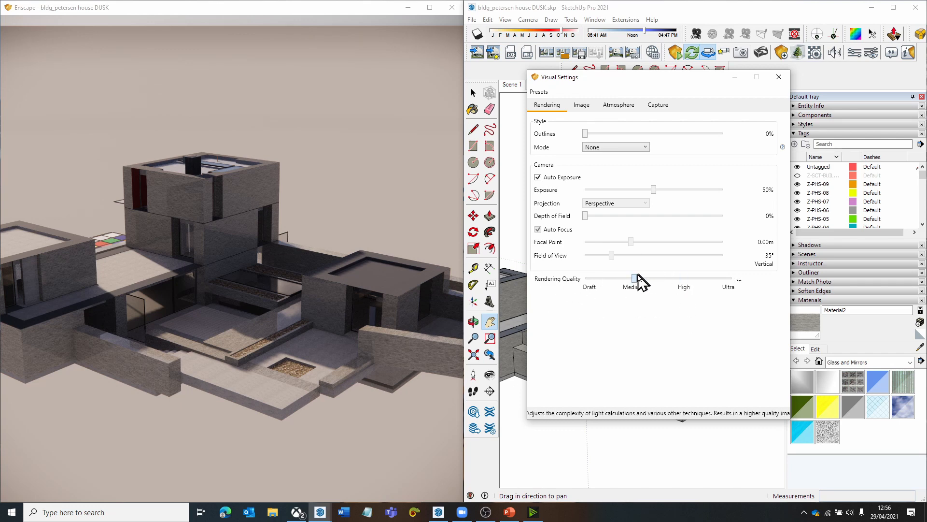
scroll(278, 292, up, 3)
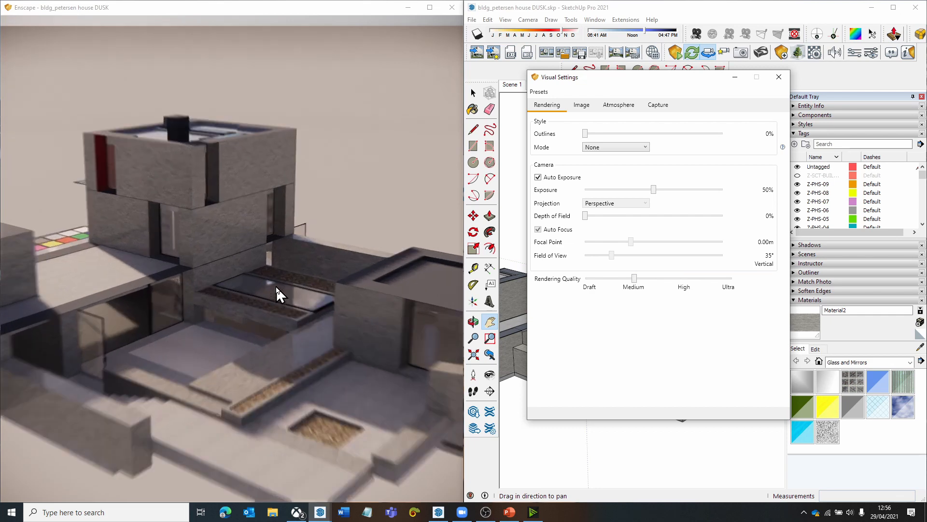
scroll(269, 323, down, 2)
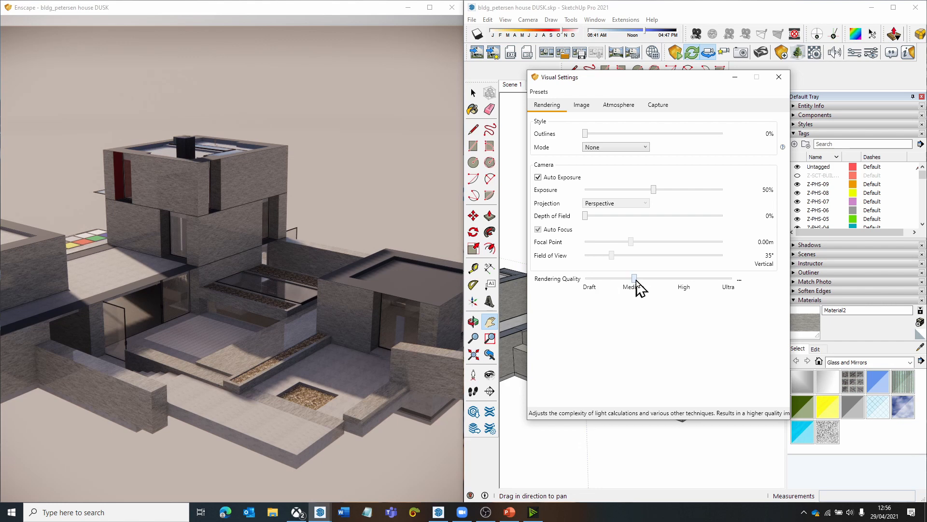
- Set the Enscape rendering quality to Ultra and check the house and courtyard in the render
drag(635, 279, 733, 286)
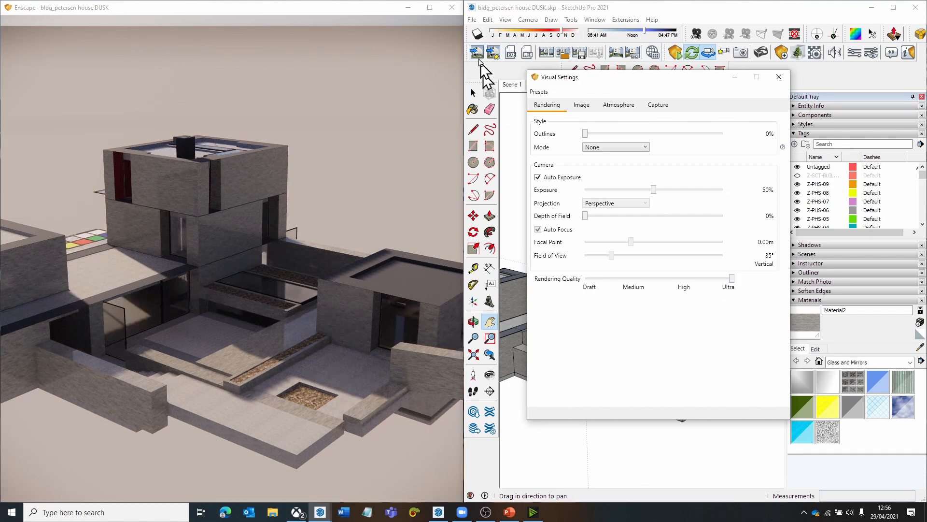
click(331, 348)
drag(331, 348, 313, 339)
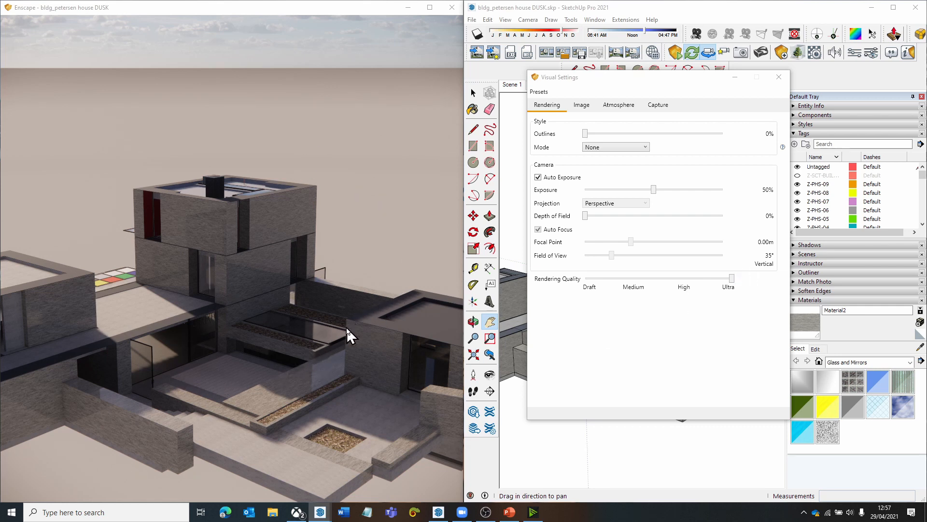
drag(332, 312, 314, 323)
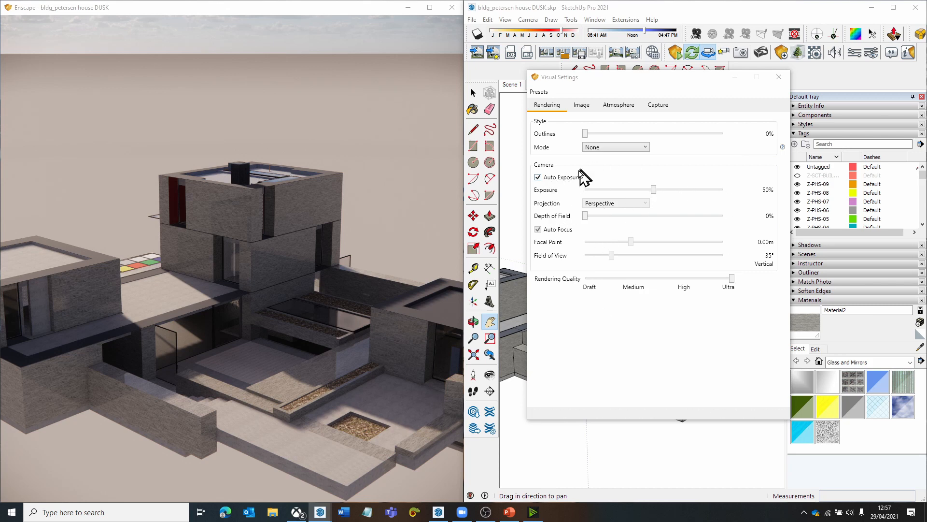
drag(357, 310, 365, 313)
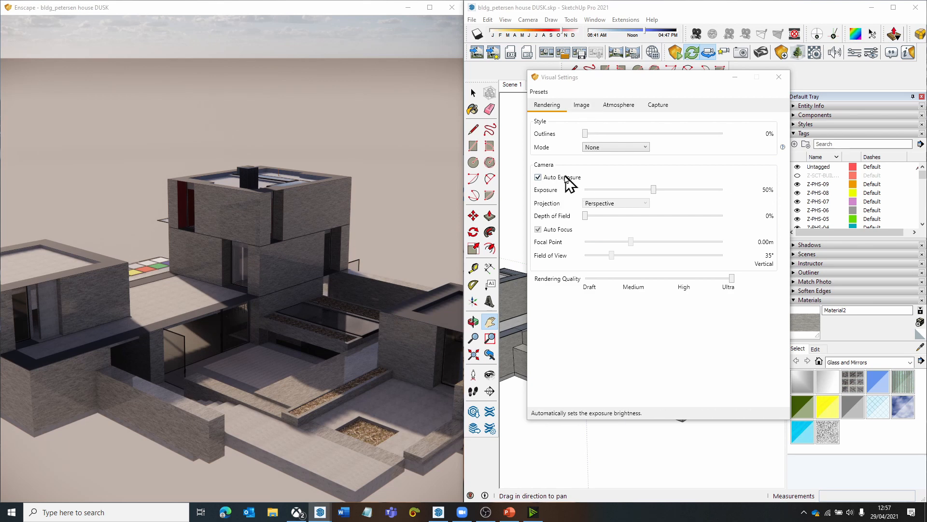
- Set the Bloom, Vignette and Chromatic Aberration image effects to 0% and check the render
click(581, 106)
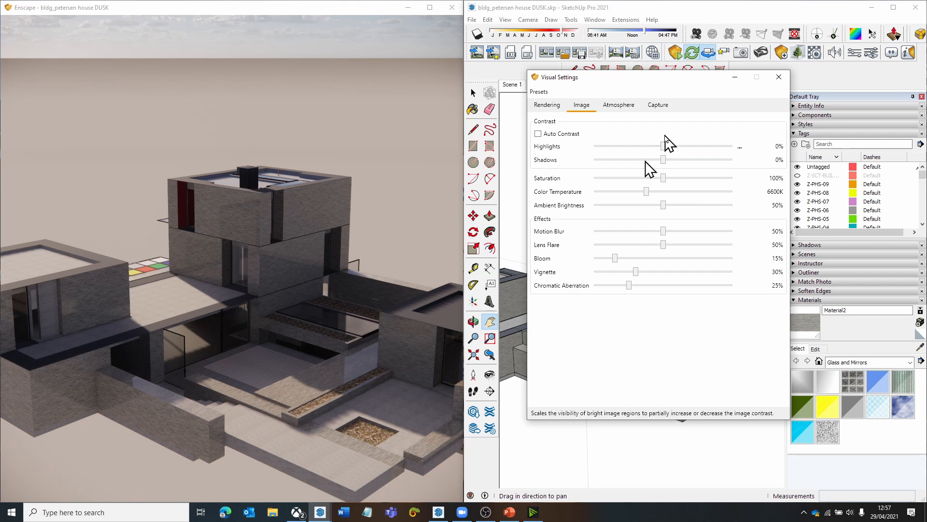
mouse_move(662, 145)
mouse_down()
mouse_move(607, 149)
mouse_move(663, 148)
mouse_up()
drag(290, 271, 208, 278)
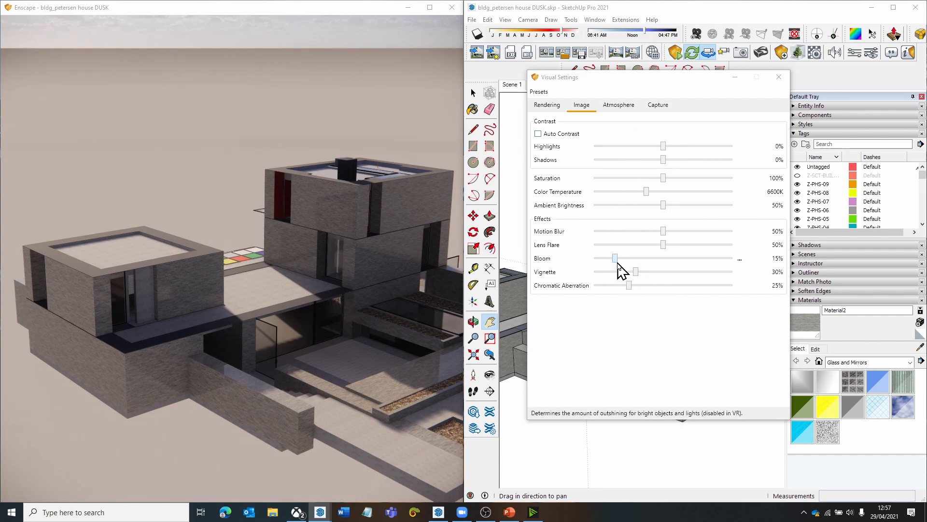
drag(616, 263, 593, 270)
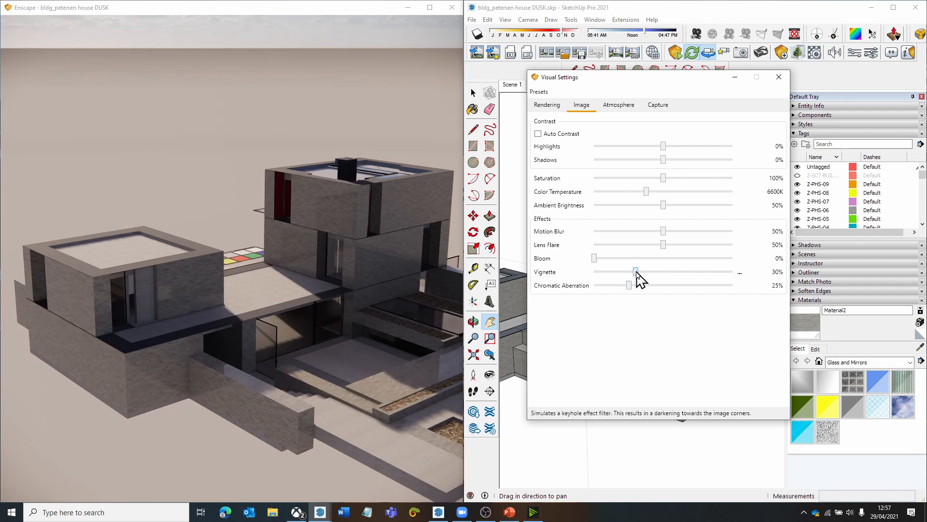
drag(636, 271, 594, 270)
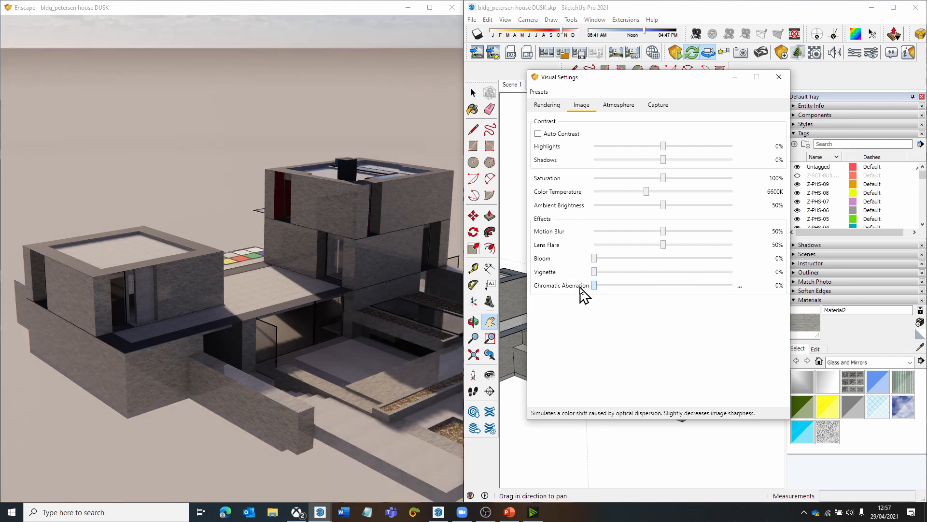
drag(380, 315, 376, 311)
scroll(327, 310, up, 1)
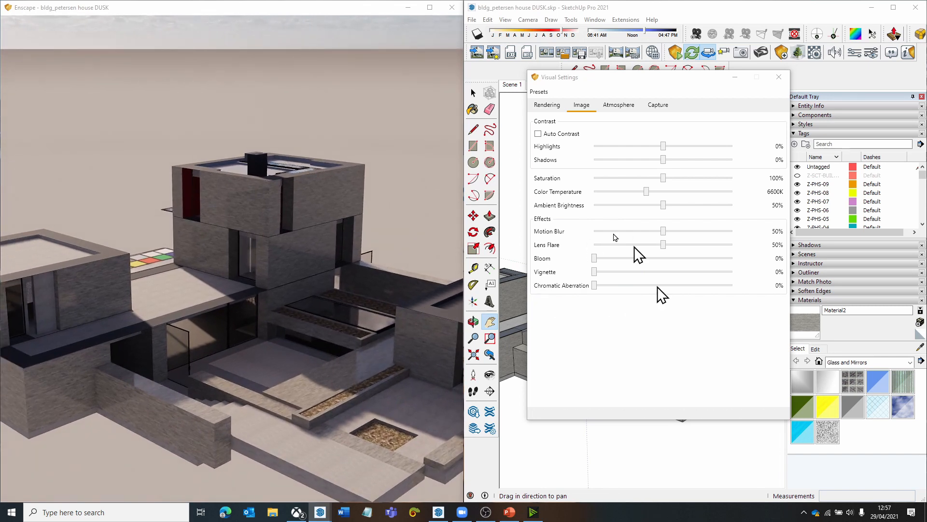
- Set the atmosphere's fog intensity to 0% and check the house in the render
click(618, 105)
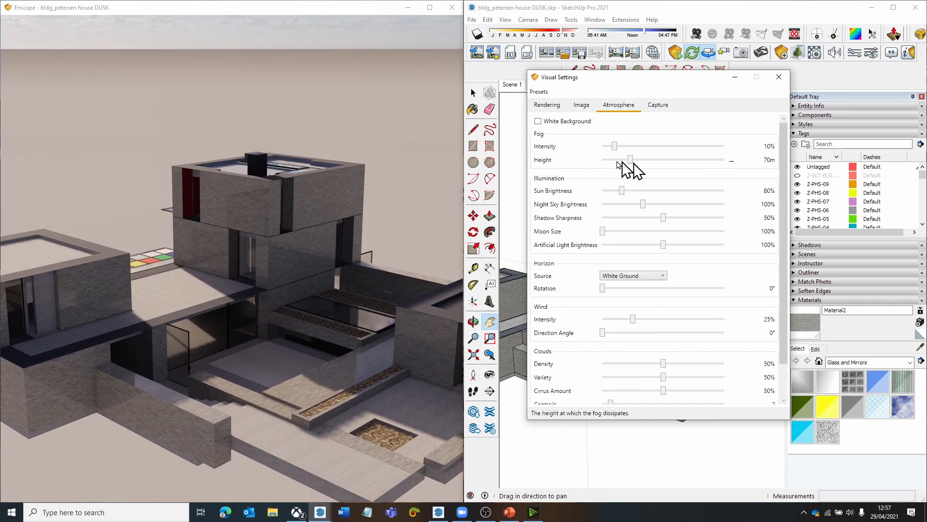
drag(615, 146, 511, 156)
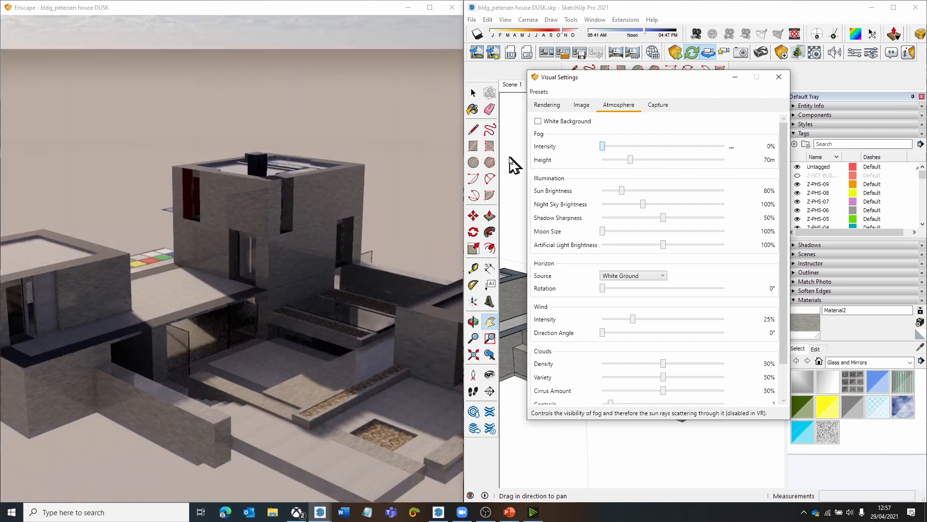
drag(338, 208, 396, 205)
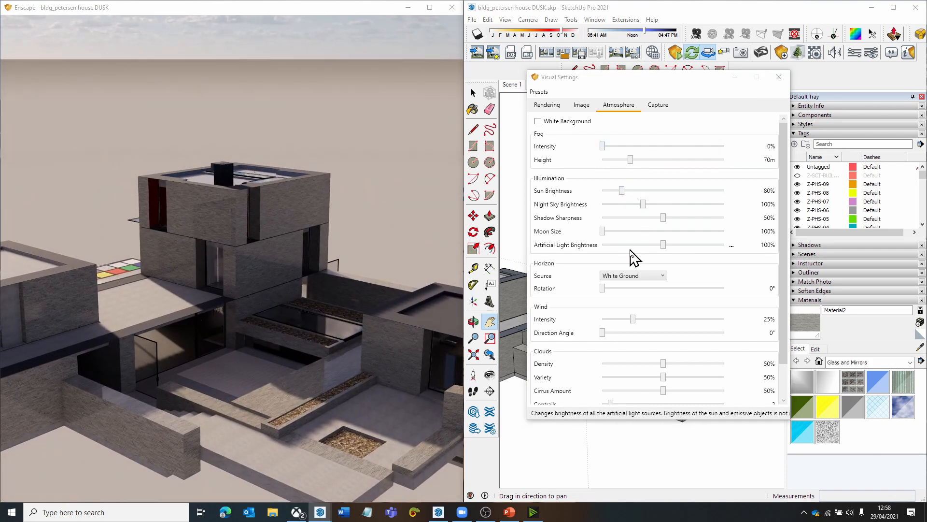
- Set the artificial light brightness to 0% and the wind intensity to 19%
drag(664, 245, 589, 248)
drag(326, 358, 332, 360)
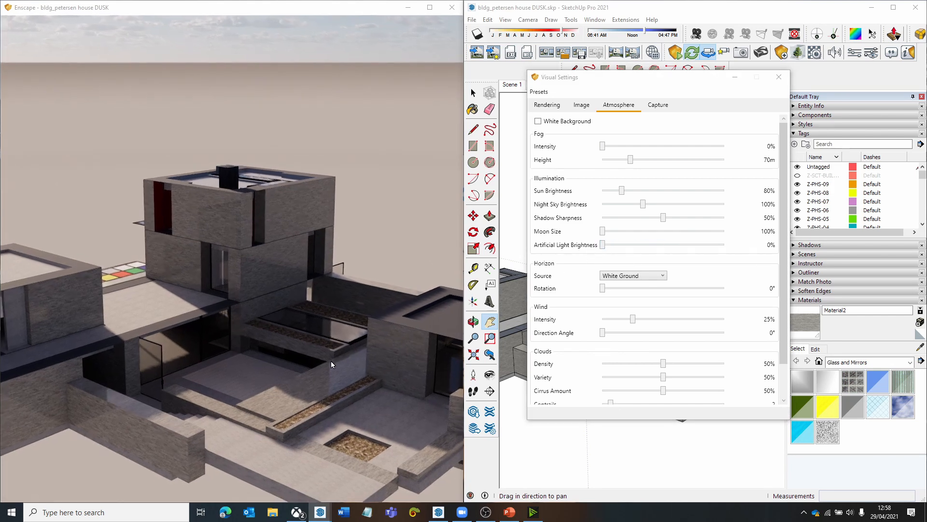
drag(244, 415, 234, 425)
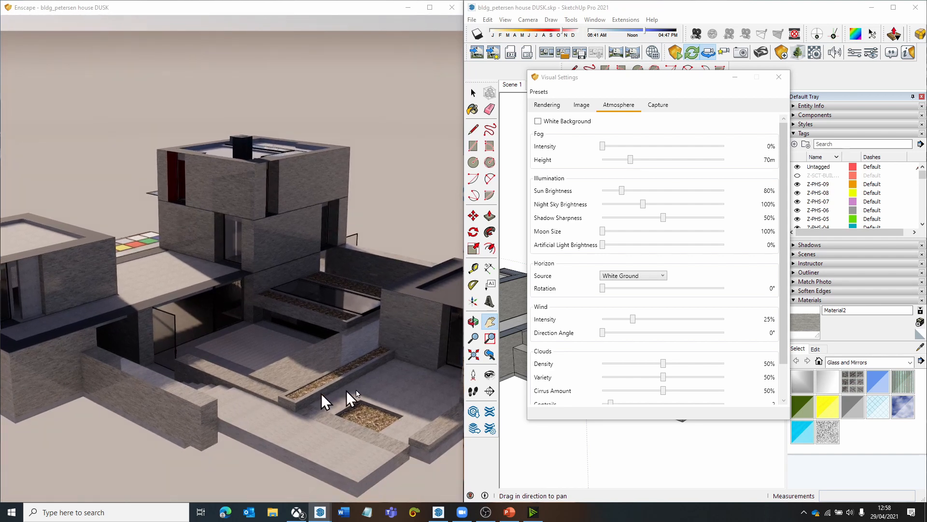
drag(633, 318, 627, 319)
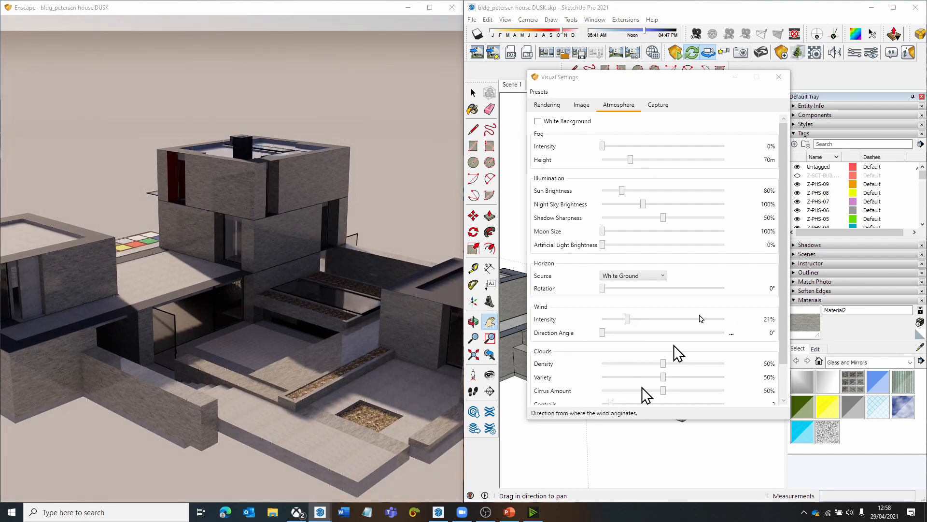
scroll(726, 301, down, 2)
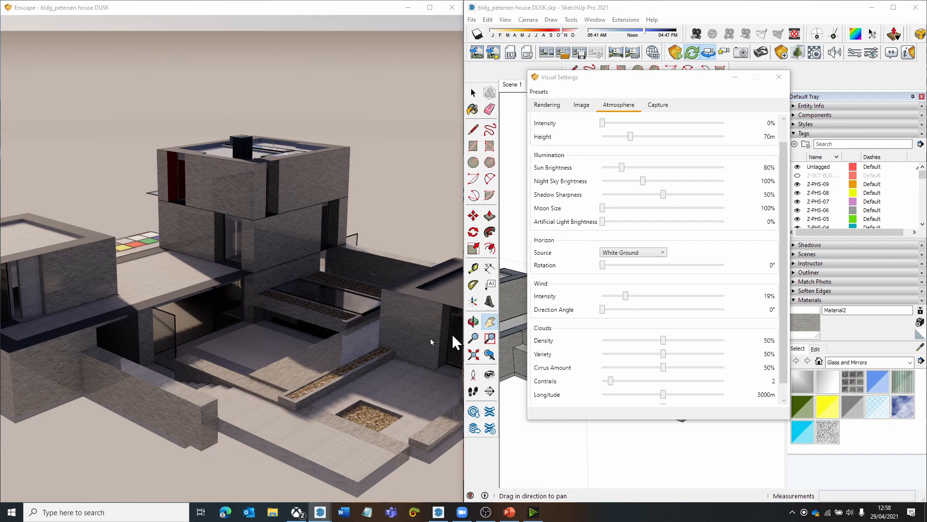
- Try a cloud density of 100% with the sky in view, and set the density to 0%
drag(430, 340, 362, 241)
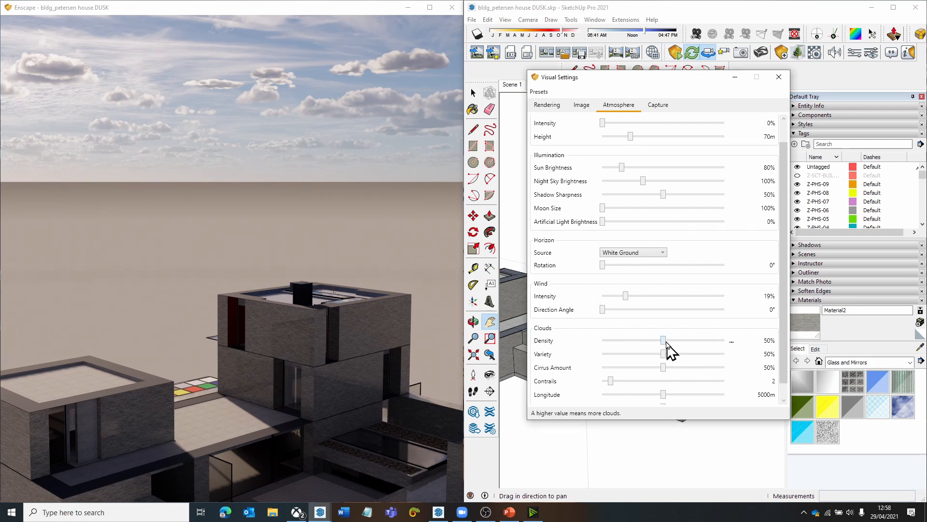
drag(664, 341, 759, 356)
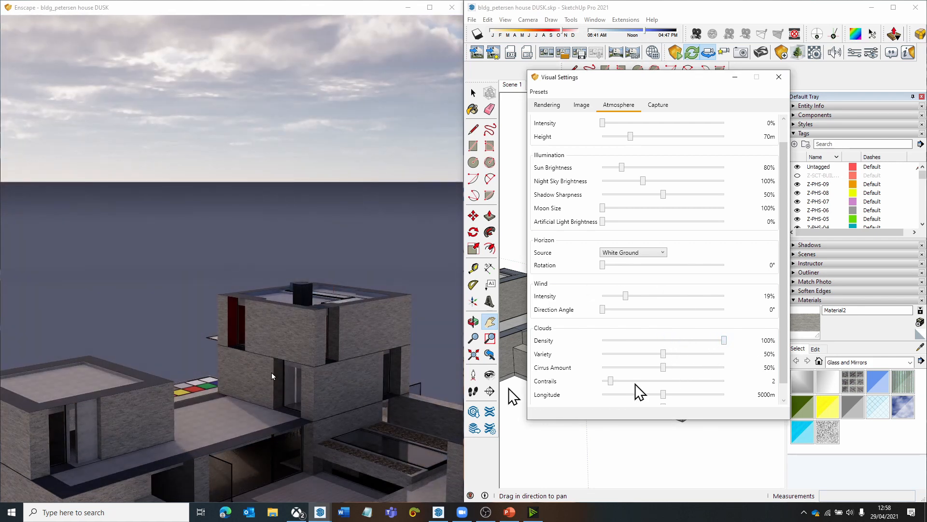
drag(292, 419, 292, 442)
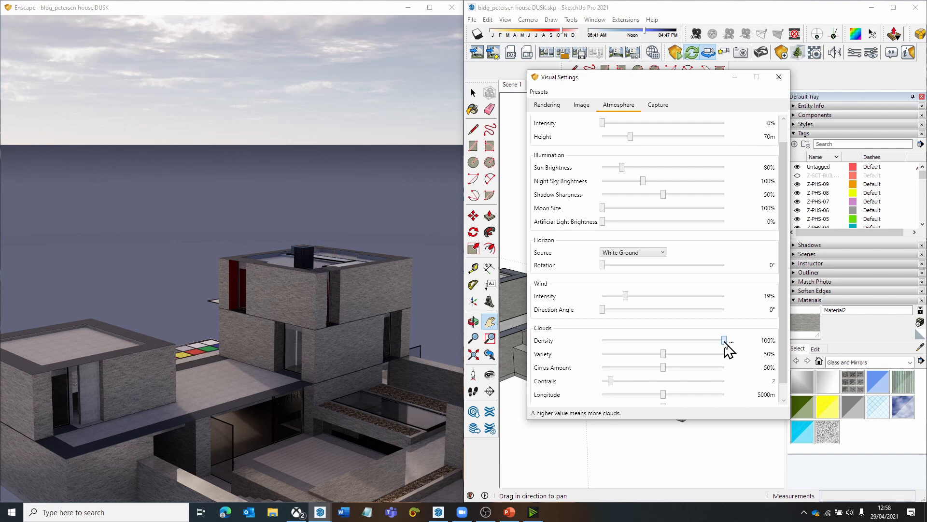
drag(723, 342, 571, 347)
drag(228, 166, 232, 215)
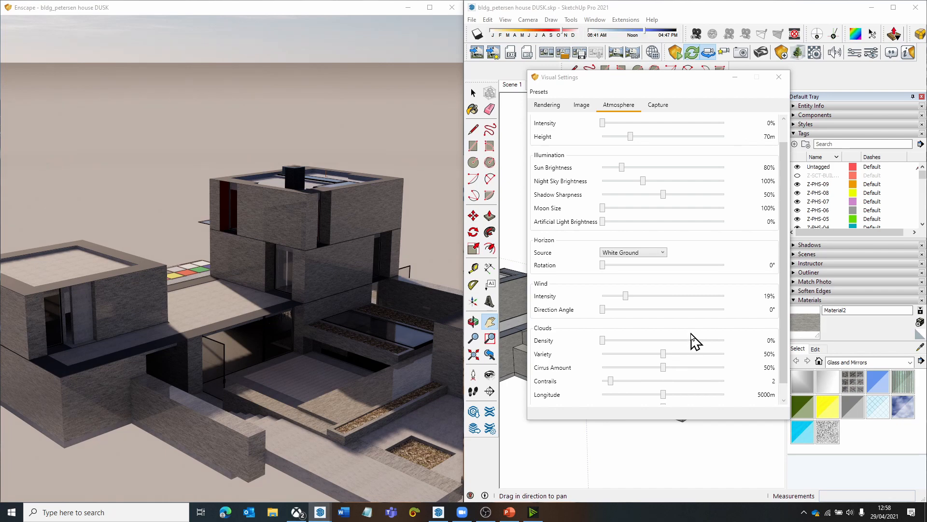
- Try the Town horizon source behind the house, and set the horizon source to Forest
click(642, 254)
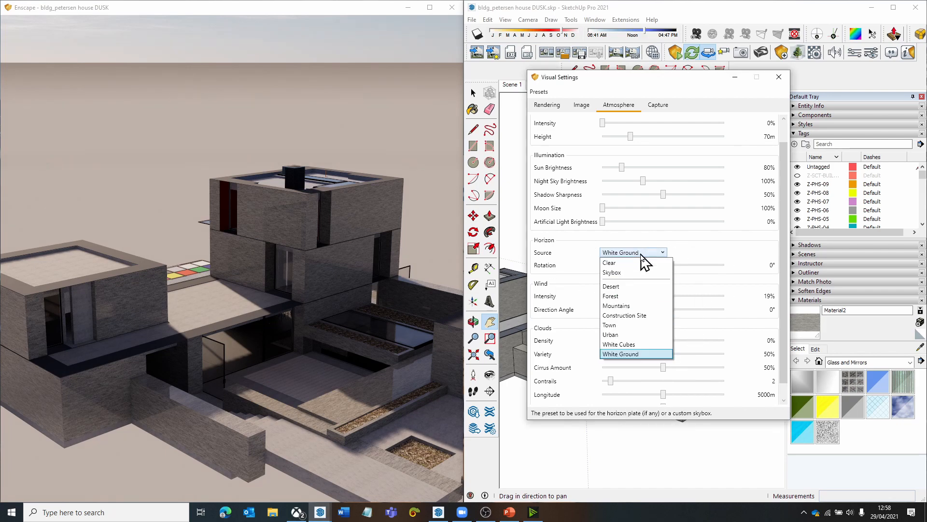
click(626, 324)
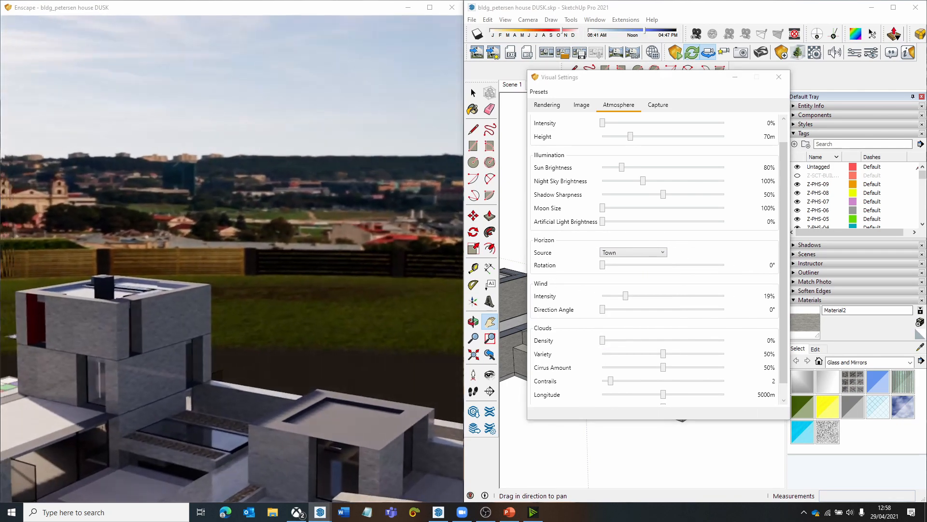
click(628, 252)
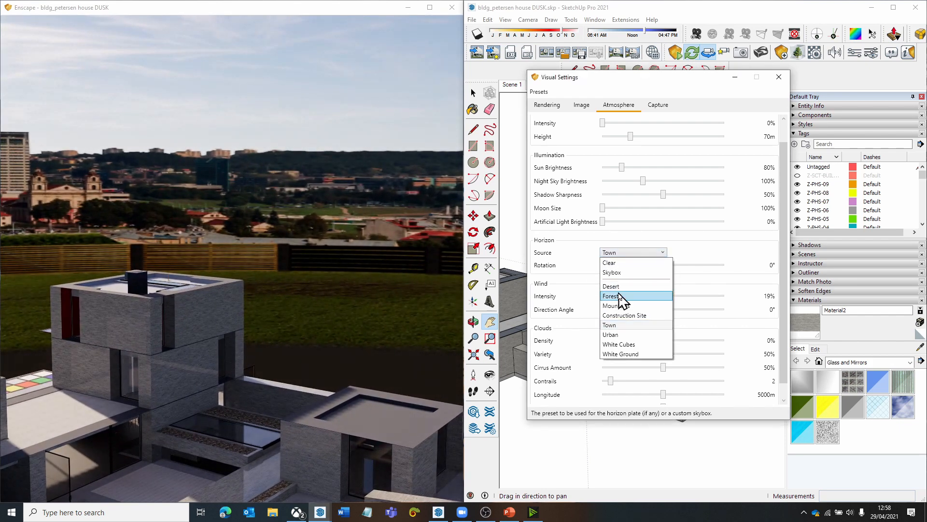
click(620, 296)
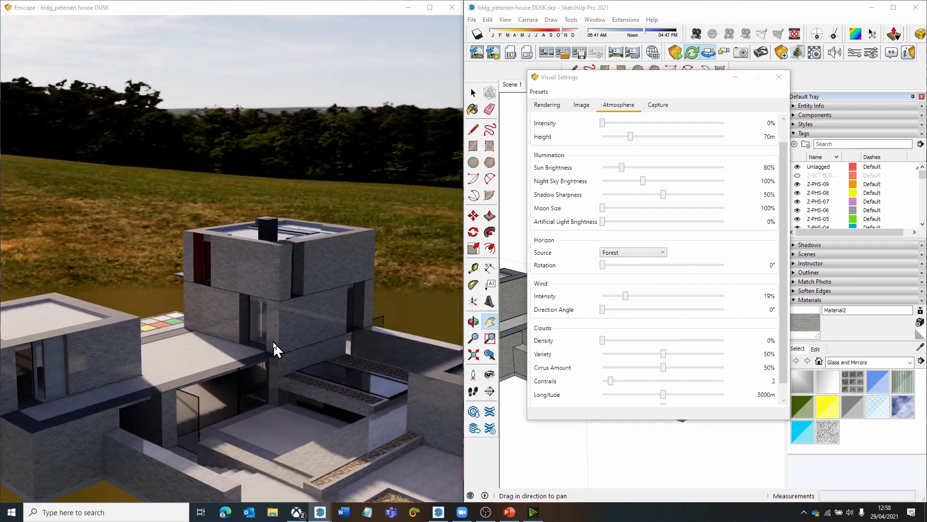
- Move up close to the house's tall window in the render to examine the horizon's reflection in the glass
drag(273, 341, 46, 363)
key(w)
key(w)
key(w)
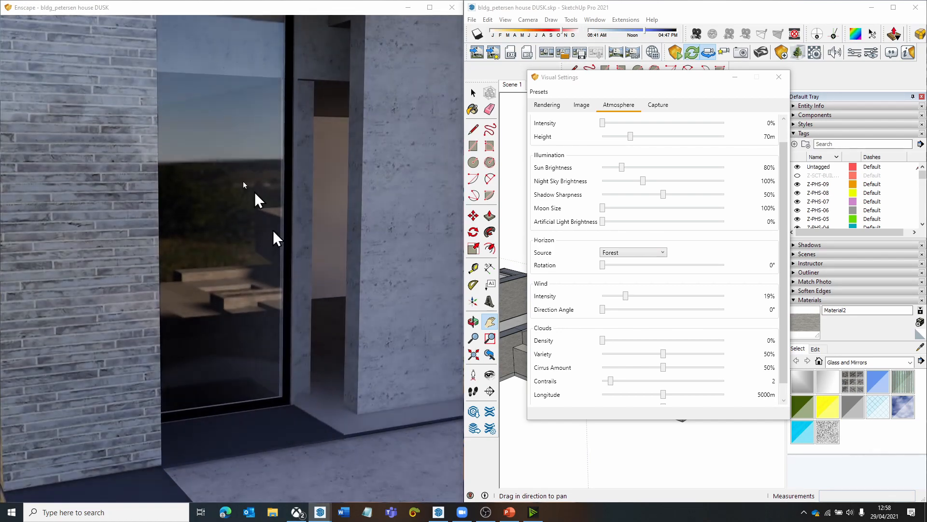
key(w)
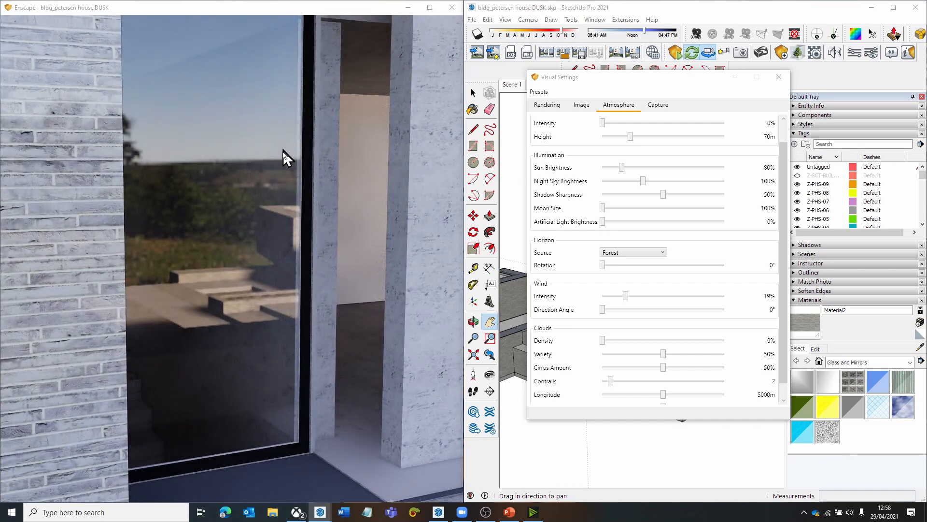
- Move the render view back from the tall window to examine the whole house and terrace against the forest horizon
drag(234, 144, 251, 124)
key(s)
key(s)
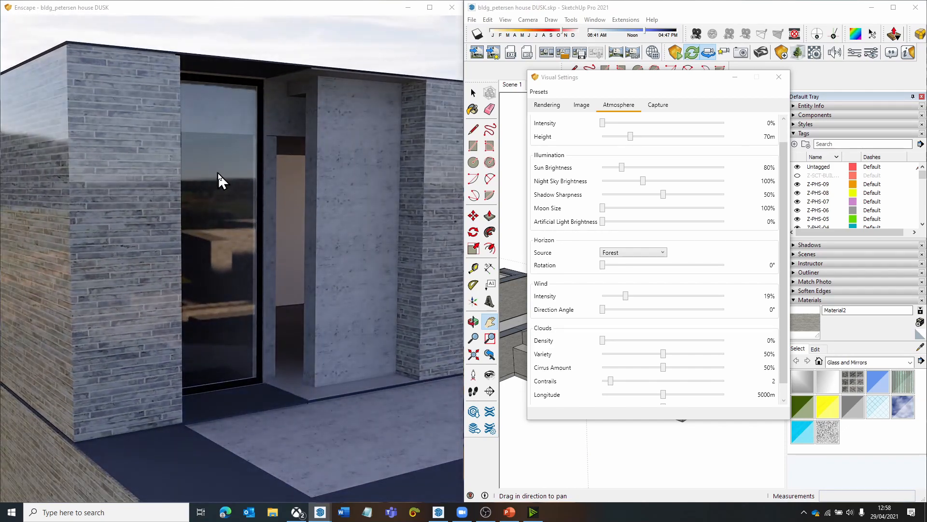
drag(218, 172, 271, 173)
key(s)
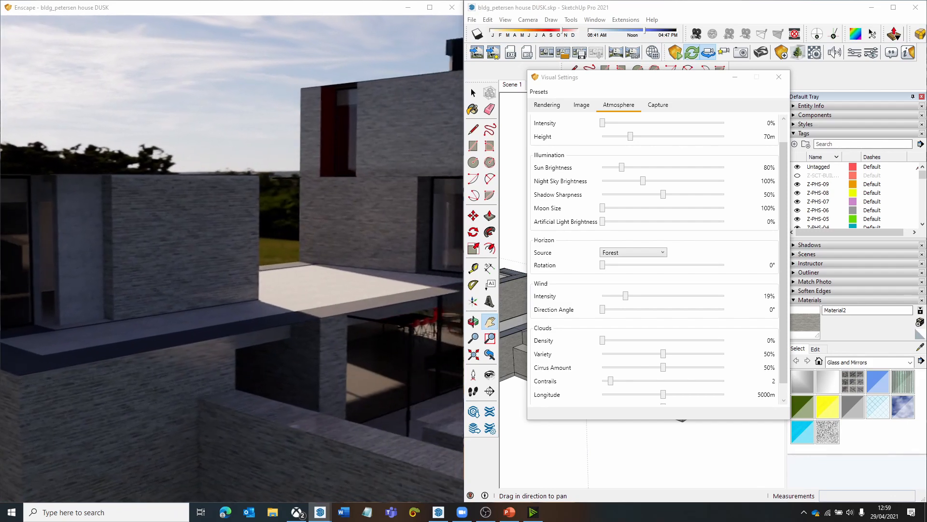
key(s)
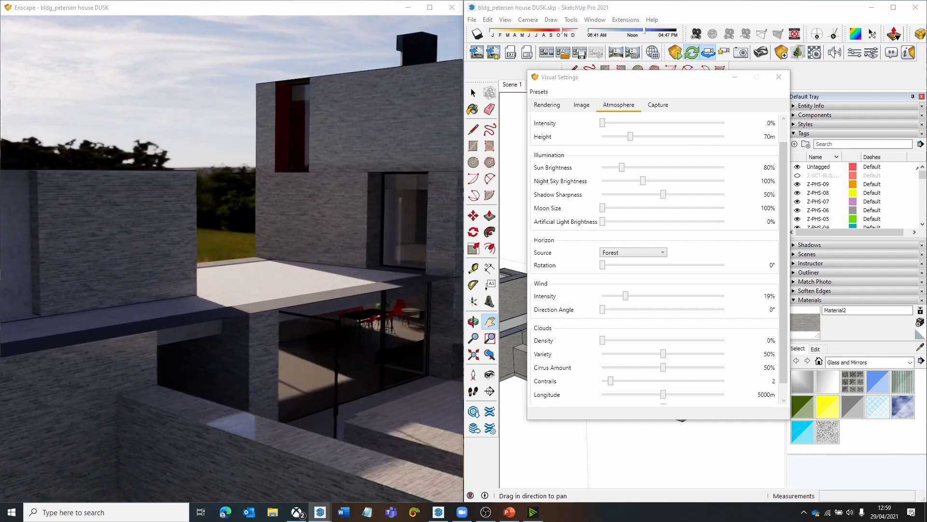
drag(203, 185, 229, 184)
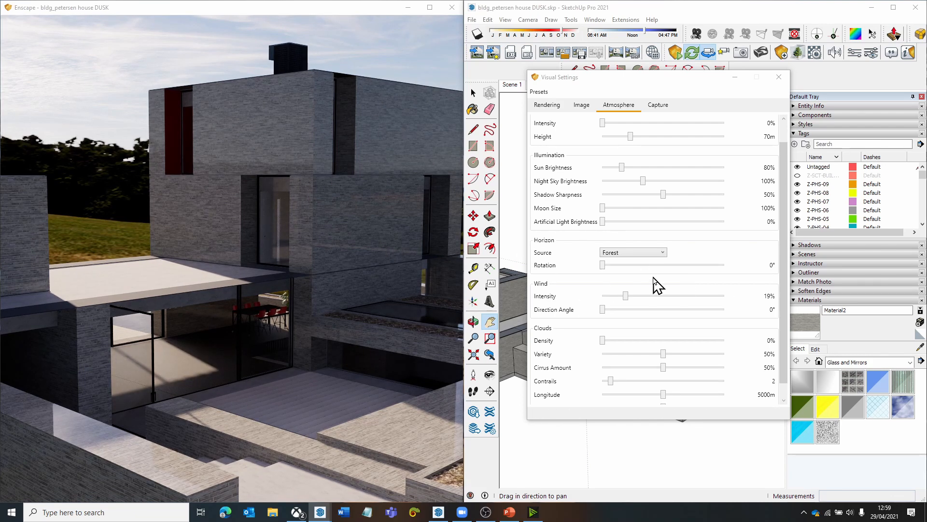
drag(232, 242, 261, 251)
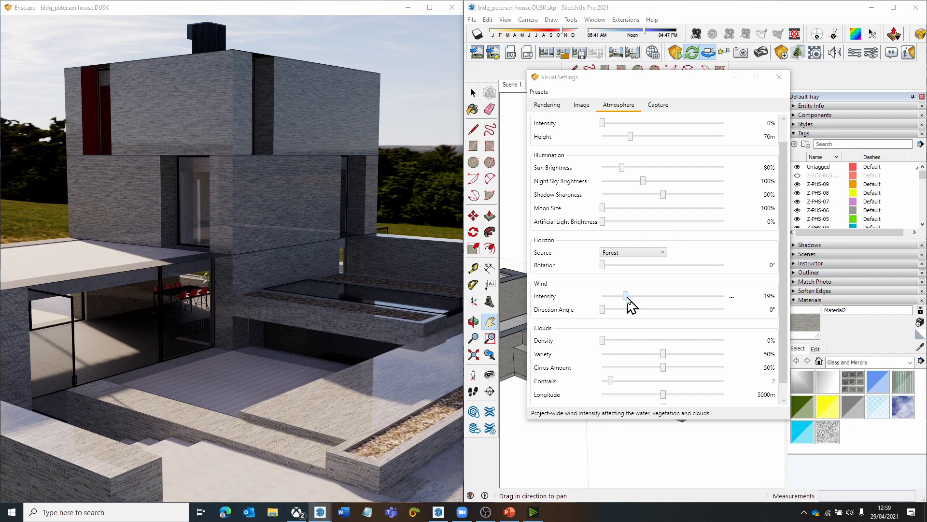
- Set the horizon source to White Ground and view the house and terrace on the plain ground
click(633, 252)
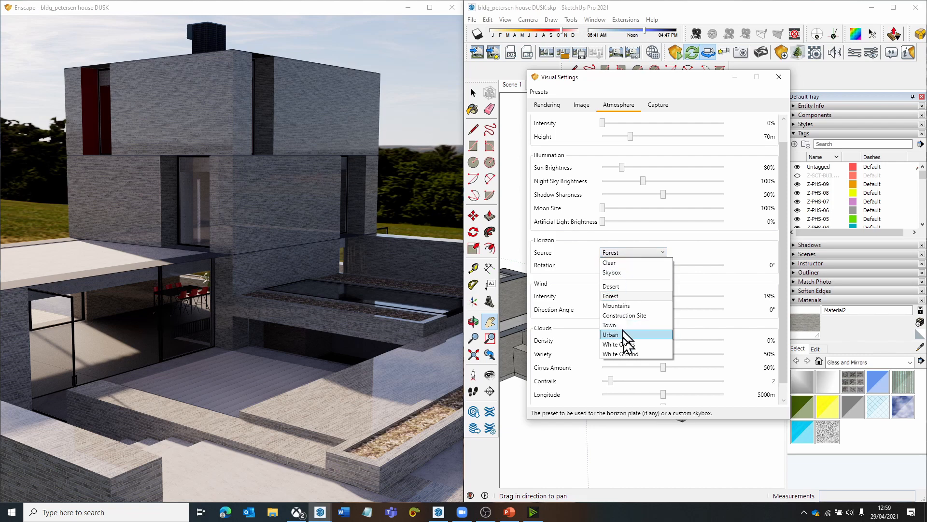
click(629, 353)
drag(334, 274, 333, 291)
scroll(333, 291, down, 3)
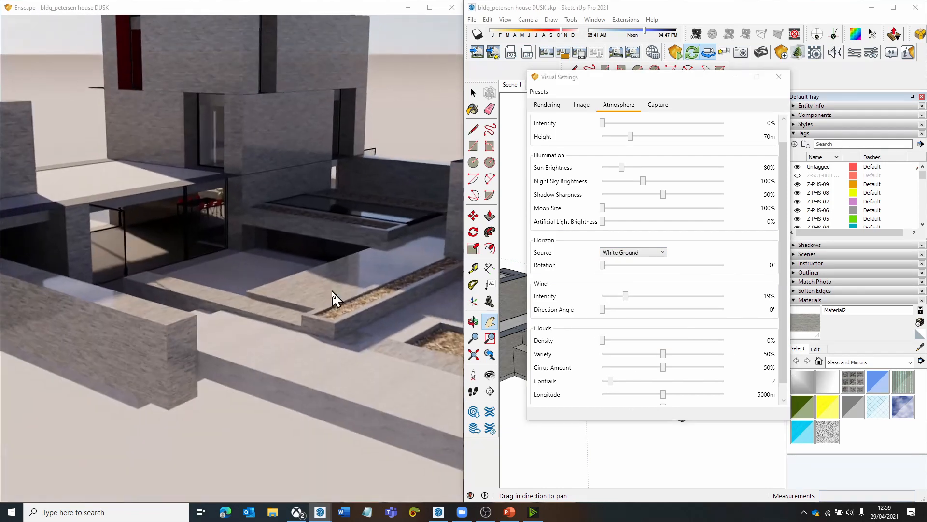
- Enable the safe frame for captures and set a custom capture resolution of 3000 × 2000
click(658, 105)
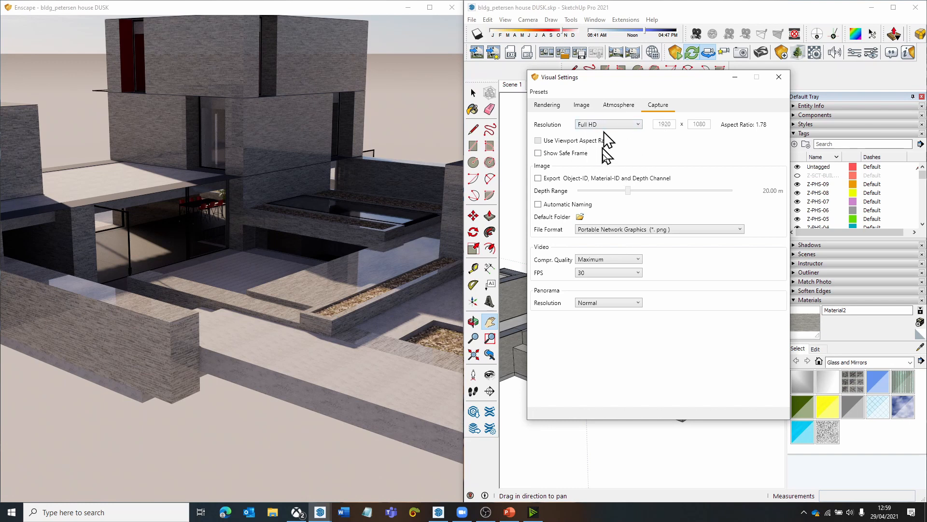
click(627, 127)
click(628, 127)
click(584, 154)
click(610, 124)
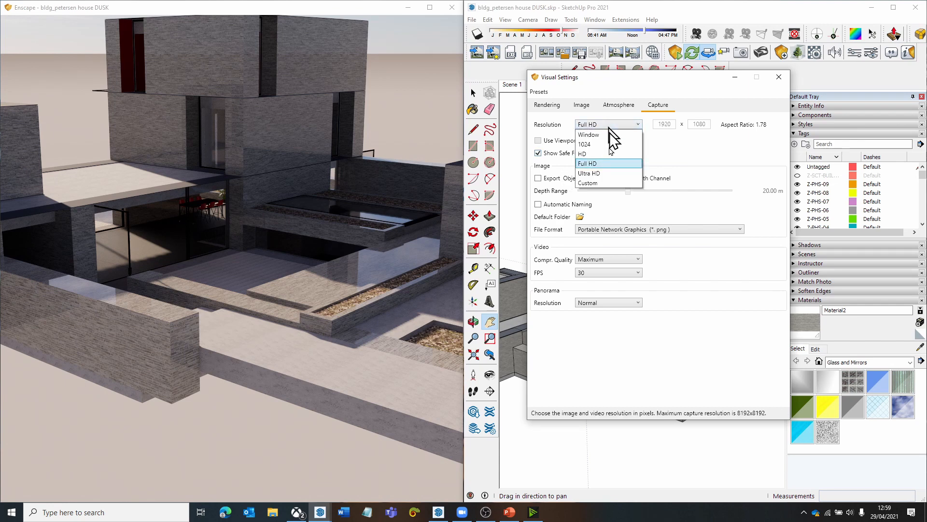
click(604, 183)
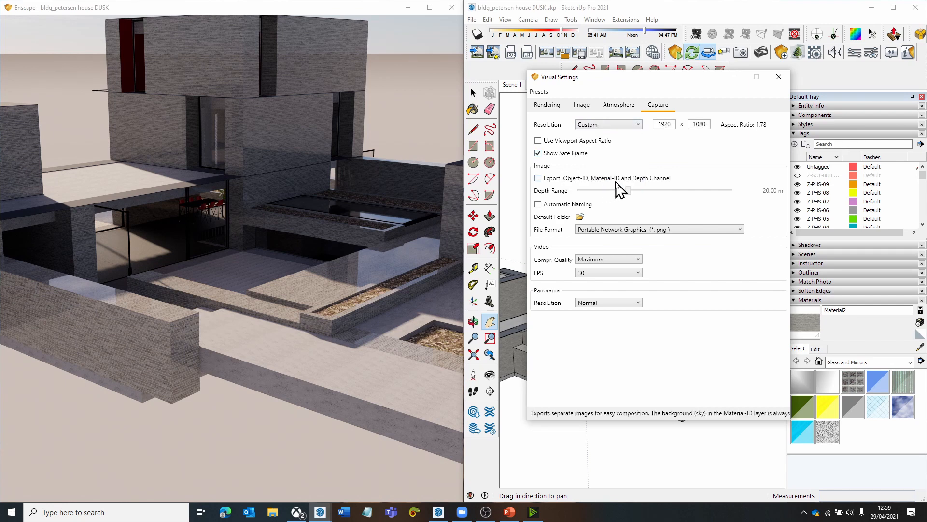
drag(671, 124, 633, 124)
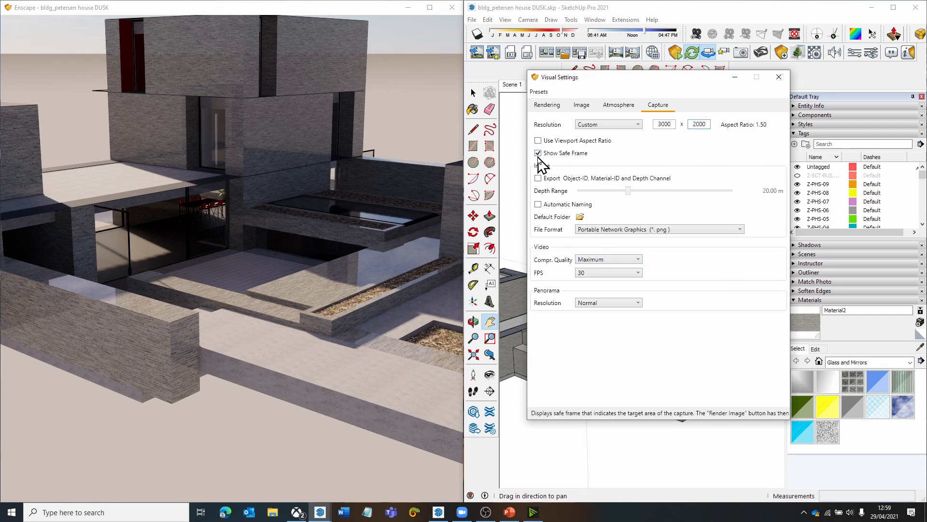
- Start an image render to try framing the house in the safe frame, cancel the capture, and disable the safe frame
click(476, 52)
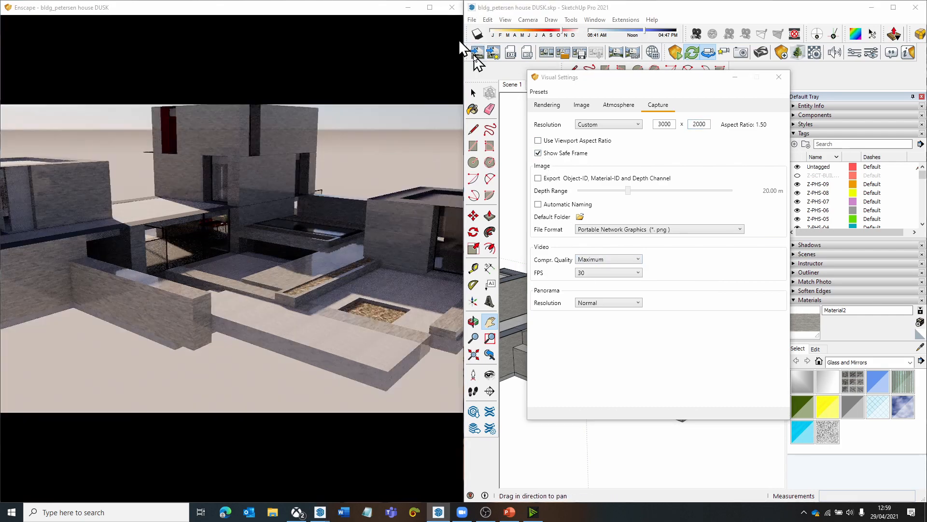
drag(199, 80, 247, 73)
drag(250, 315, 282, 311)
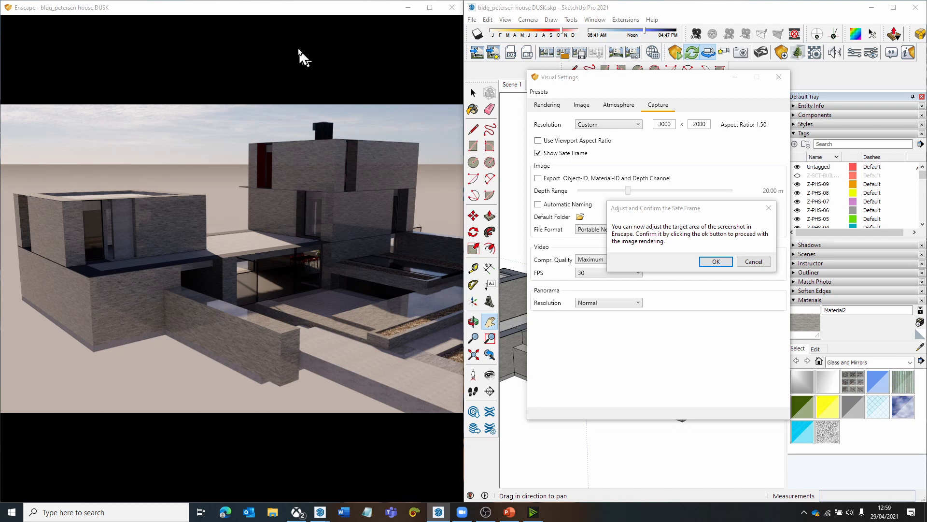
click(753, 262)
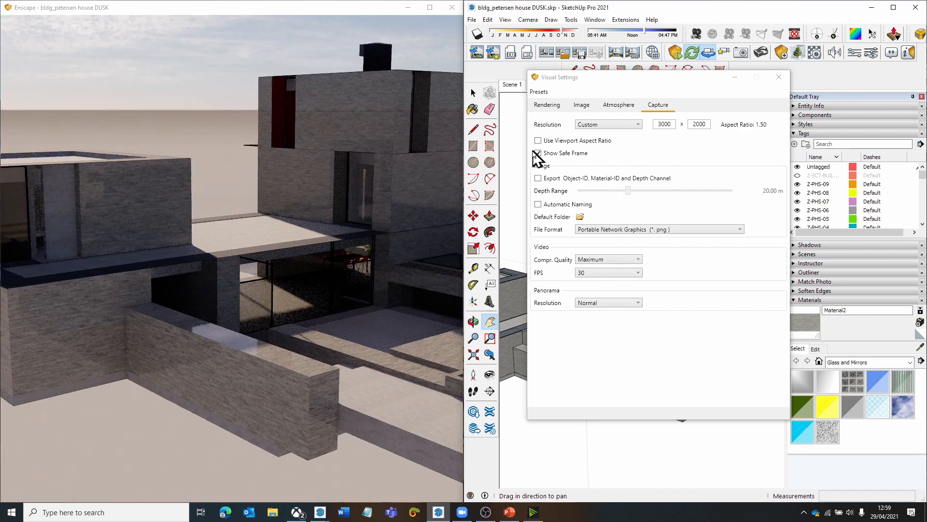
click(538, 153)
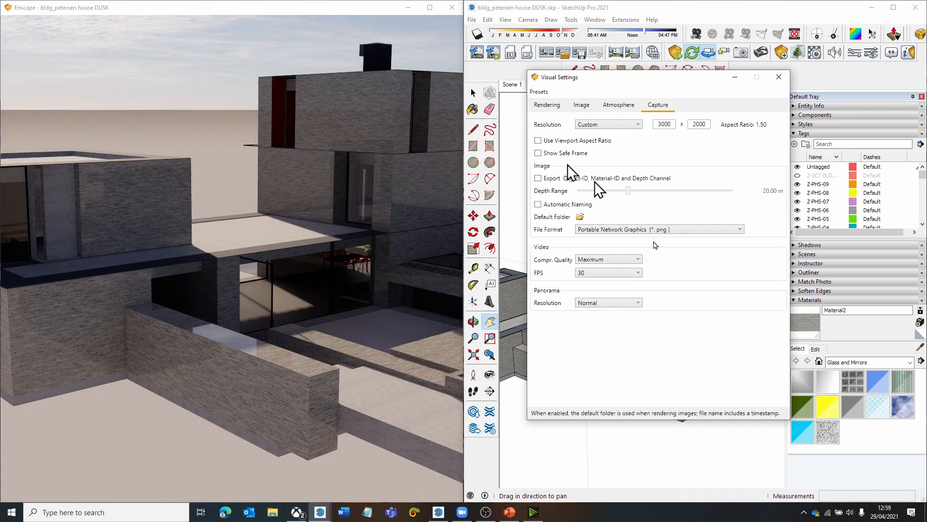
- Try OpenEXR as the capture file format, and set the format back to Portable Network Graphics
click(645, 230)
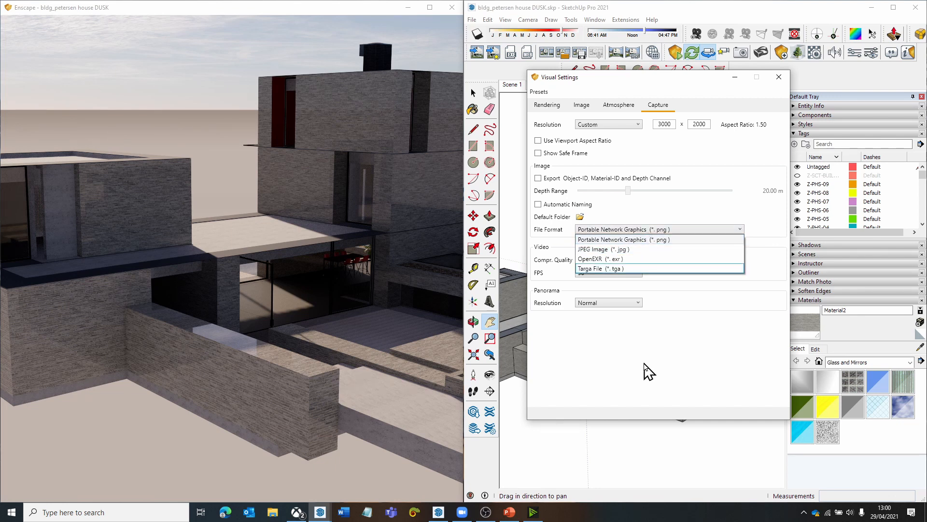
click(630, 262)
drag(351, 284, 425, 256)
key(s)
key(a)
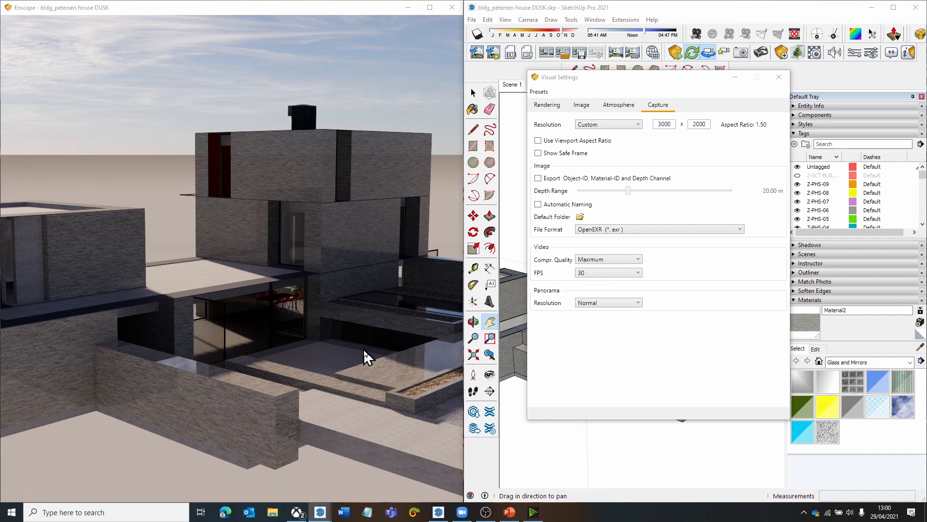
click(608, 231)
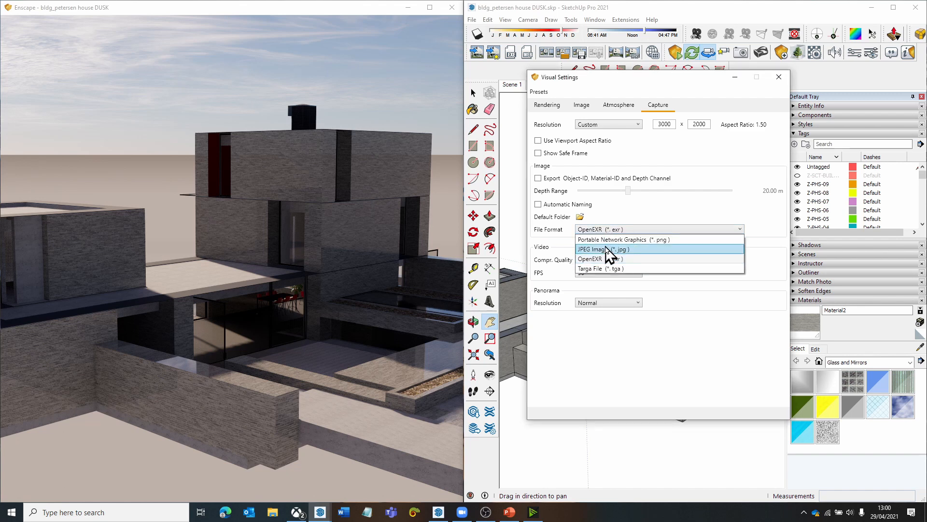
click(607, 252)
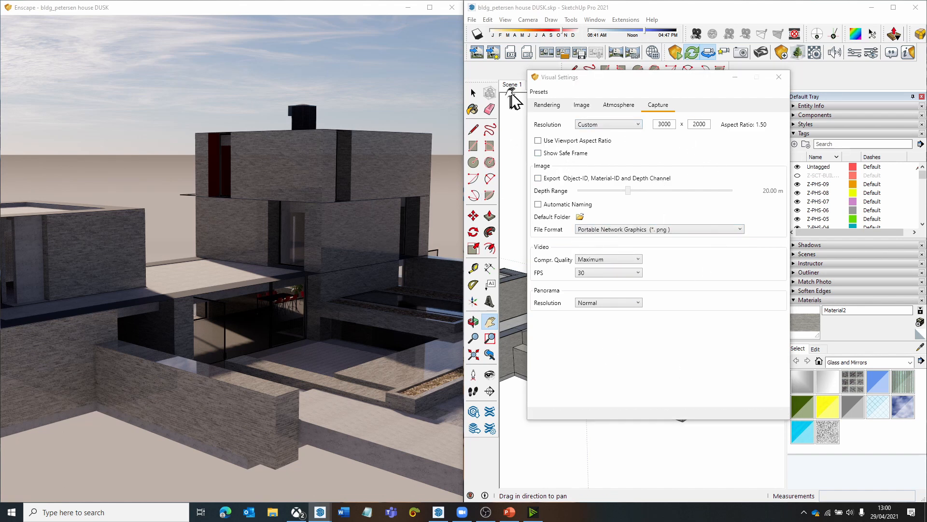
- Save the current visual settings to the project as a preset named "default settings"
click(539, 92)
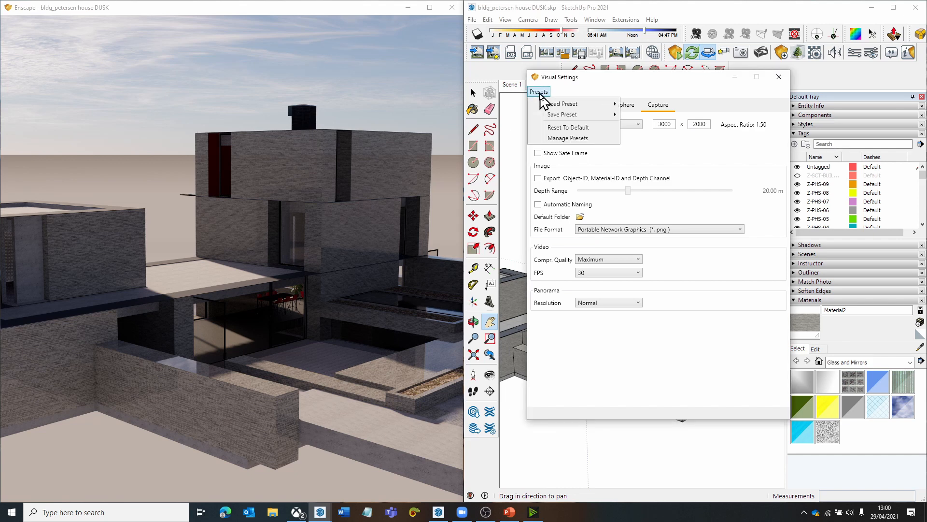
mouse_move(560, 116)
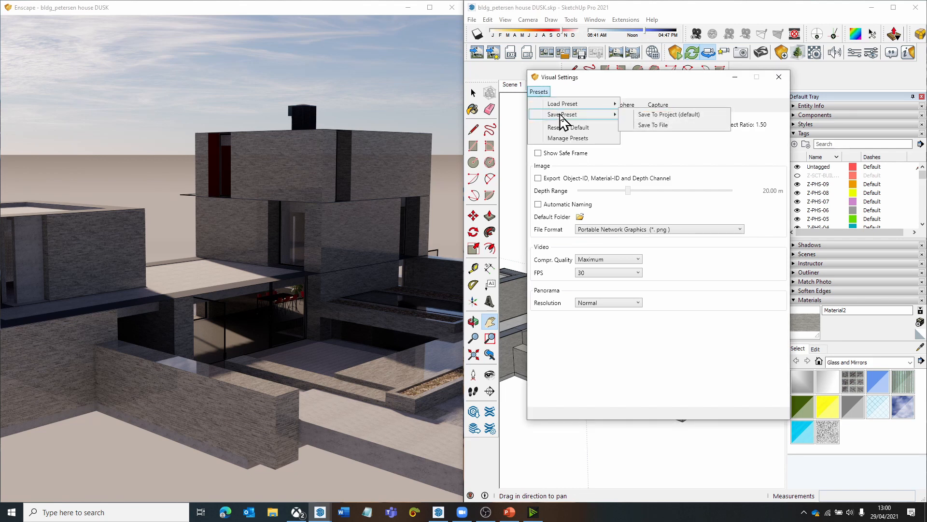
click(664, 116)
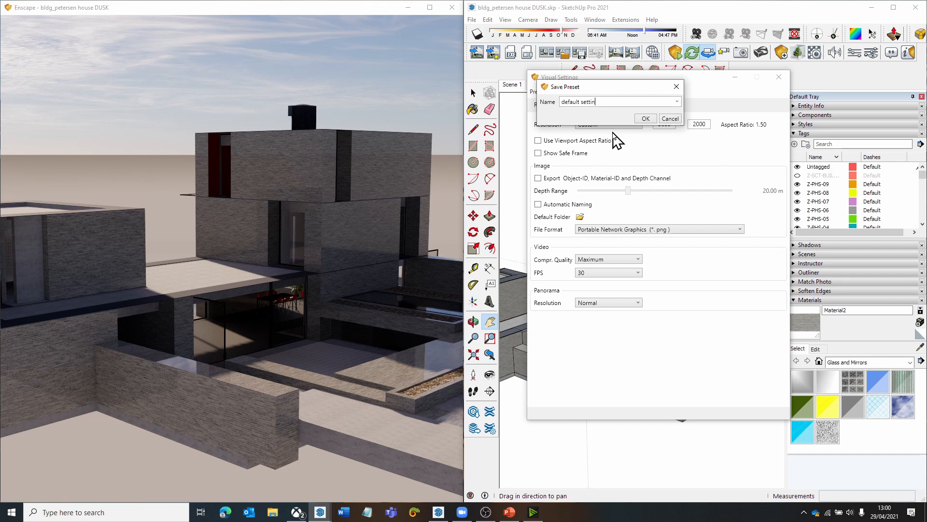
click(644, 119)
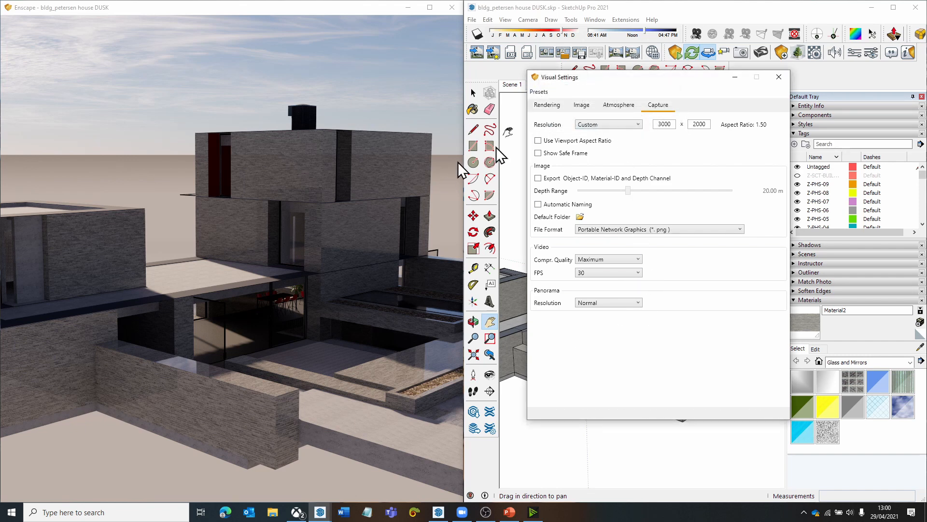
click(542, 93)
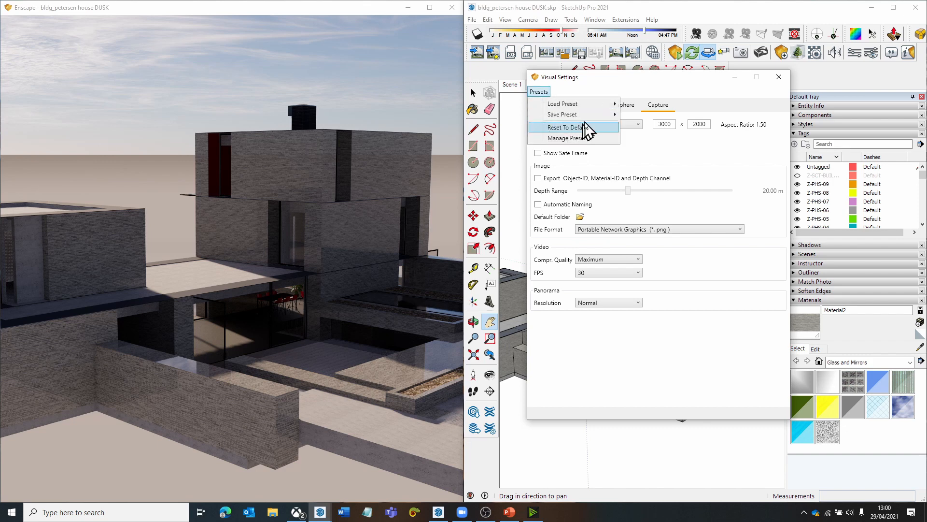
mouse_move(600, 115)
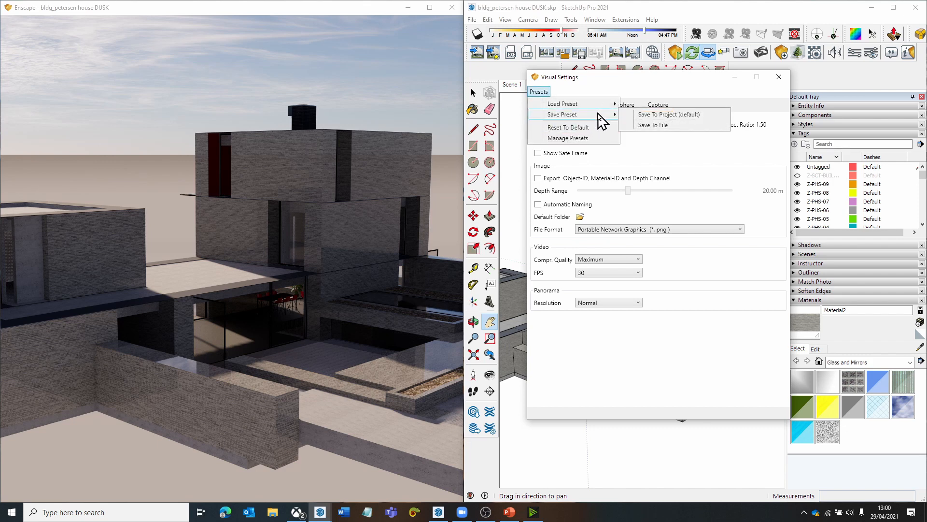
click(603, 382)
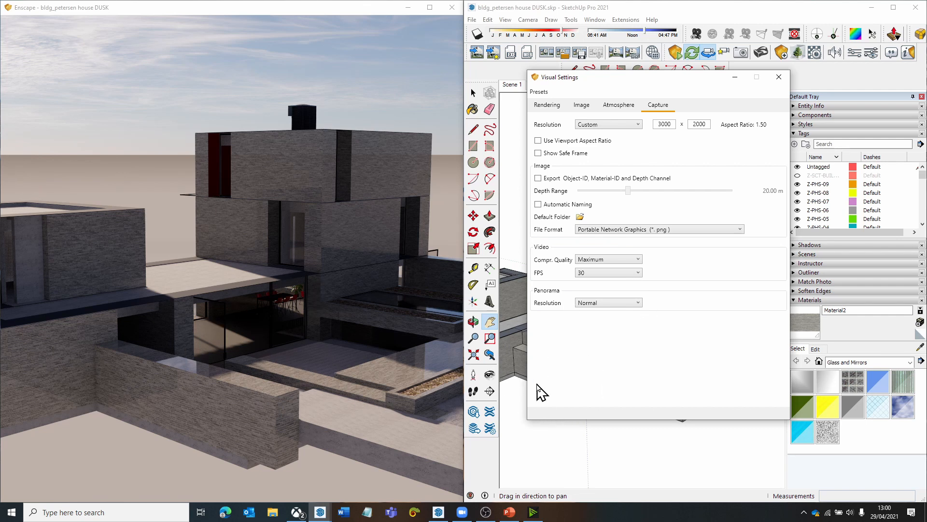
click(534, 93)
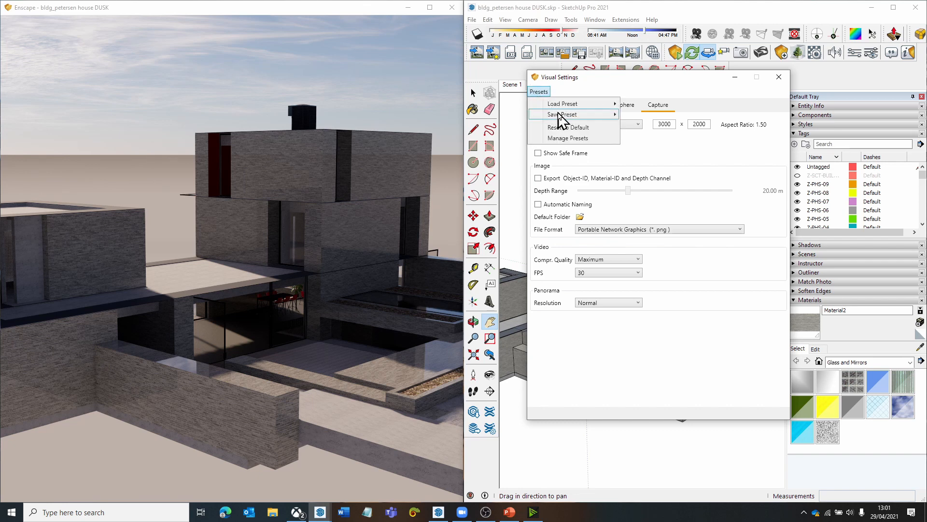
click(609, 203)
- Set the rendering style mode to Light View
click(547, 105)
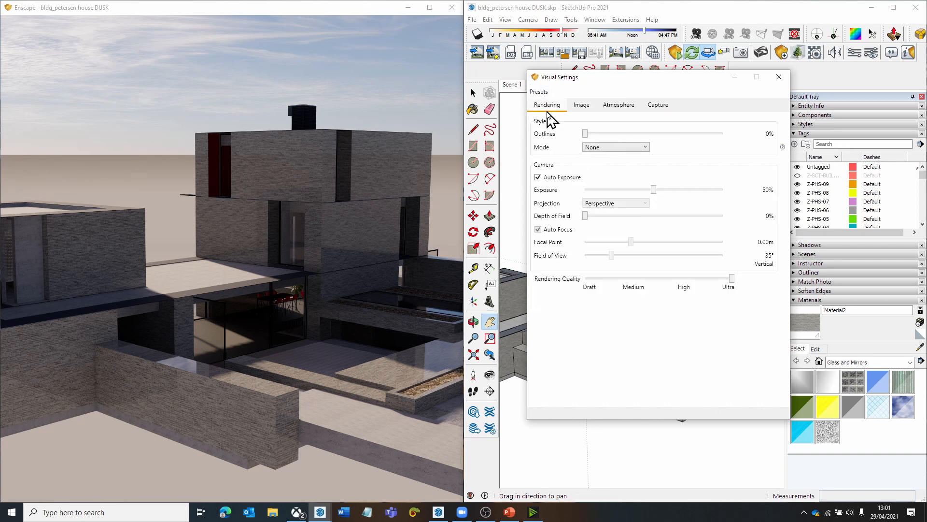
click(593, 147)
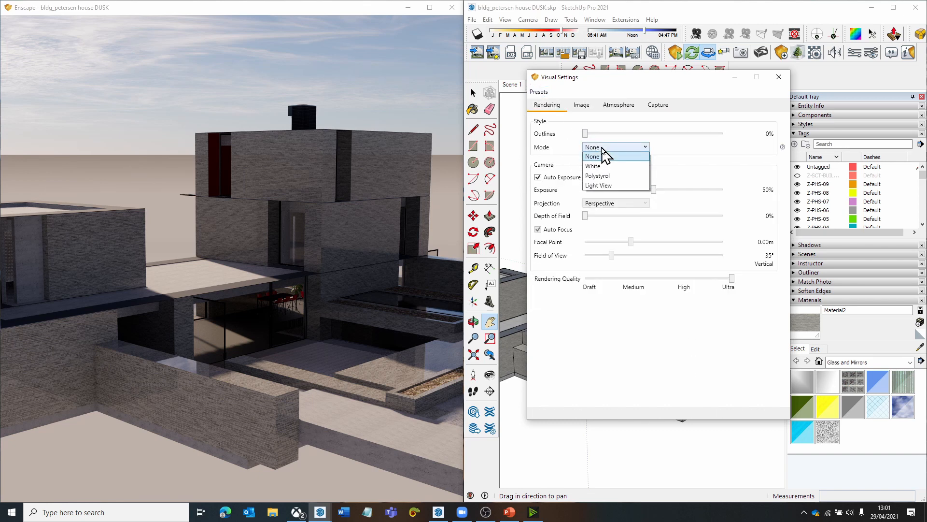
click(599, 186)
- Save the visual settings to the project as a preset named "light view", overwriting the existing preset of that name
click(539, 92)
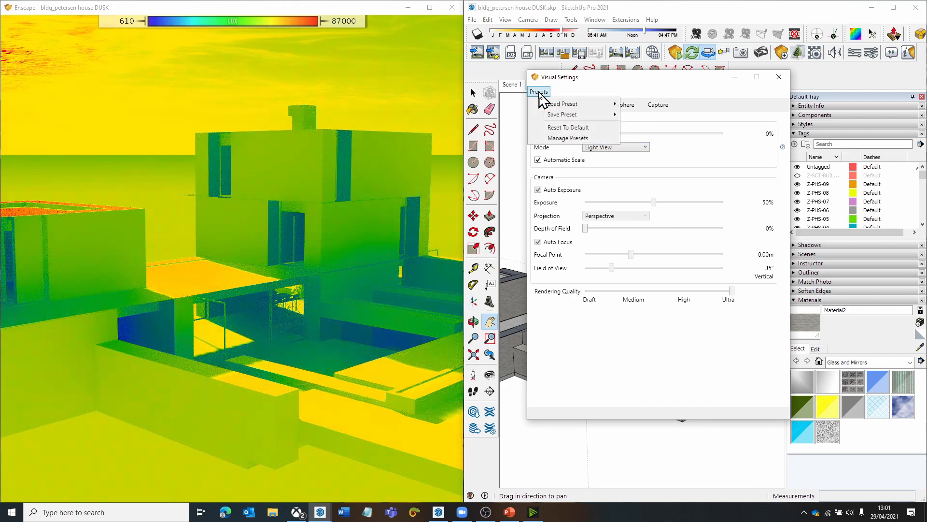
mouse_move(575, 115)
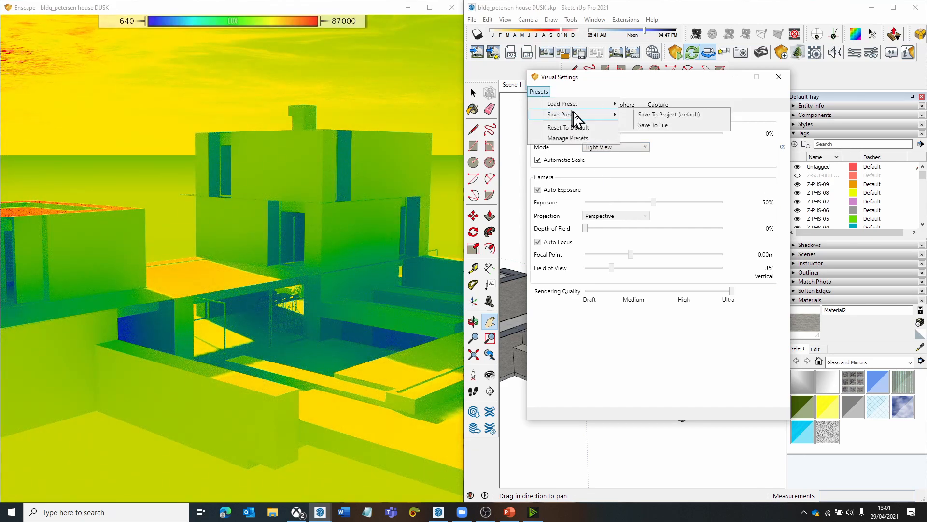
click(647, 116)
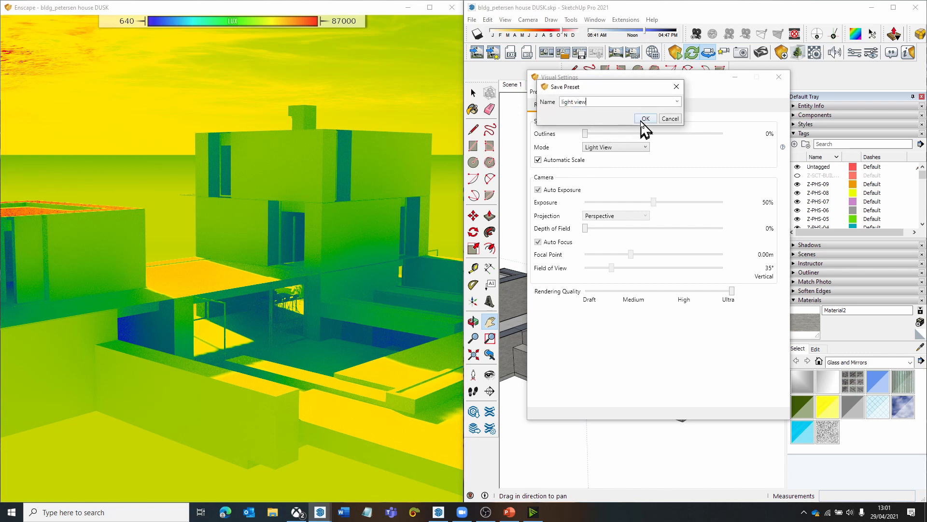
click(643, 119)
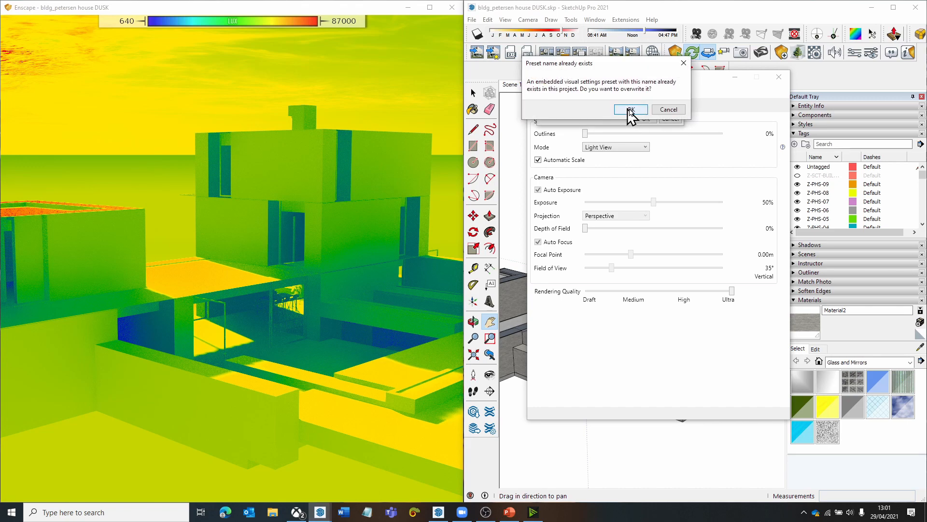
click(630, 110)
click(537, 91)
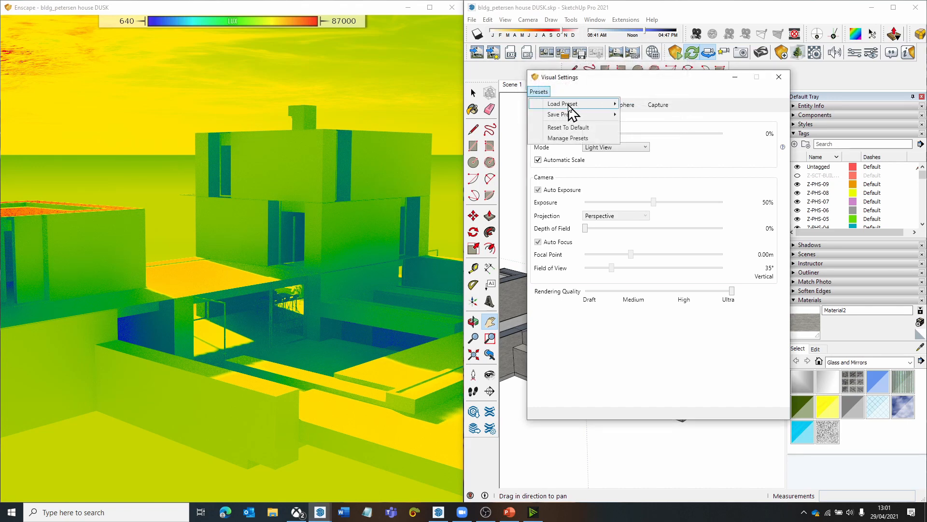
click(565, 103)
click(572, 150)
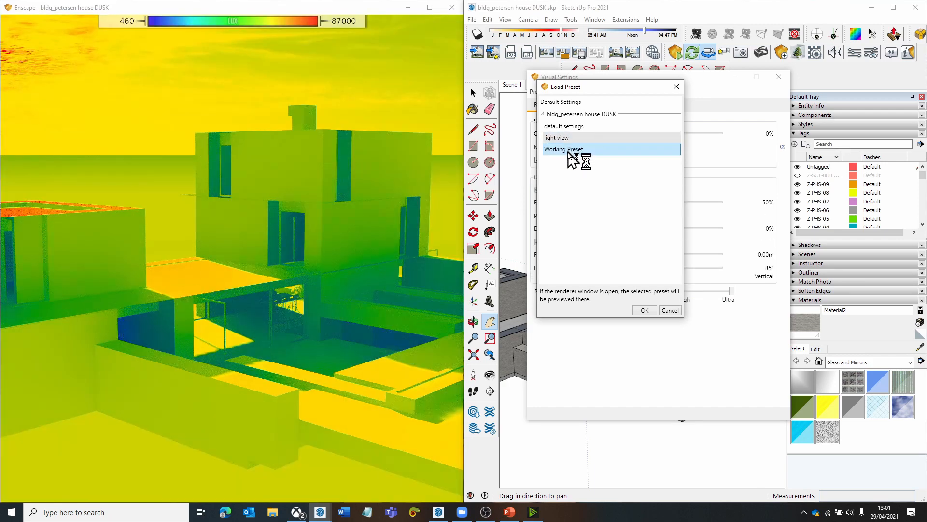
click(599, 112)
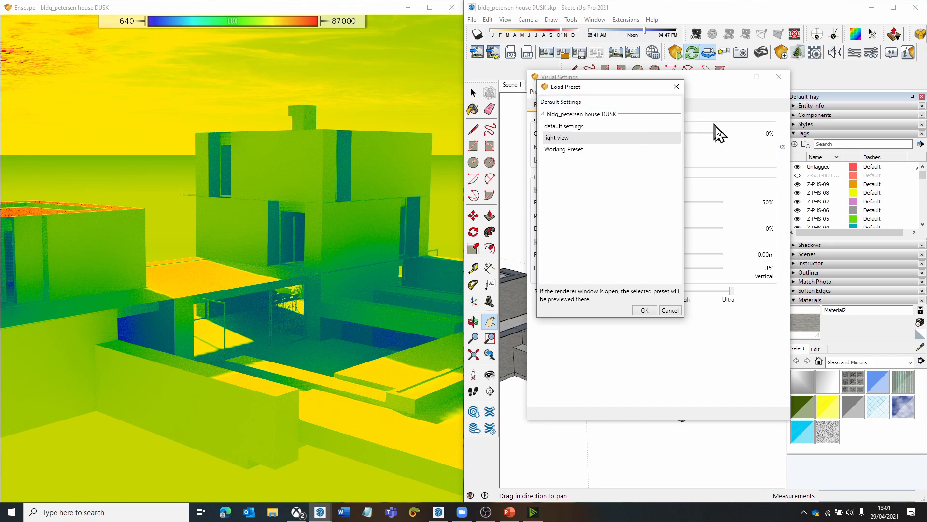
click(668, 310)
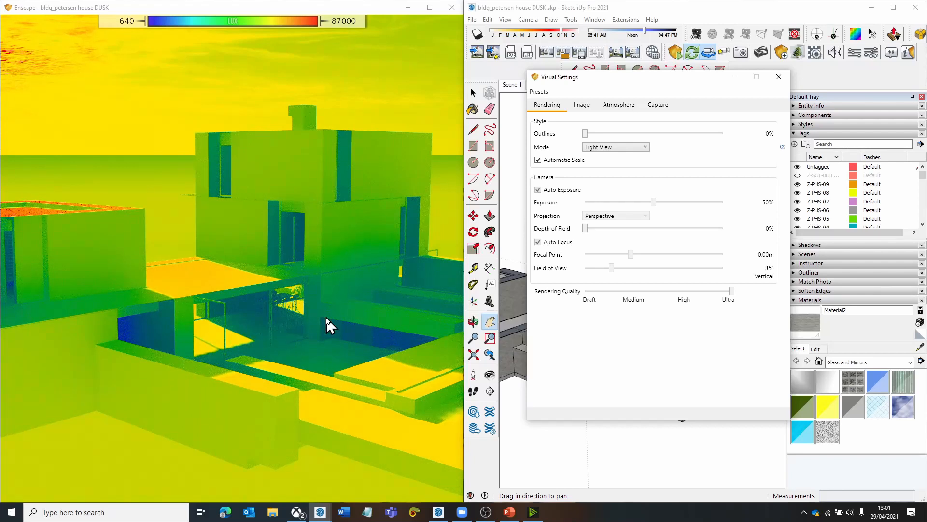
- Load the preset "Working Preset" from the project and close the visual settings
drag(326, 318, 371, 287)
drag(296, 296, 302, 294)
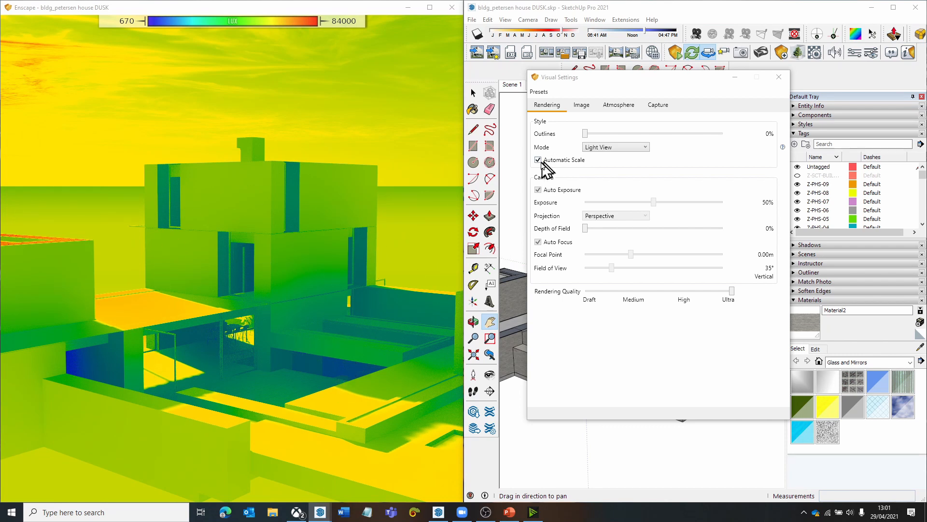
click(538, 91)
mouse_move(576, 107)
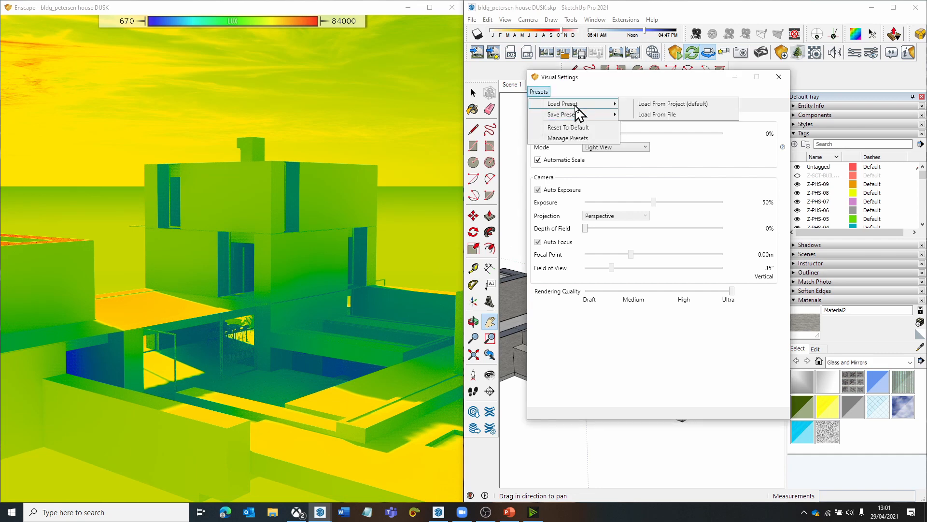
click(668, 107)
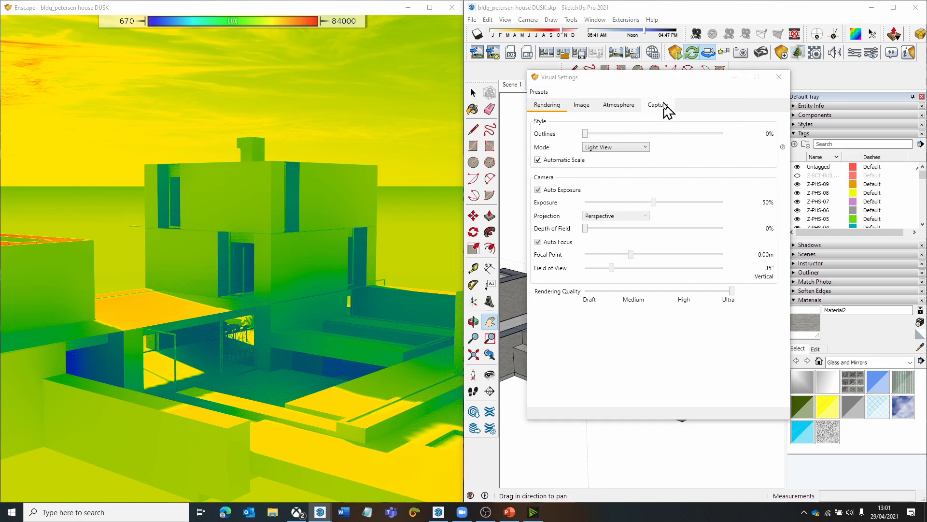
click(575, 148)
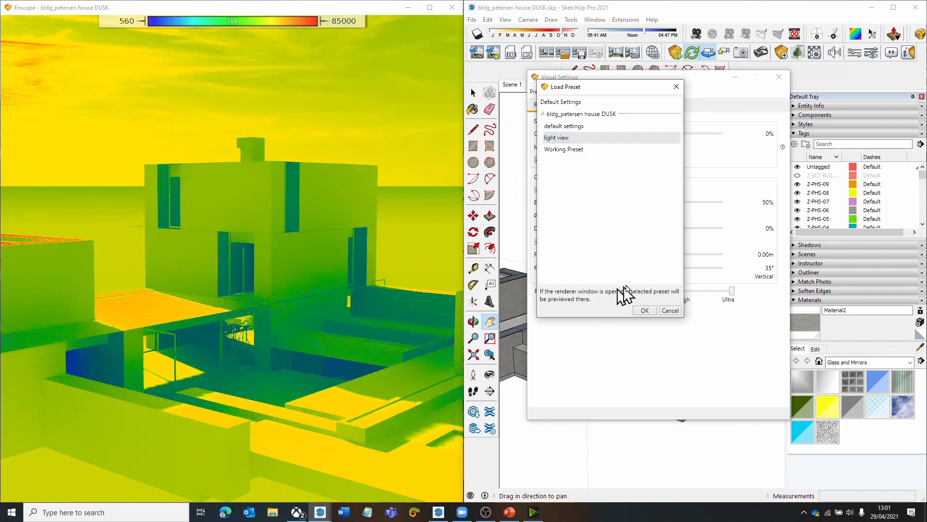
click(546, 127)
click(555, 138)
click(566, 149)
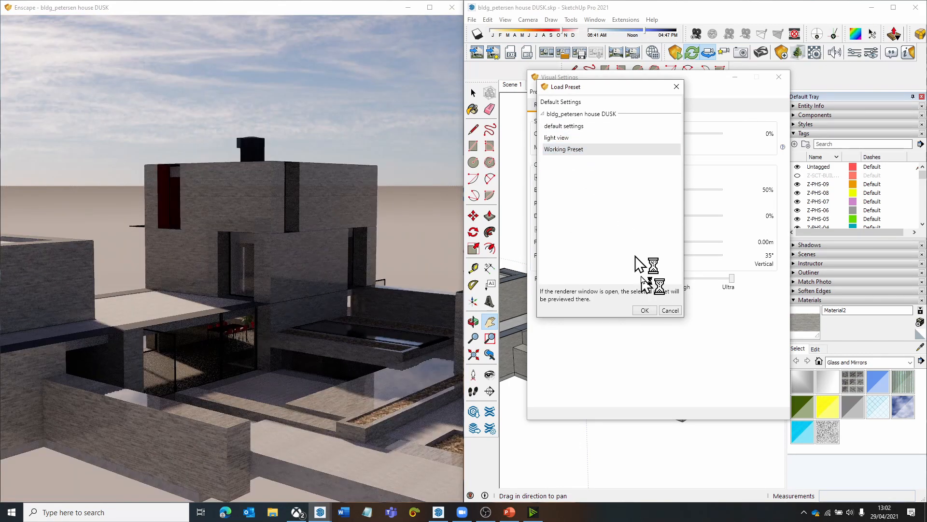
click(645, 310)
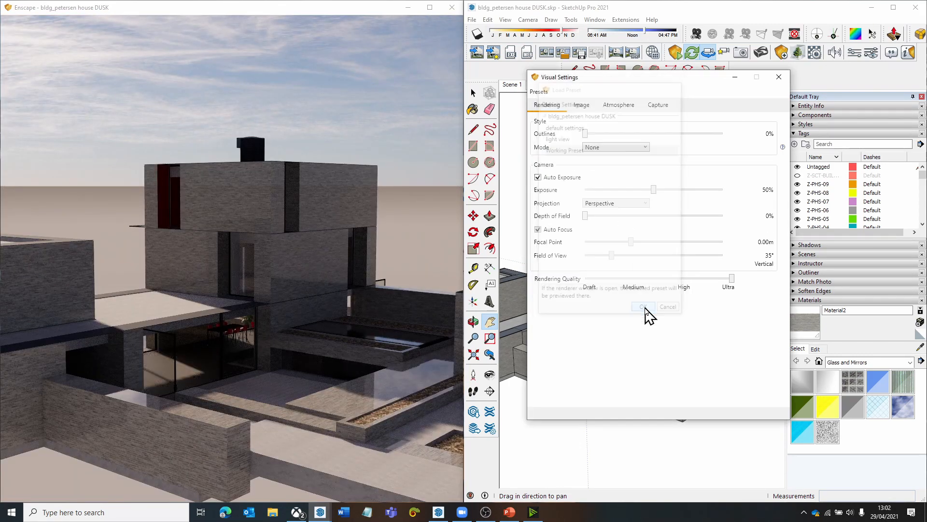
click(778, 77)
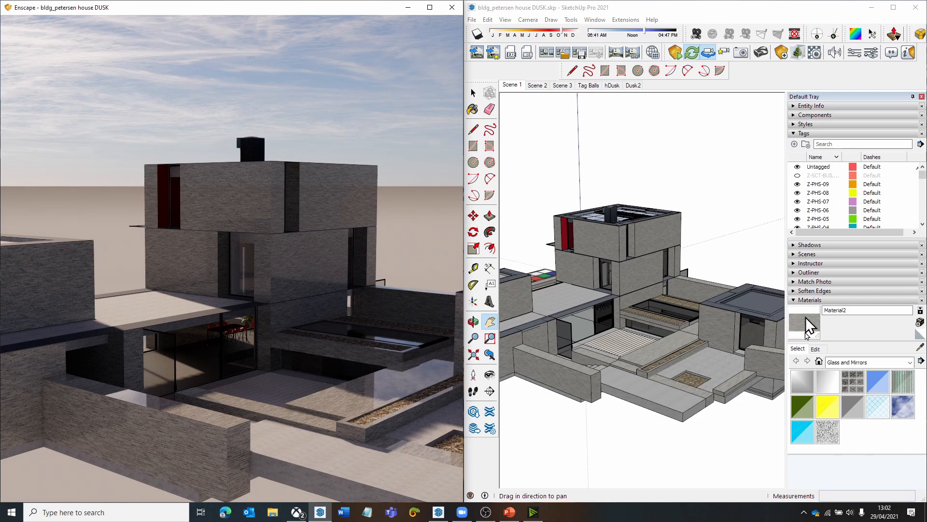
click(816, 348)
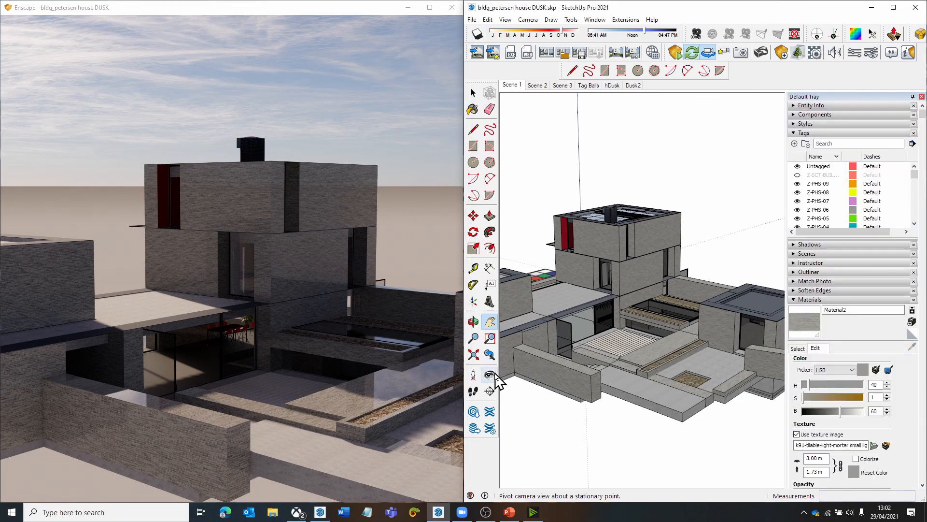
mouse_move(381, 332)
mouse_down()
mouse_move(449, 358)
mouse_move(458, 375)
mouse_up()
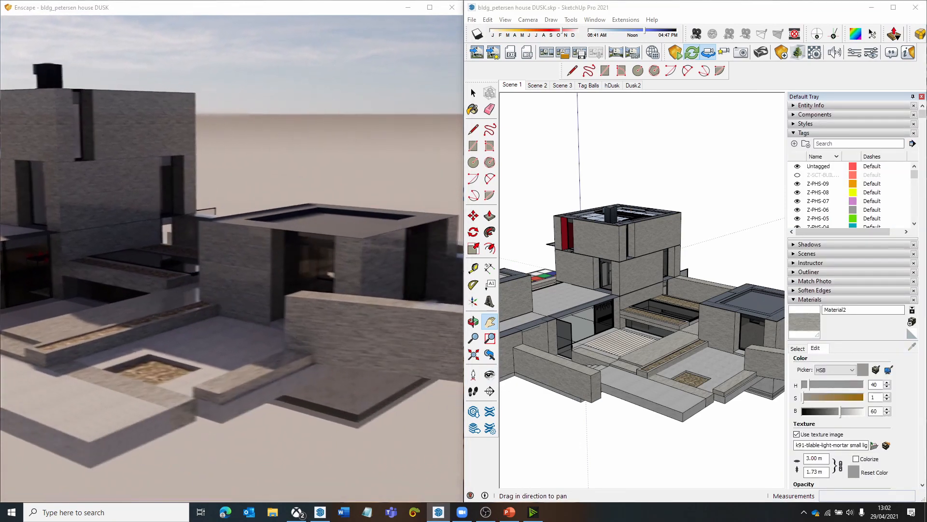
click(799, 346)
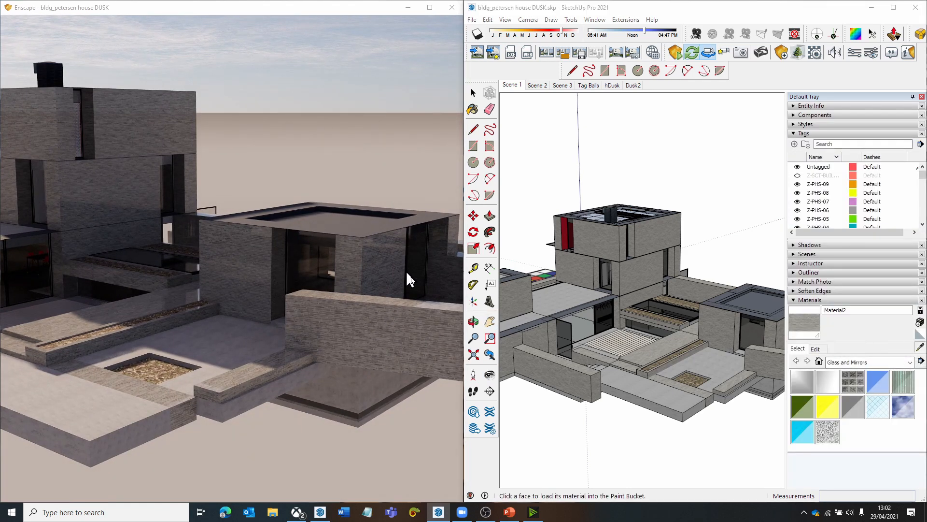
click(511, 86)
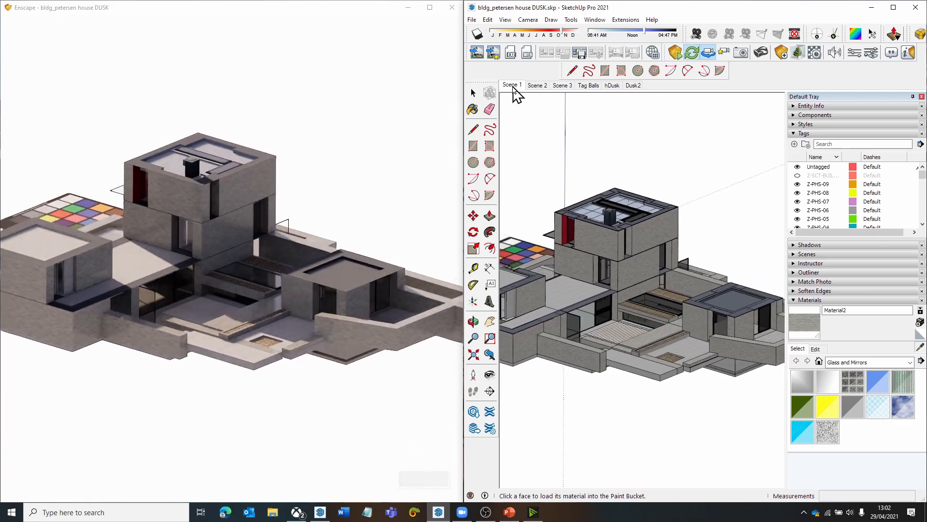
click(585, 86)
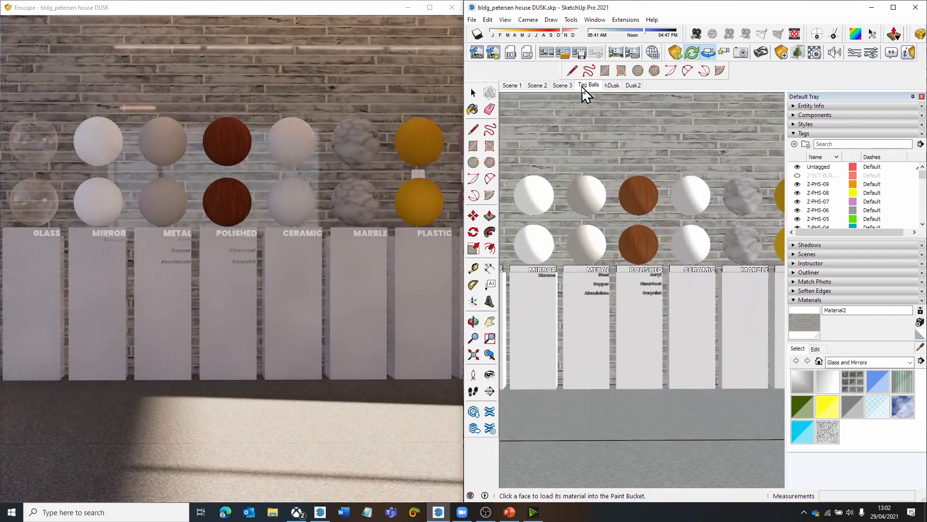
- In Scene 1, sample the Polished Concrete Old material from the terrace floor and reset its texture colour
click(510, 86)
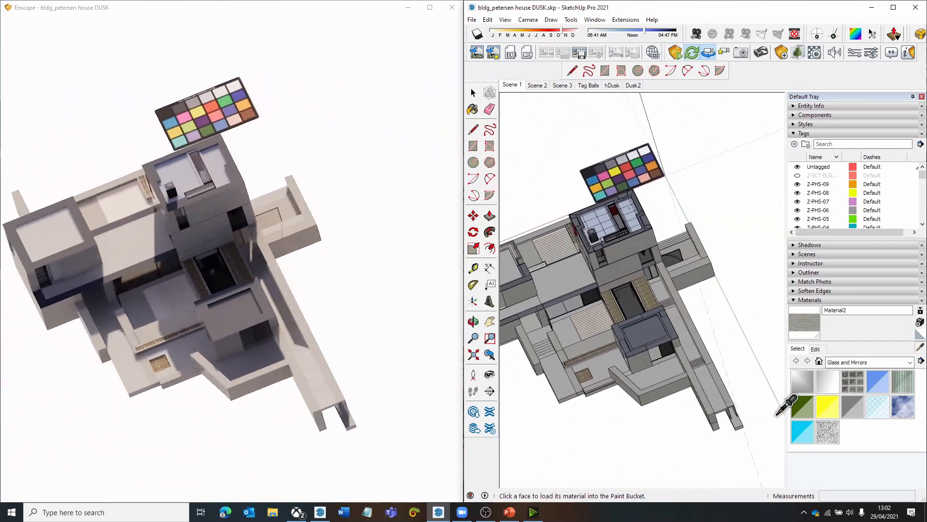
scroll(628, 337, up, 3)
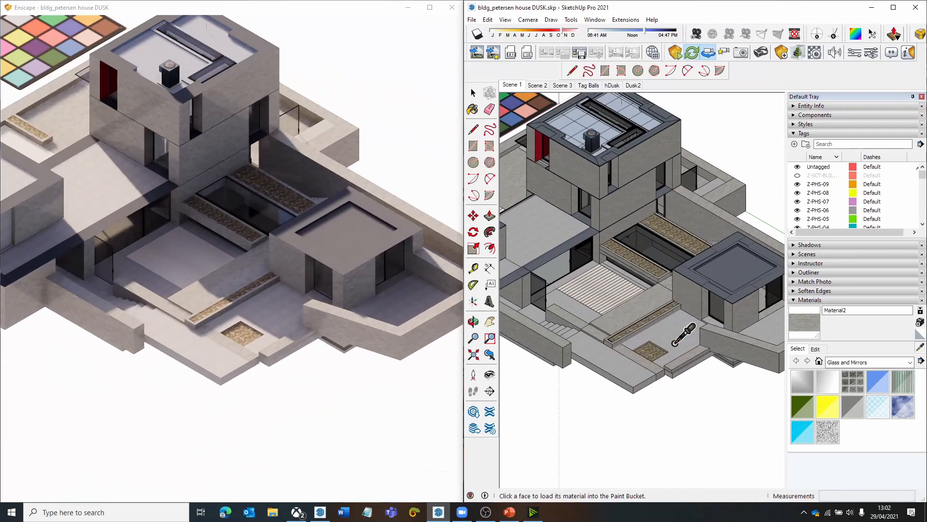
click(679, 333)
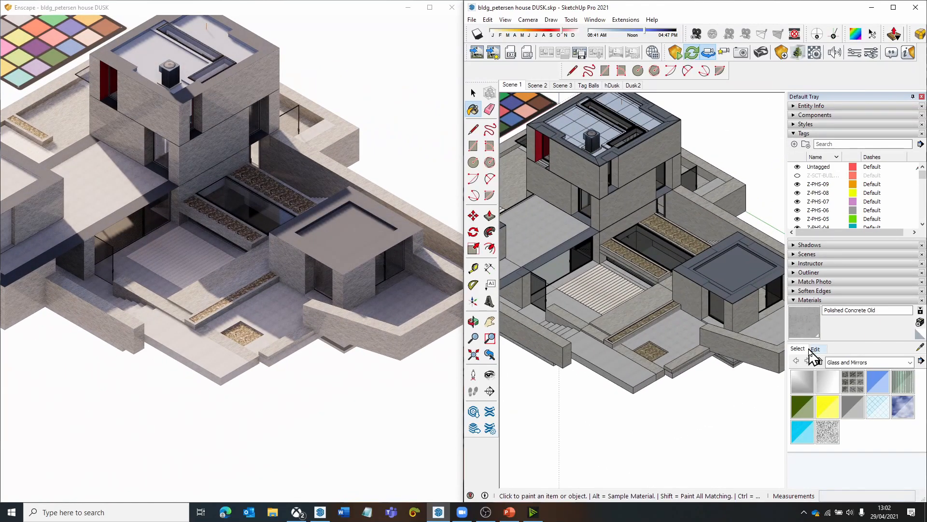
click(816, 349)
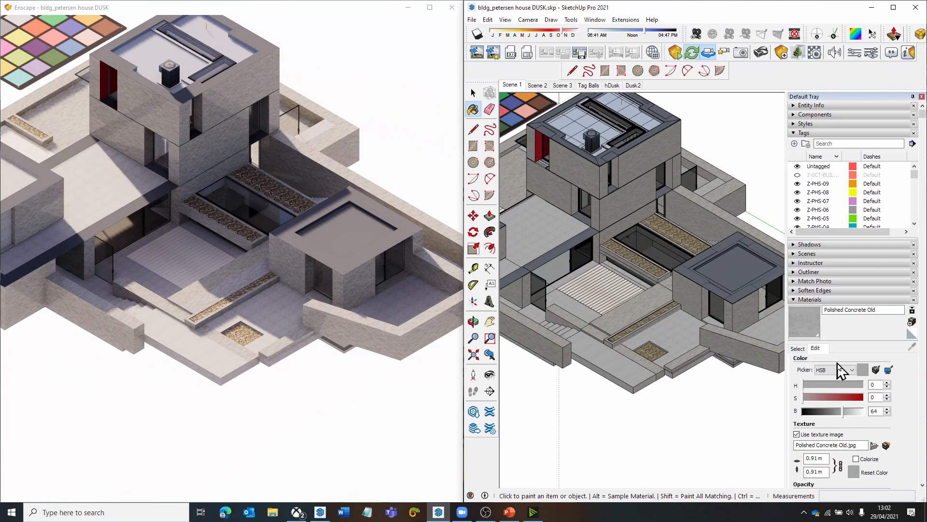
click(858, 472)
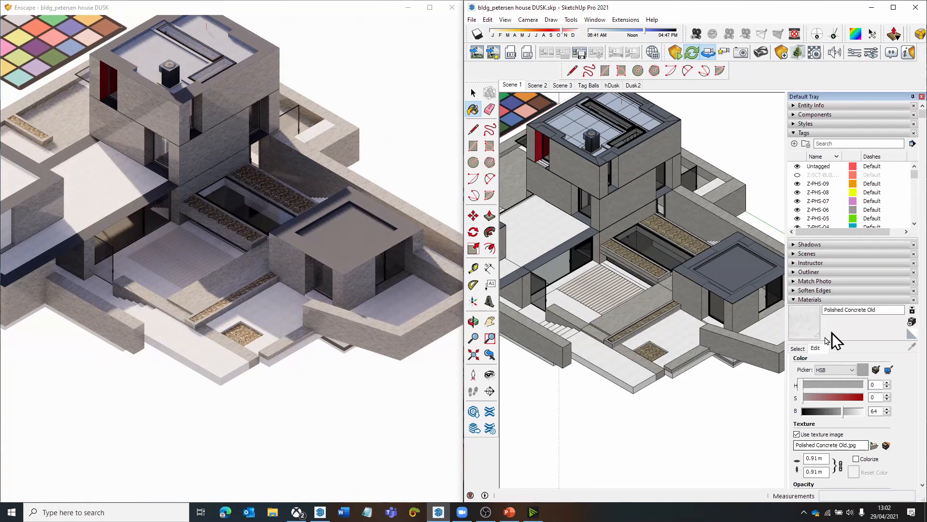
- Sample Material2 from the tower's outer wall and reset its texture colour
click(798, 349)
click(921, 344)
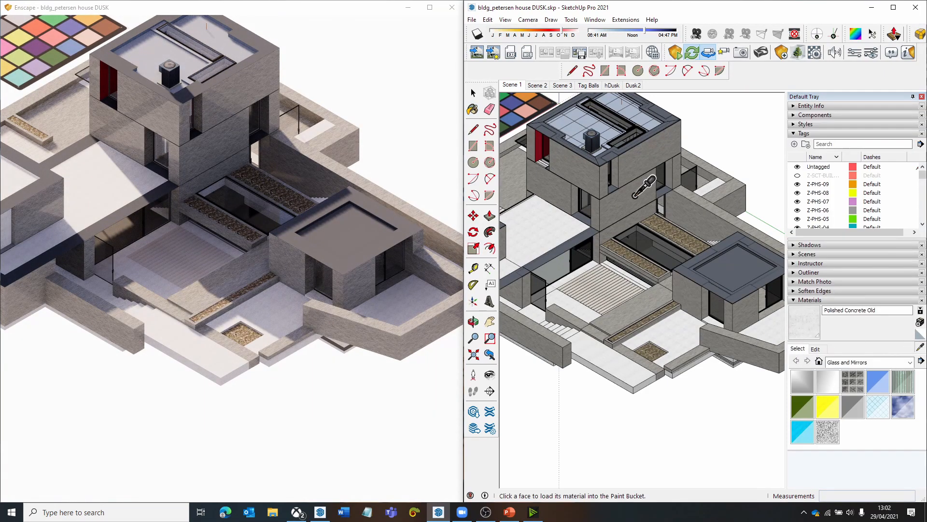
click(638, 193)
click(815, 348)
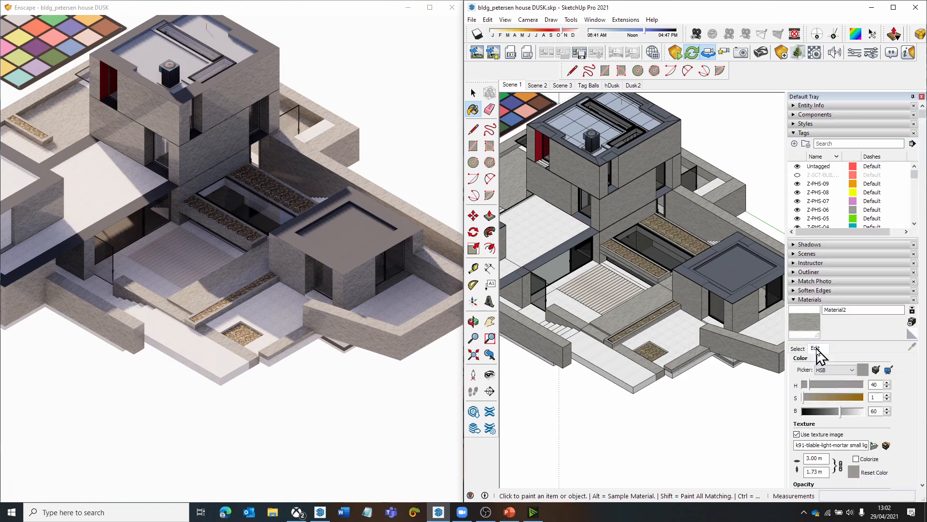
click(854, 476)
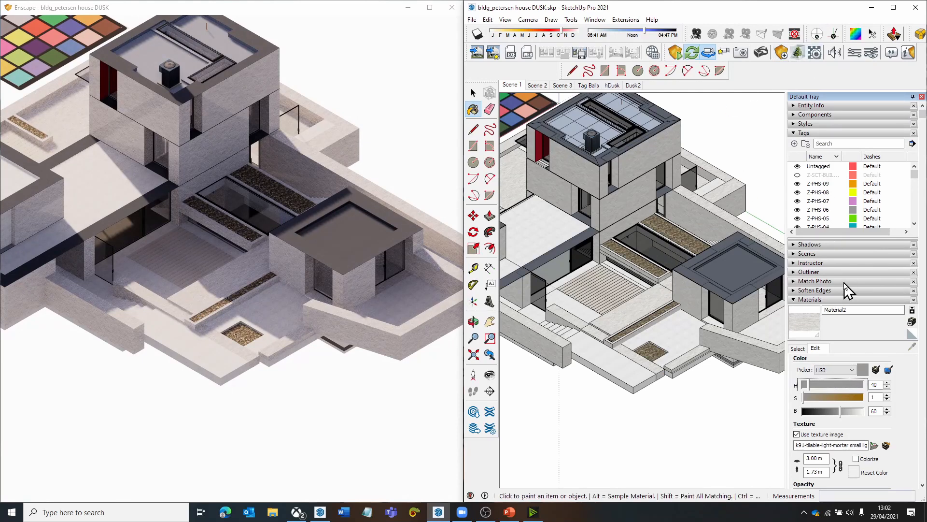
- Check Material2 in the Enscape material editor and close the editor
click(815, 52)
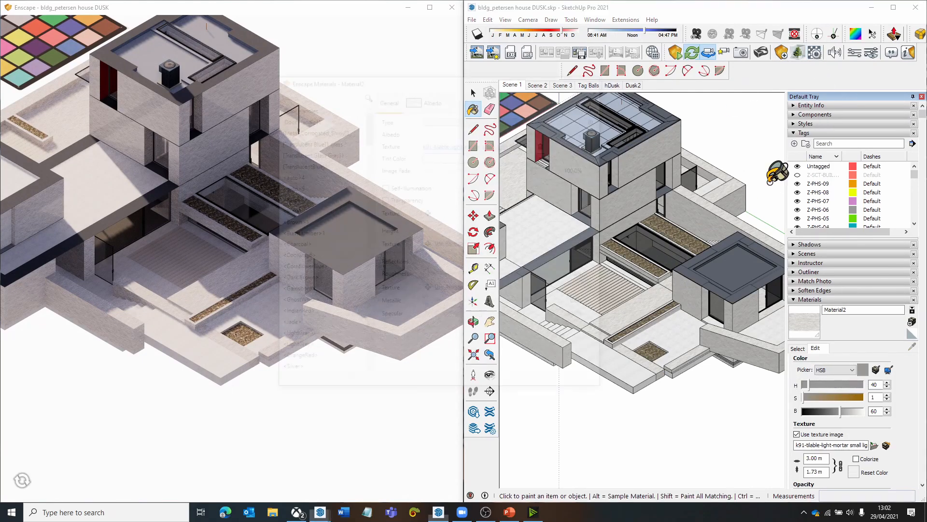
drag(426, 278, 528, 279)
click(596, 78)
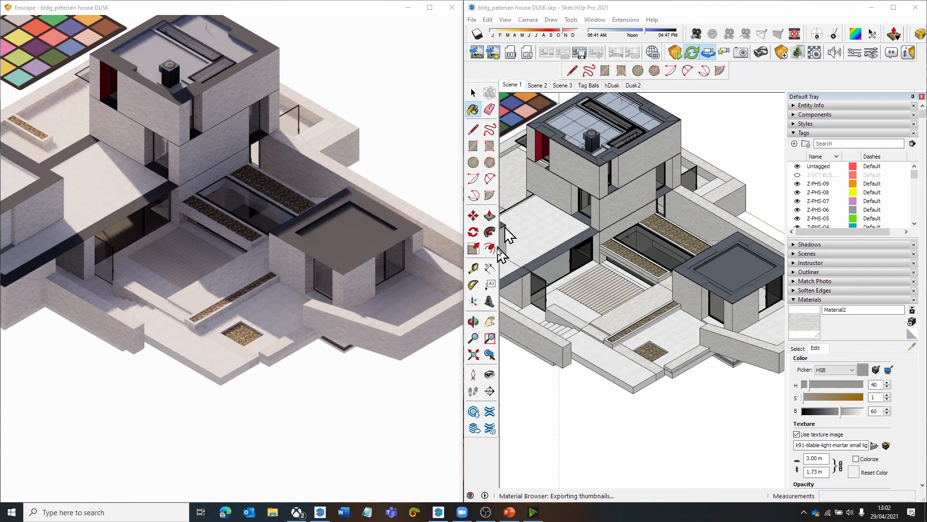
- Switch to Scene 2 and examine the rendered house and the surrounding water from a higher, more distant viewpoint
click(538, 87)
click(538, 86)
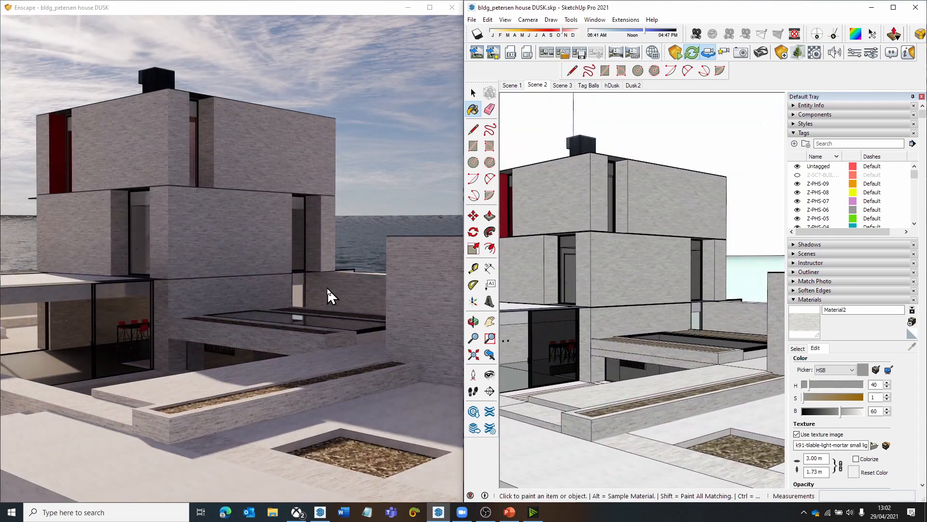
scroll(311, 304, down, 5)
mouse_move(312, 306)
right_down()
mouse_move(312, 371)
mouse_move(319, 306)
mouse_move(245, 306)
right_up()
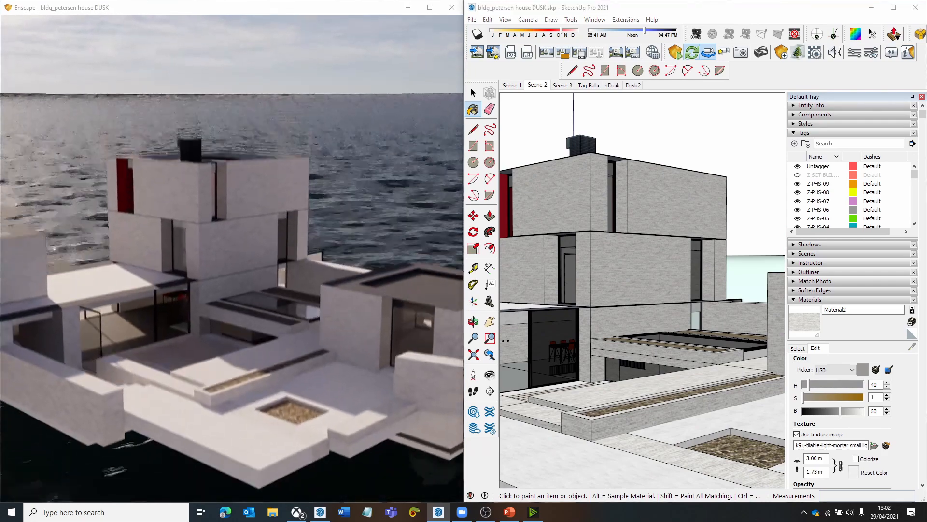
scroll(310, 305, down, 2)
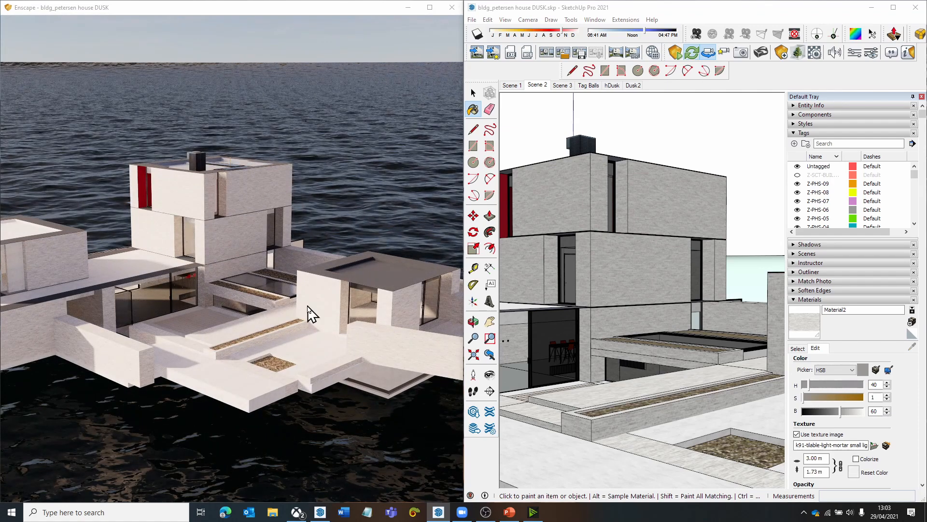
shift+right_drag(308, 305, 314, 299)
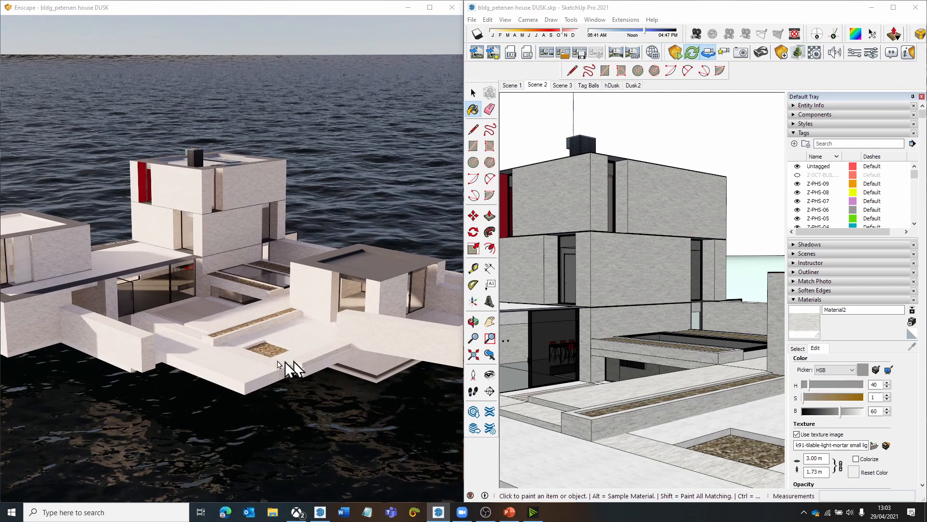
drag(266, 349, 245, 319)
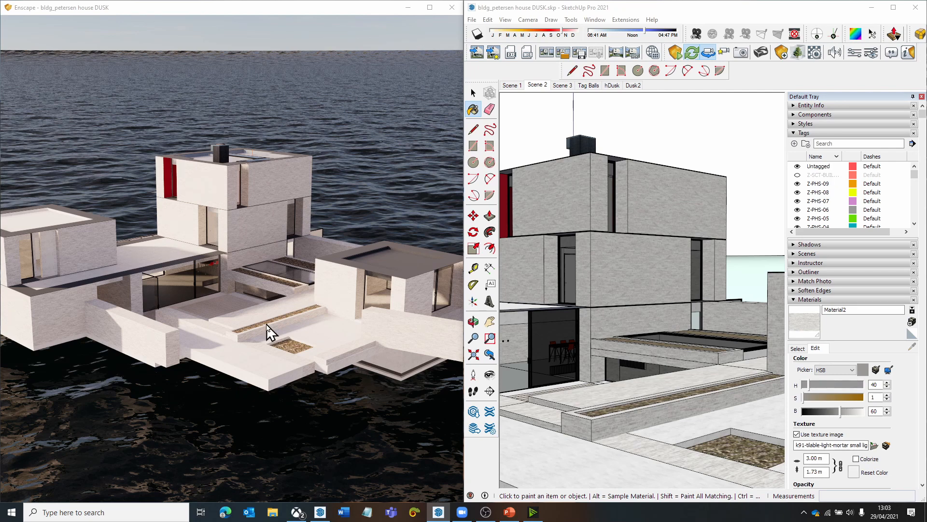
- Sample Material2 from the tower's upper outer wall and open its colour and texture settings for editing
click(800, 347)
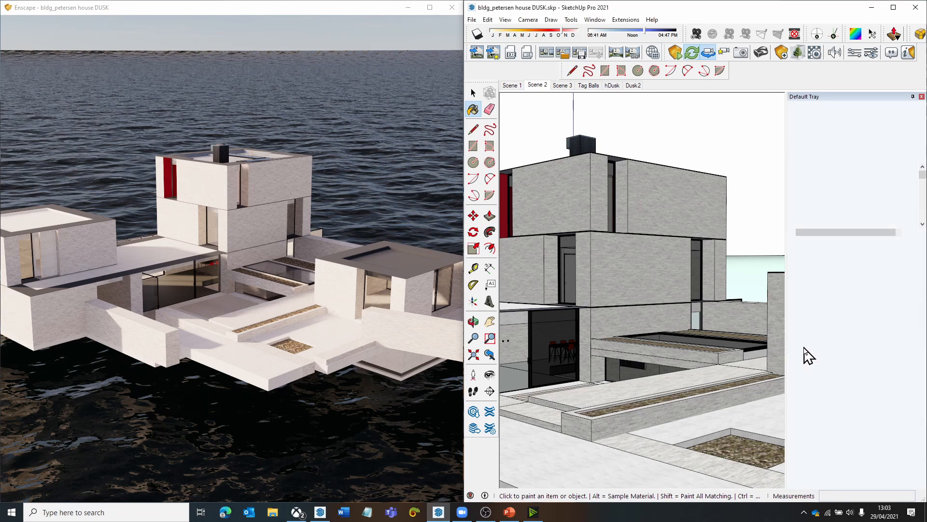
click(816, 348)
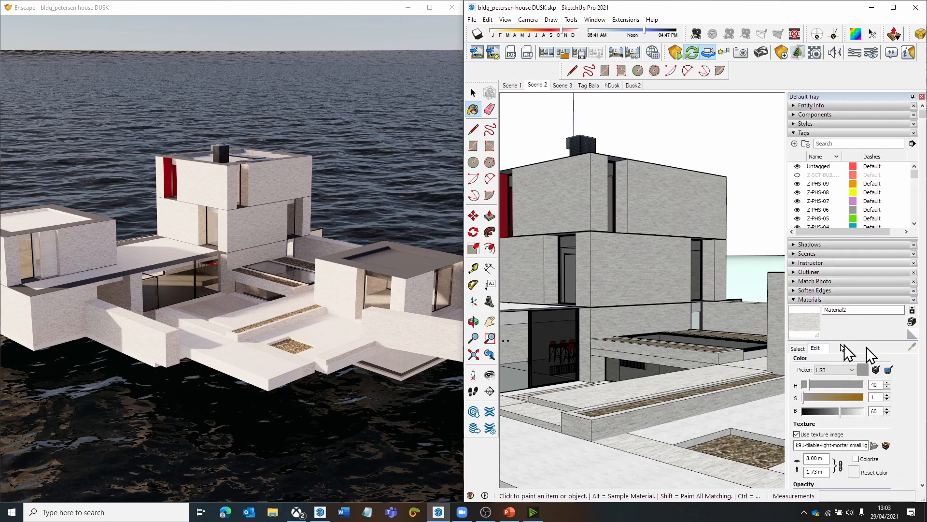
click(800, 349)
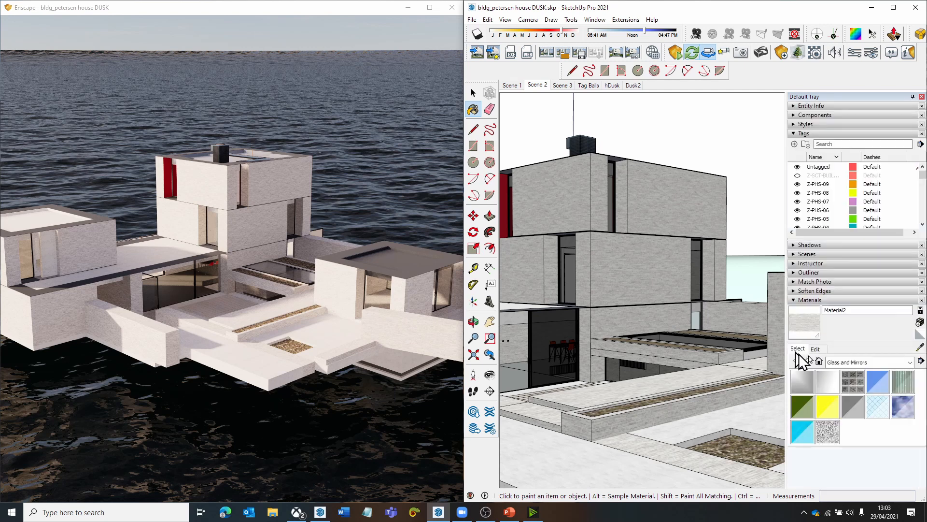
click(921, 348)
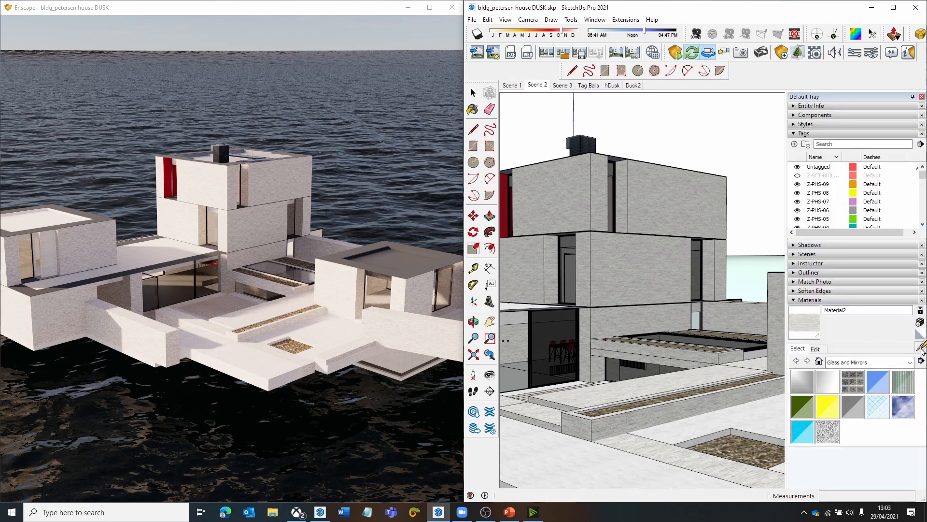
click(648, 212)
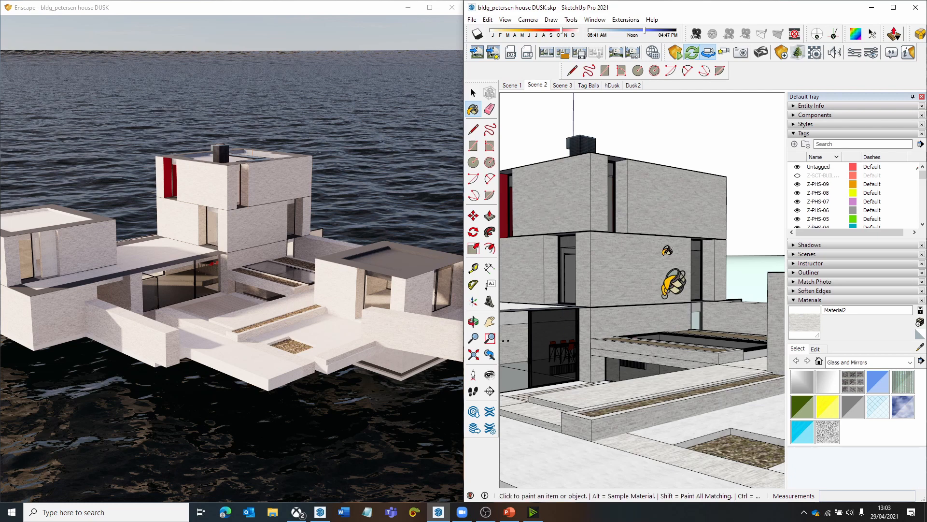
click(814, 349)
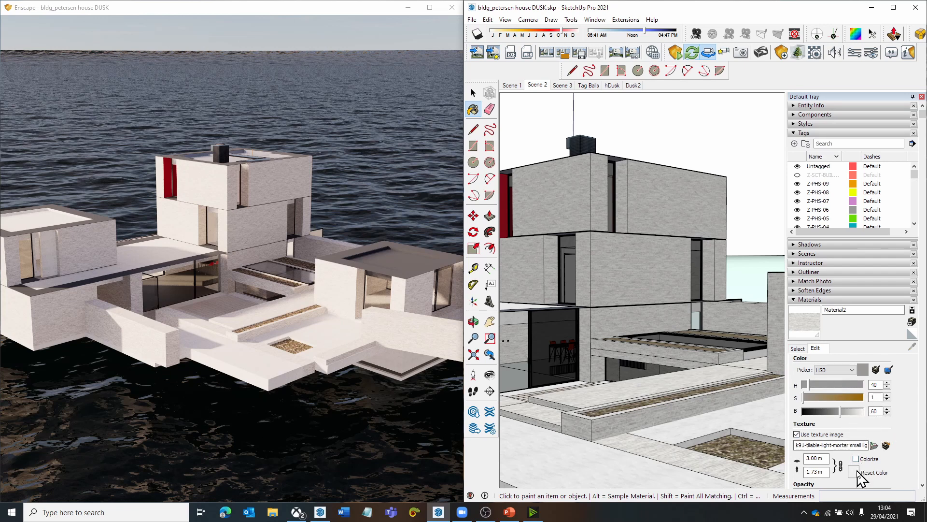
- Raise the brightness of Material2 to 100
double_click(873, 411)
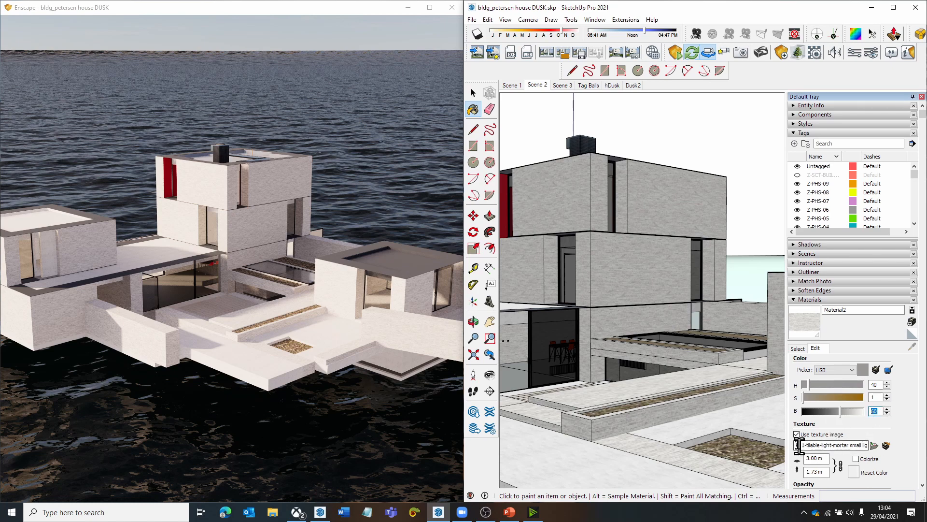
click(799, 349)
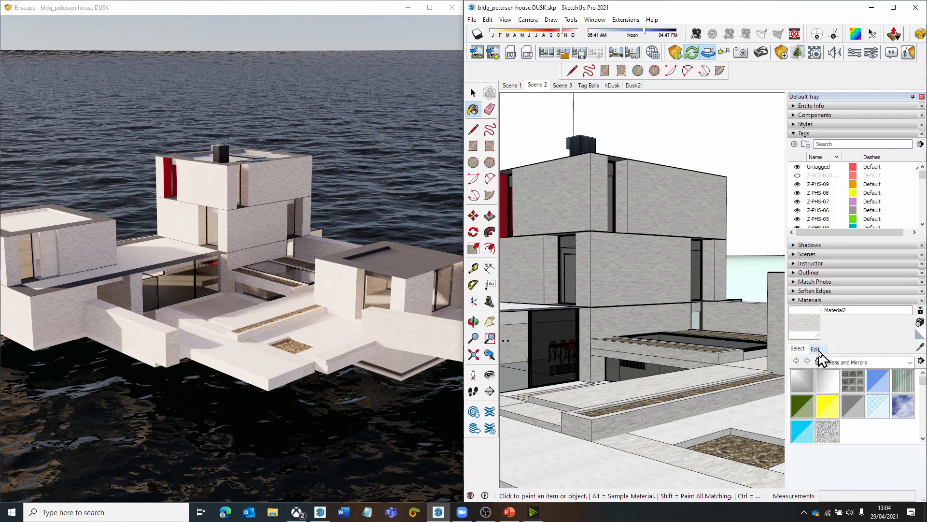
click(815, 348)
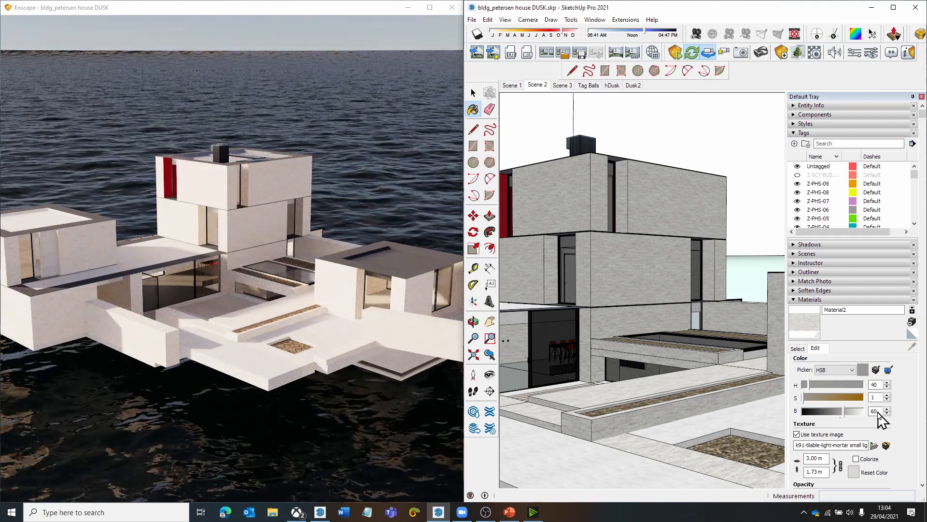
drag(843, 412, 878, 412)
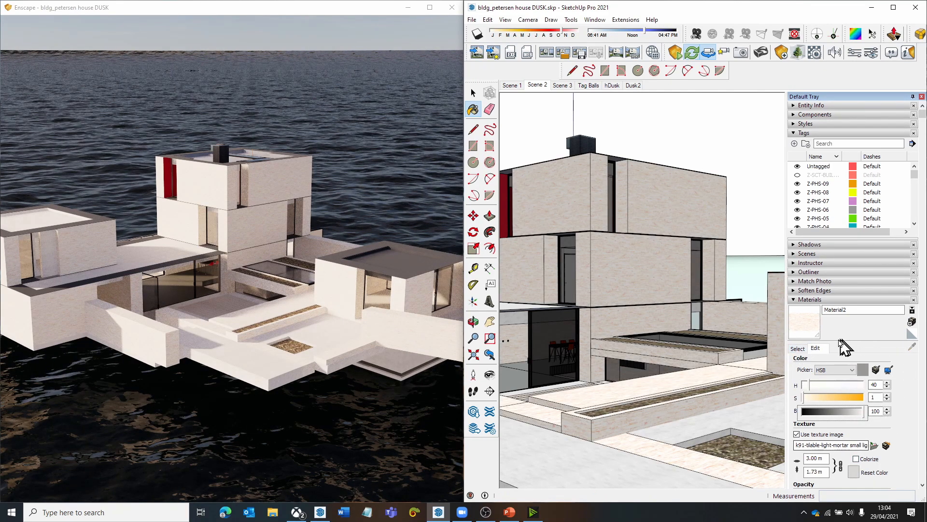
- Reset the texture colour of Material2
click(797, 348)
click(815, 349)
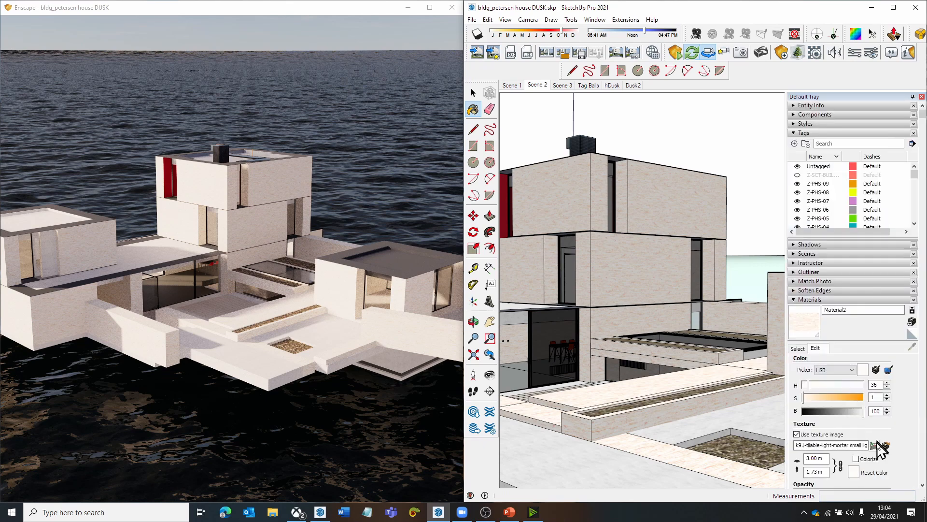
click(857, 472)
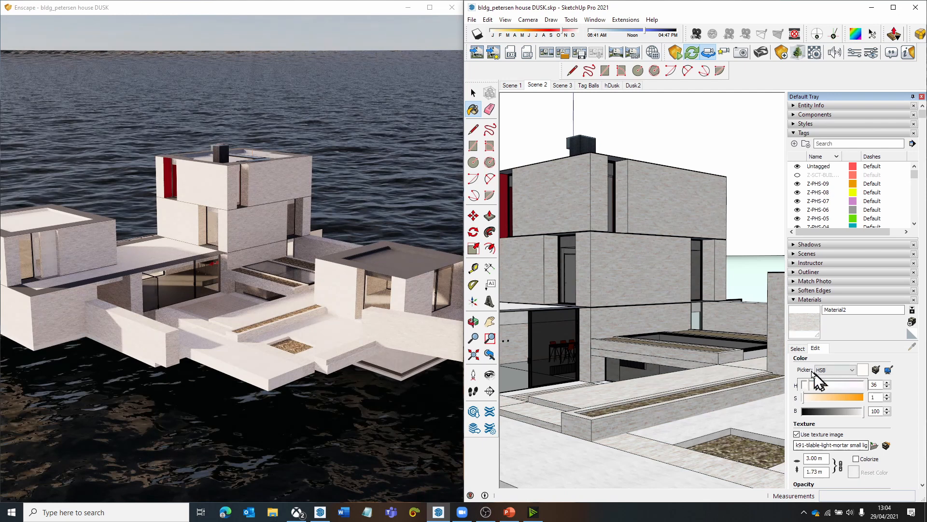
click(799, 349)
click(817, 349)
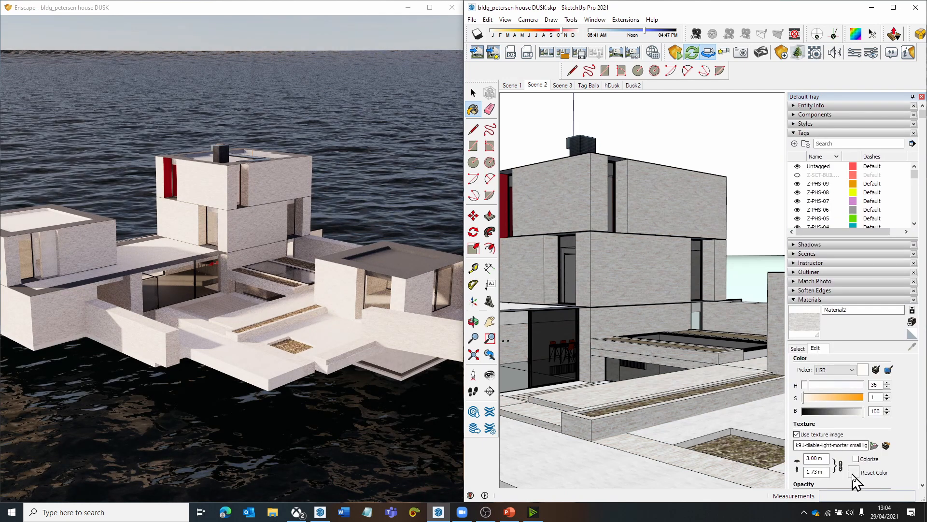
- Examine the brick texture on the rendered tower walls, both close up and from a distance
drag(404, 356, 399, 355)
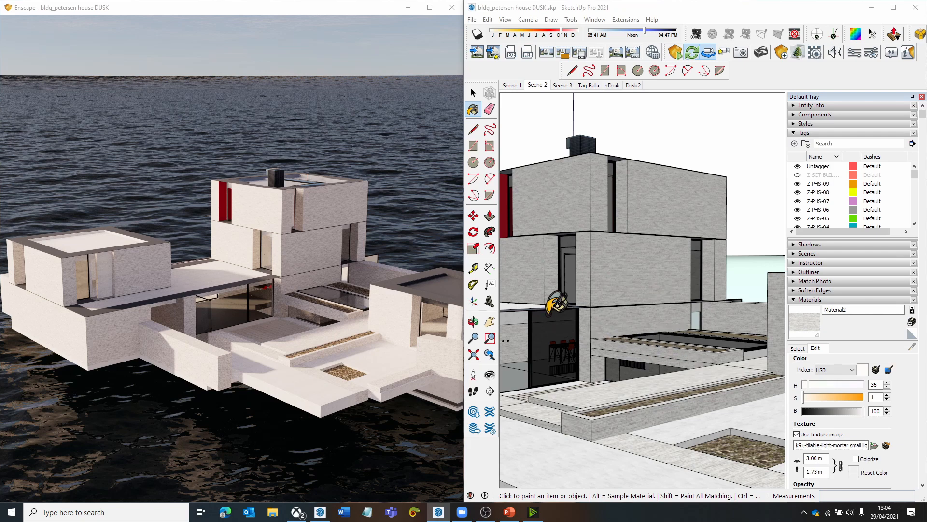
right_drag(344, 313, 363, 292)
key(w)
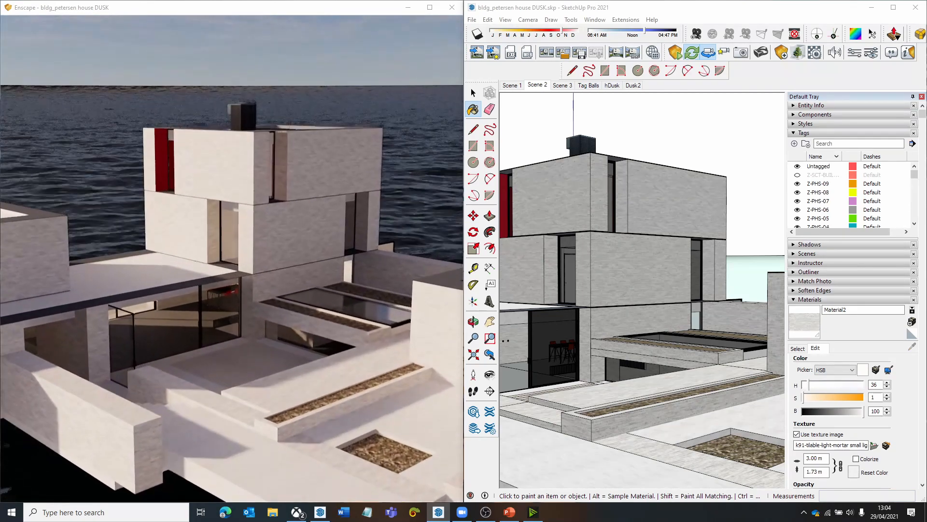
key(q)
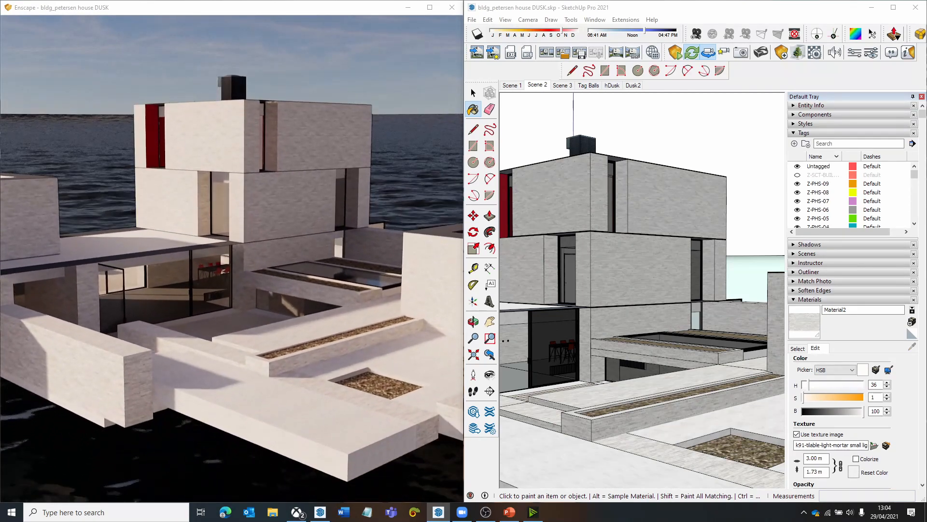
key(s)
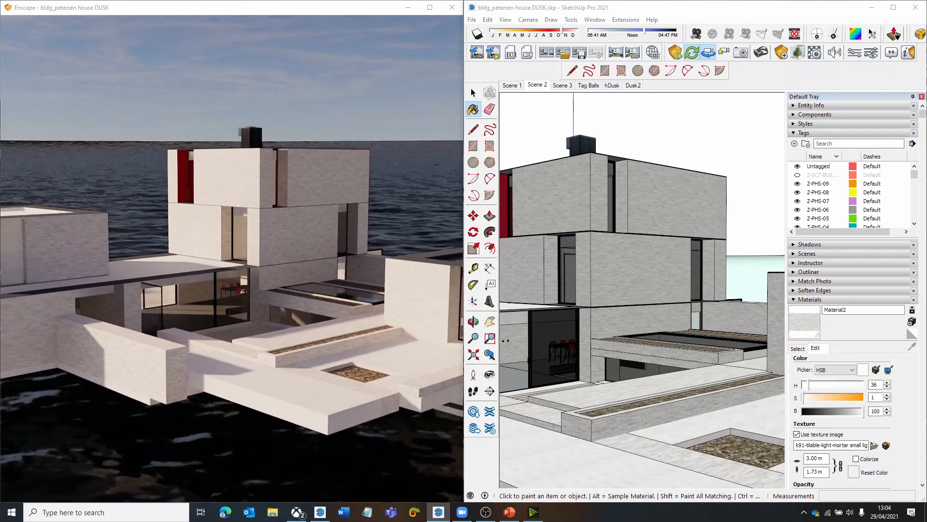
key(w)
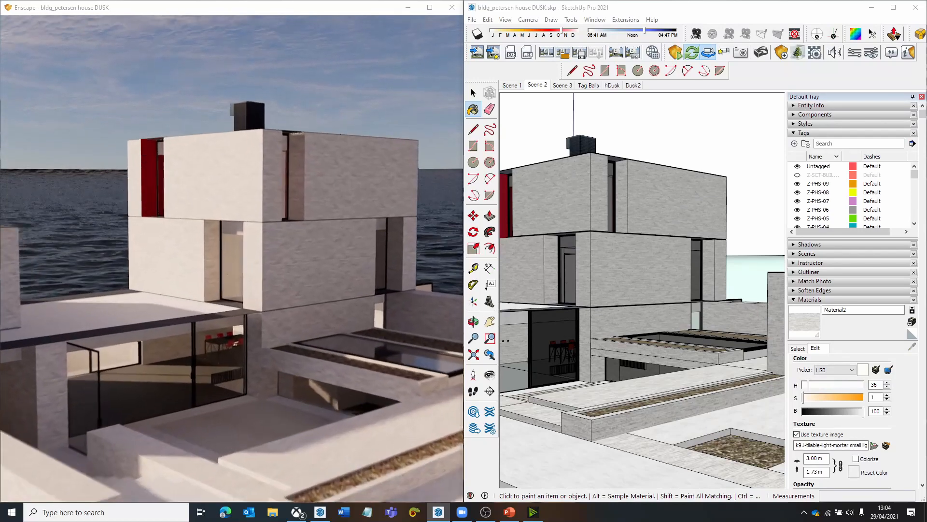
key(w)
key(w)
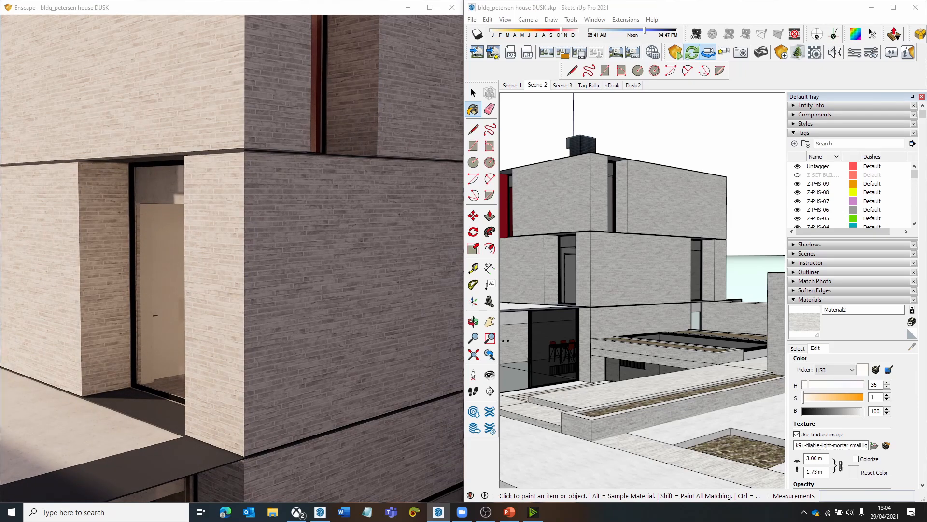
key(s)
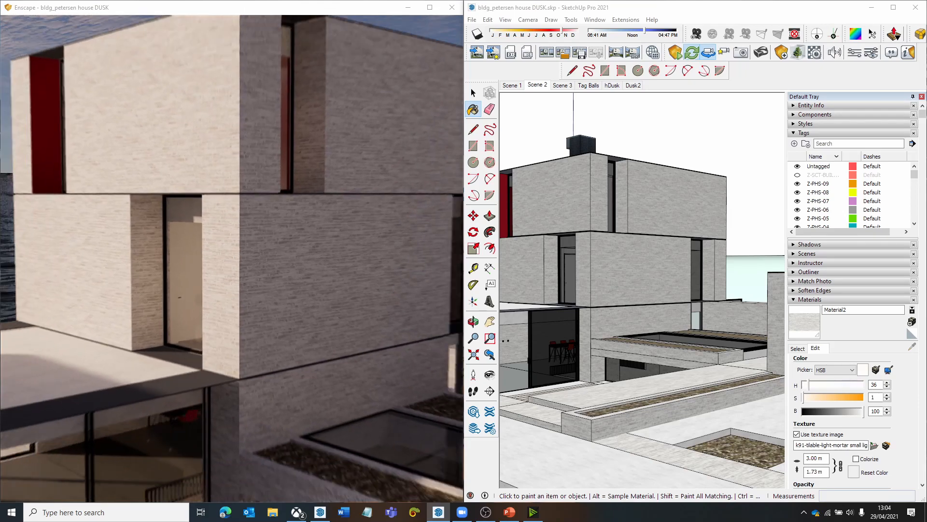
key(s)
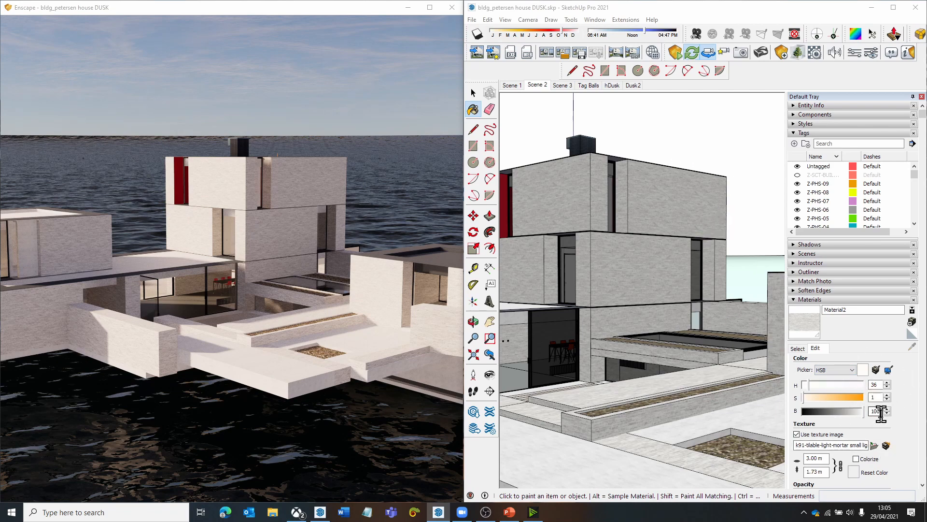
- Try a brightness of 80 for Material2 and settle on 60
double_click(879, 411)
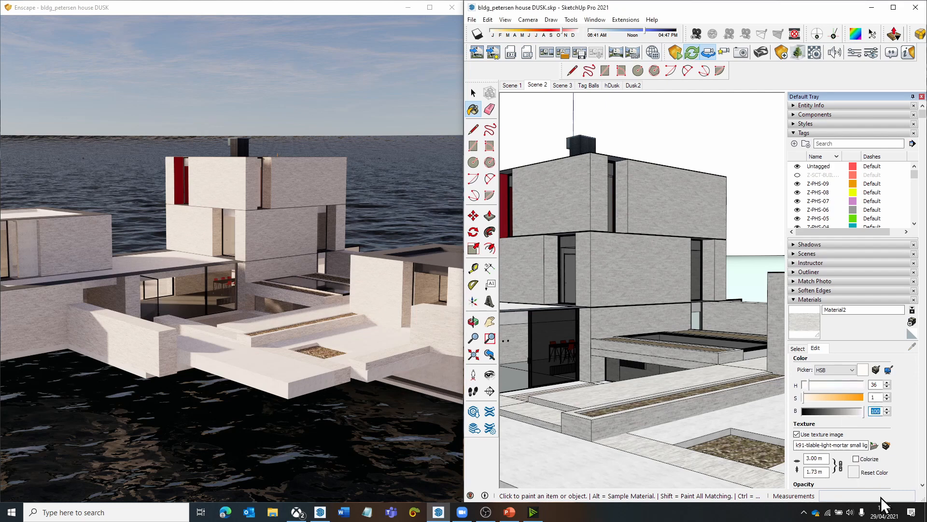
text(8)
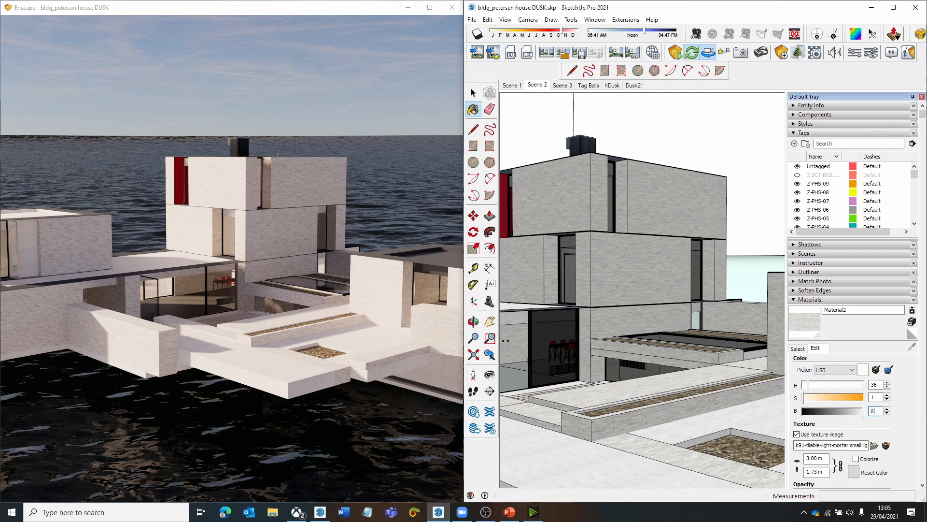
text(0)
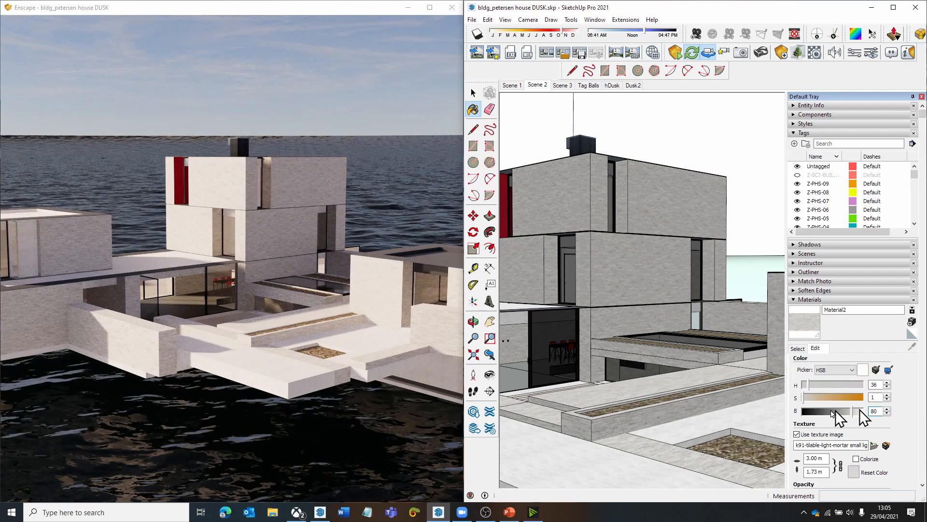
text(6)
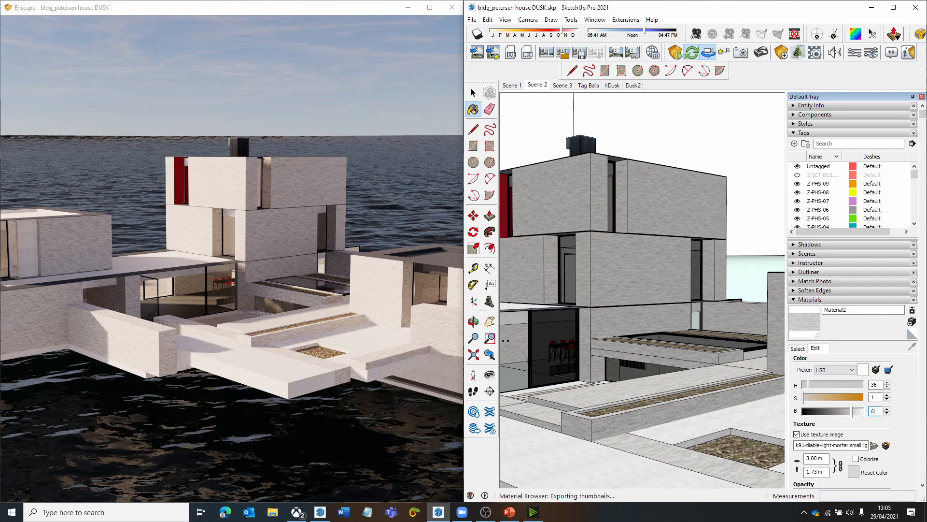
text(0)
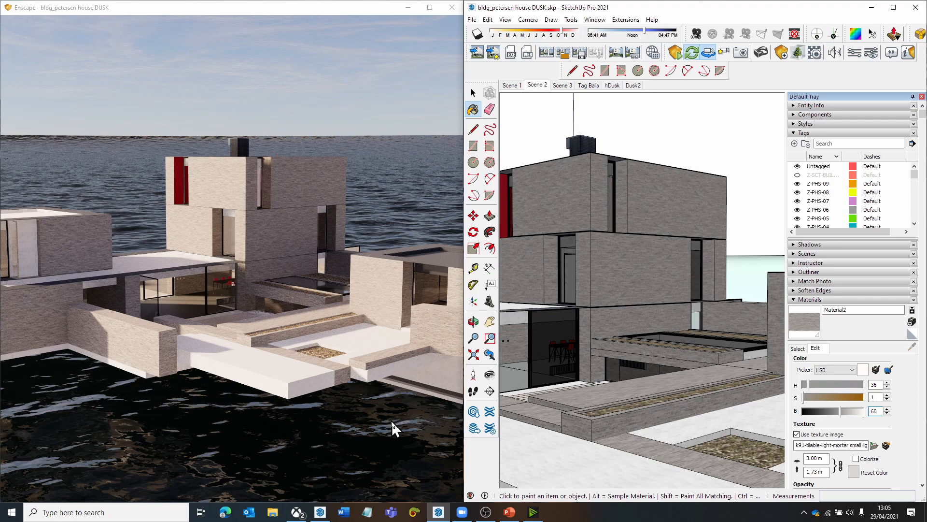
- Inspect the darkened brick walls of the tower and terrace in the Enscape render
mouse_move(354, 420)
mouse_down()
mouse_move(349, 392)
mouse_move(353, 407)
mouse_up()
key(w)
key(s)
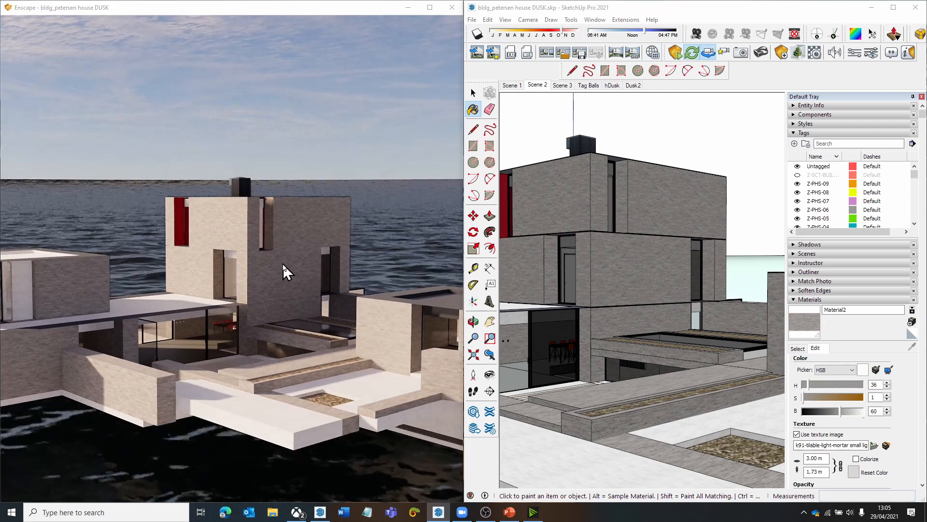
drag(283, 264, 283, 250)
key(w)
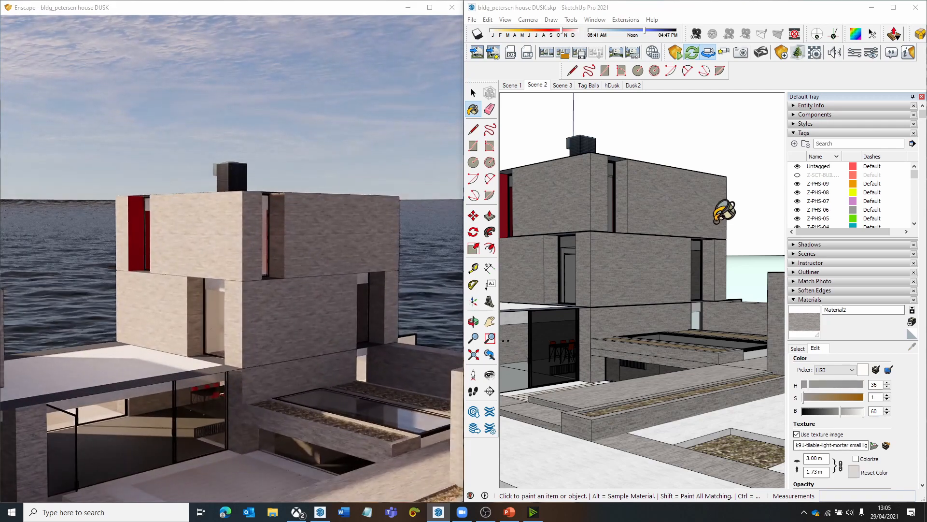
drag(297, 292, 311, 301)
- Move the Enscape time of day back to about 06:25 and view the house in dawn light from further back
shift+right_drag(297, 293, 265, 293)
right_click(288, 294)
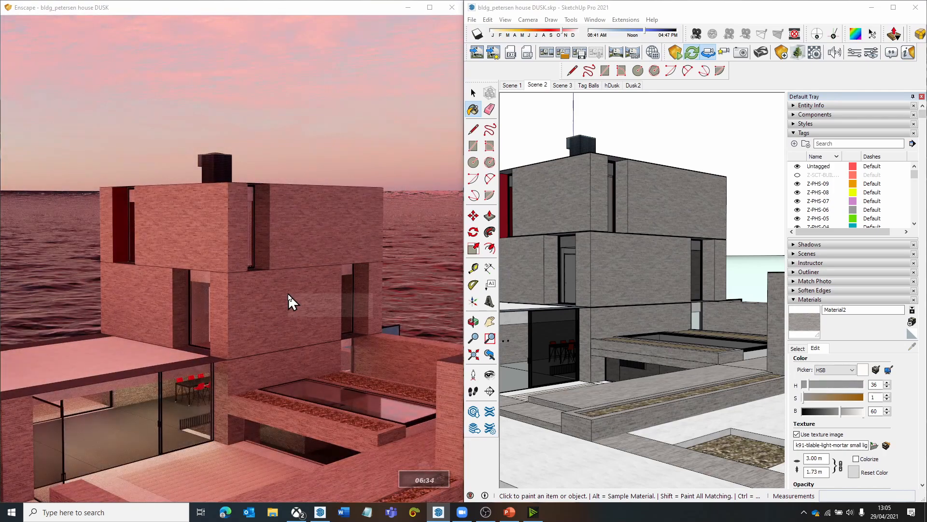
scroll(289, 294, down, 3)
click(287, 283)
shift+right_drag(285, 276, 282, 276)
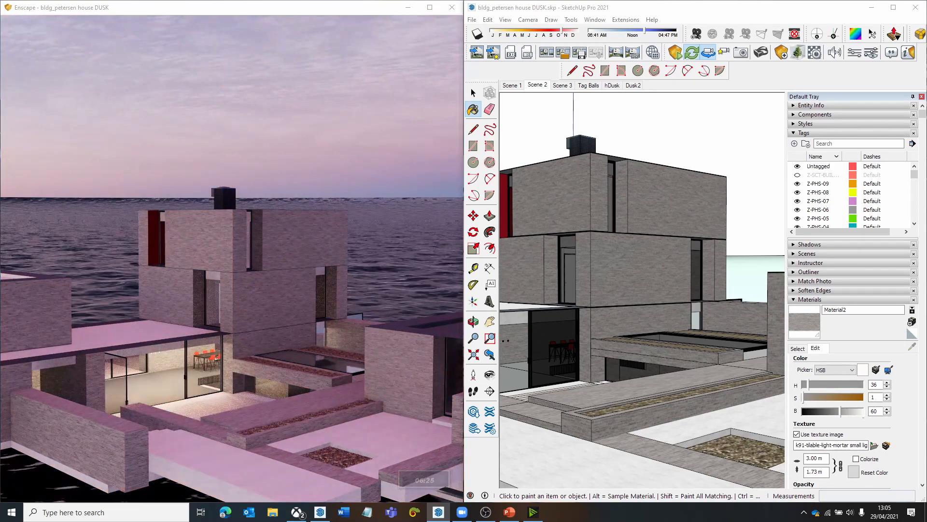
mouse_move(276, 278)
mouse_down()
mouse_move(237, 220)
mouse_move(290, 304)
mouse_move(278, 309)
mouse_up()
right_drag(274, 276, 273, 290)
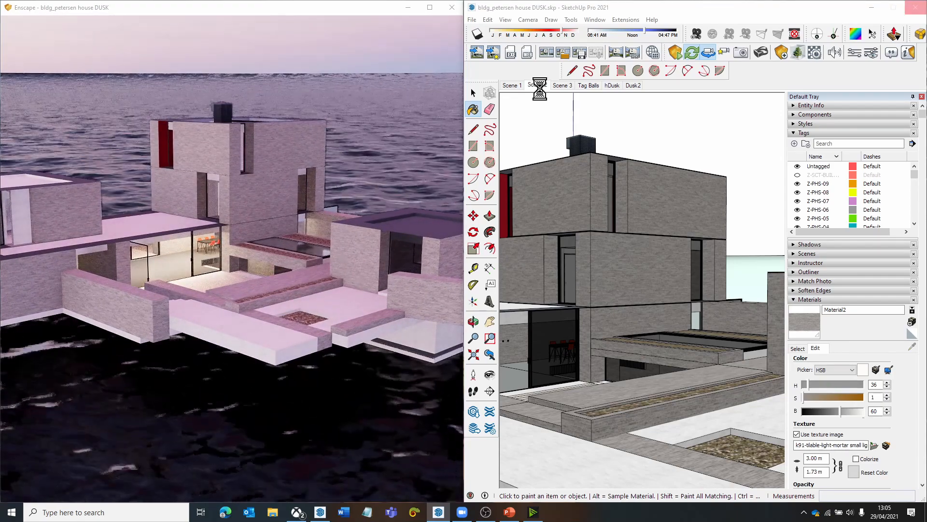
- Advance the Enscape time of day to 09:25 and view the whole house and surrounding water from higher up
mouse_move(357, 282)
shift+right_down()
mouse_move(277, 282)
mouse_move(432, 297)
shift+right_up()
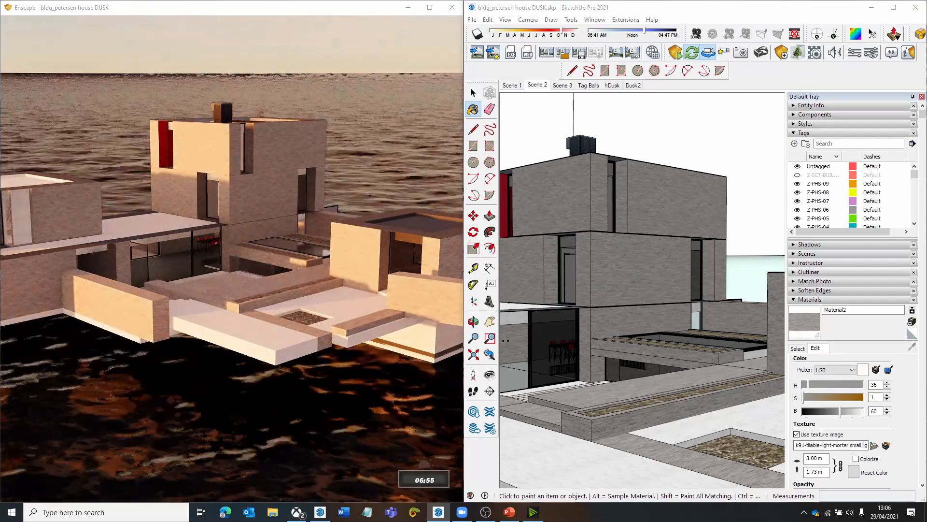
shift+right_drag(290, 300, 312, 301)
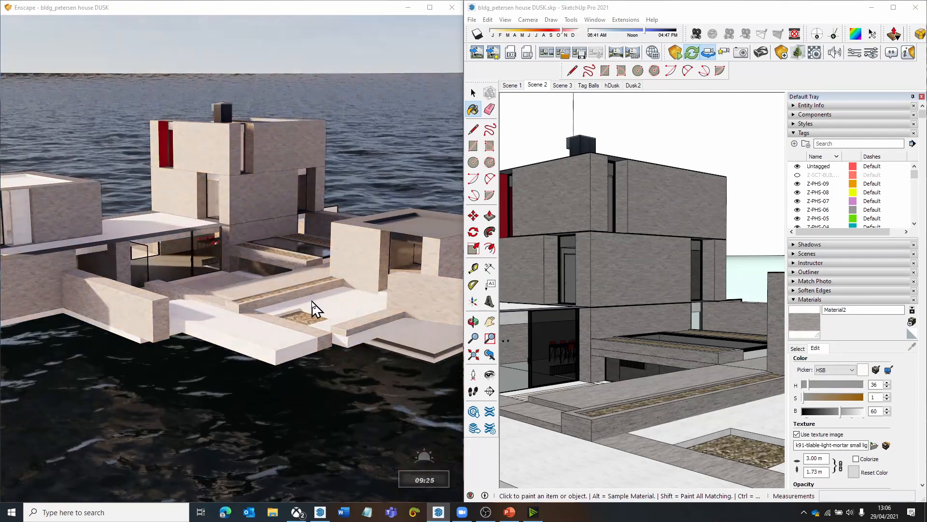
mouse_move(313, 254)
mouse_down()
mouse_move(316, 358)
mouse_move(315, 263)
mouse_up()
key(s)
key(w)
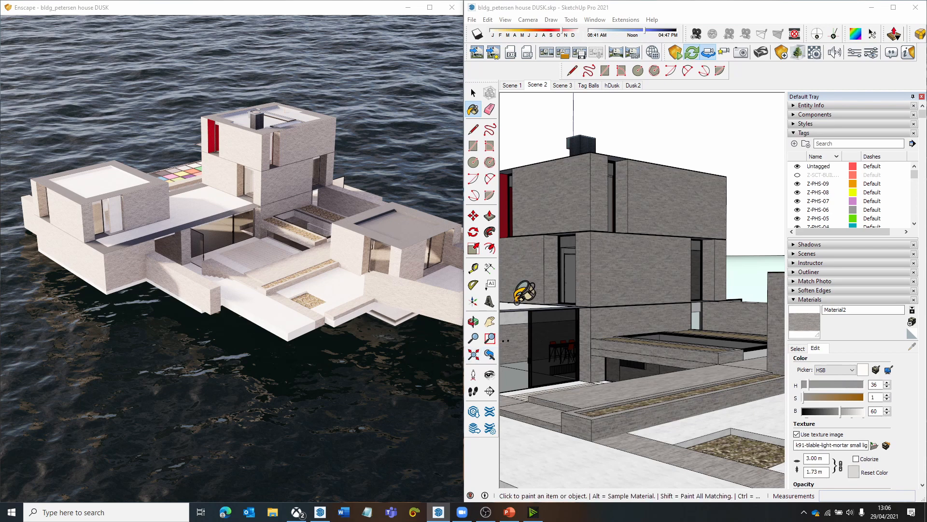
drag(198, 141, 207, 150)
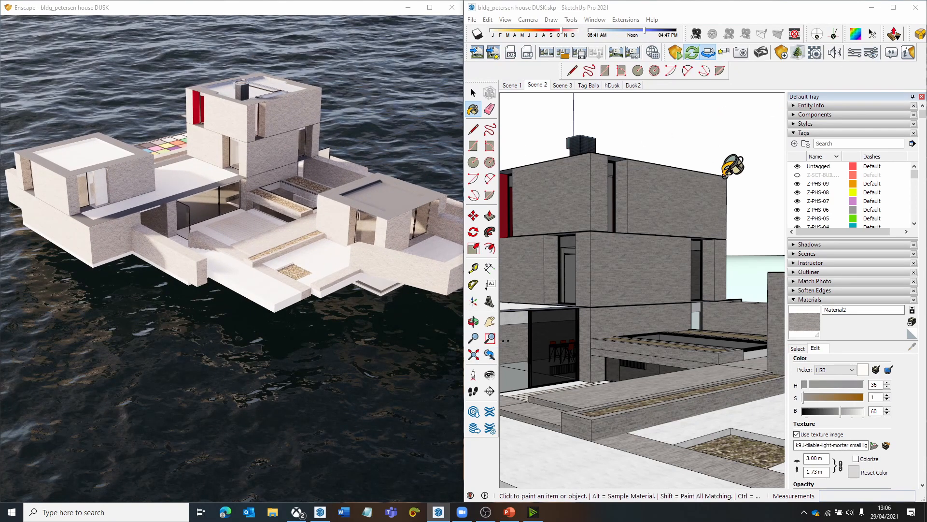
- Try a fully desaturated Enscape image by setting the Saturation to 0% in the visual settings
click(872, 52)
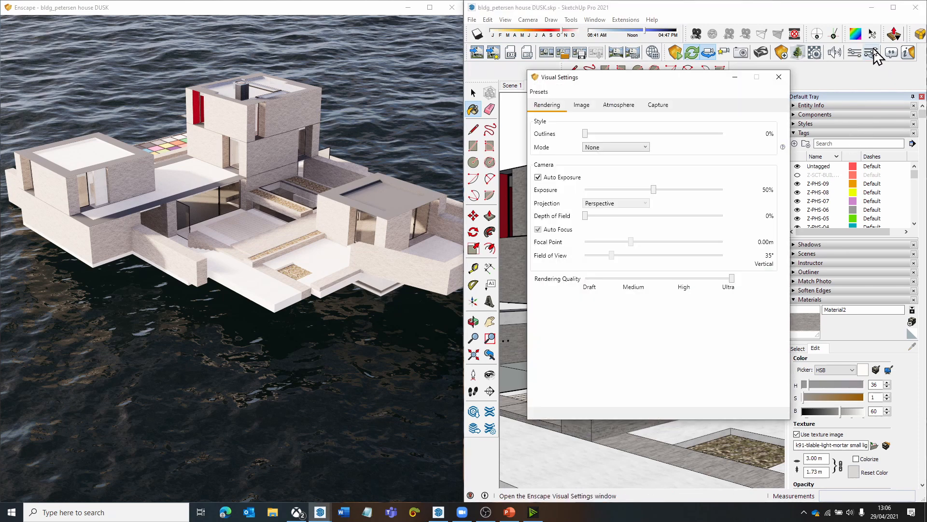
click(582, 105)
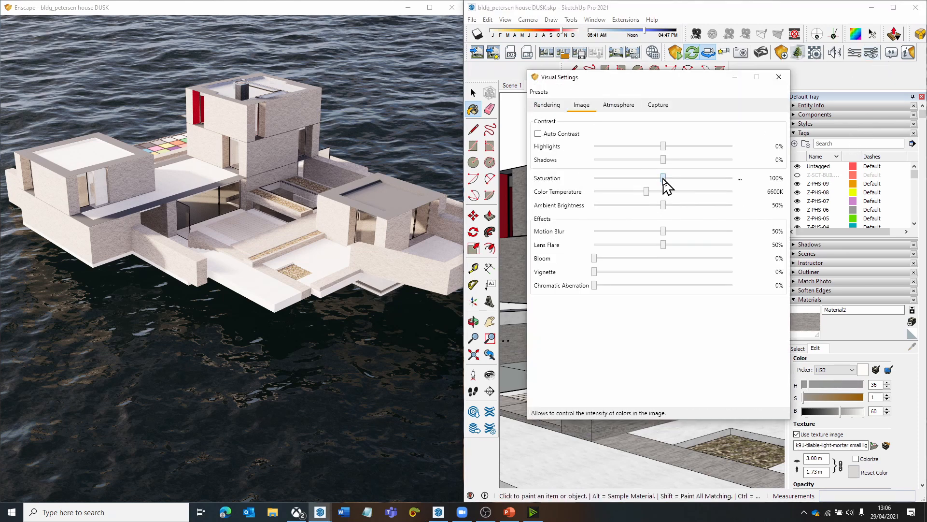
drag(663, 178, 471, 184)
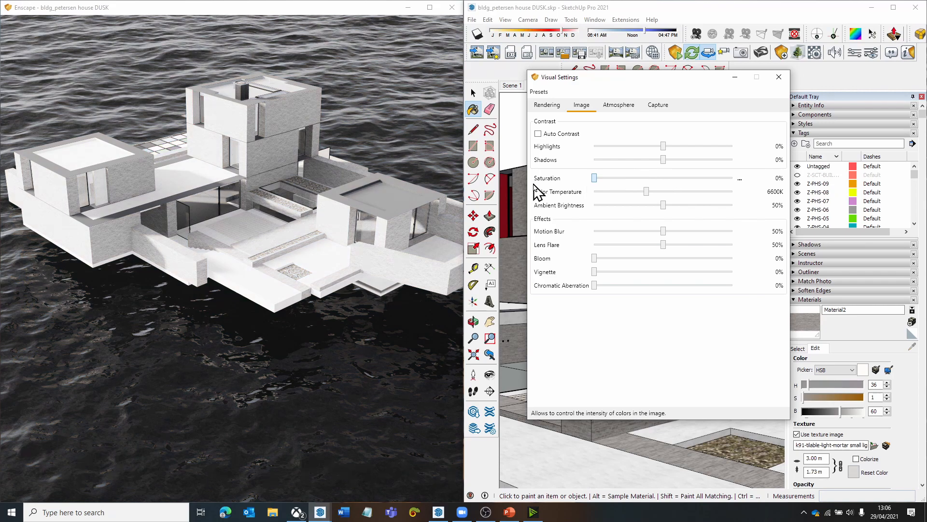
click(786, 77)
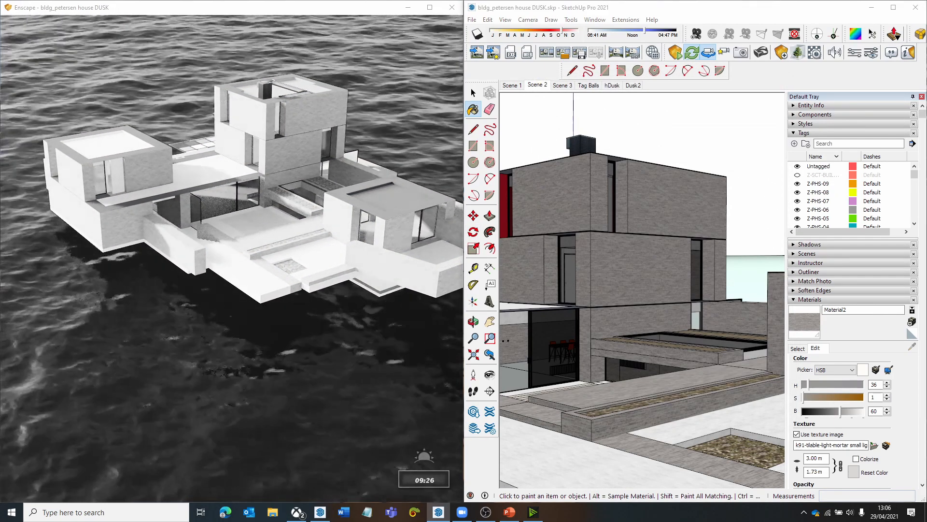
- Move the Enscape time of day back to 05:55 and forward to about 10:46, and view the monochrome house and terrace up close
key(u)
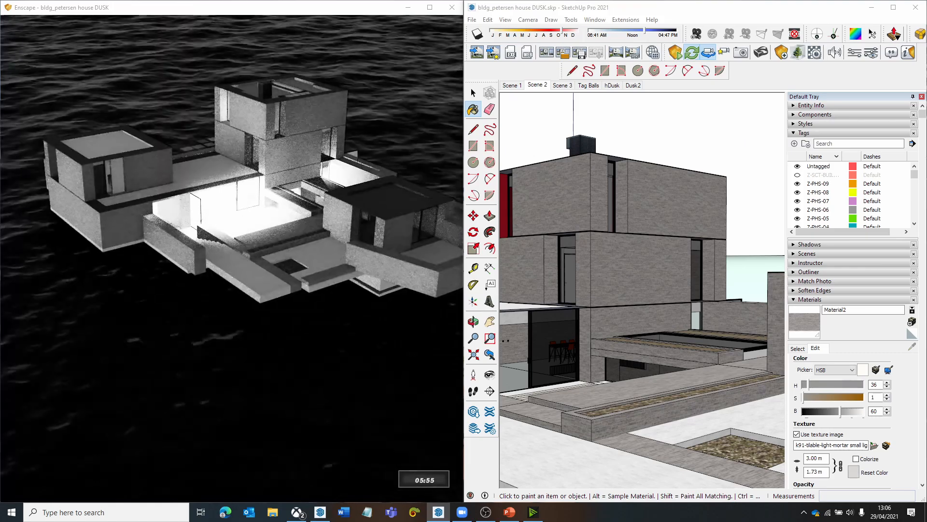
key(i)
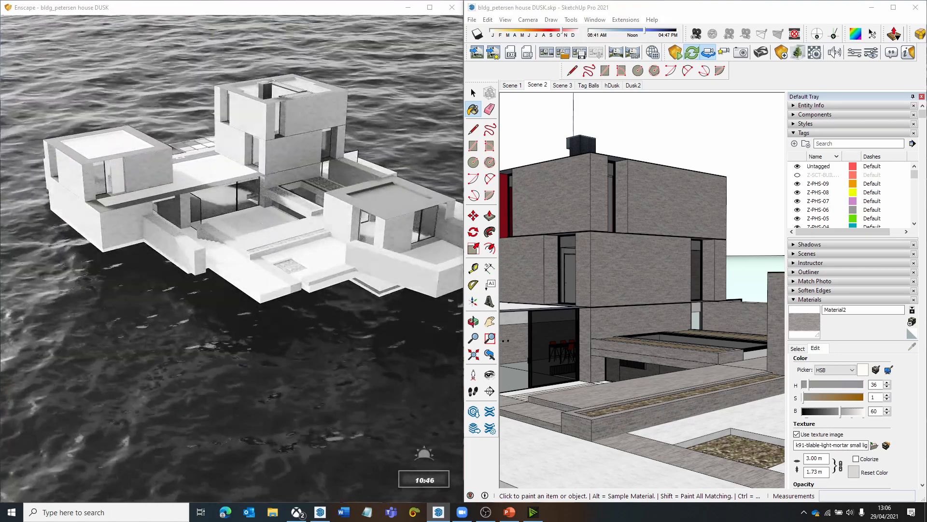
mouse_move(383, 243)
shift+right_down()
mouse_move(416, 243)
mouse_move(383, 243)
shift+right_up()
drag(383, 242, 410, 247)
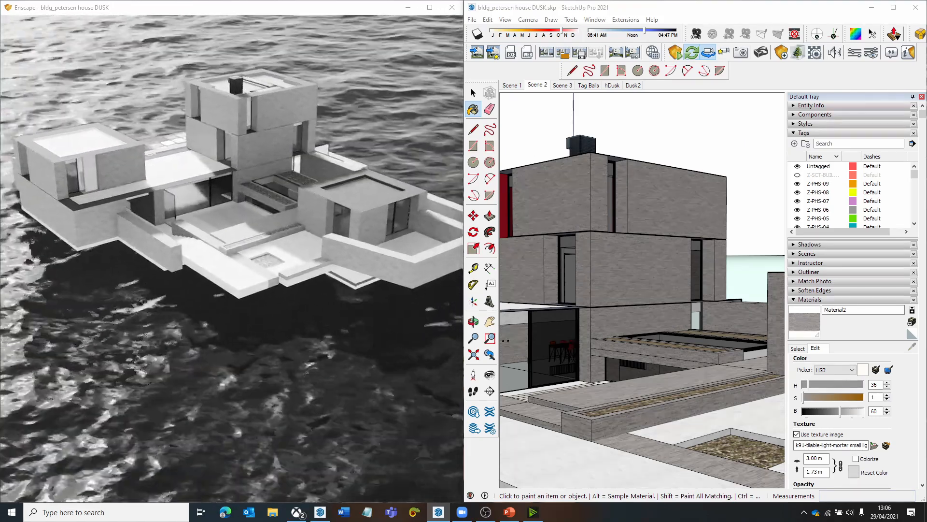
right_drag(383, 246, 401, 249)
right_drag(276, 279, 292, 280)
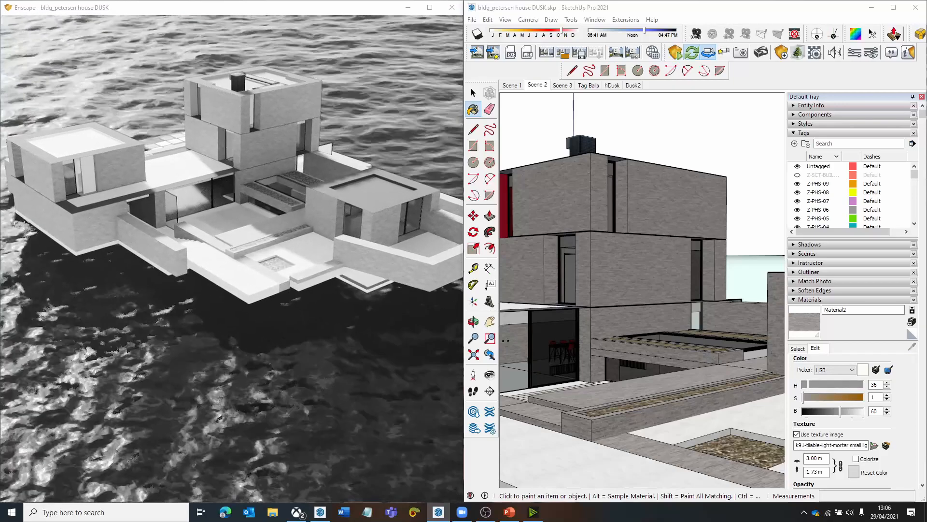
scroll(274, 283, up, 5)
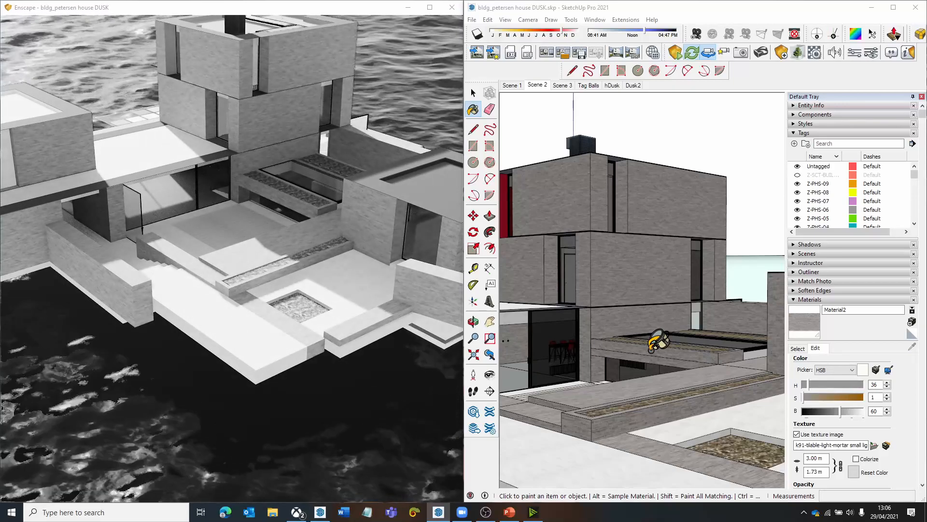
- Sample the terrace floor's Polished Concrete Old material and set its brightness to 89
click(800, 349)
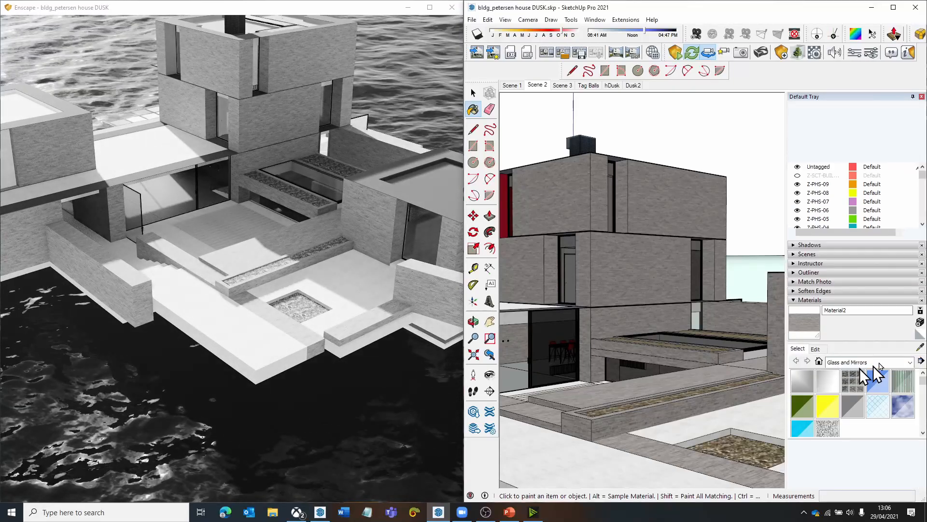
click(920, 347)
click(579, 467)
click(822, 351)
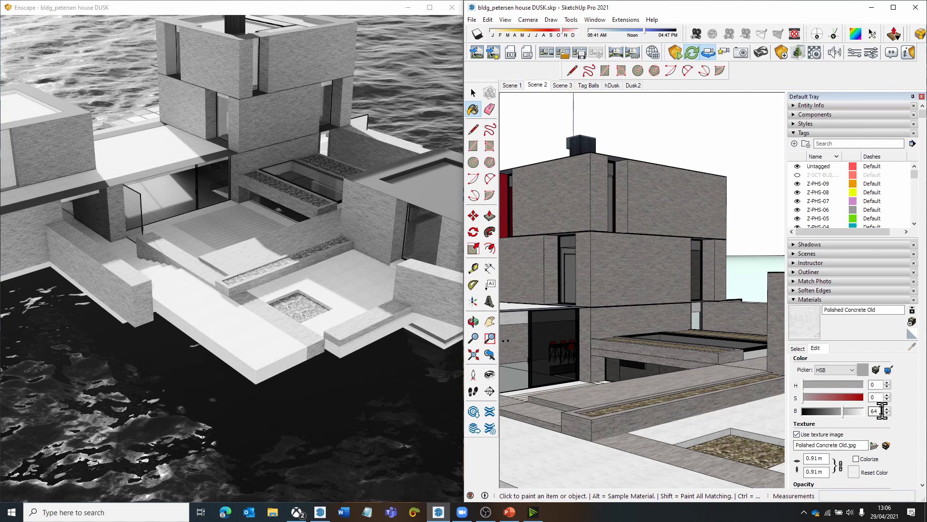
drag(882, 410, 838, 409)
text(89)
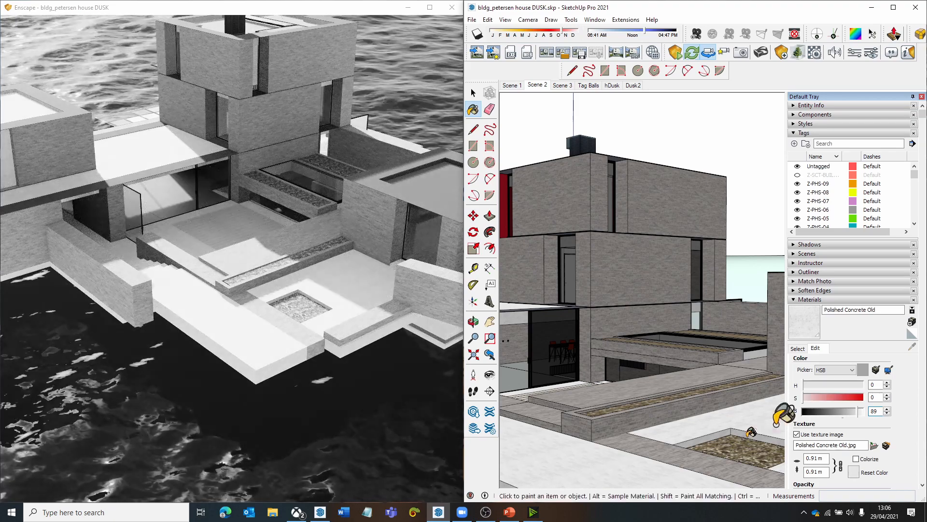
scroll(681, 408, down, 3)
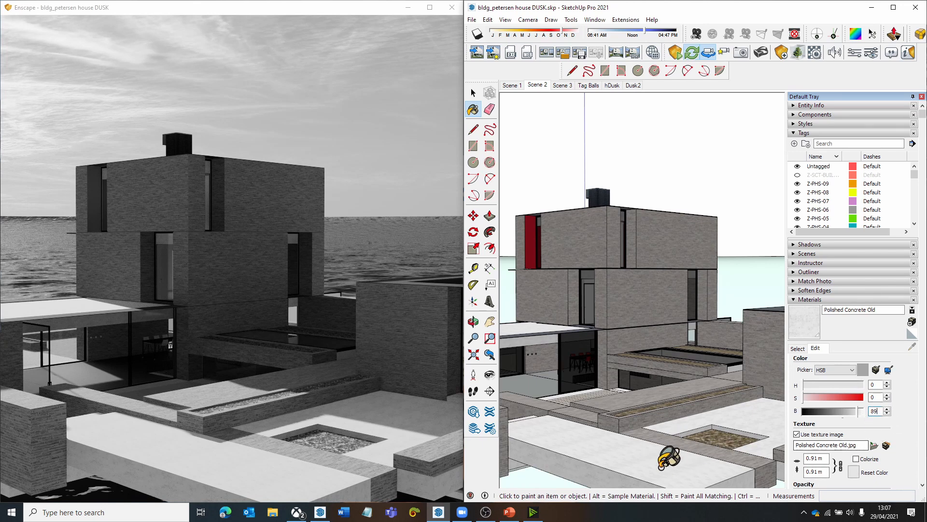
- Reset the Enscape image Saturation to 100% and close the visual settings
click(871, 53)
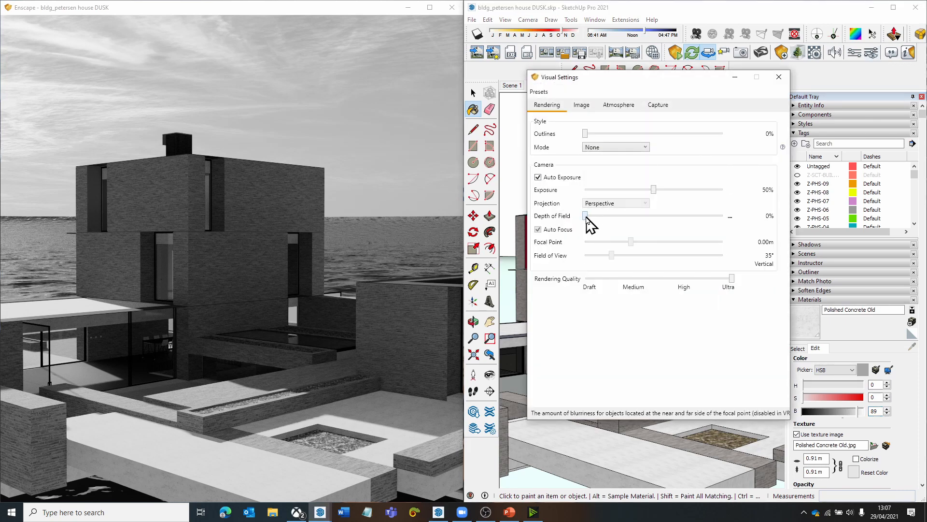
click(581, 105)
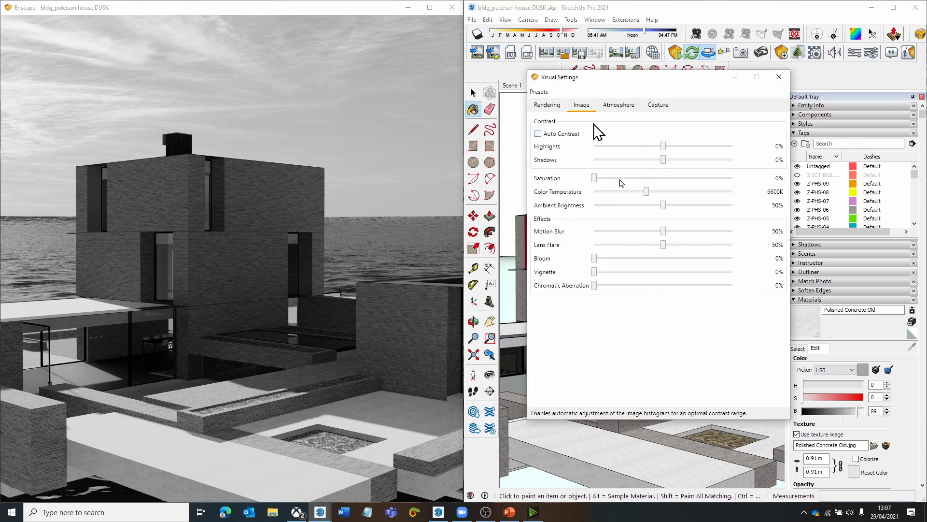
double_click(593, 177)
click(780, 80)
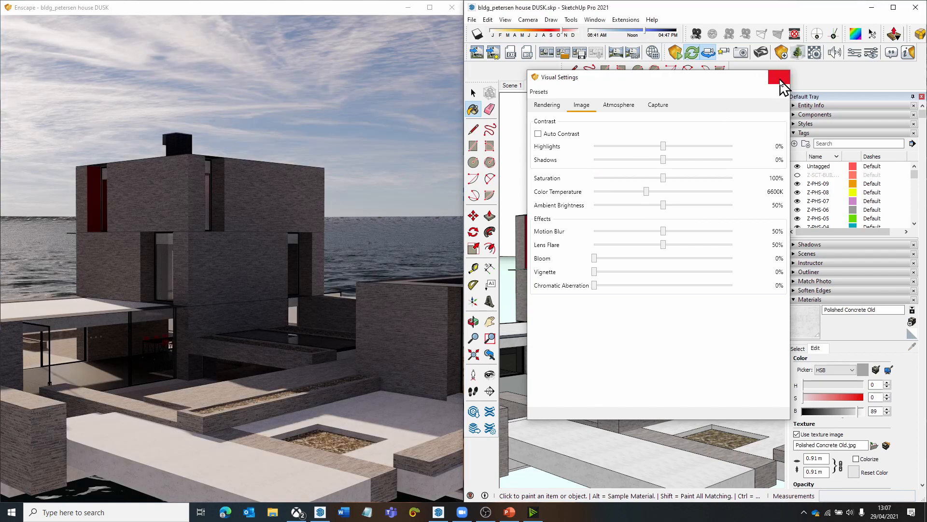
- Inspect the brick walls, concrete terrace and gravel beds in the full-colour Enscape render from above and up close
drag(355, 302, 355, 416)
key(e)
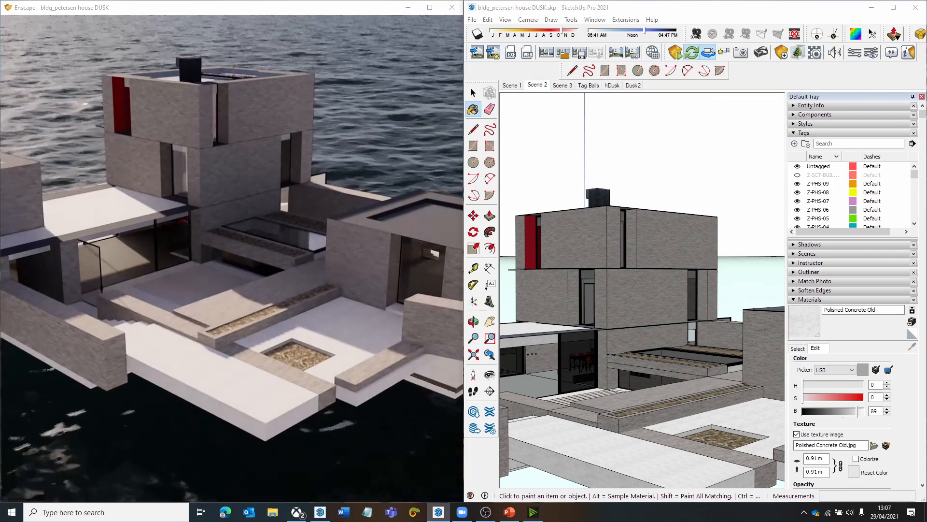
drag(355, 285, 355, 308)
shift+right_drag(355, 307, 341, 307)
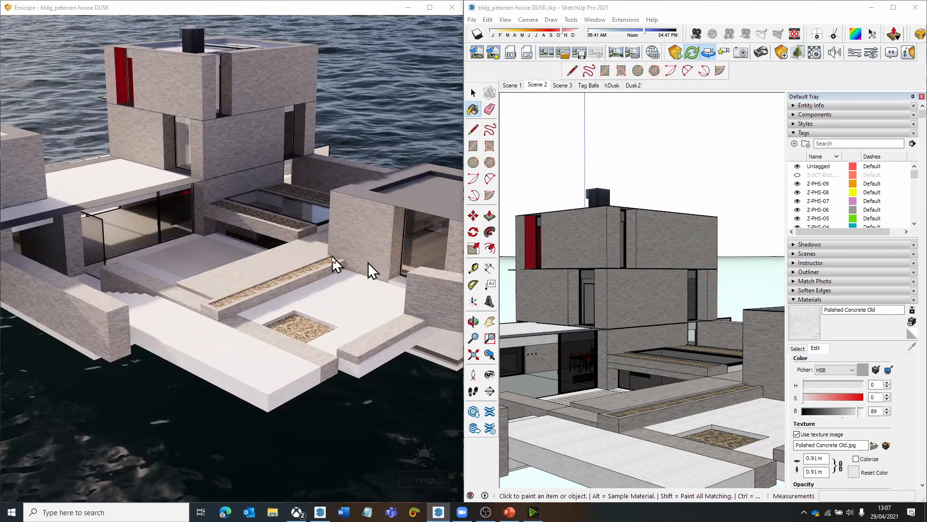
mouse_move(331, 352)
mouse_down()
mouse_move(352, 396)
mouse_move(333, 410)
mouse_move(355, 298)
mouse_move(334, 307)
mouse_move(332, 358)
mouse_up()
key(w)
key(s)
key(w)
key(s)
key(d)
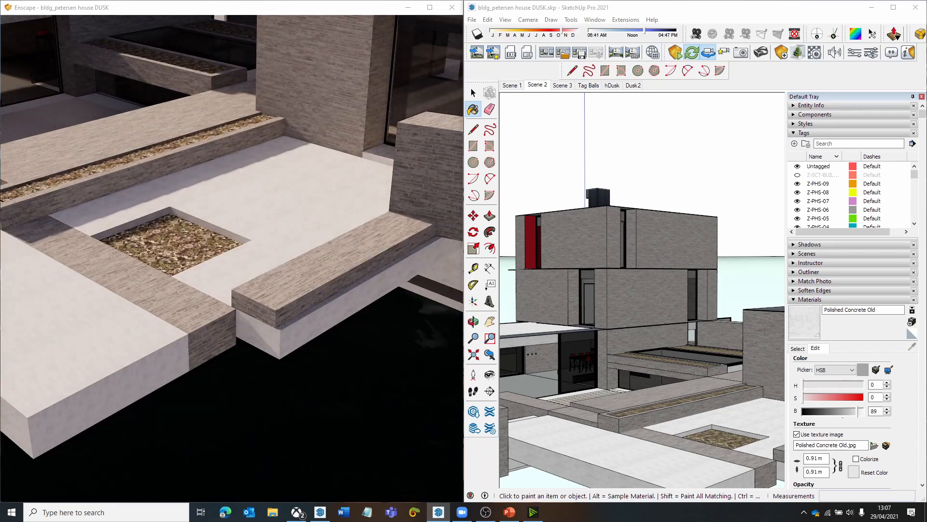
key(s)
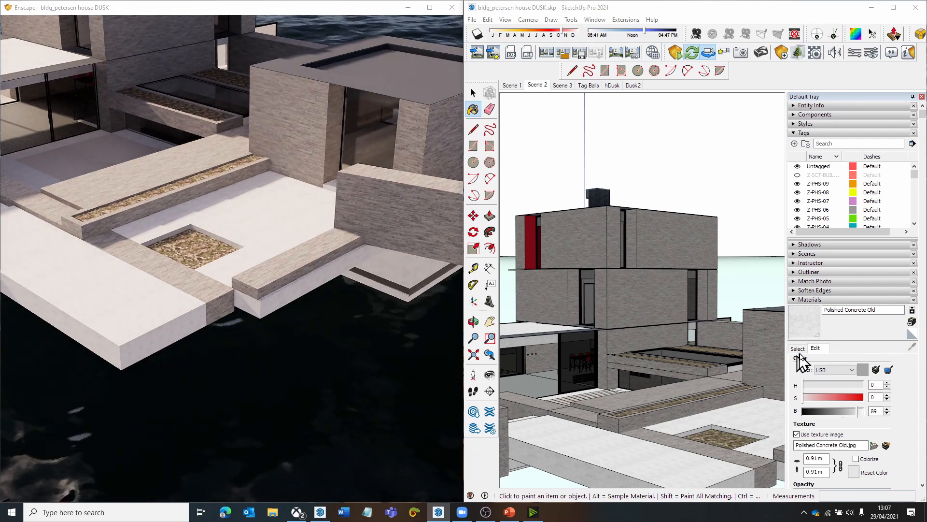
- Resample the terrace floor's Polished Concrete Old material, try a brightness of 70 and settle on 60
click(798, 349)
click(919, 346)
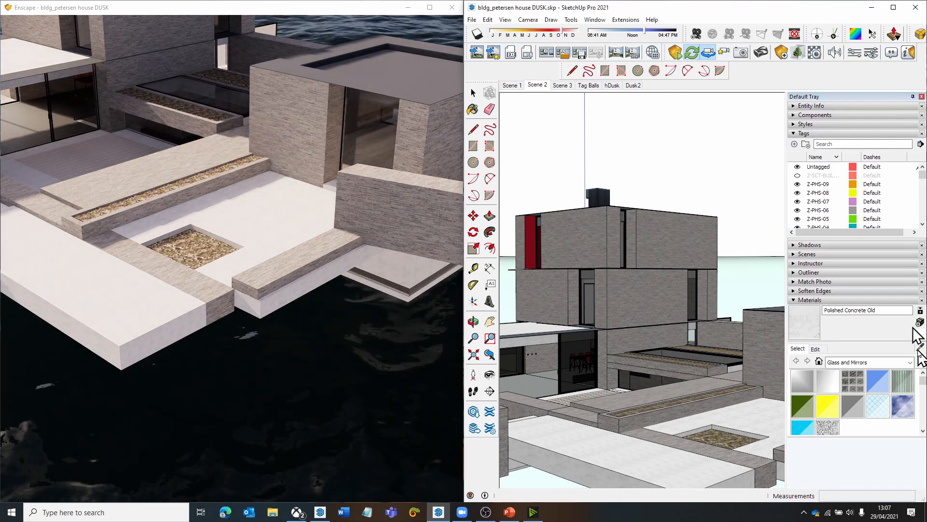
click(704, 461)
click(821, 348)
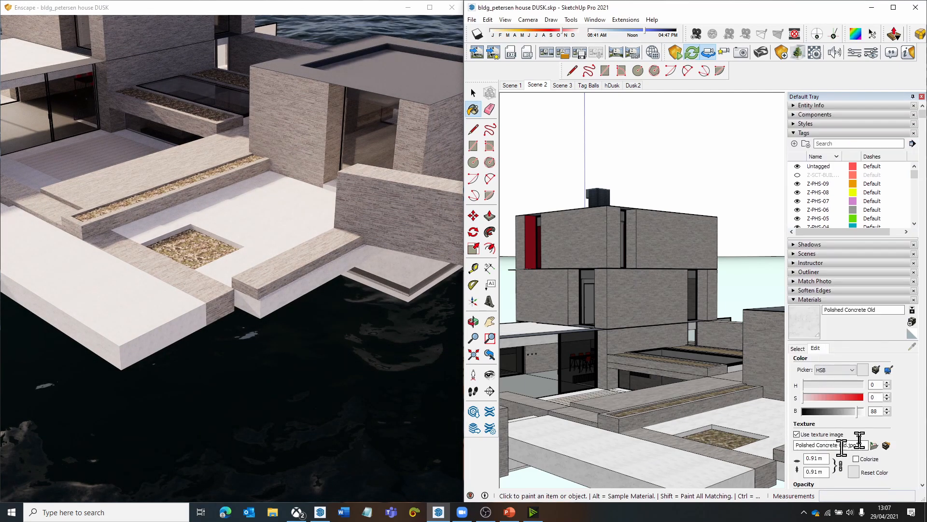
double_click(881, 410)
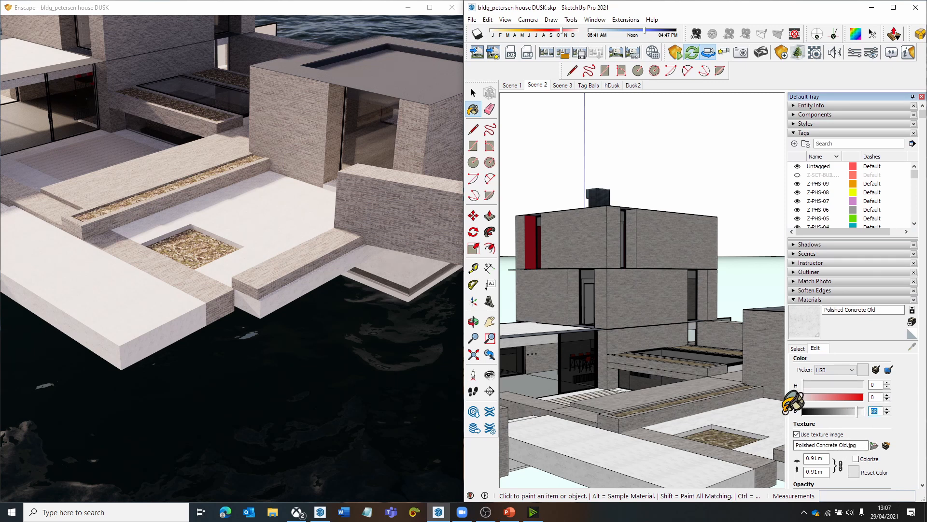
text(7)
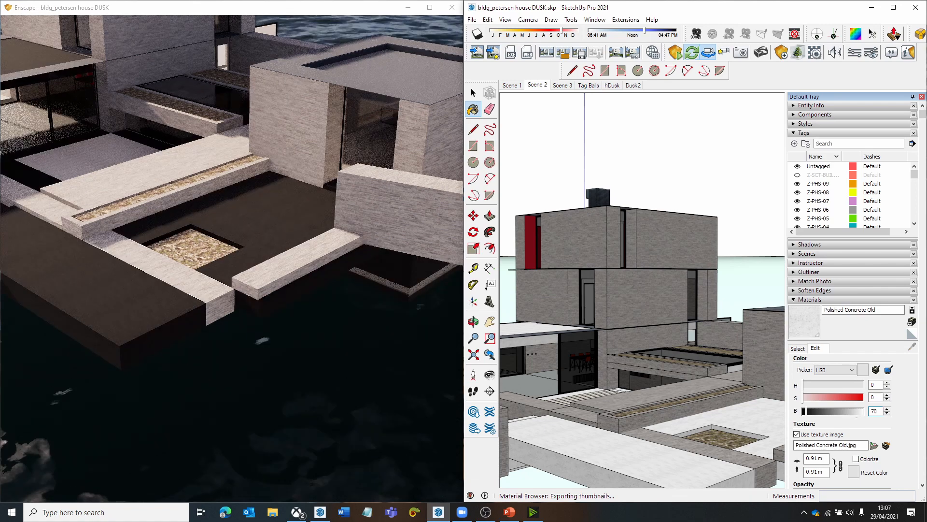
text(0)
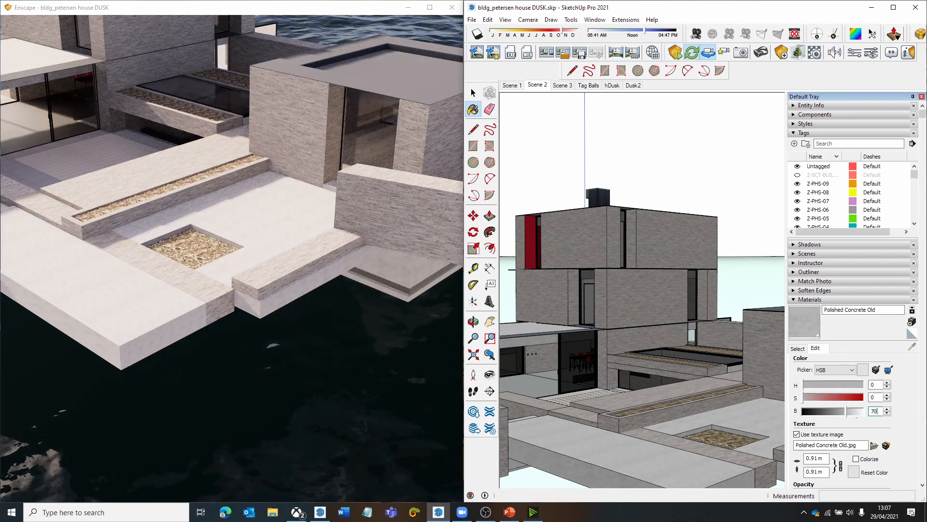
drag(382, 360, 333, 319)
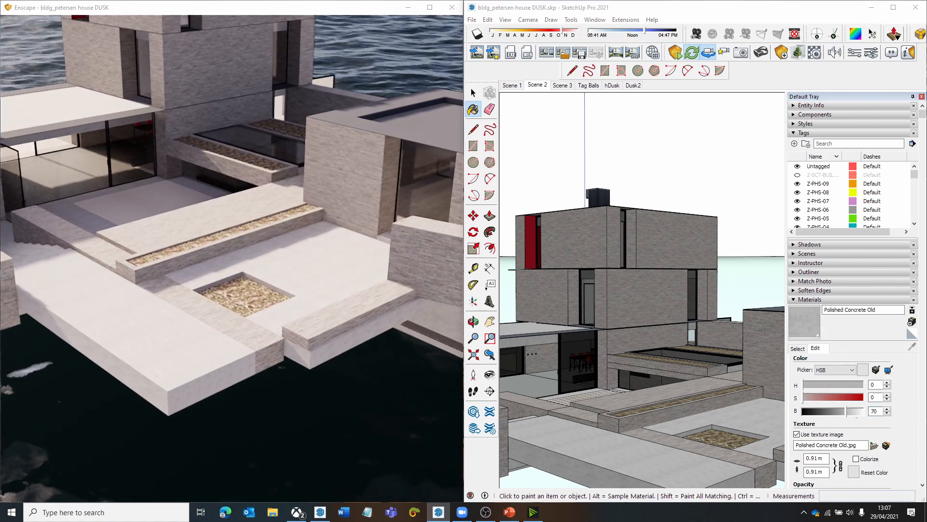
drag(373, 421, 338, 401)
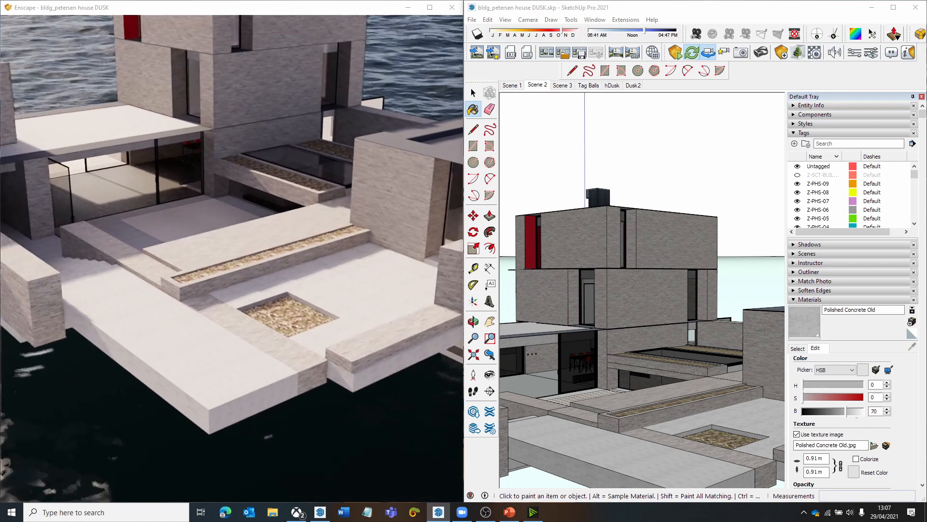
drag(402, 326, 410, 327)
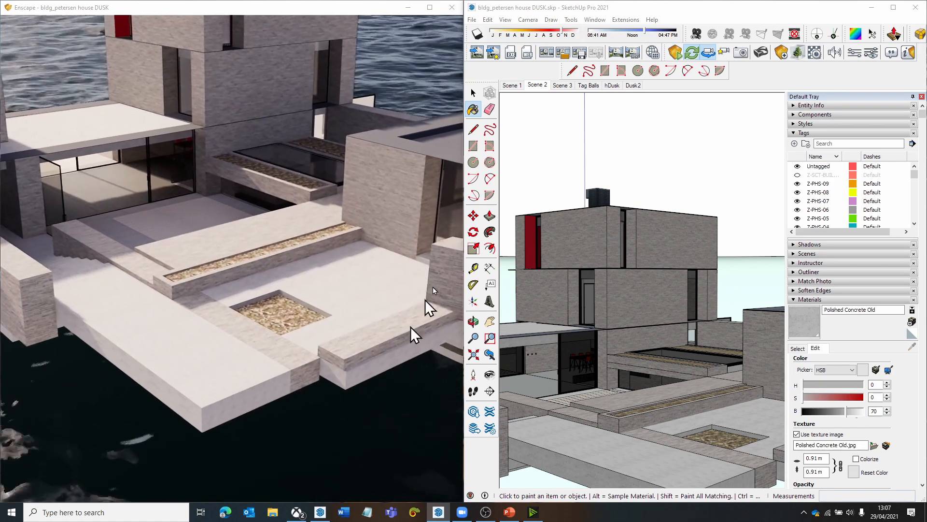
double_click(876, 411)
text(6)
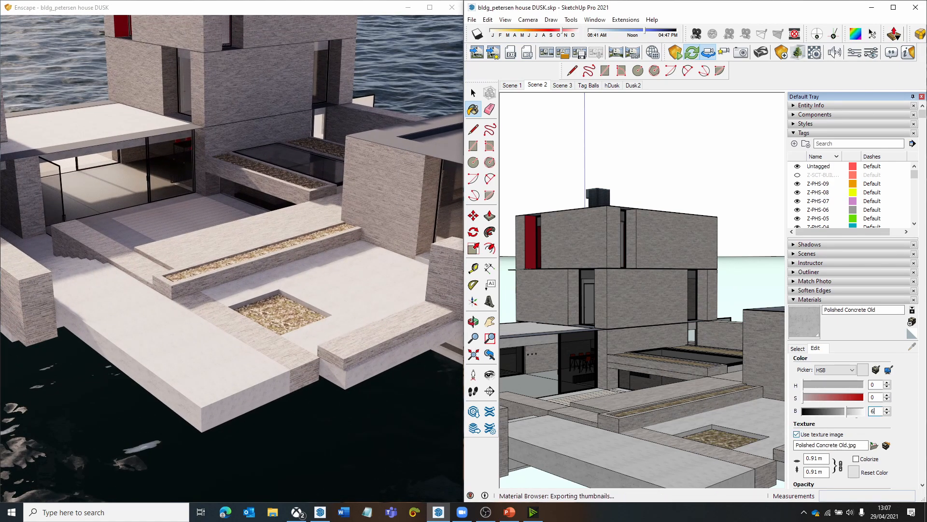
text(0)
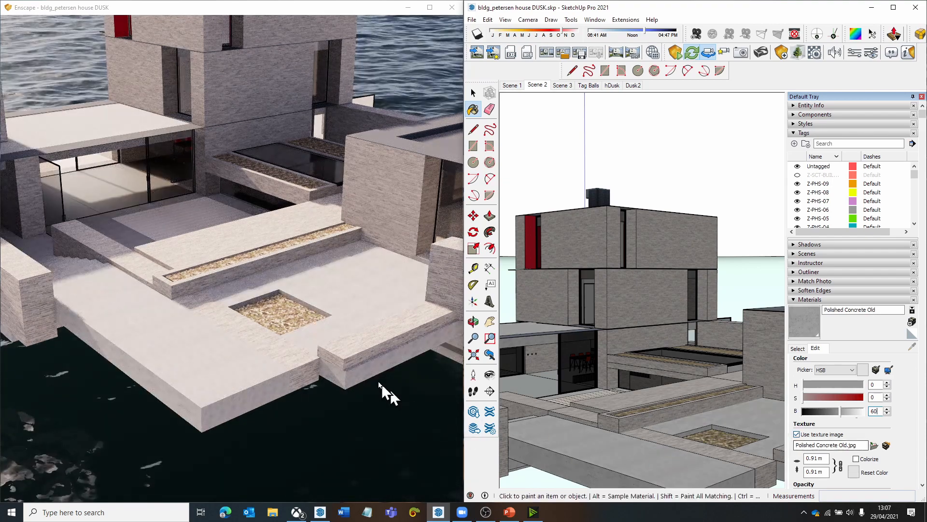
- View the darkened concrete terrace and the whole tower from further back in the Enscape render
drag(377, 379, 373, 370)
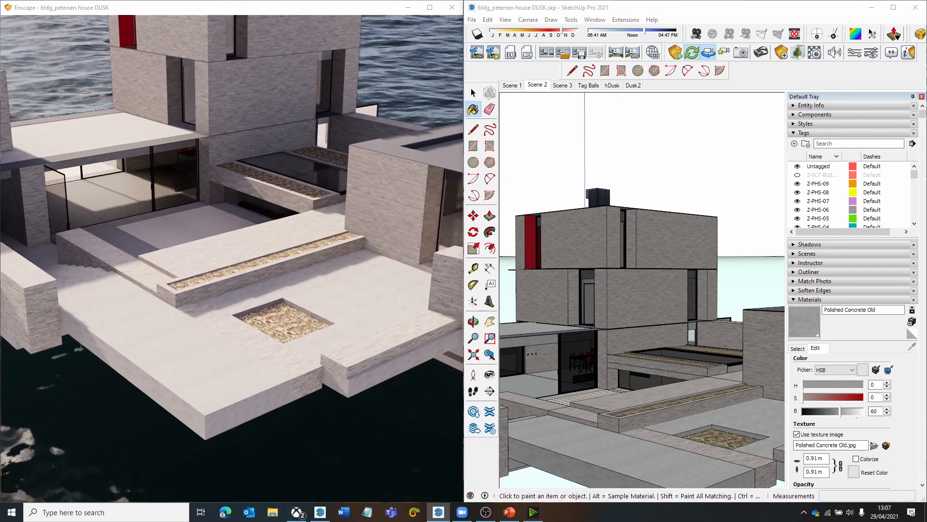
right_drag(376, 378, 443, 381)
scroll(380, 381, down, 2)
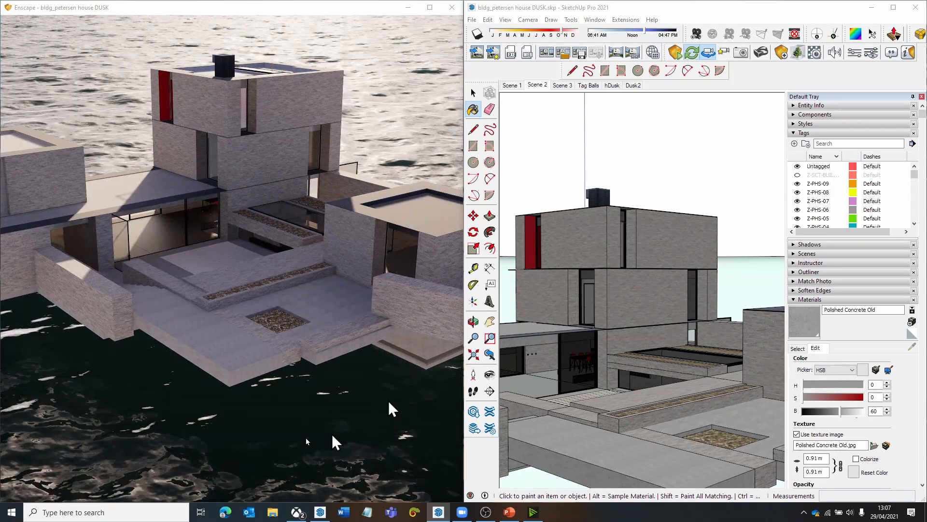
mouse_move(325, 310)
right_down()
mouse_move(323, 299)
mouse_move(322, 308)
right_up()
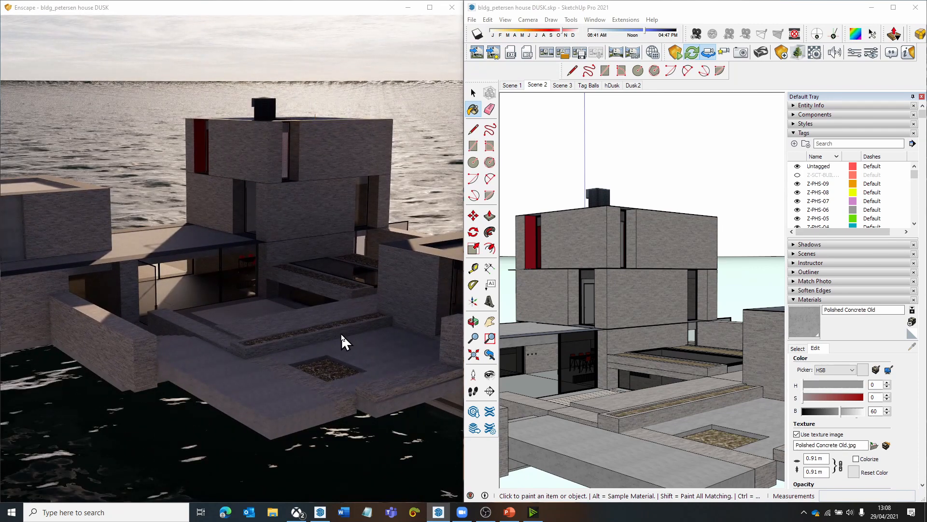
- Open Scene 3 and view the interior seating area with the red bar stools in Enscape
click(571, 88)
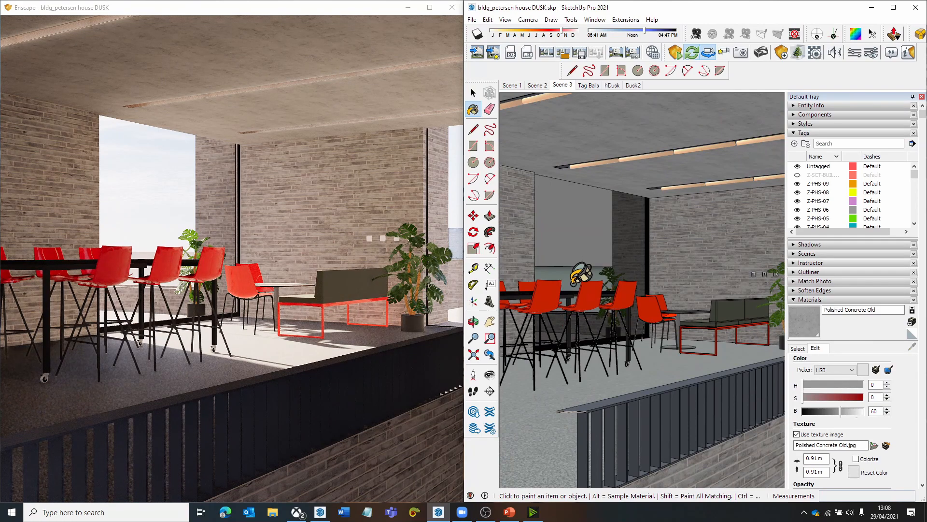
click(303, 277)
key(a)
key(s)
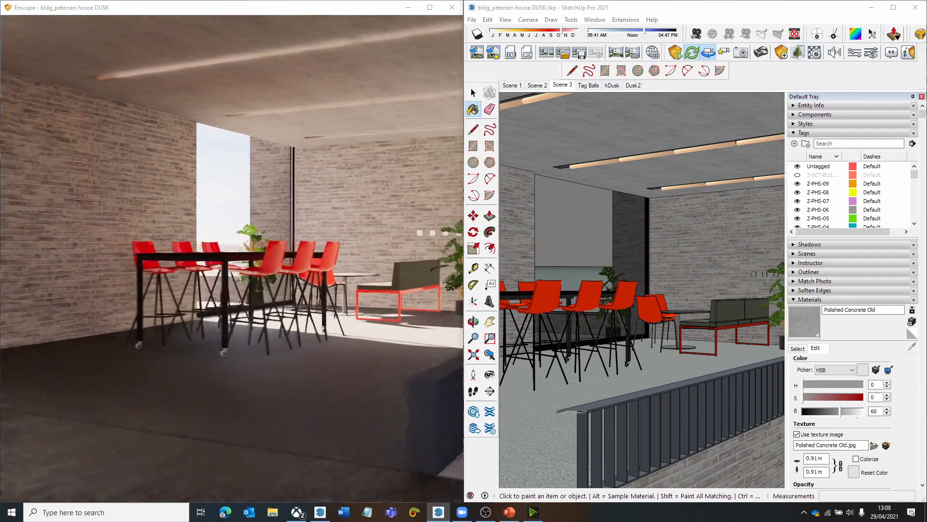
- Sample the red material of a bar stool in the Scene 3 seating area and open it for editing
key(d)
key(w)
key(d)
drag(304, 278, 290, 284)
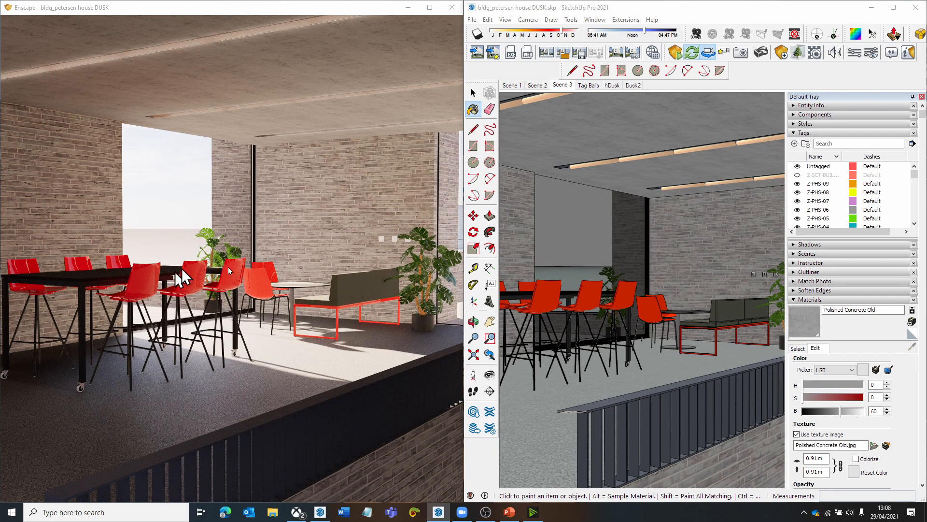
drag(305, 294, 269, 296)
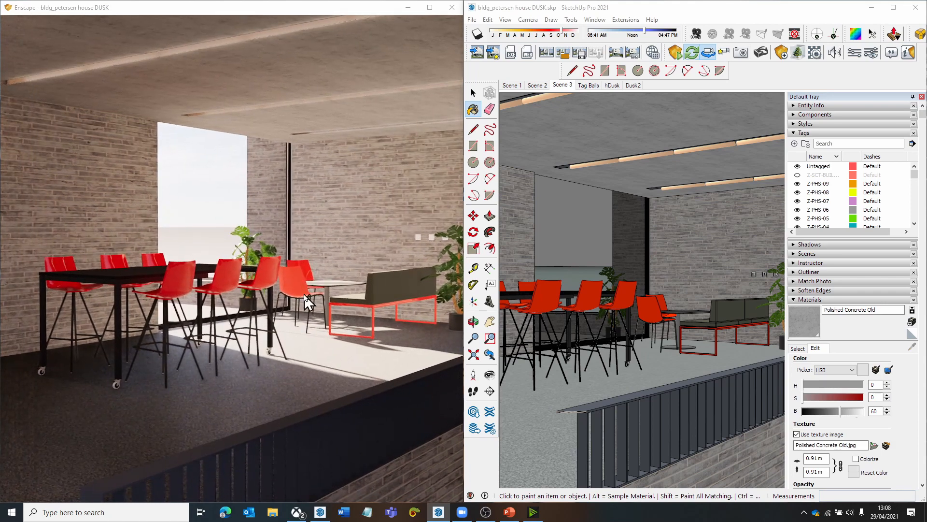
click(797, 348)
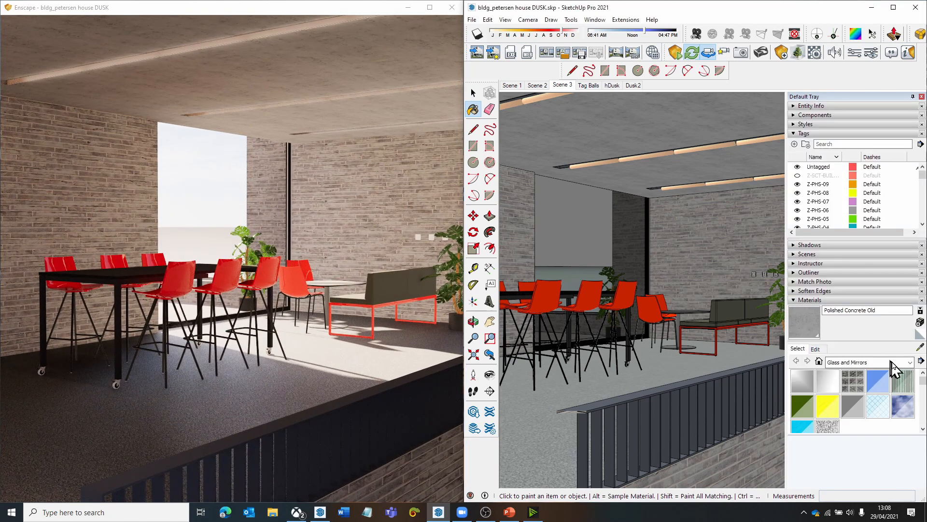
click(920, 346)
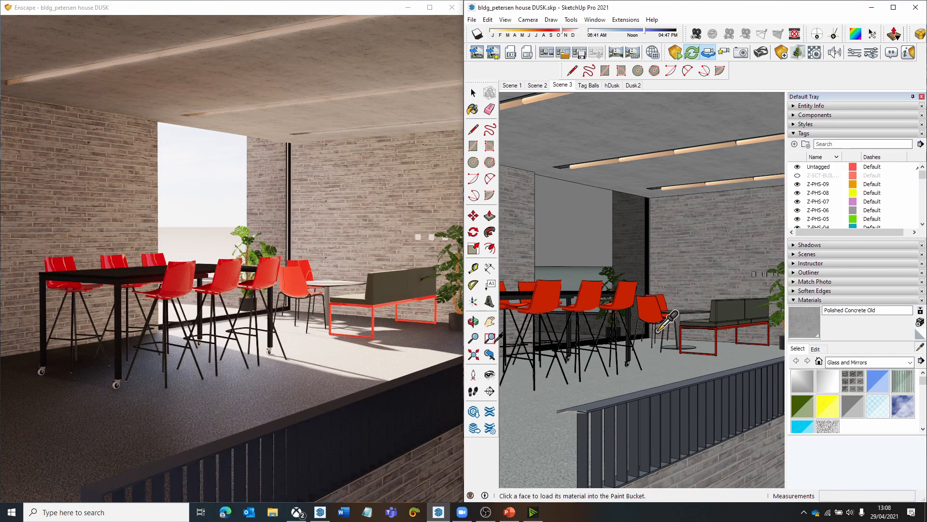
click(589, 295)
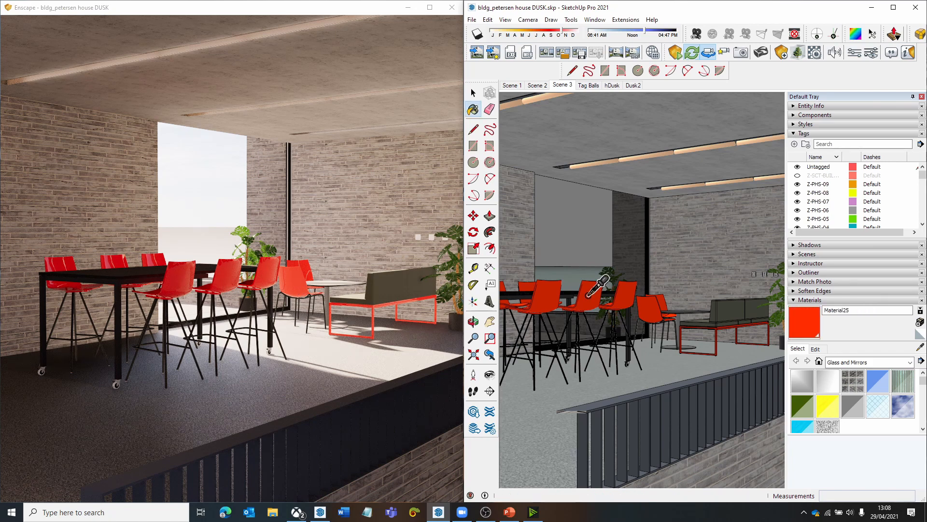
click(820, 350)
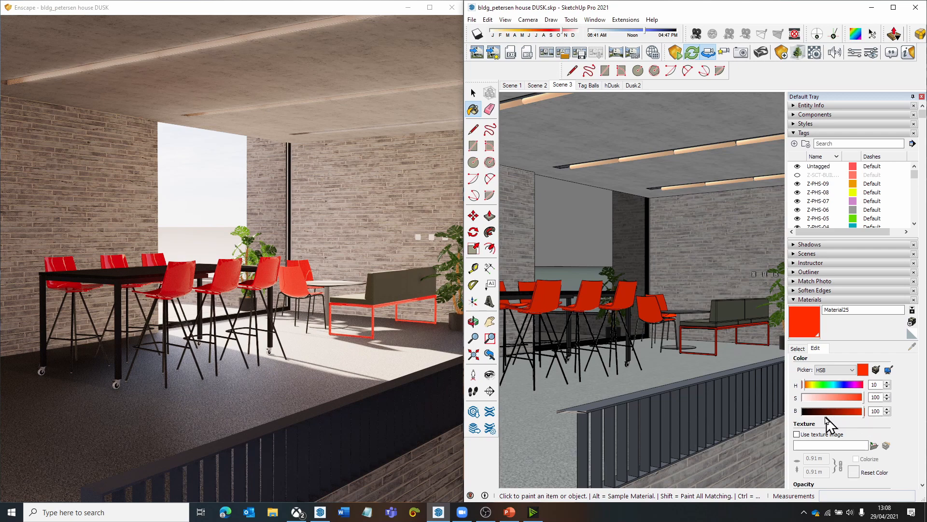
- Reduce the Enscape image saturation to 0% for a greyscale check and bring it back up to 102%
drag(346, 323, 292, 314)
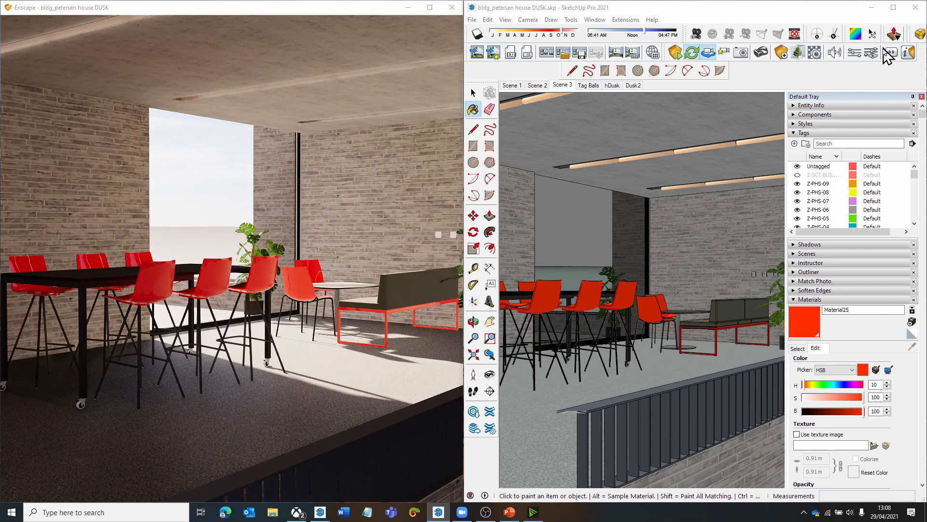
click(888, 53)
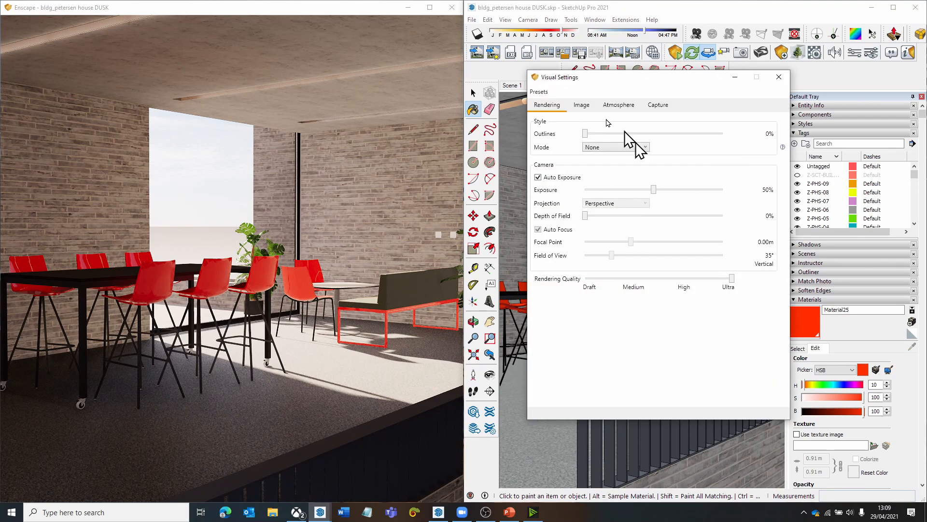
click(582, 104)
drag(663, 178, 528, 177)
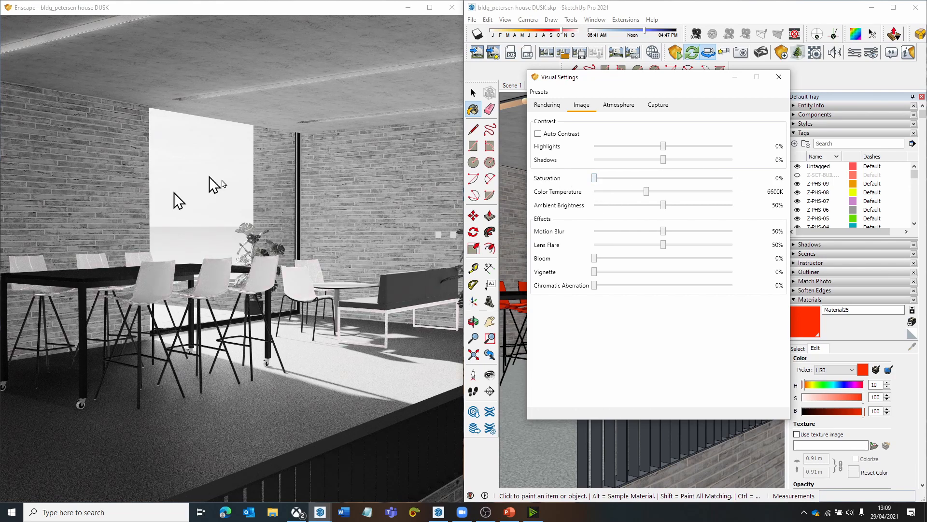
drag(594, 178, 664, 182)
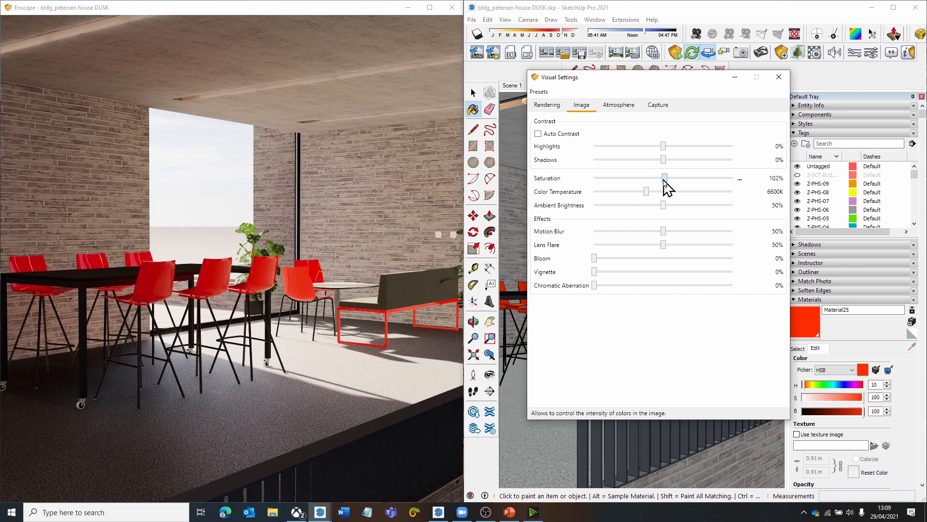
click(778, 76)
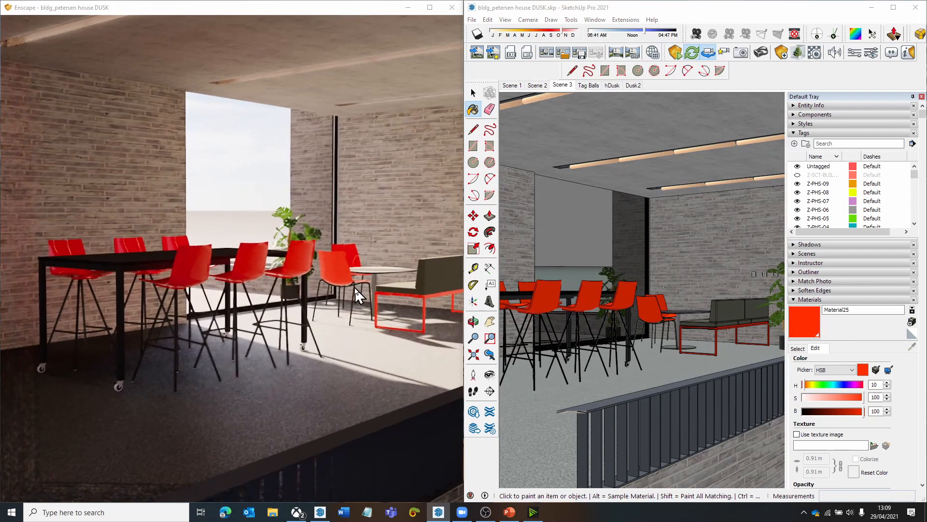
- Set the red chair material's saturation to 90 and its brightness to 70
double_click(876, 411)
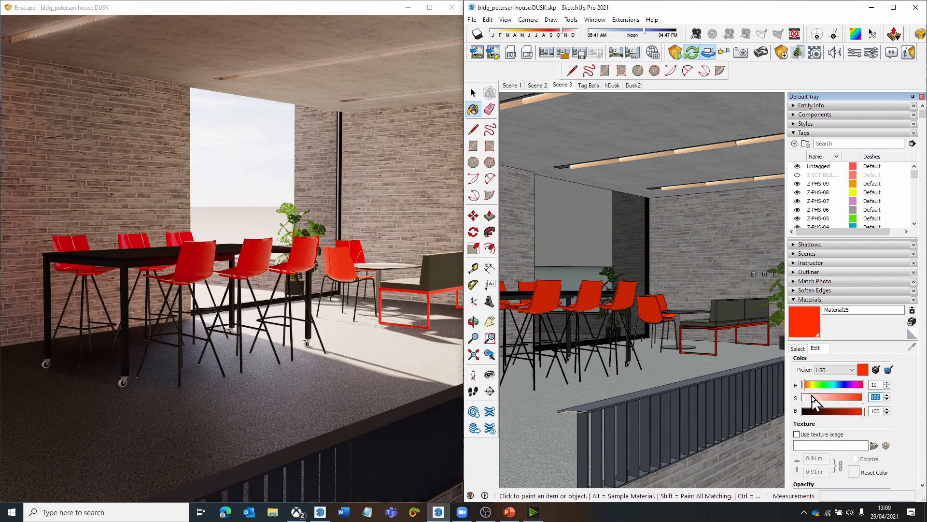
text(90)
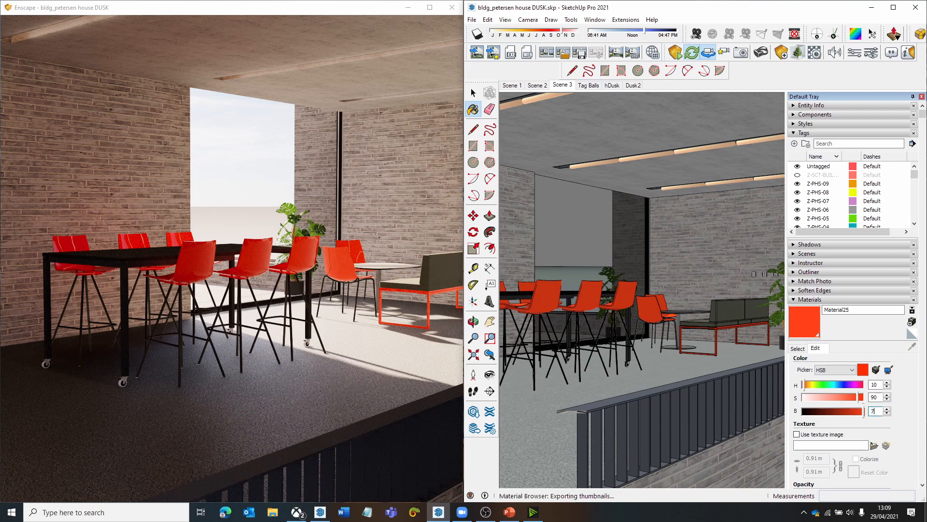
text(0)
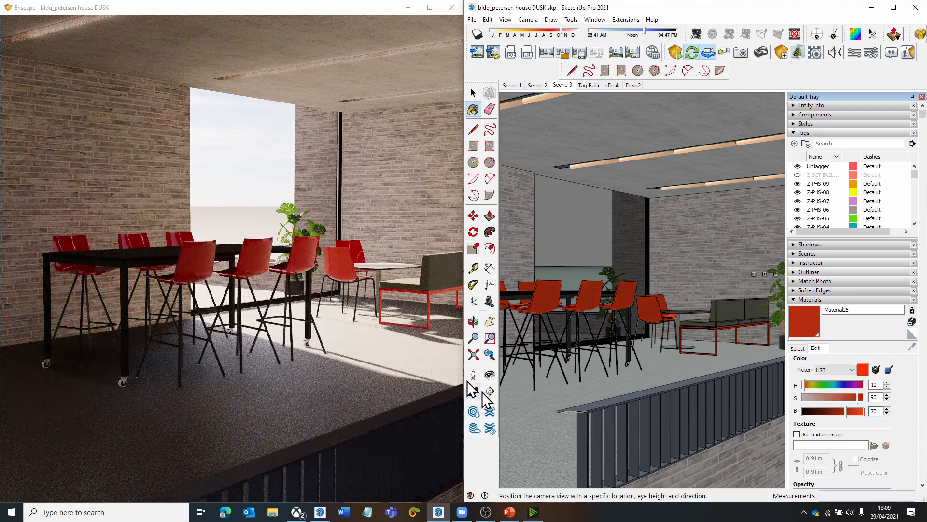
- Examine the darkened red stools and the sunlit chair by the round table up close in the Enscape render
drag(356, 306, 374, 280)
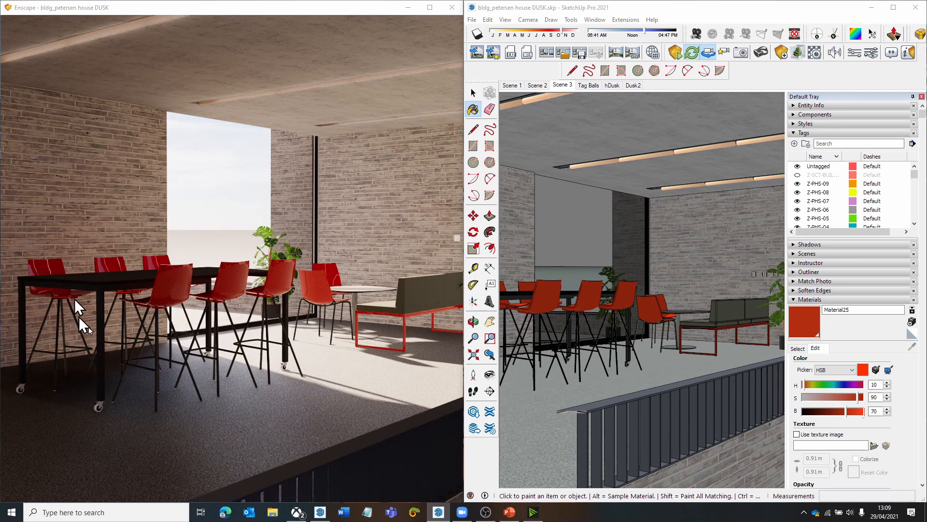
scroll(363, 286, up, 4)
drag(364, 286, 344, 288)
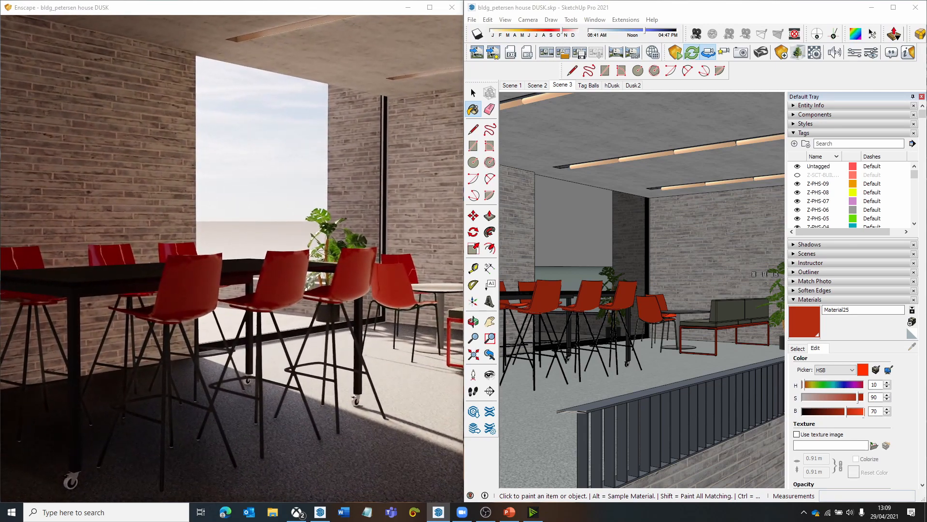
drag(259, 335, 258, 341)
key(w)
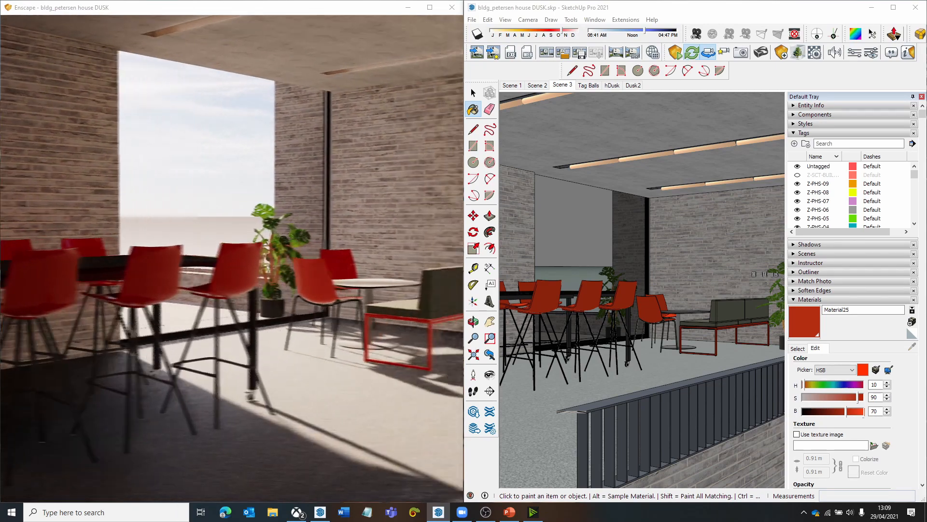
key(w)
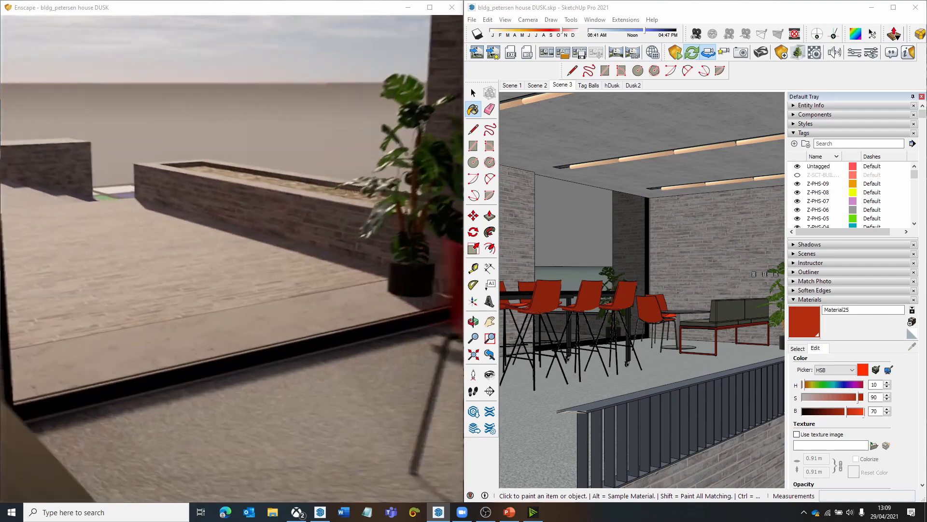
key(w)
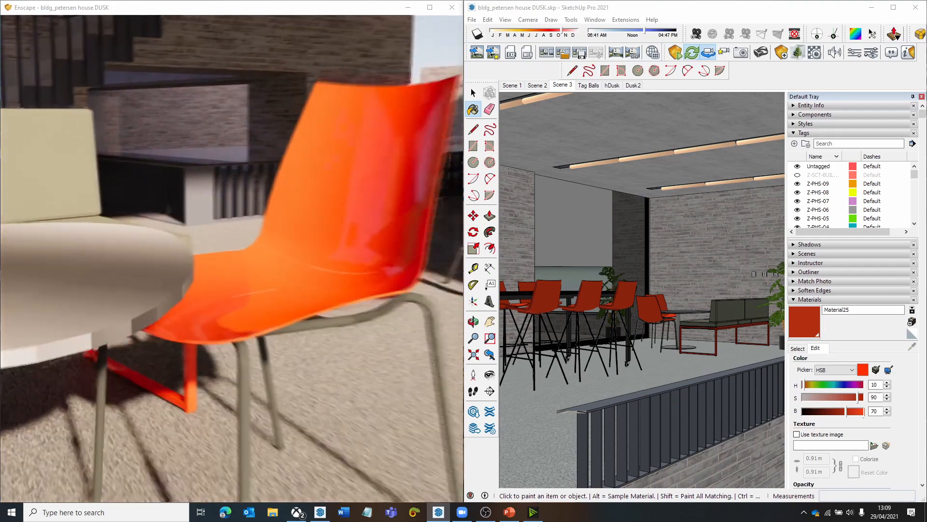
mouse_move(255, 334)
mouse_down()
mouse_move(285, 323)
mouse_move(280, 338)
mouse_move(265, 319)
mouse_move(255, 334)
mouse_up()
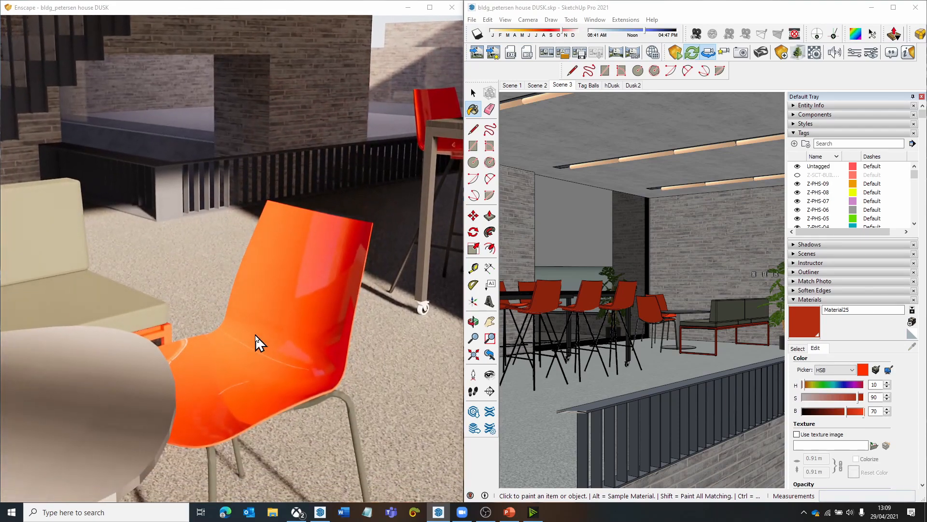
shift+right_drag(255, 335, 277, 334)
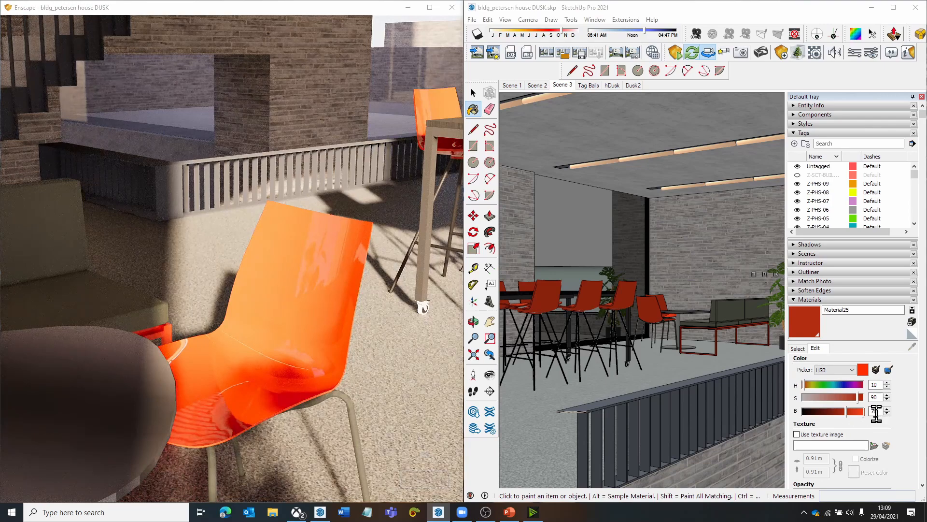
- Try a brightness of 100 on the red chair material, compare the sunlit chair in the render, and return it to 70
drag(880, 412, 816, 396)
text(1)
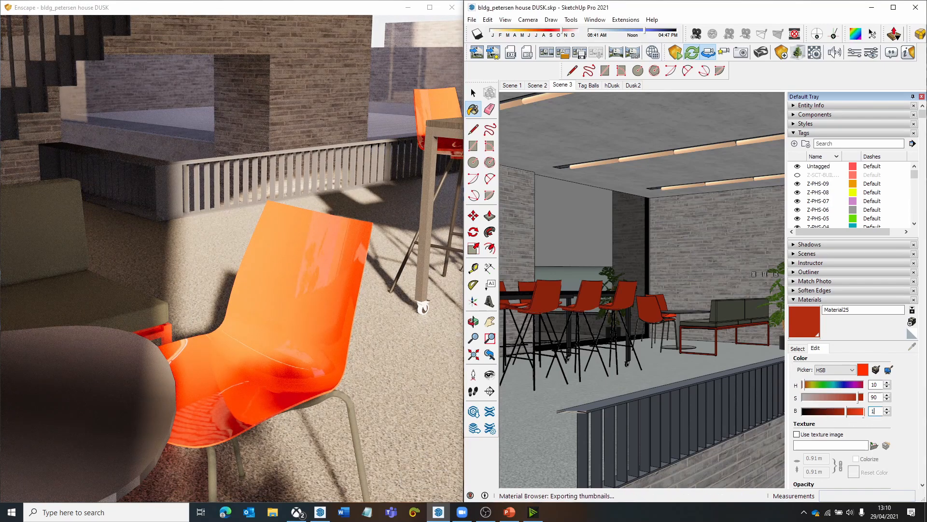
text(00)
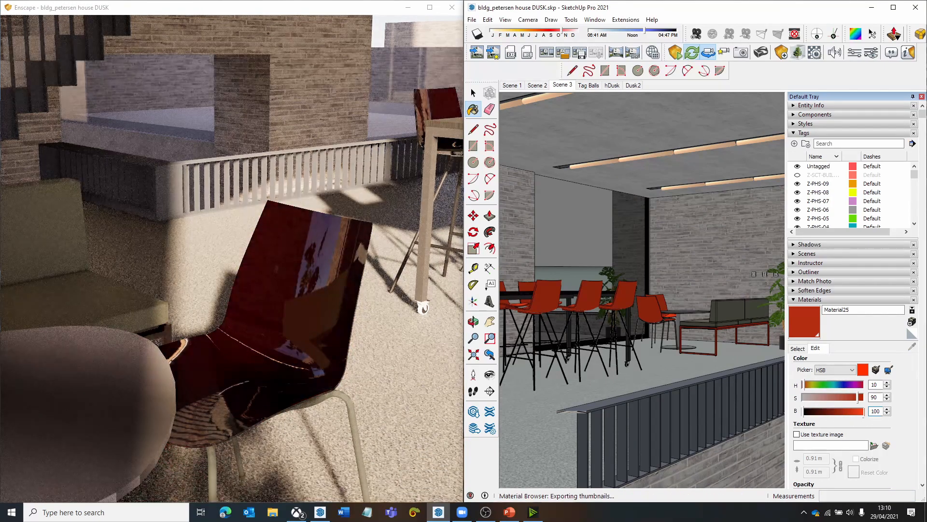
shift+right_drag(404, 415, 428, 415)
mouse_move(401, 416)
mouse_down()
mouse_move(368, 460)
mouse_move(382, 456)
mouse_up()
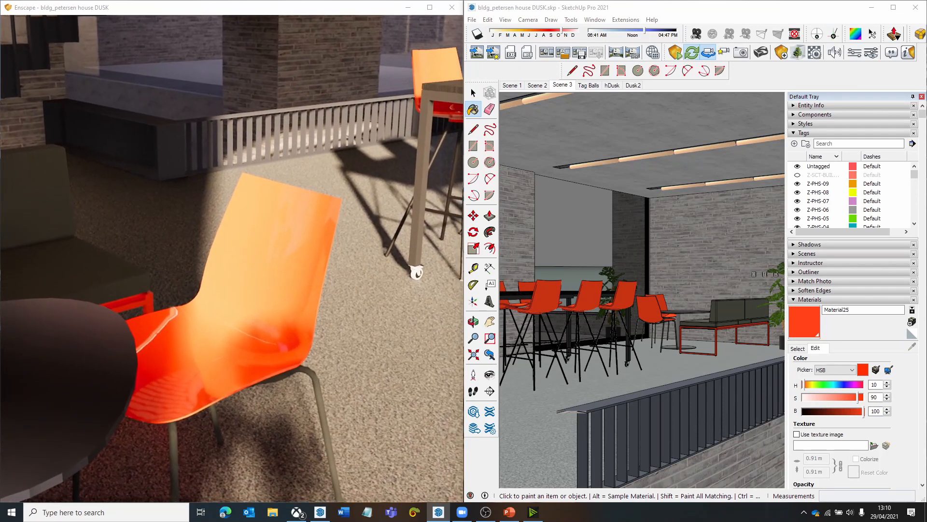
mouse_move(400, 418)
middle_down()
mouse_move(400, 338)
mouse_move(400, 418)
middle_up()
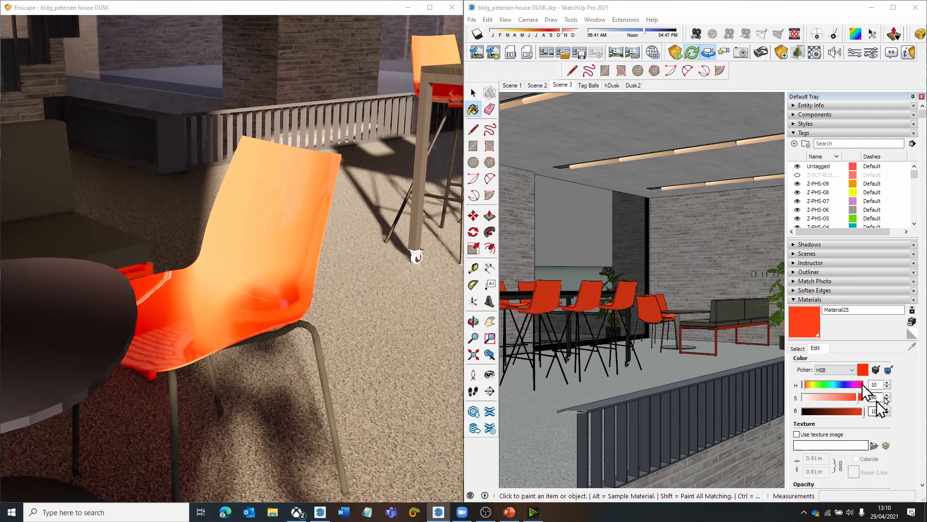
double_click(875, 410)
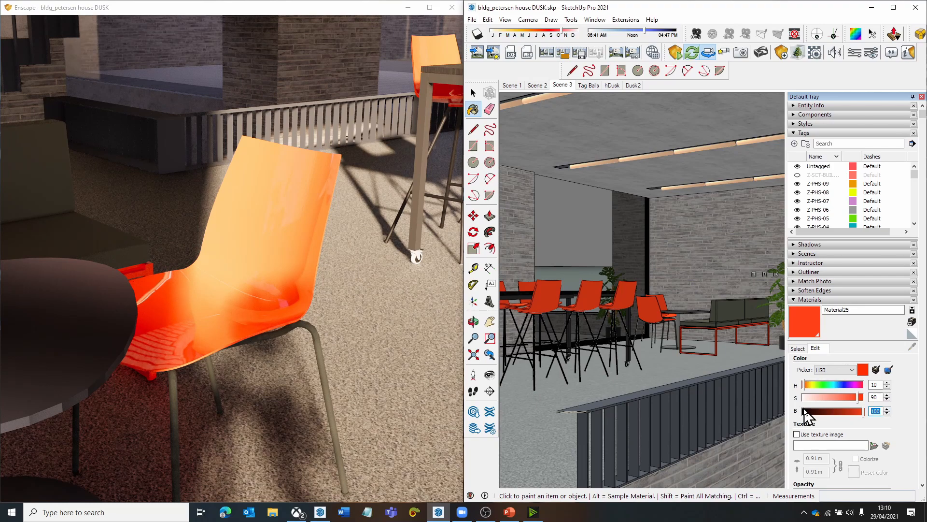
text(7)
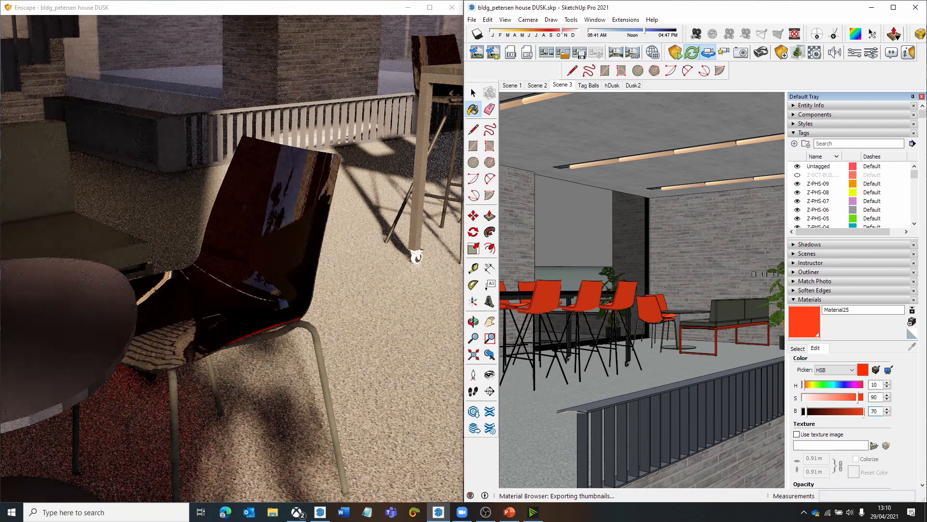
text(0)
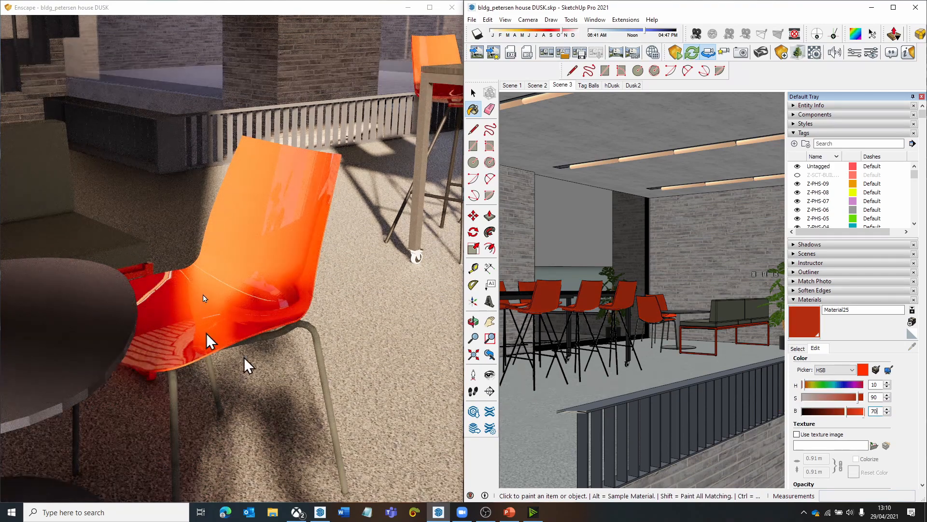
- View the whole seating area with the red stools from several distances in Enscape and the model
drag(274, 233, 382, 190)
key(w)
drag(290, 203, 444, 207)
key(w)
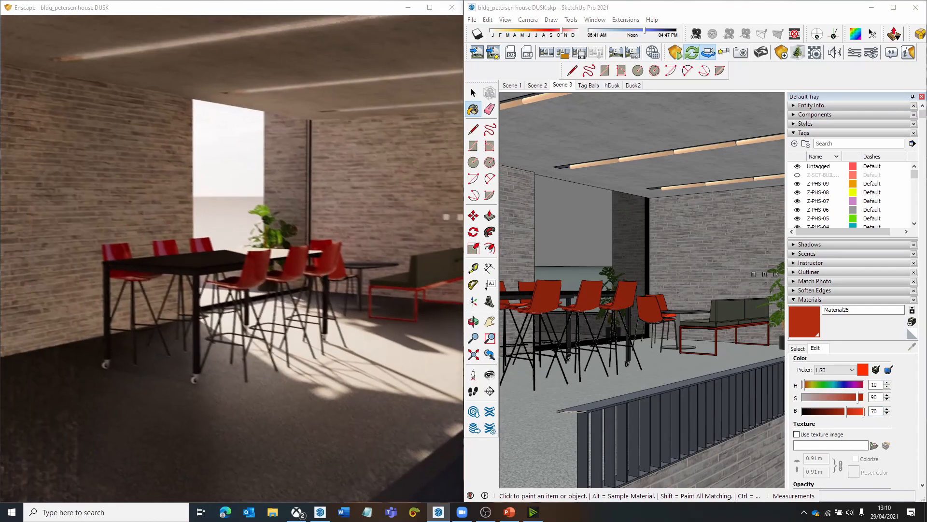
key(w)
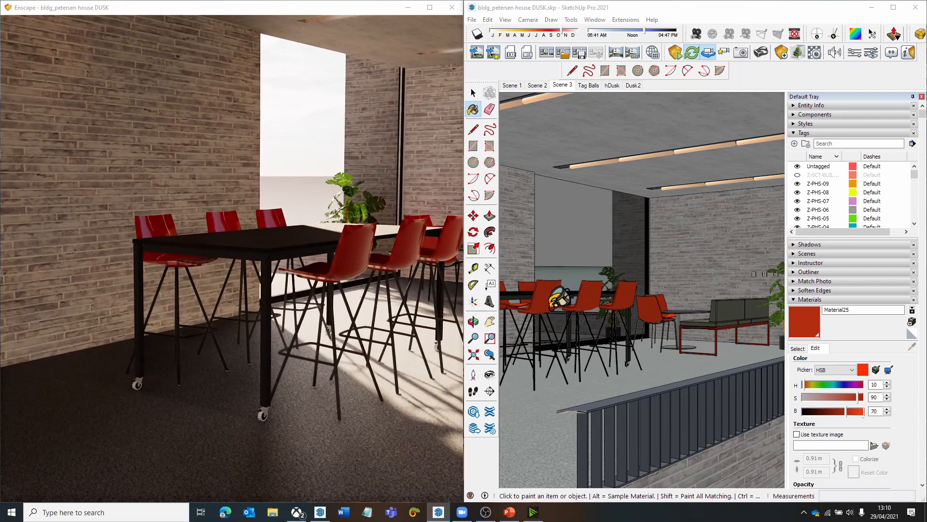
scroll(556, 292, up, 2)
scroll(556, 293, down, 4)
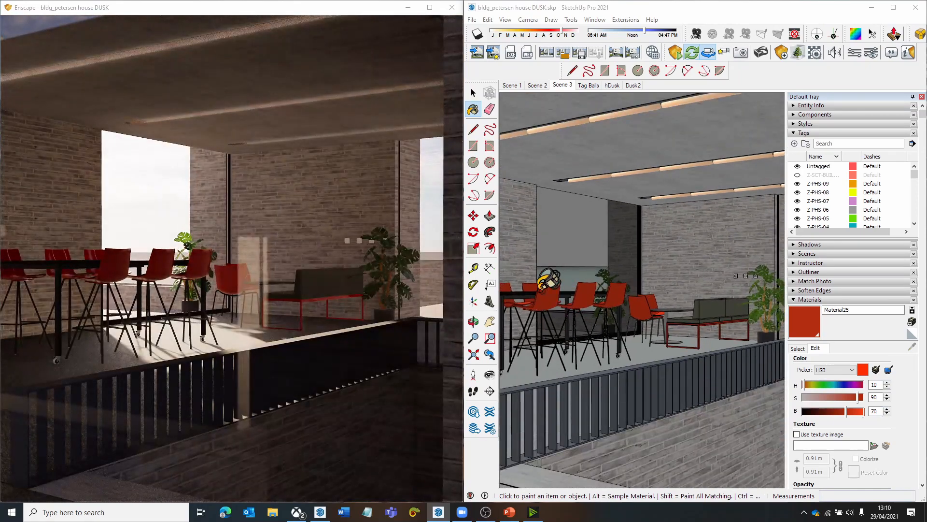
scroll(540, 293, up, 4)
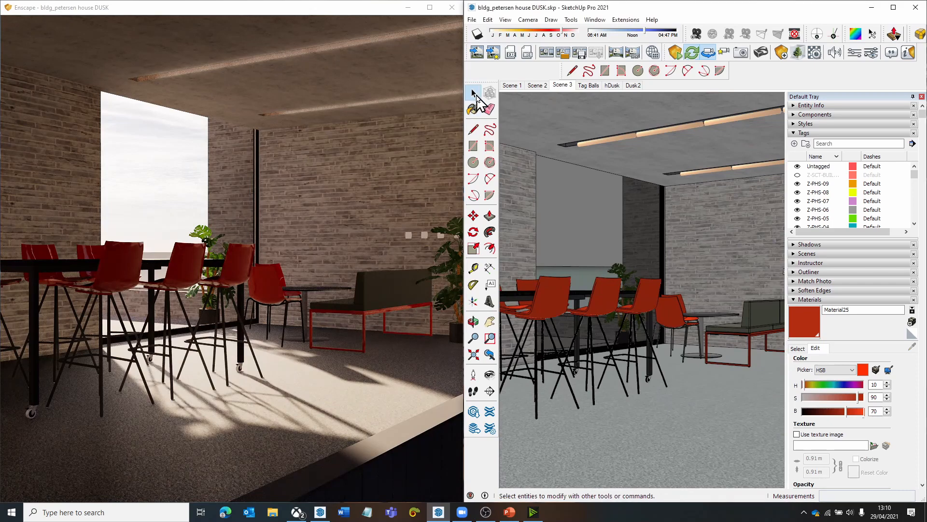
- Sample the black material of the high table's top and open it for editing
click(474, 92)
mouse_move(537, 285)
middle_down()
mouse_move(532, 294)
mouse_move(558, 331)
middle_up()
drag(557, 331, 666, 348)
click(800, 348)
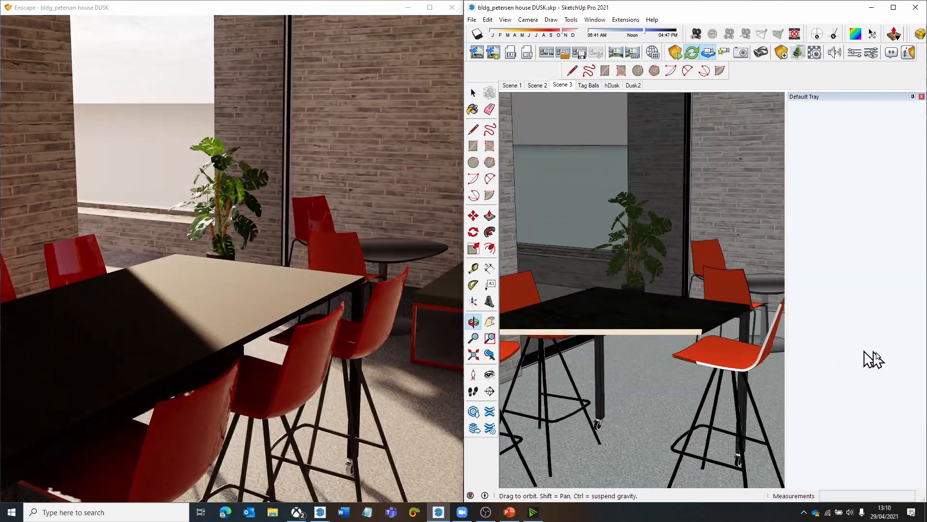
click(920, 348)
click(622, 307)
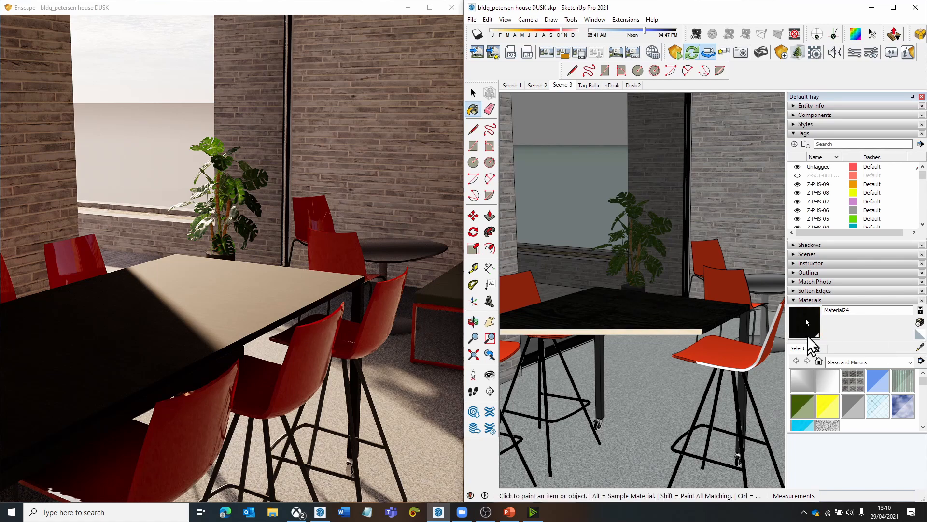
click(816, 348)
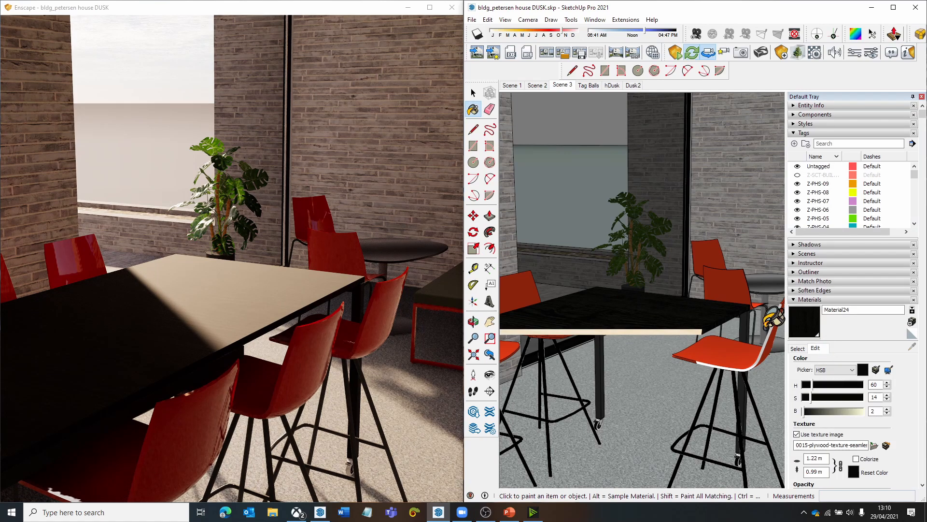
- Inspect the dark wood tabletop up close and from further back in the Enscape render
drag(201, 318, 188, 376)
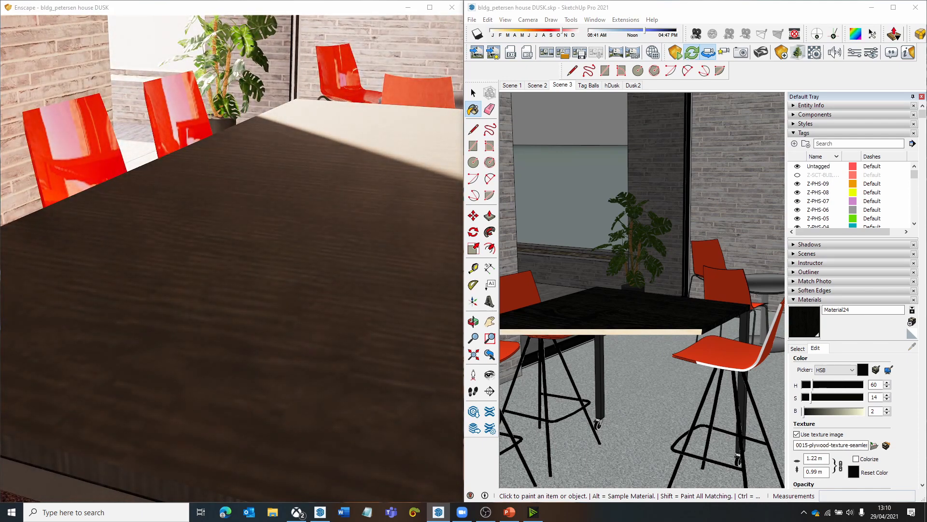
scroll(198, 315, down, 5)
drag(199, 315, 184, 319)
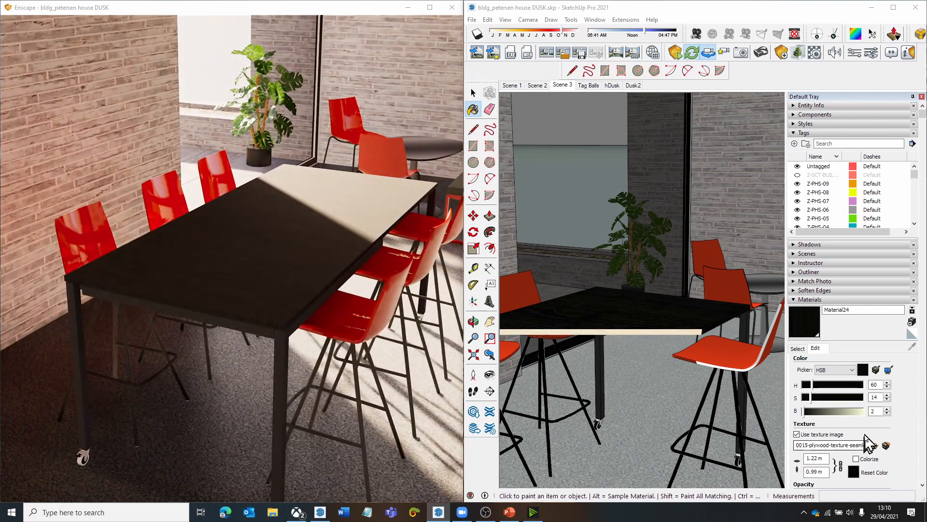
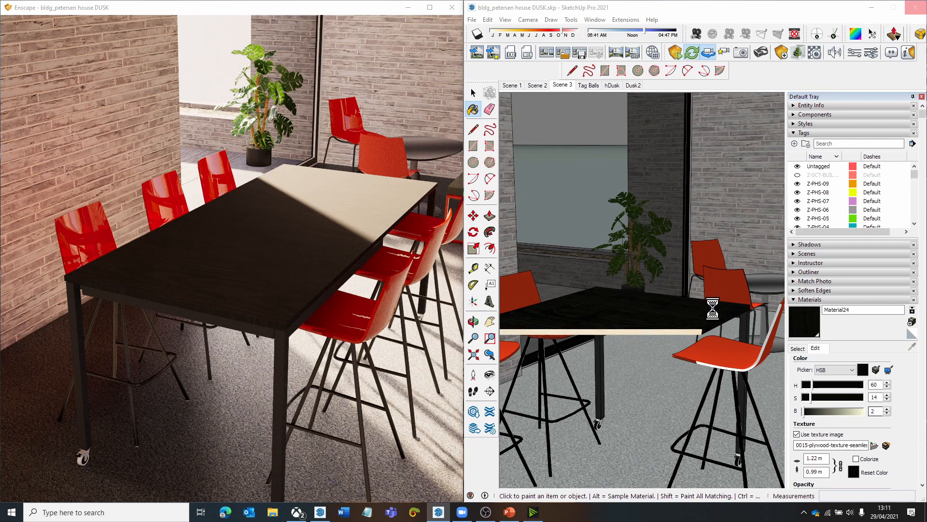
- Set the brightness of the high table's dark wood tabletop material to 16 and check the table in the Enscape render
double_click(881, 411)
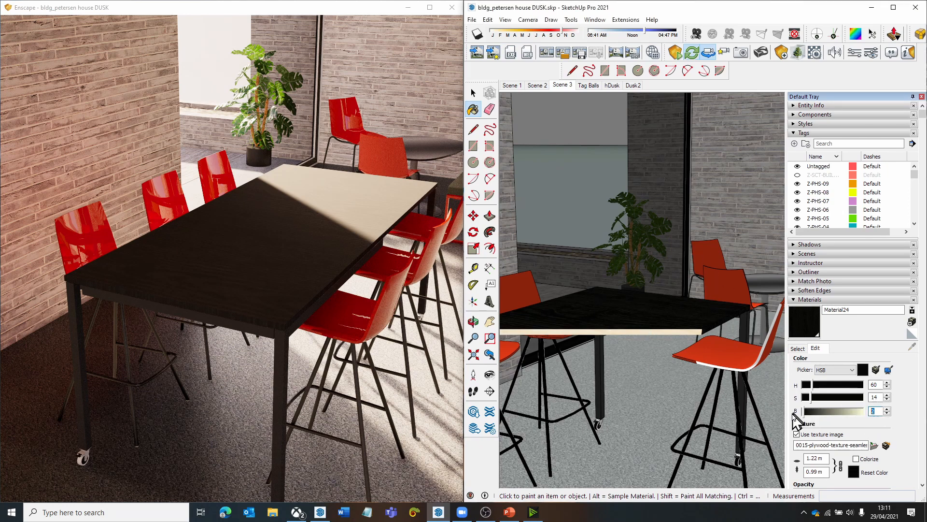
text(16)
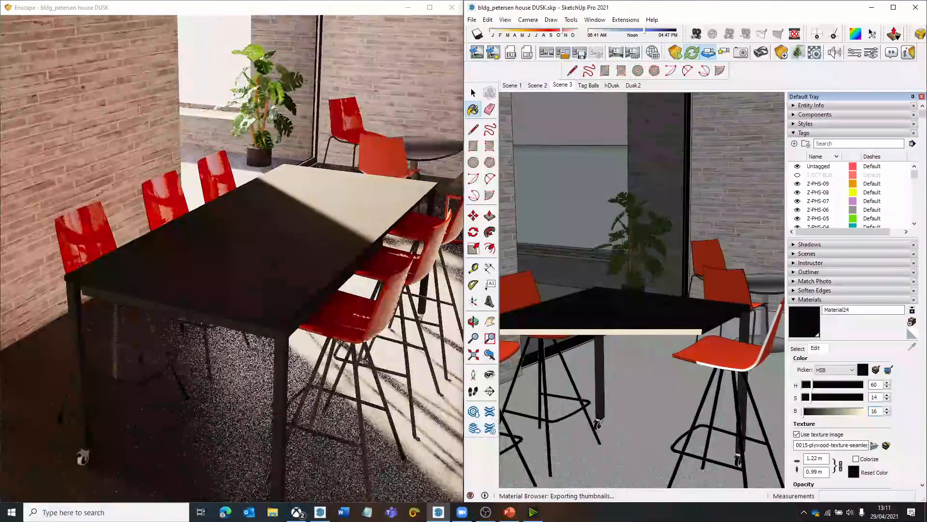
right_drag(256, 256, 208, 244)
key(s)
drag(208, 244, 237, 272)
shift+right_drag(236, 272, 268, 277)
key(e)
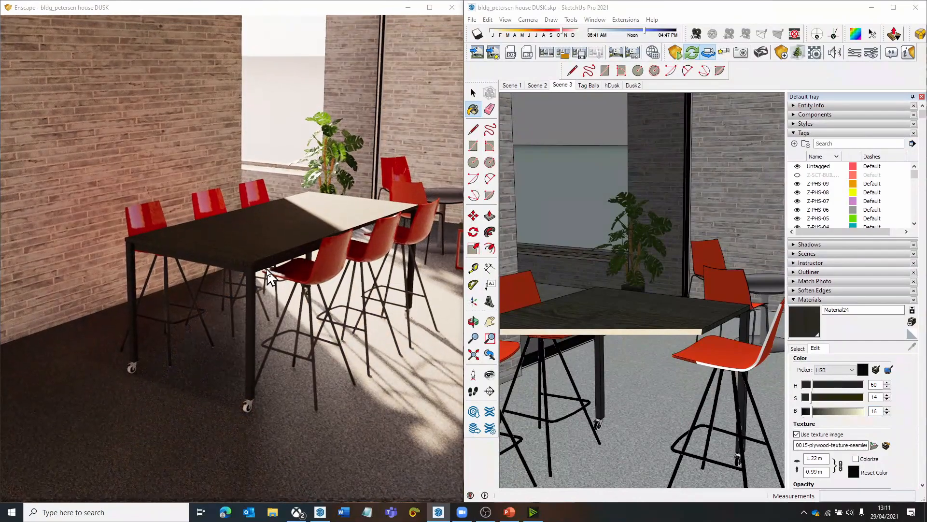
key(q)
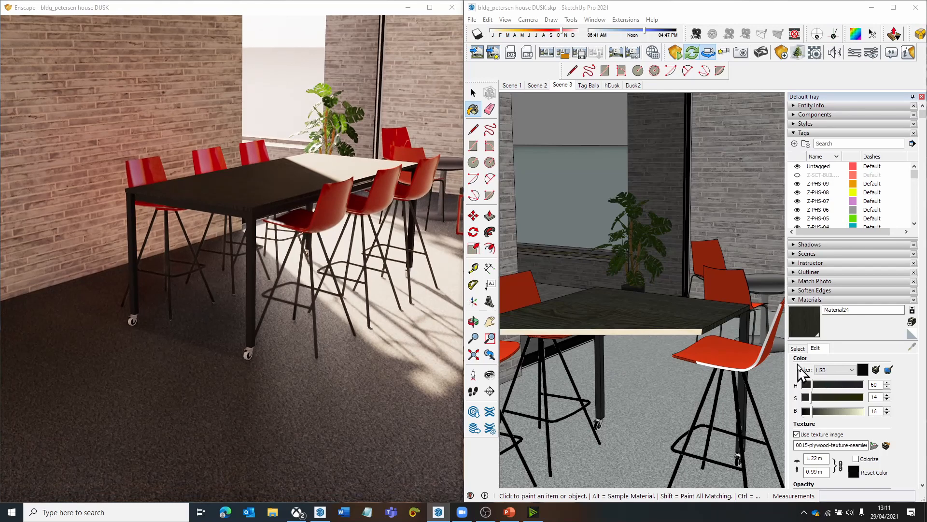
- Sample the dark material of the high table's metal frame and set its brightness to 25
click(797, 349)
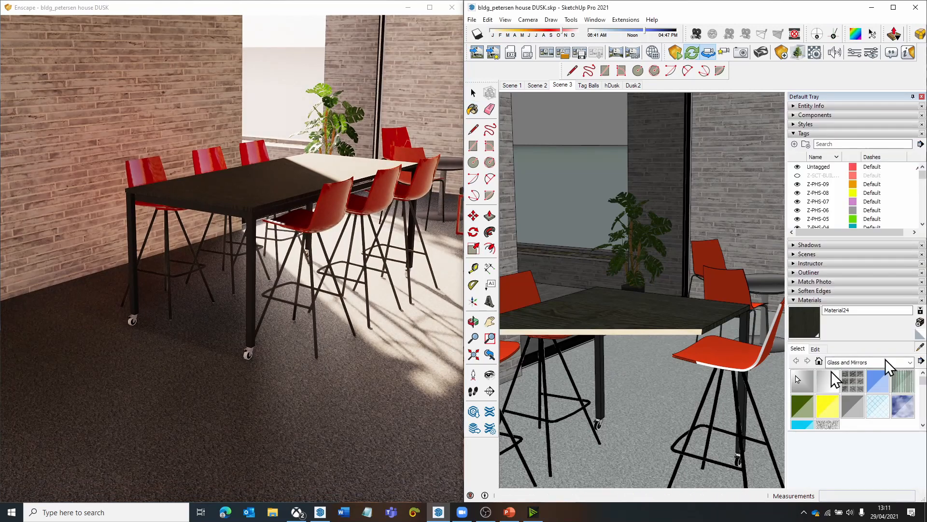
click(749, 315)
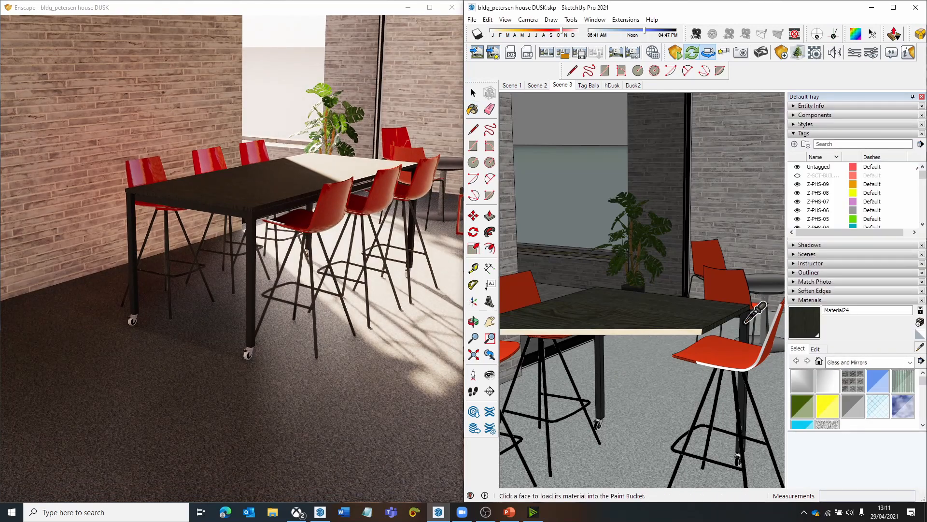
click(817, 349)
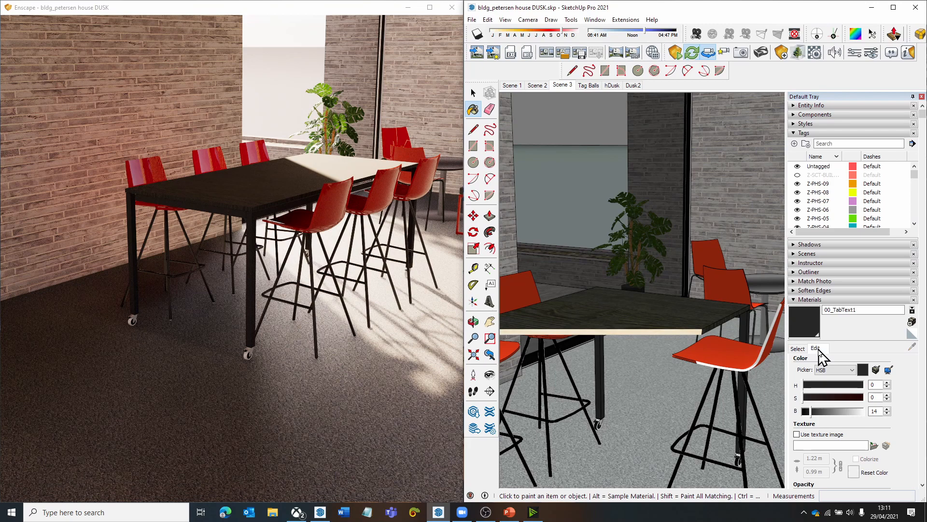
double_click(875, 411)
text(2)
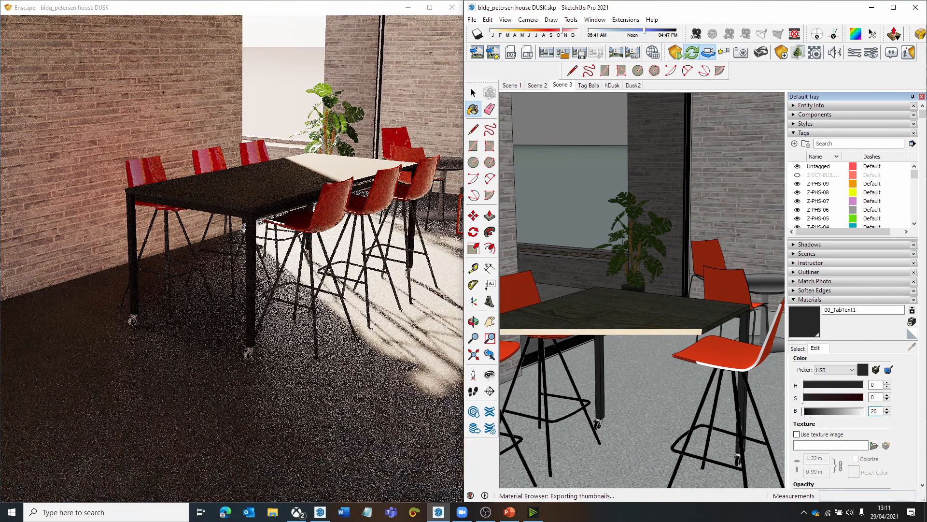
text(0)
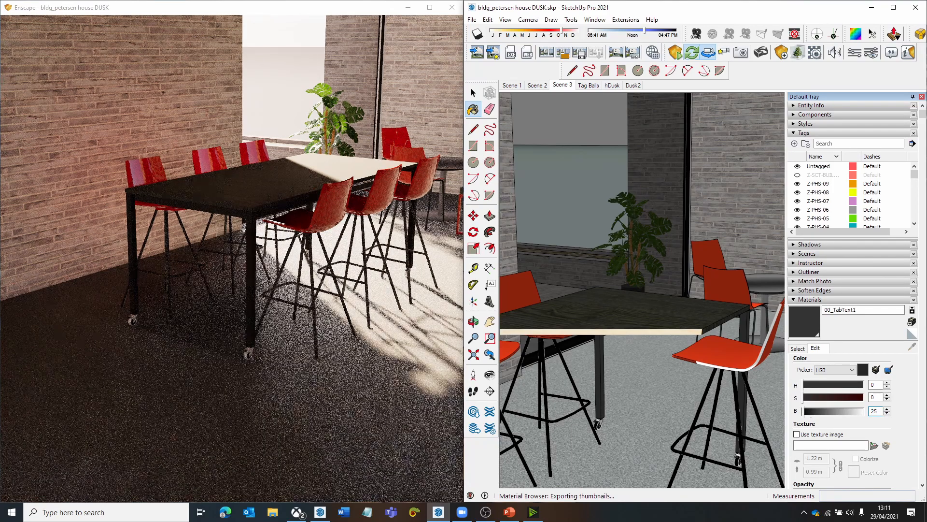
- Inspect the high table's top and frame in Enscape up close and from across the room
drag(433, 352, 426, 290)
key(s)
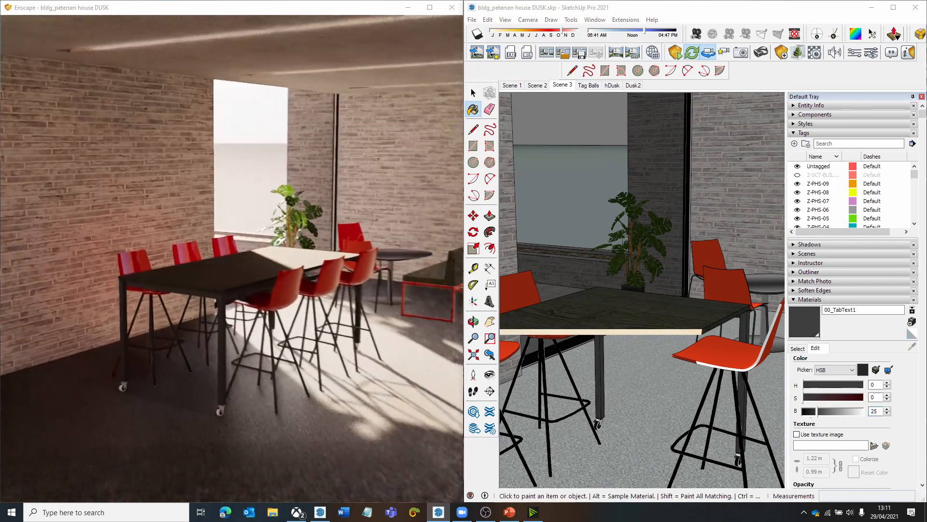
key(w)
key(w)
drag(363, 208, 388, 242)
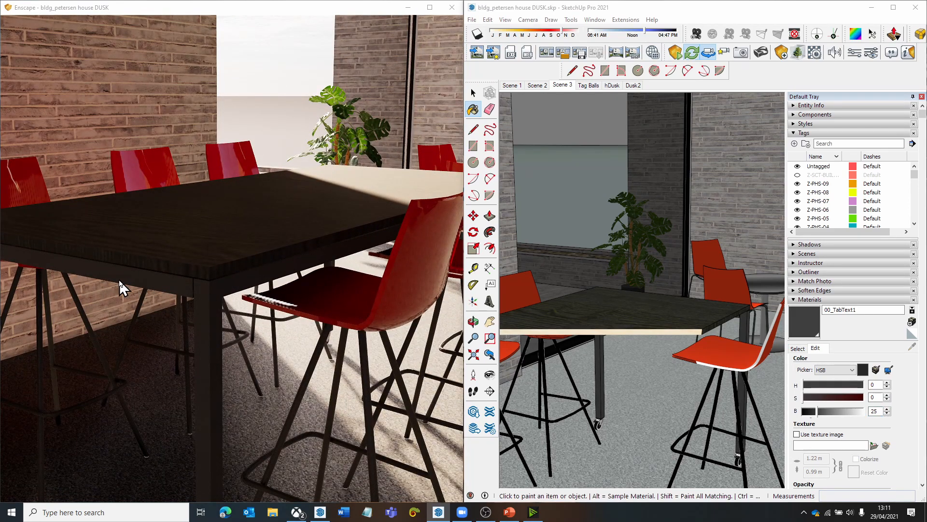
key(s)
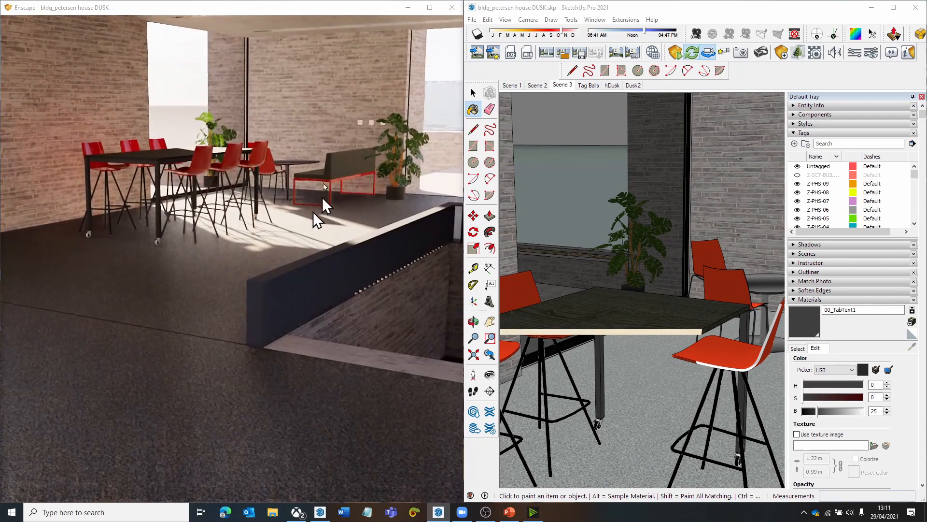
drag(237, 239, 203, 201)
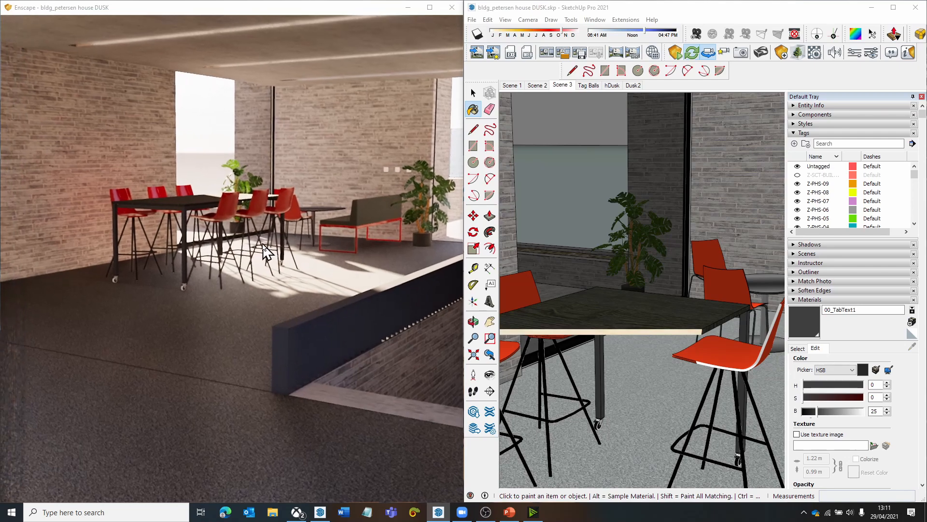
- Sample the grey floor material, open it for editing, and examine the floor in the Enscape render
click(798, 346)
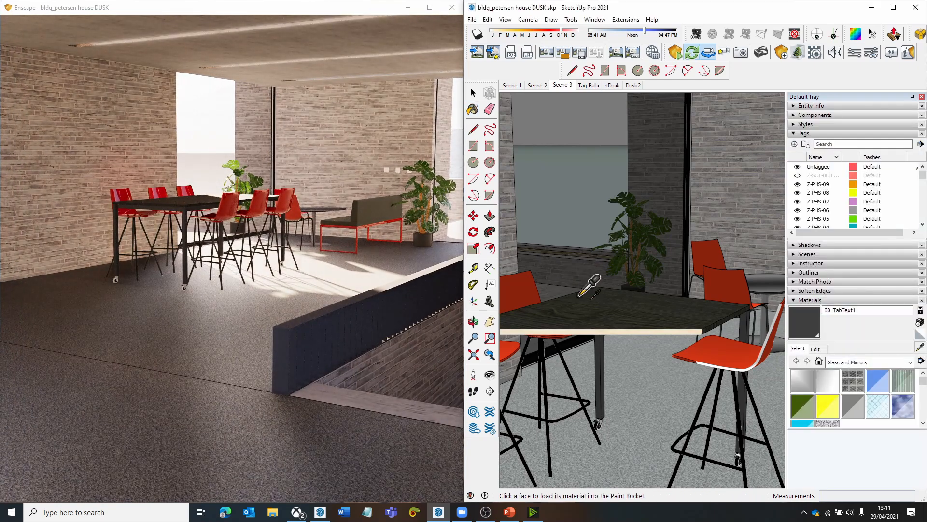
click(639, 433)
click(818, 350)
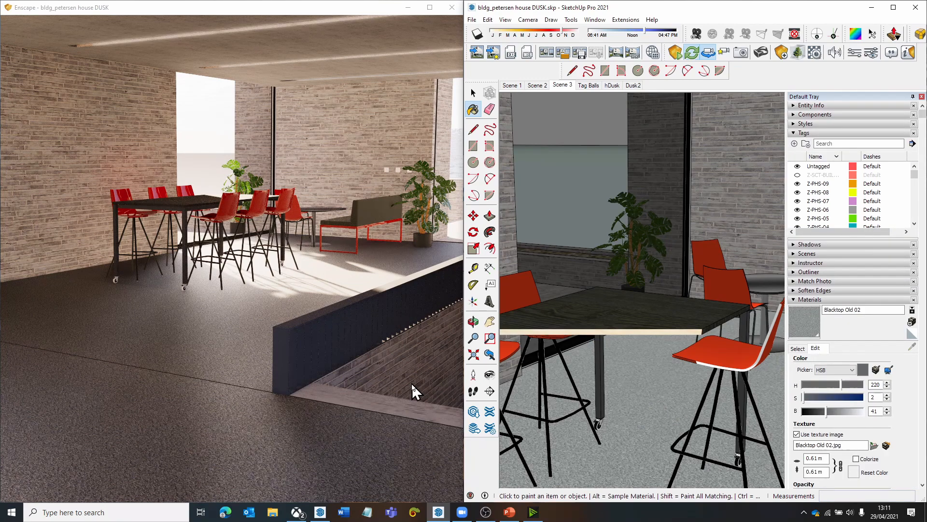
drag(412, 385, 404, 425)
key(w)
key(a)
drag(409, 356, 405, 378)
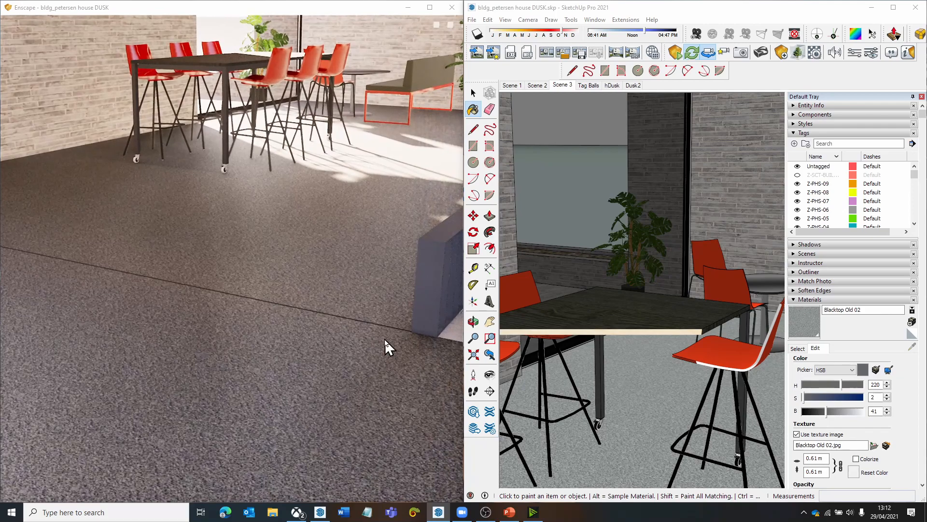
- Switch to the Tag Balls scene and frame the glass, mirror, metal and polished sample balls at an angle
key(Page_Down)
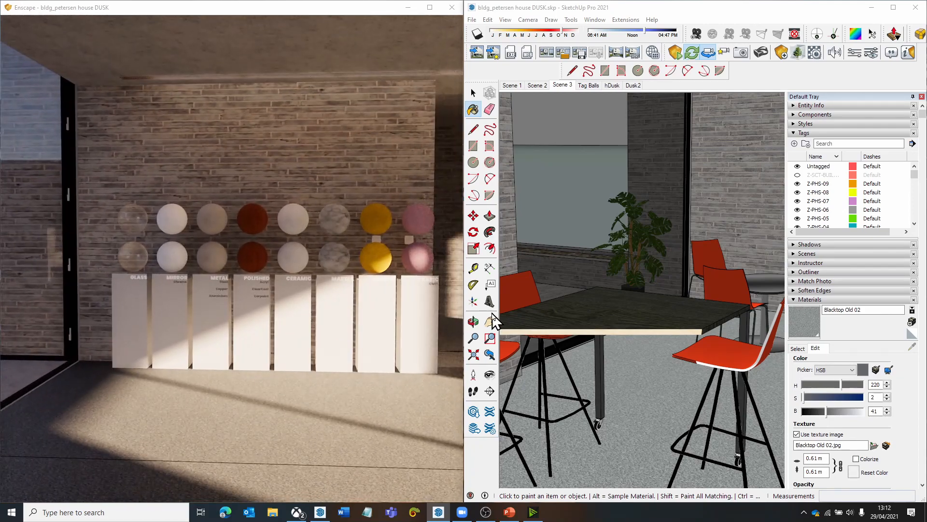
click(589, 90)
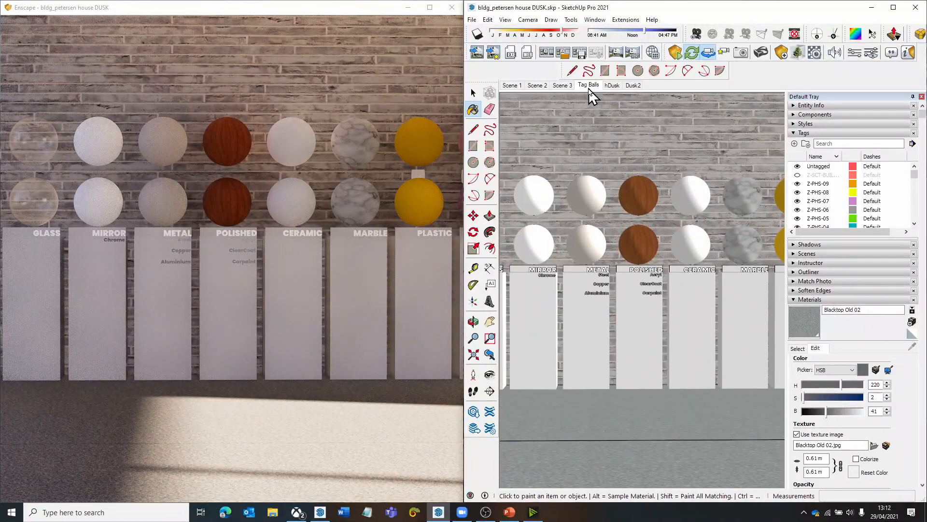
key(o)
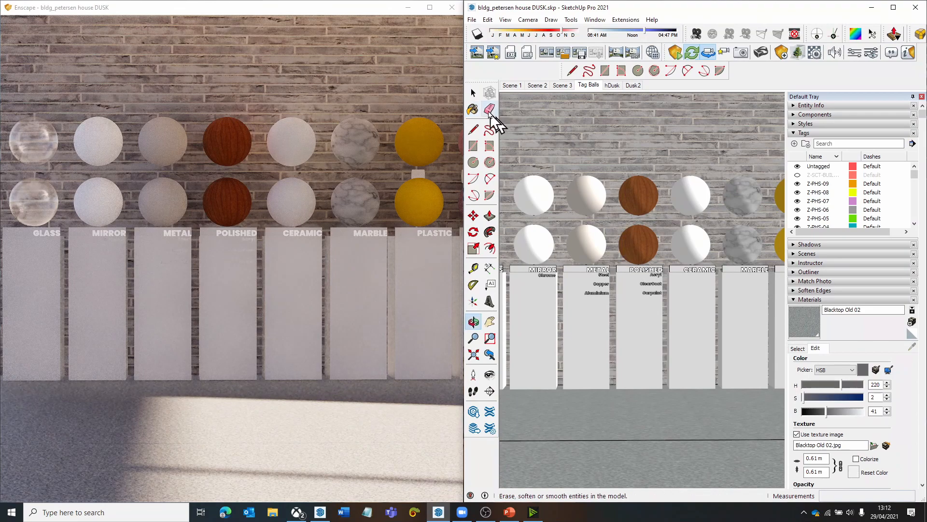
mouse_move(590, 227)
mouse_down()
mouse_move(548, 232)
mouse_move(569, 248)
mouse_move(512, 256)
mouse_move(555, 253)
mouse_move(535, 266)
mouse_move(550, 229)
mouse_move(630, 254)
mouse_up()
key(h)
scroll(621, 250, up, 2)
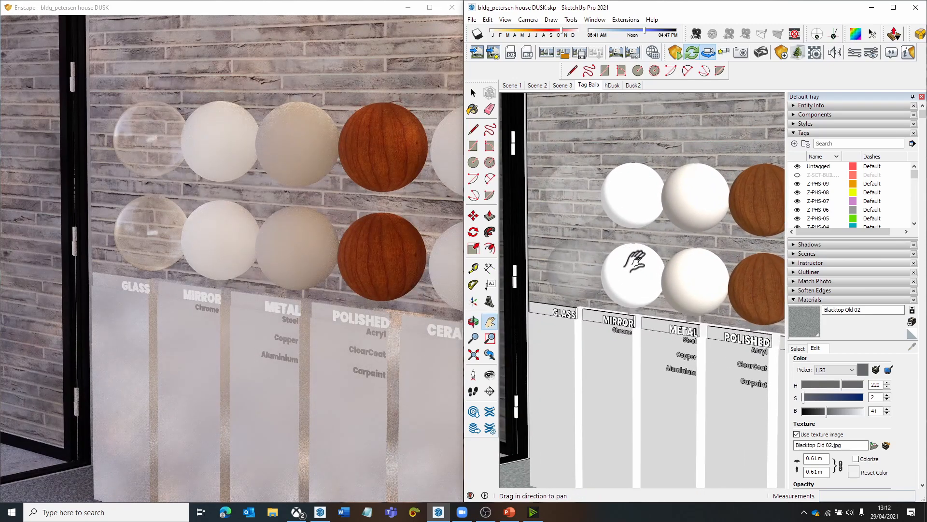
scroll(634, 261, up, 1)
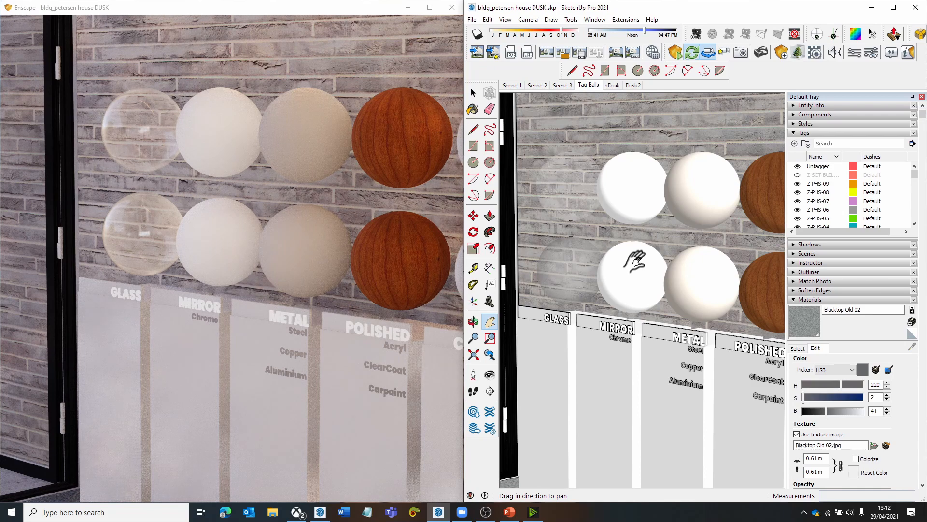
drag(634, 261, 645, 272)
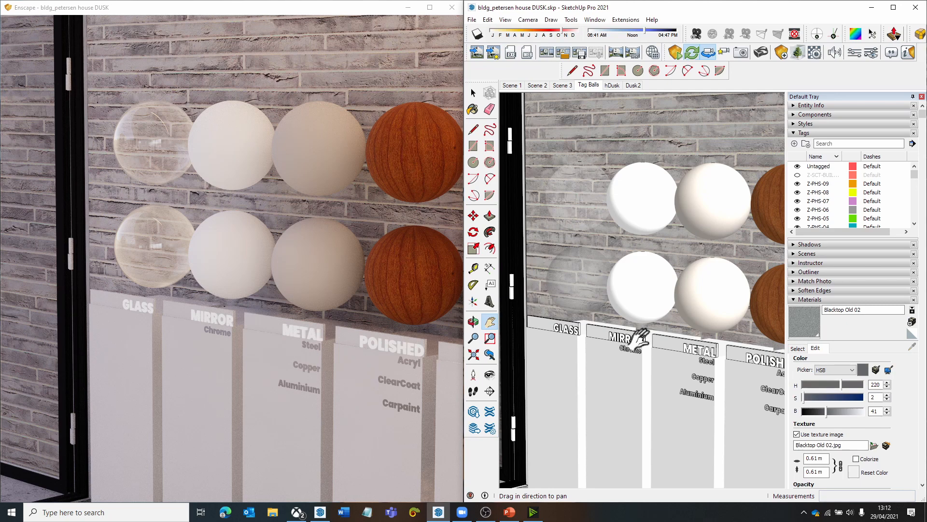
drag(623, 330, 604, 341)
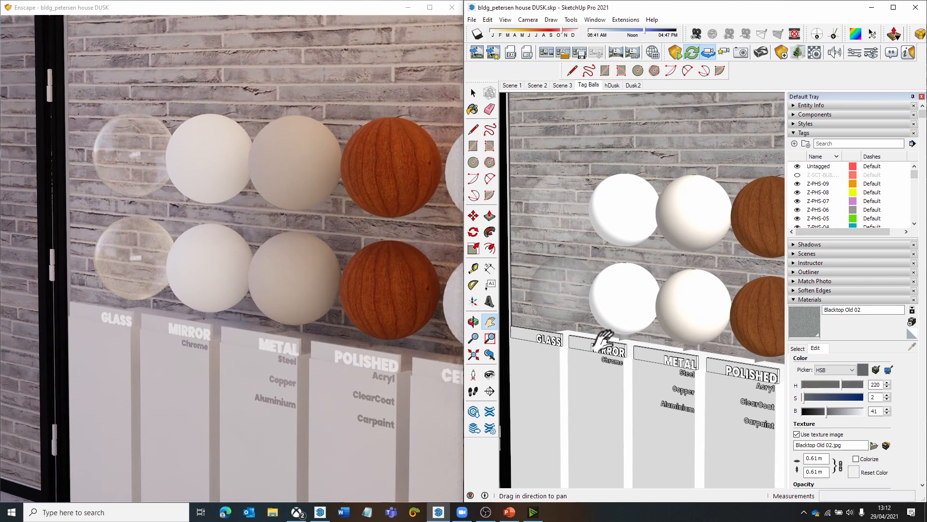
- Sample the material of the lower glass ball after viewing it closer in the render
click(797, 349)
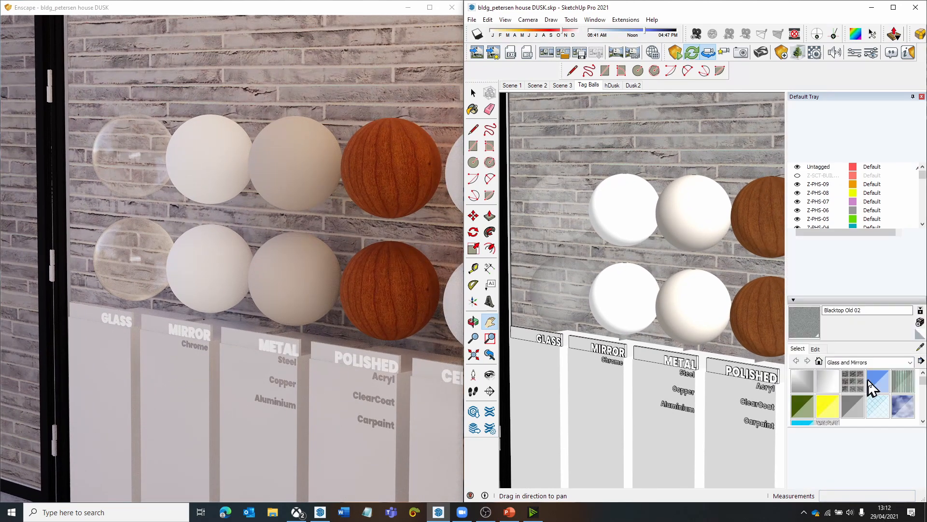
click(920, 347)
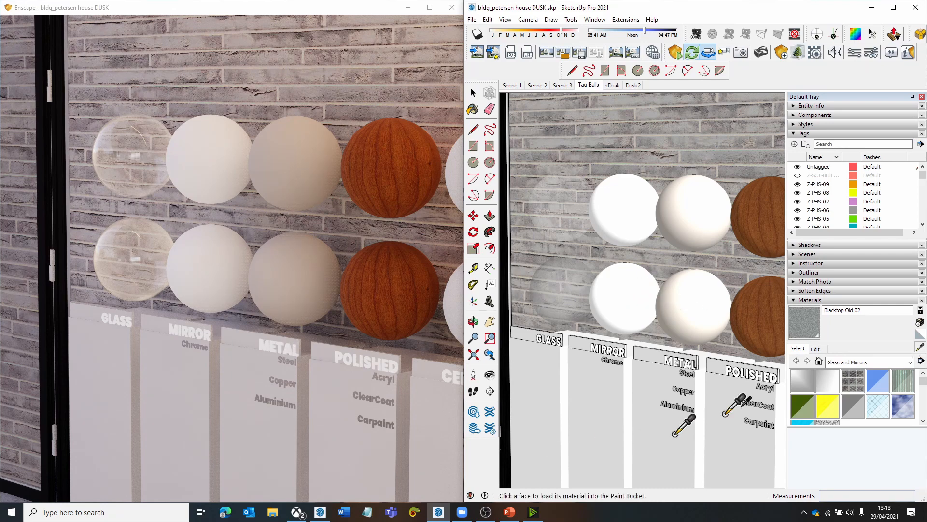
drag(160, 286, 225, 330)
key(w)
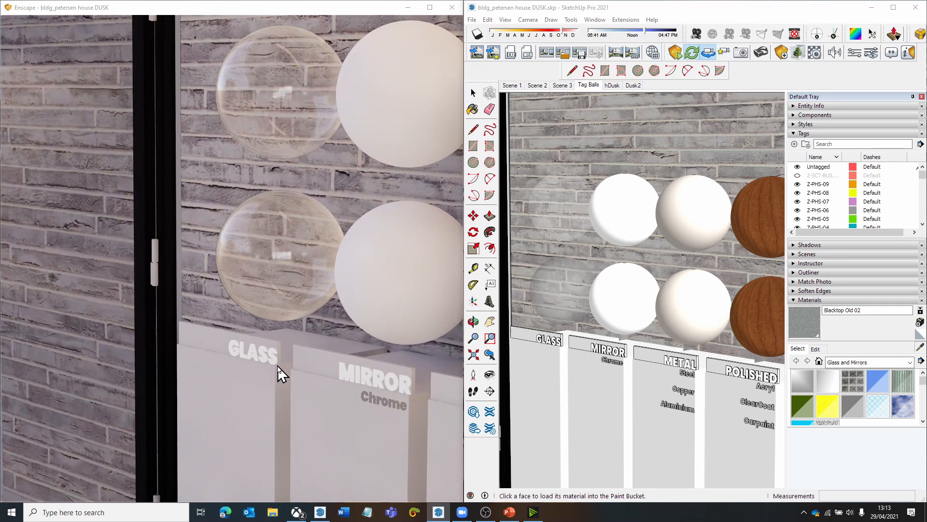
key(s)
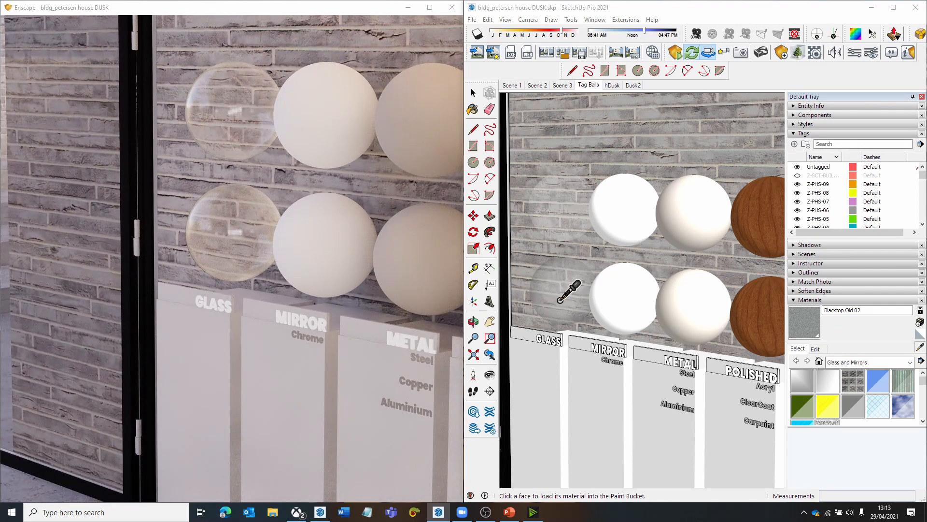
click(559, 299)
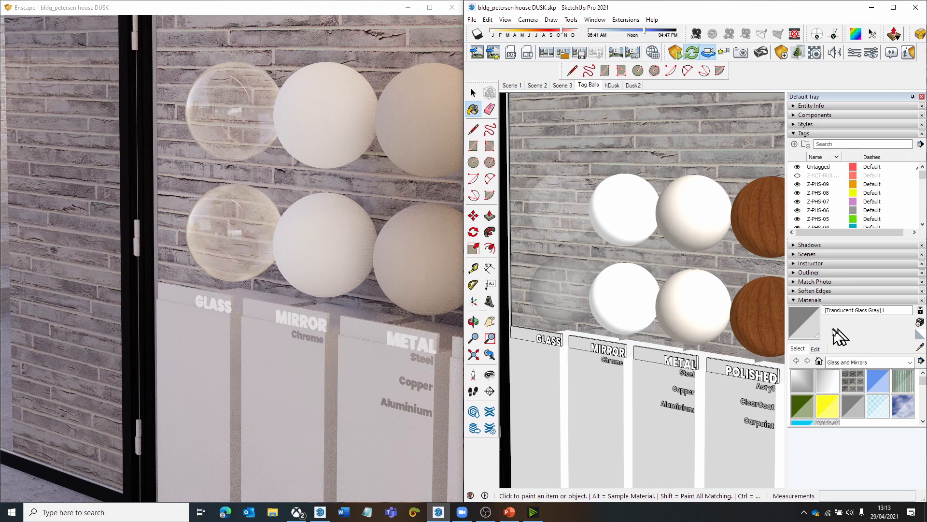
- Examine the lower glass ball's reflections and refraction up close and alongside the neighbouring balls in Enscape
drag(225, 254, 226, 265)
key(w)
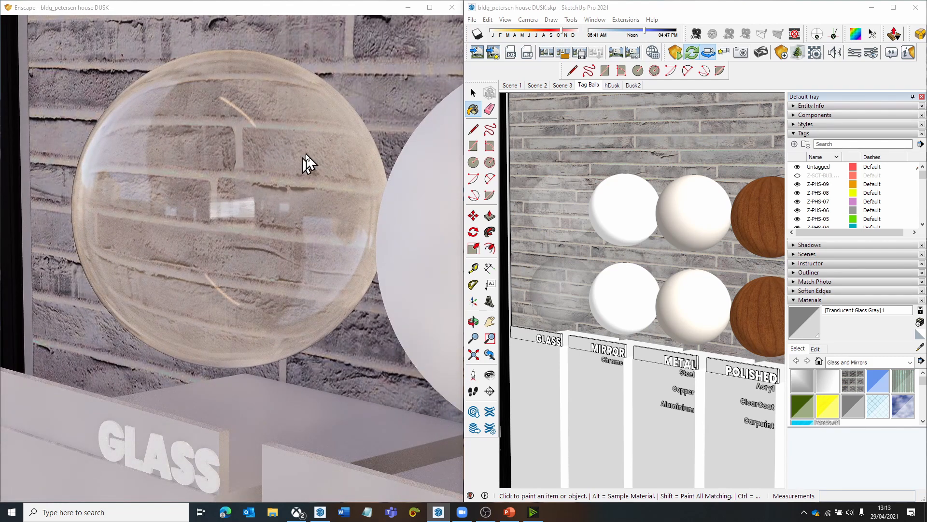
key(s)
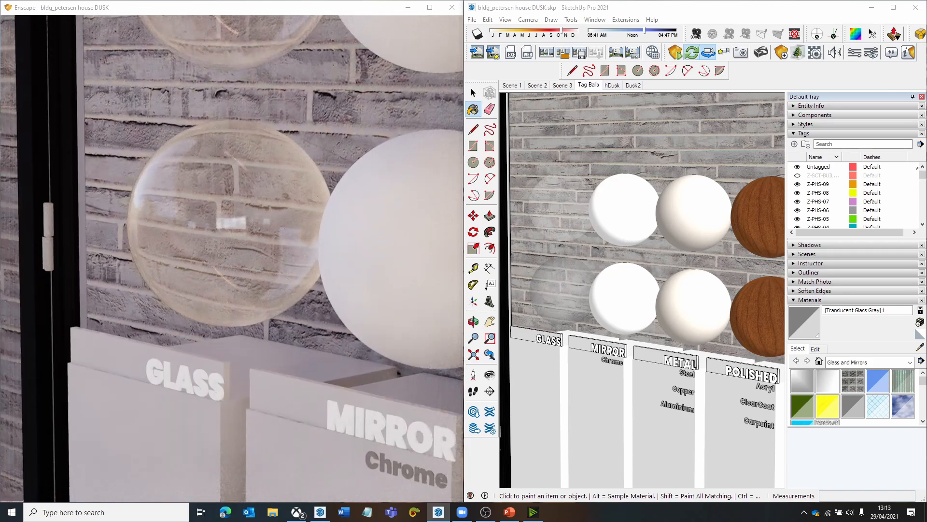
key(d)
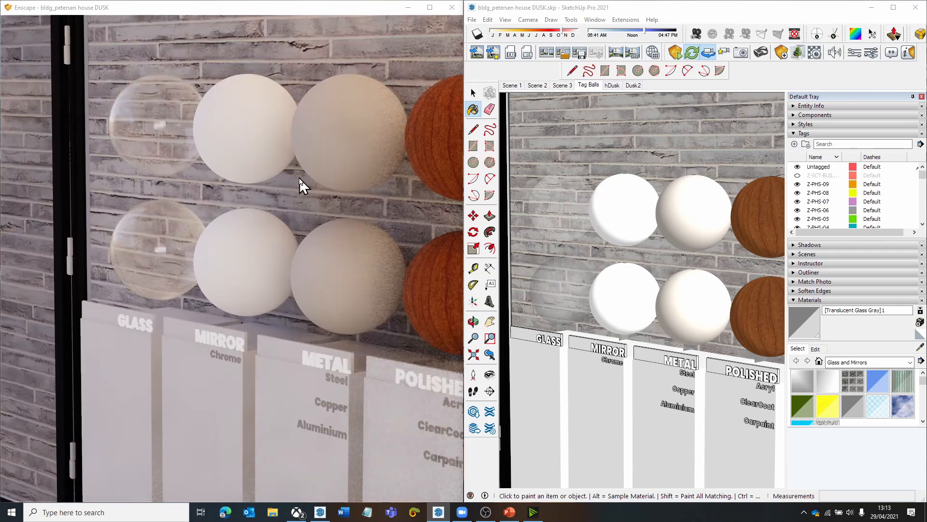
- Raise the opacity of the lower glass ball's material to 100
click(816, 350)
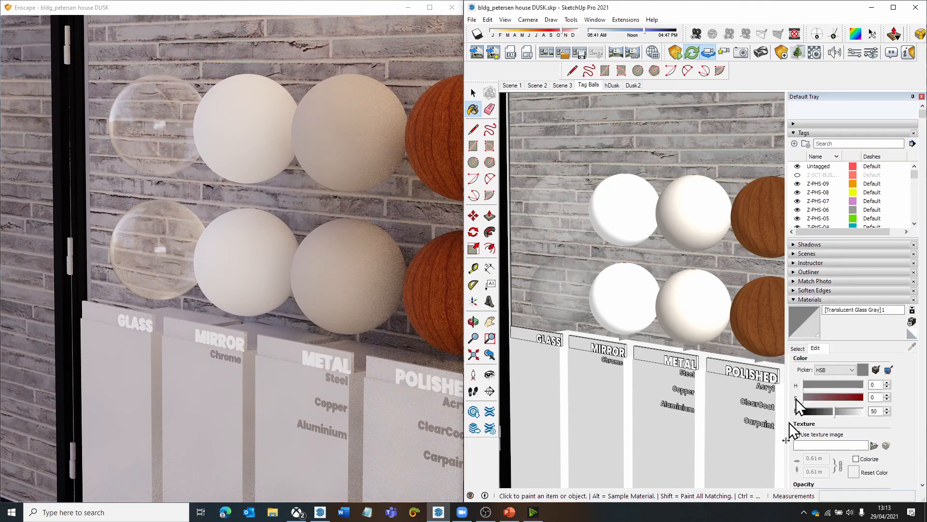
scroll(898, 428, down, 1)
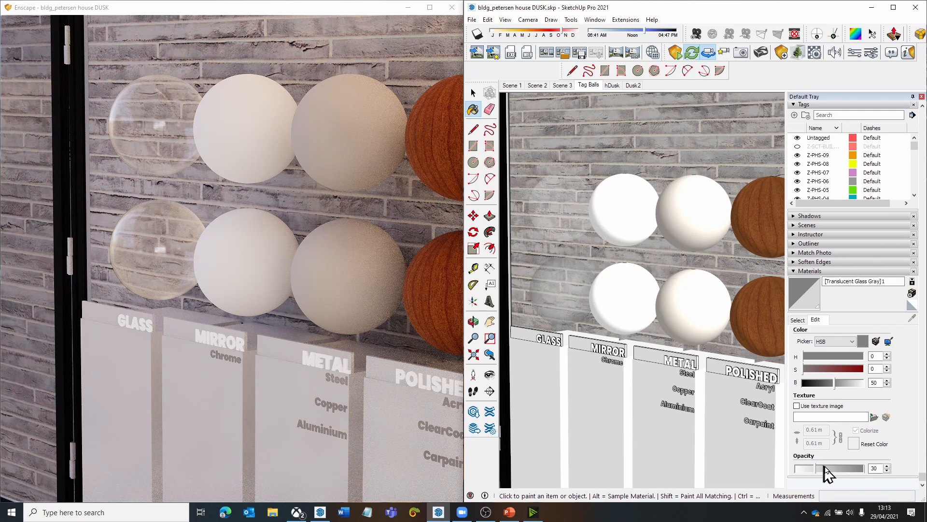
drag(825, 472, 853, 473)
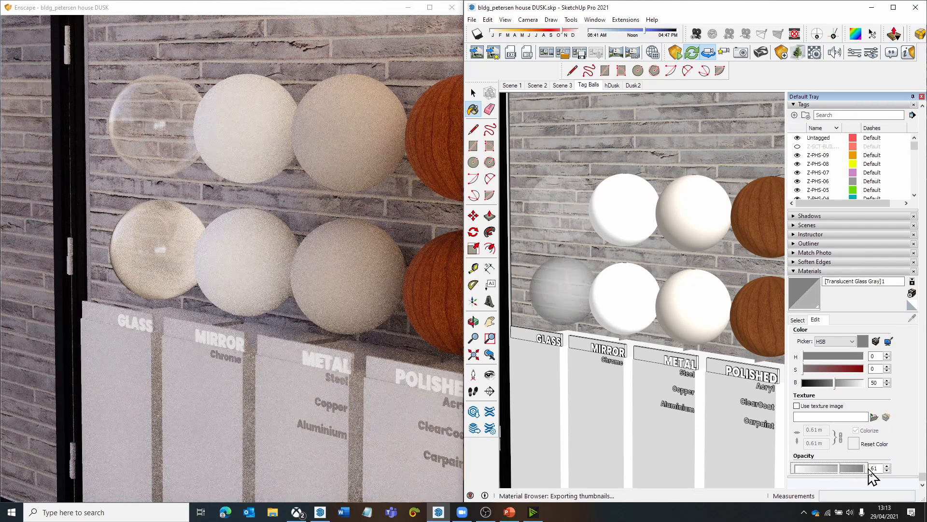
click(868, 467)
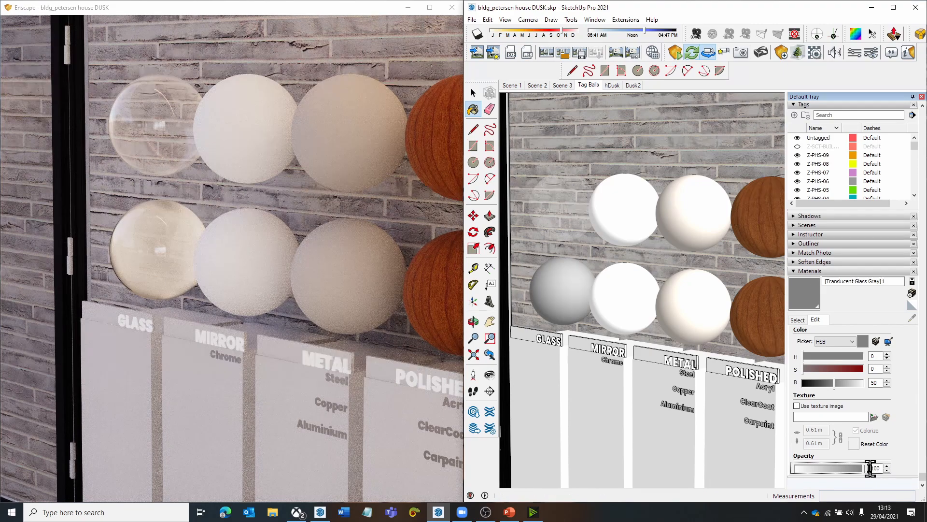
- Lower the opacity of the lower glass ball's material to 27
click(815, 468)
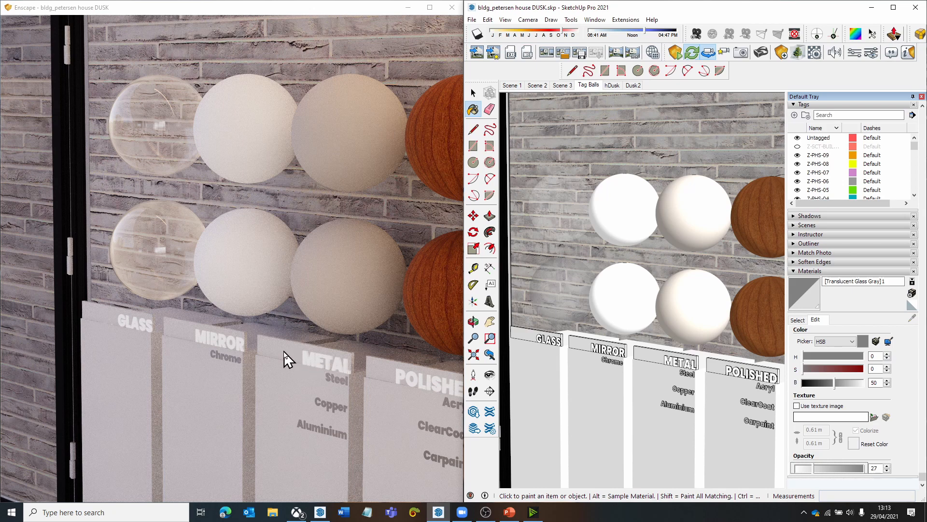
drag(284, 351, 282, 351)
scroll(282, 350, down, 2)
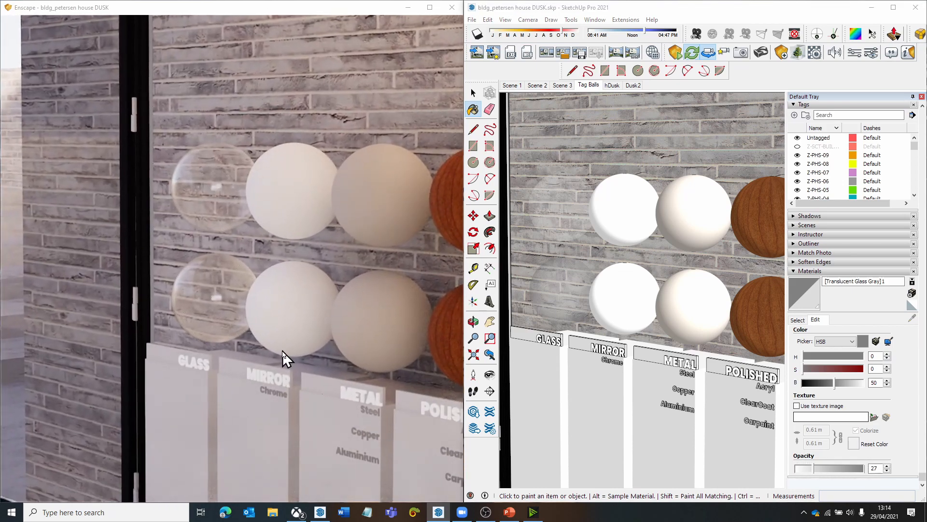
- Sample the material of the lower mirror ball
click(798, 319)
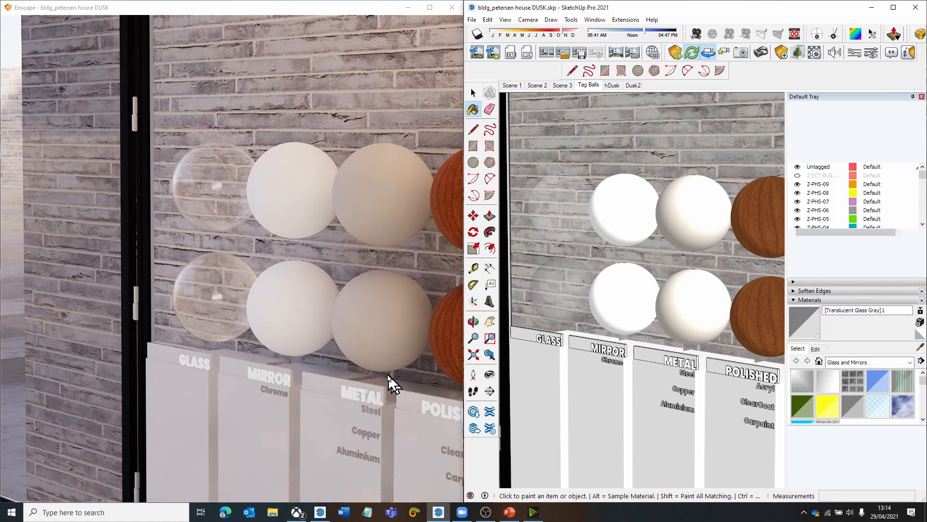
click(921, 348)
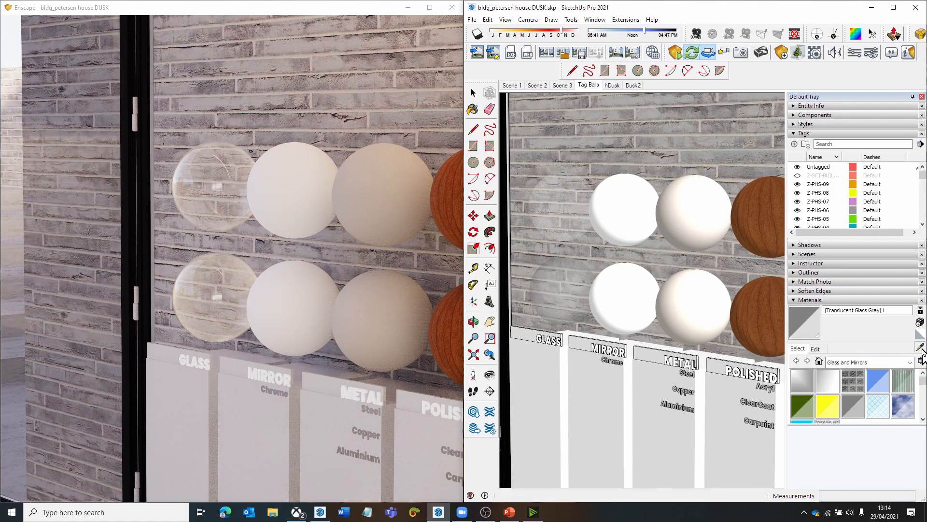
click(622, 303)
scroll(611, 356, up, 3)
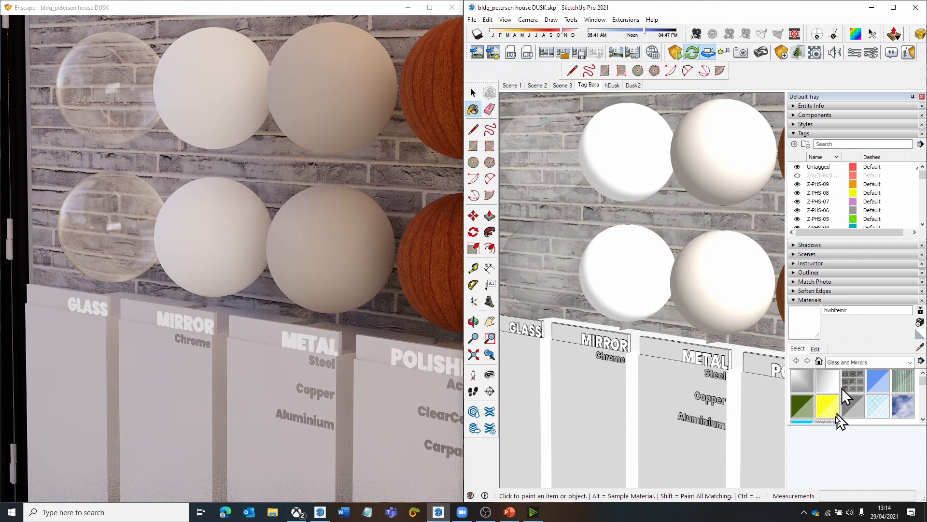
- Rename the lower mirror ball's material as hwhitemir mirror and view the ball's reflections closer in the Enscape render
click(868, 312)
text(mir)
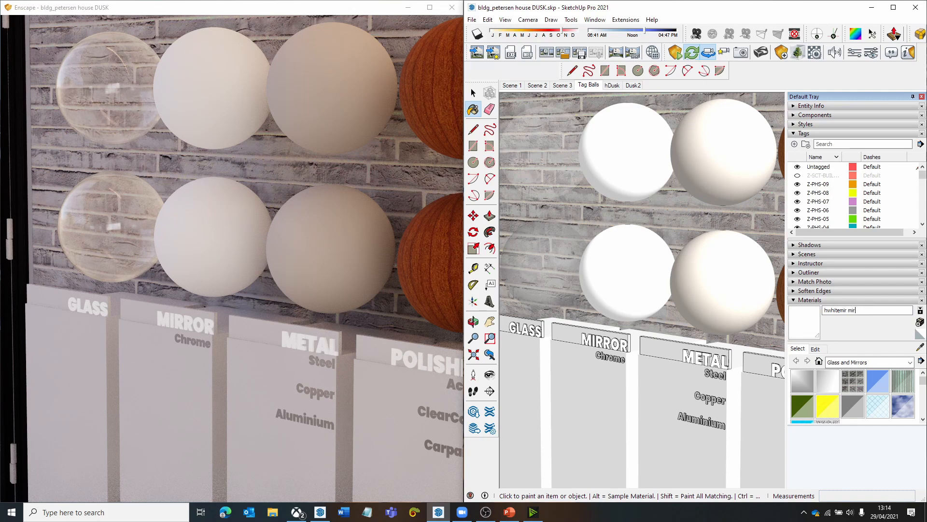
text(ror)
key(Return)
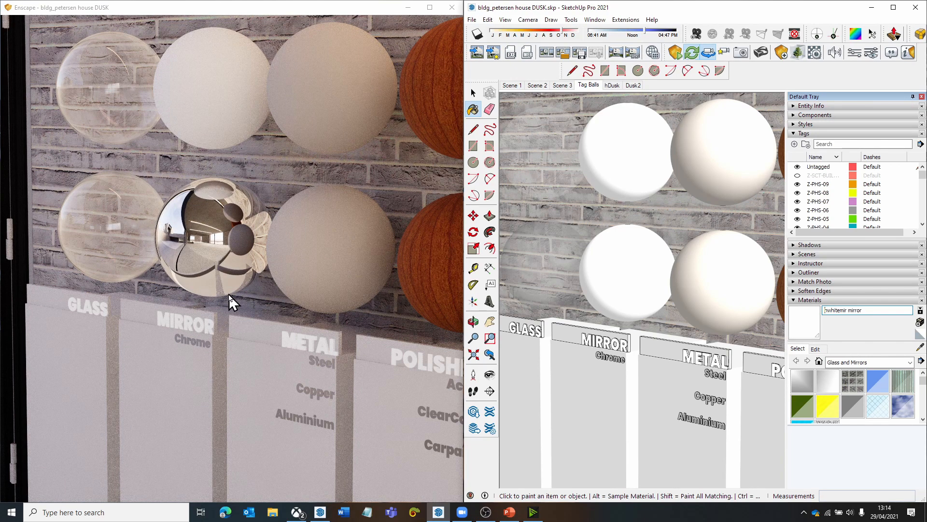
click(235, 267)
key(w)
mouse_move(234, 268)
mouse_down()
mouse_move(212, 255)
mouse_move(205, 282)
mouse_up()
scroll(263, 224, down, 3)
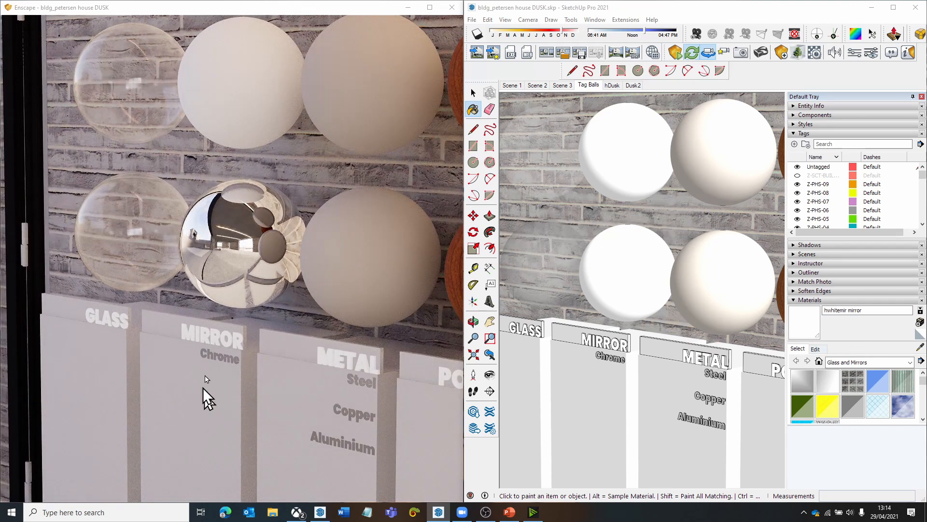
- Sample the material of the lower metal ball
click(813, 349)
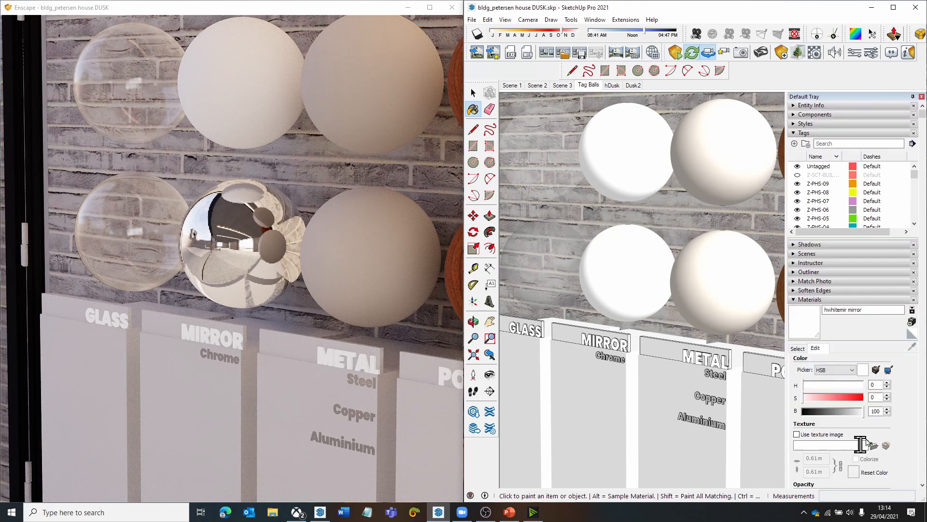
scroll(661, 228, down, 1)
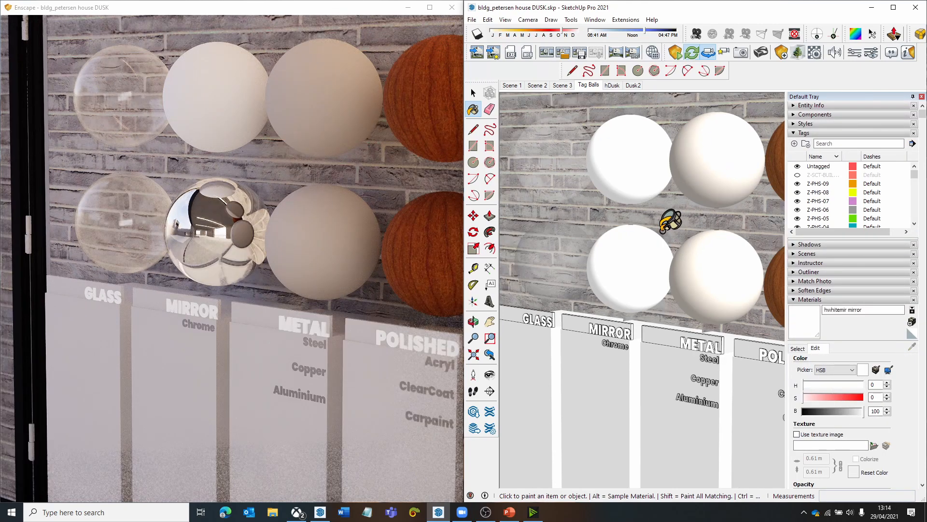
scroll(663, 275, down, 1)
shift+middle_drag(664, 277, 670, 271)
drag(670, 271, 596, 280)
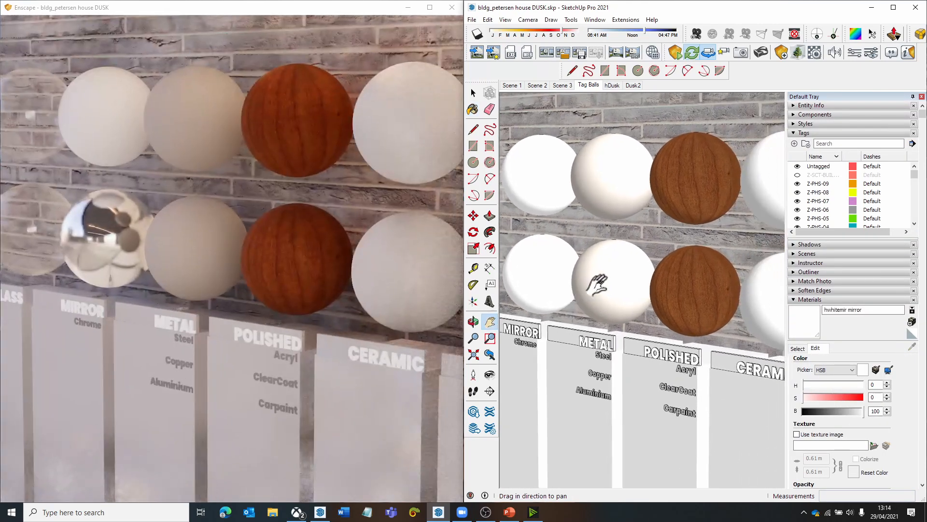
click(801, 347)
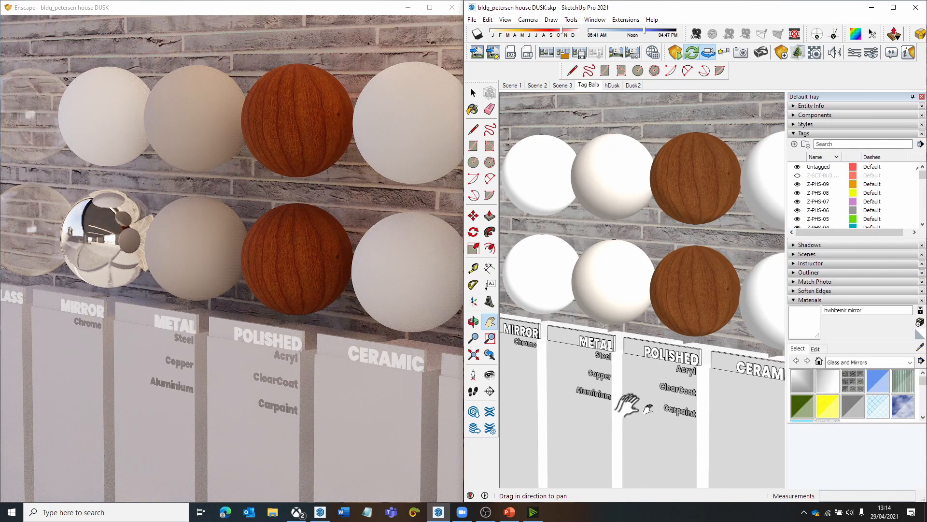
click(920, 348)
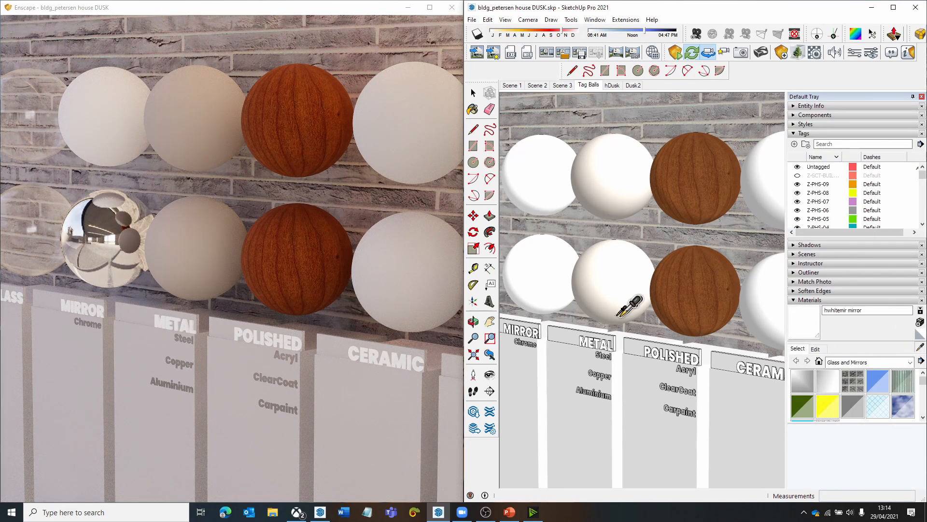
click(609, 284)
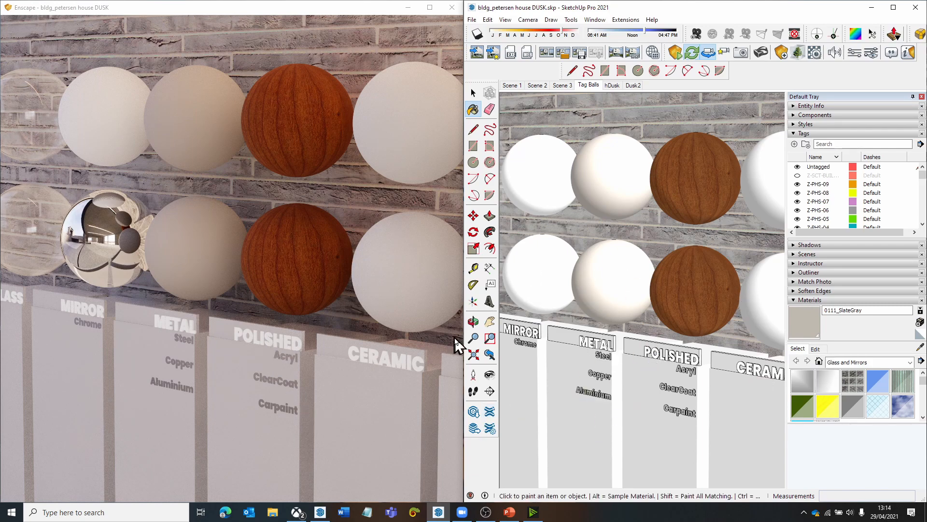
- Rename the lower metal ball's material as 0111_SlateGray metal and view its surface up close in the Enscape render
mouse_move(309, 309)
mouse_down()
mouse_move(386, 354)
mouse_move(396, 343)
mouse_up()
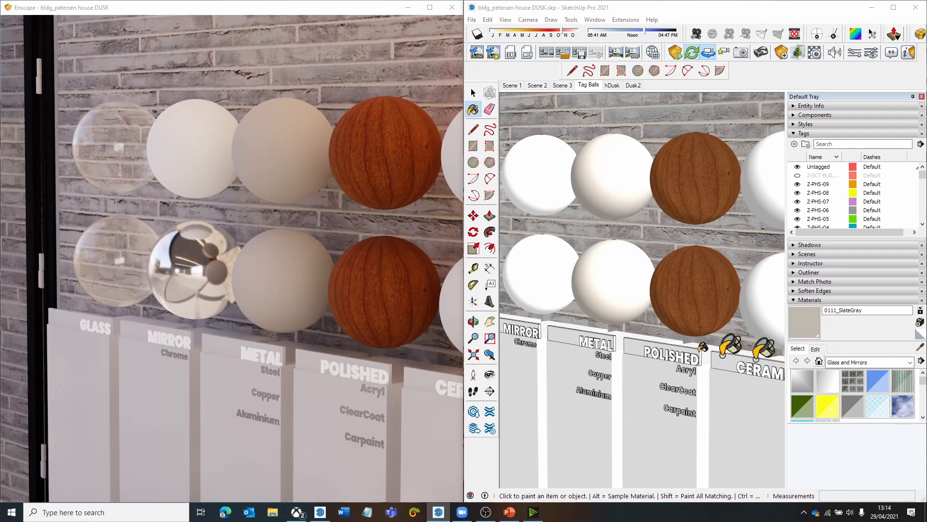
click(881, 310)
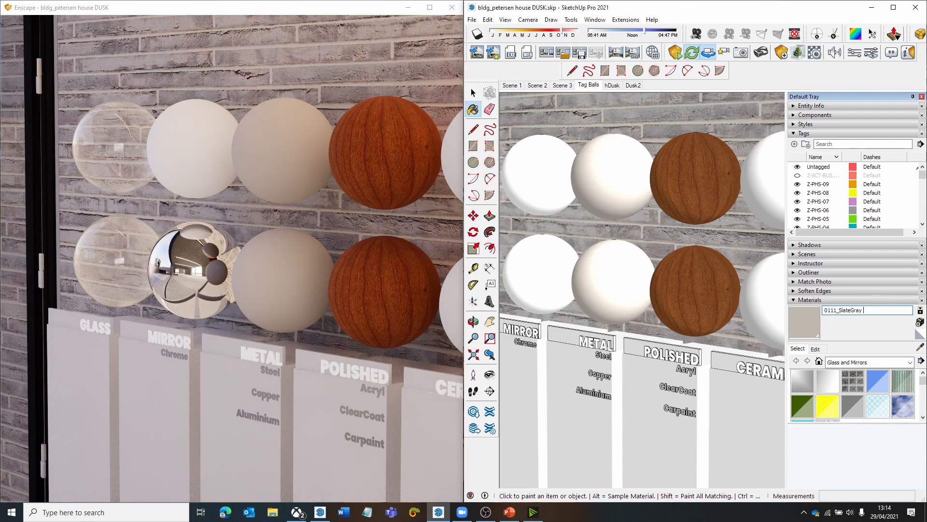
text(metal)
key(Return)
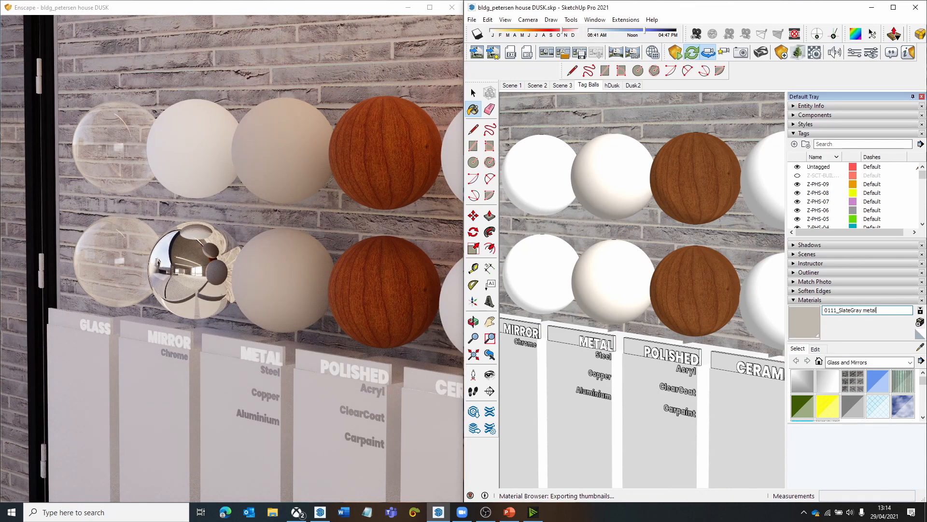
mouse_move(333, 308)
mouse_down()
mouse_move(304, 295)
mouse_move(334, 271)
mouse_move(367, 315)
mouse_move(333, 309)
mouse_up()
key(w)
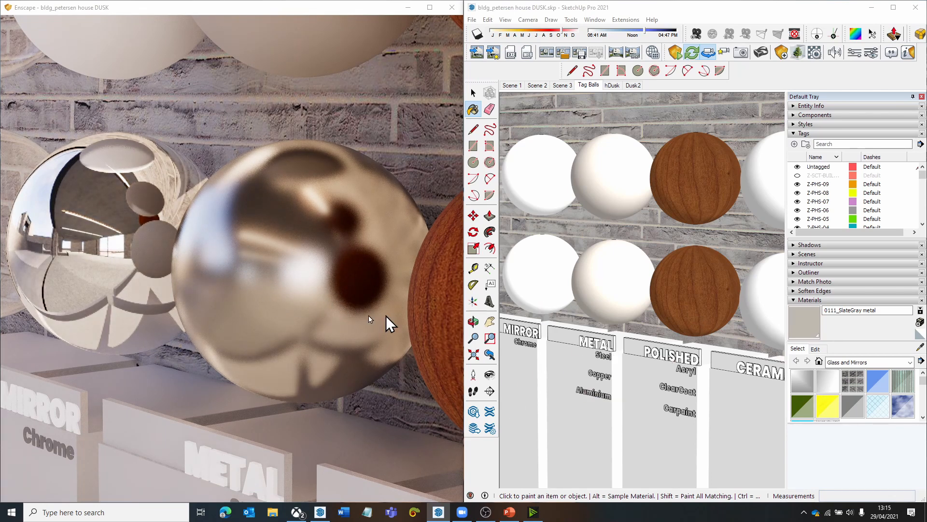
- Raise the colour saturation of the lower metal ball's material to give the metal a warmer tint
click(815, 349)
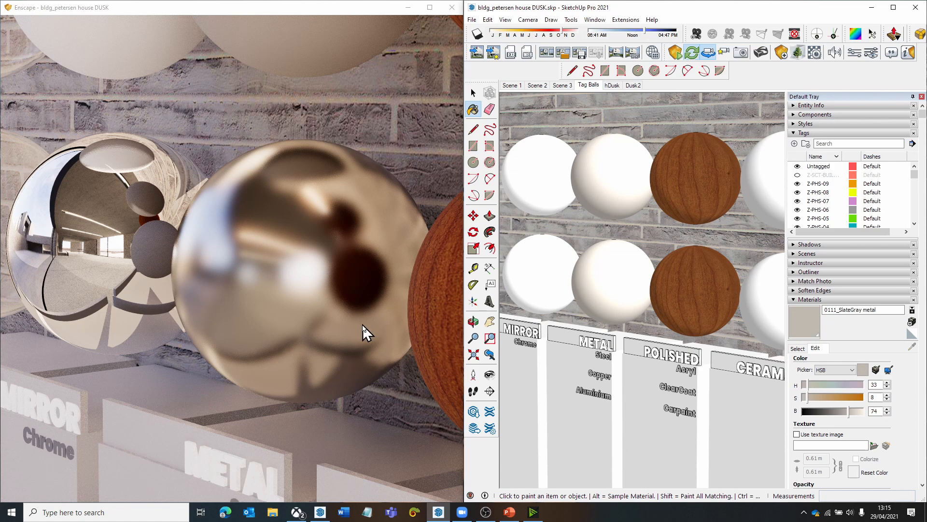
click(384, 266)
scroll(383, 266, down, 3)
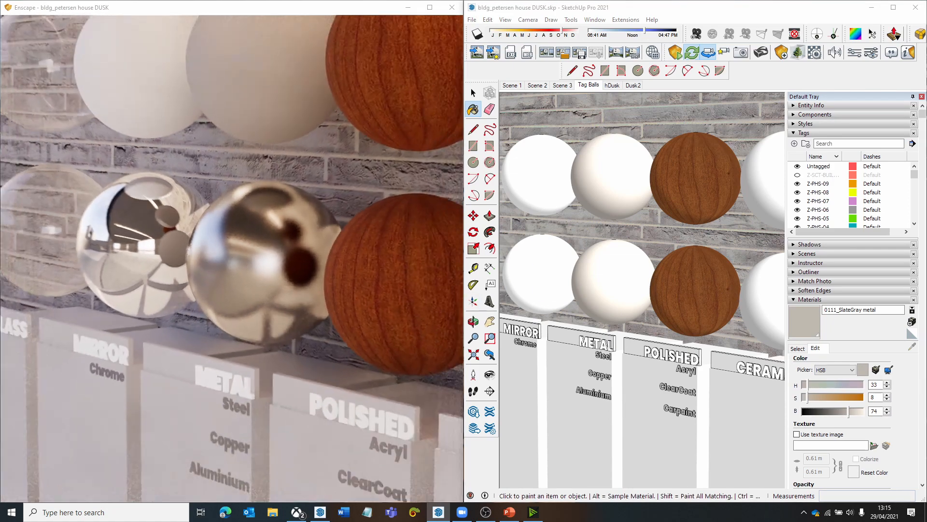
scroll(384, 266, down, 3)
drag(384, 266, 430, 266)
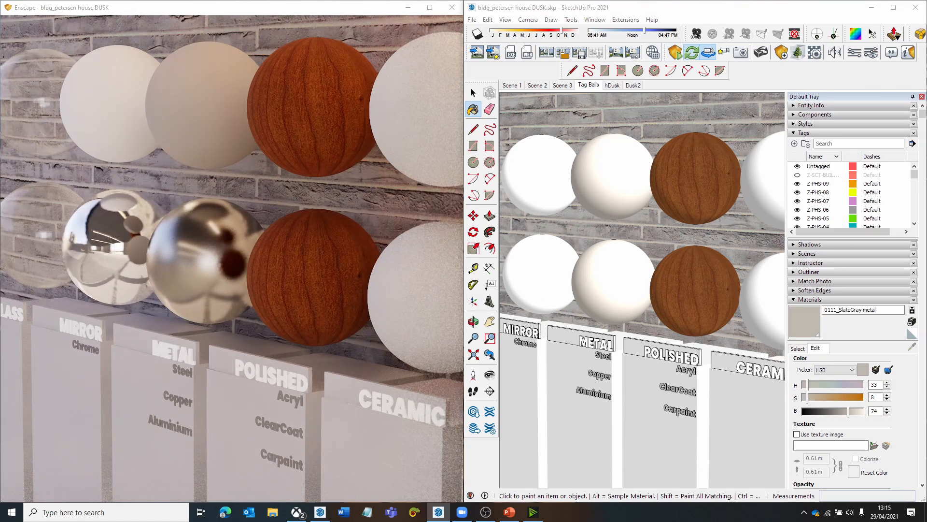
scroll(383, 266, down, 3)
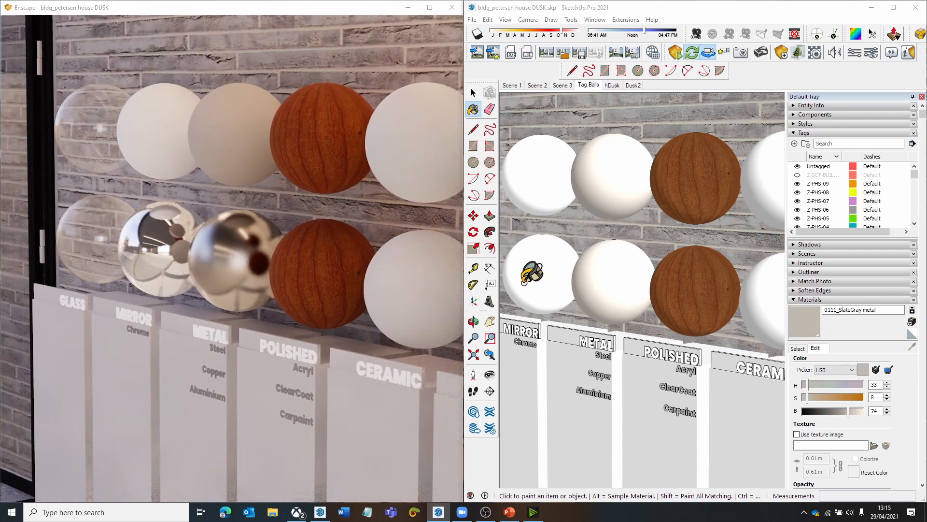
click(819, 398)
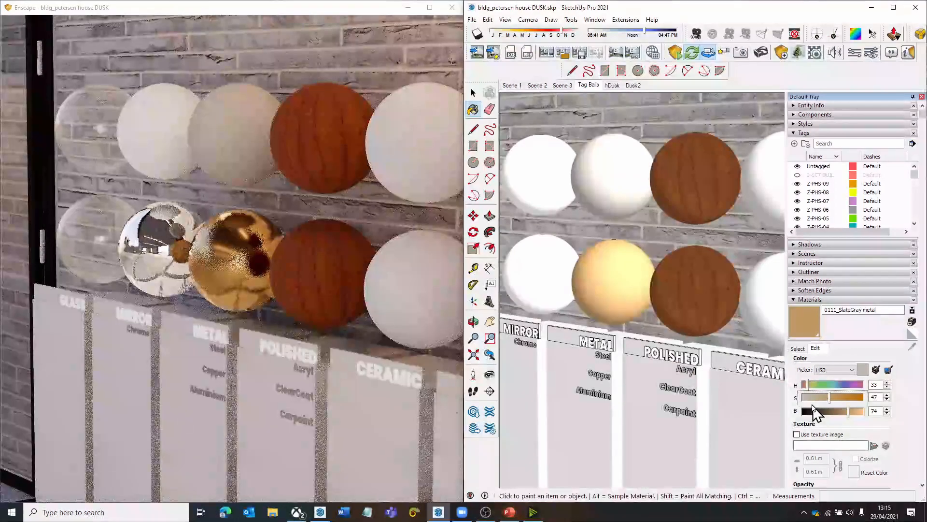
- Sample the wood material of the lower polished ball
click(796, 348)
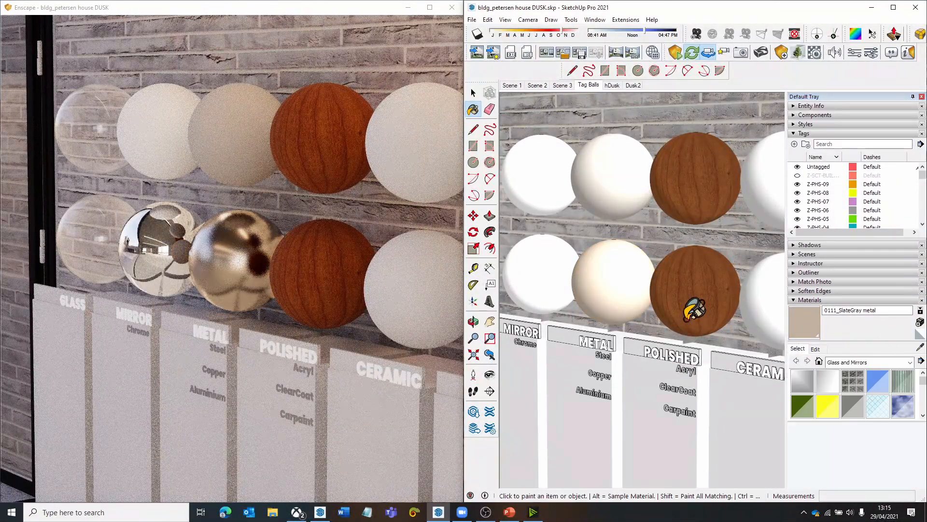
click(800, 347)
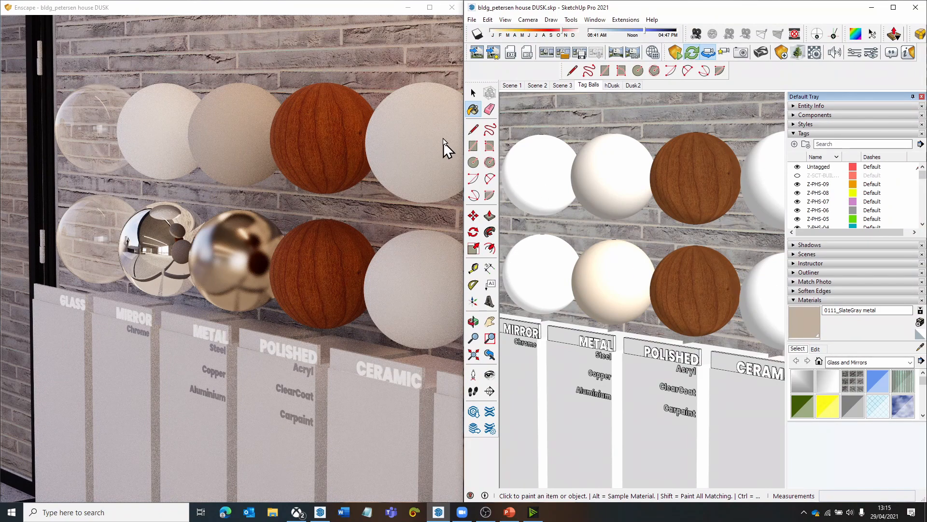
click(920, 347)
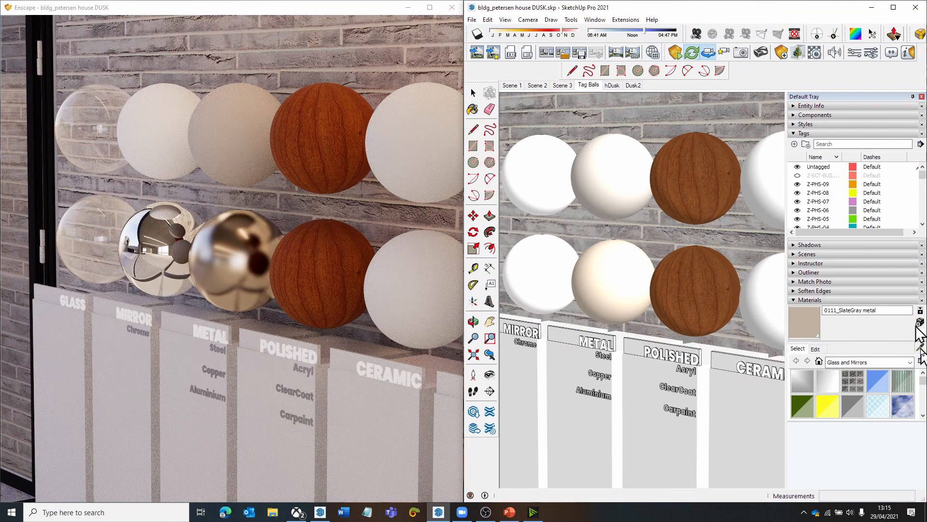
click(708, 306)
scroll(710, 299, up, 1)
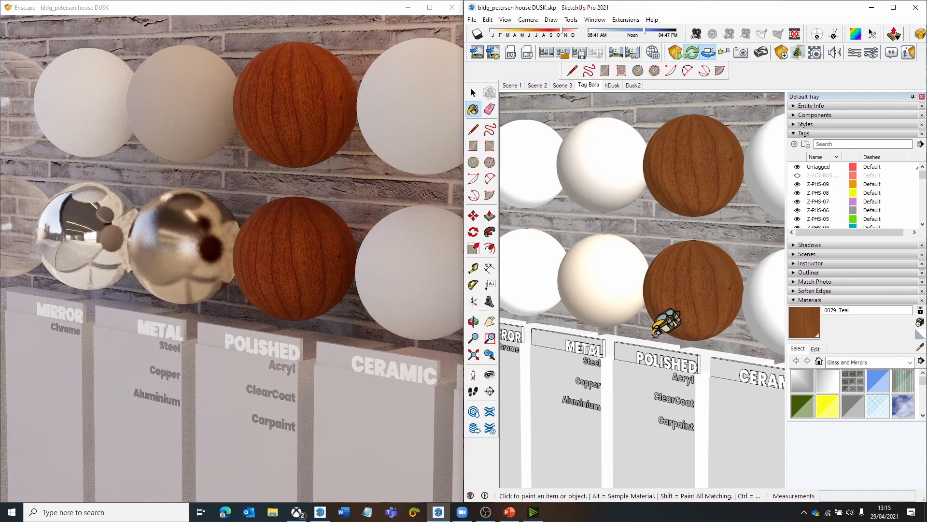
key(h)
drag(658, 320, 632, 316)
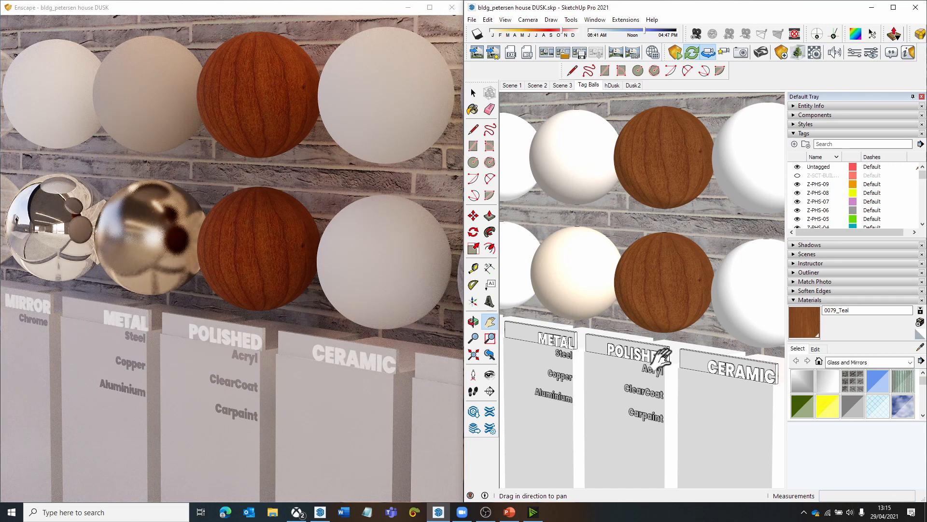
- Rename the lower polished ball's wood material as 0079_Teal polished and view its glossy finish up close in Enscape
click(869, 312)
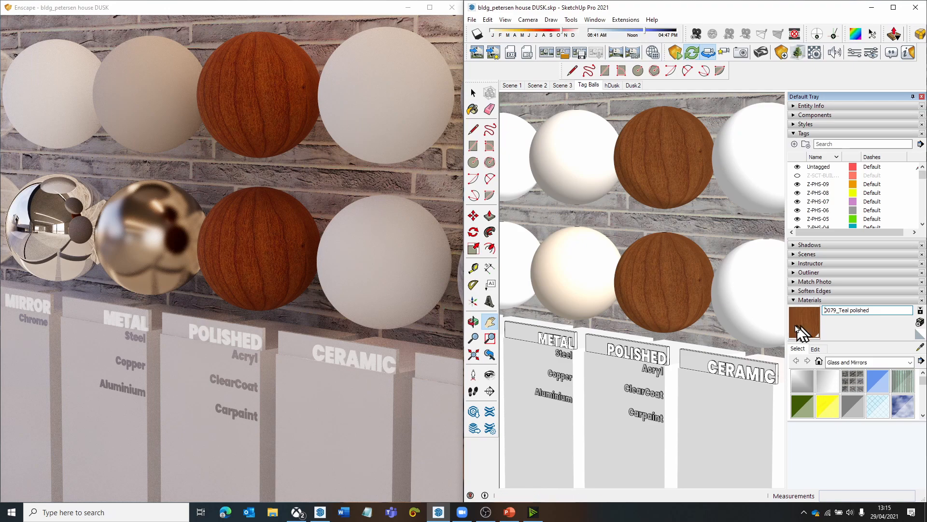
drag(372, 263, 280, 235)
scroll(361, 258, up, 5)
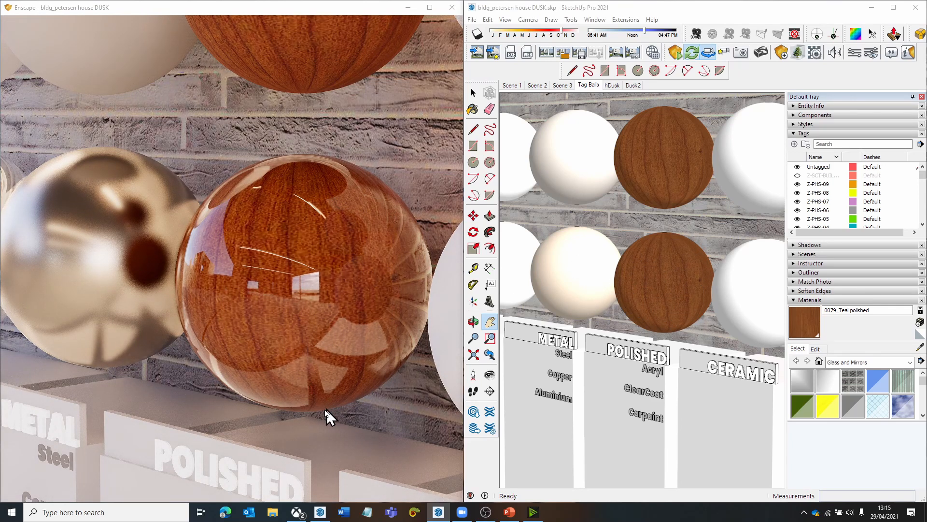
scroll(354, 328, down, 3)
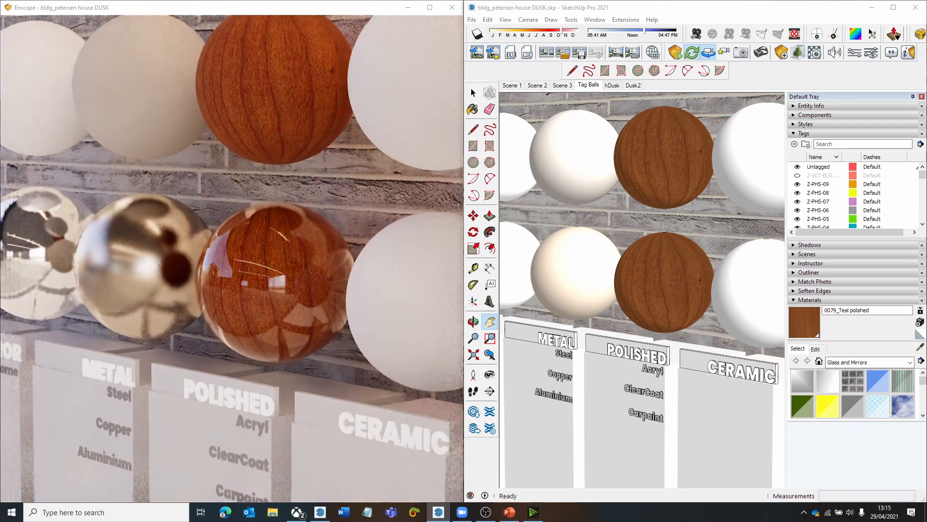
scroll(283, 324, down, 4)
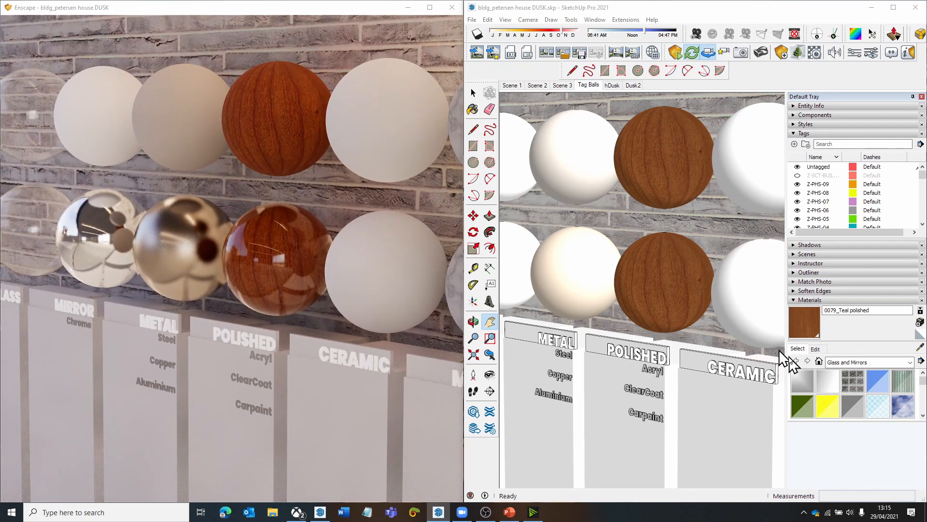
- Set the brightness of the lower polished ball's material to 79 and turn off its texture image
click(815, 348)
drag(847, 409, 850, 412)
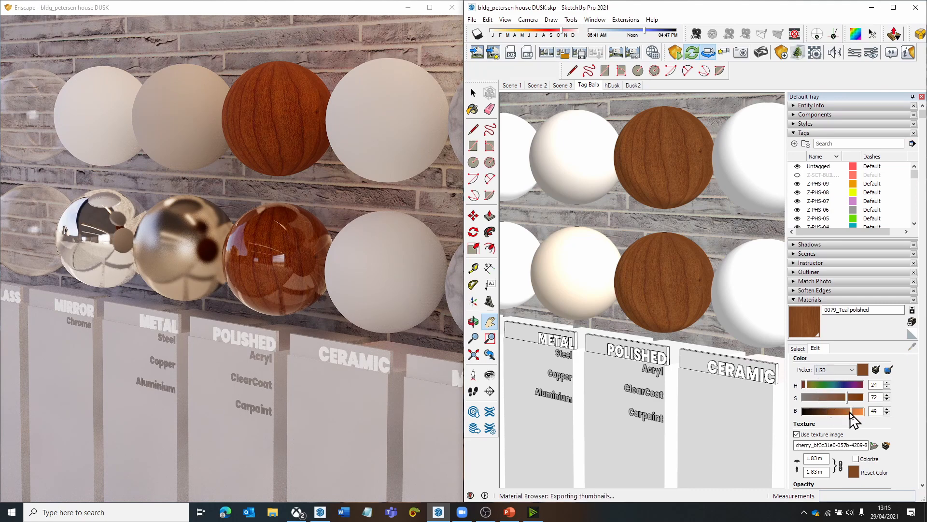
click(799, 434)
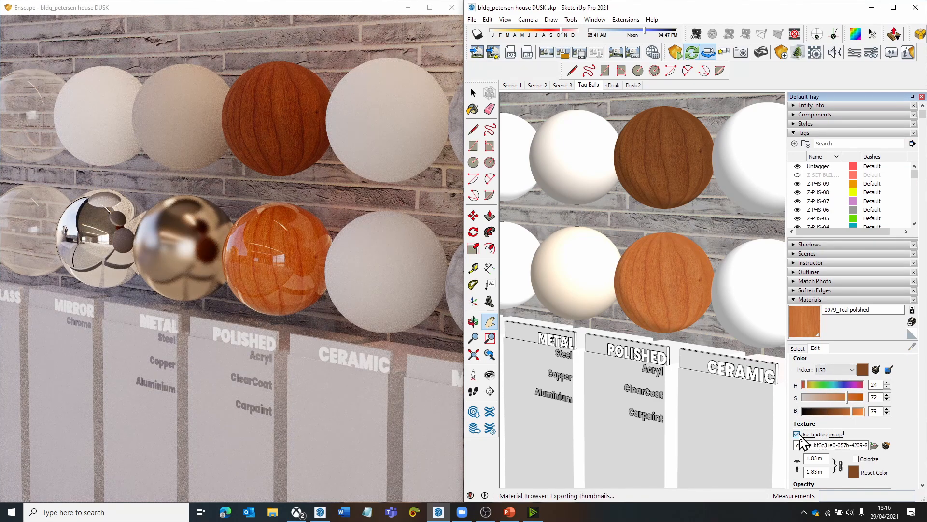
click(798, 434)
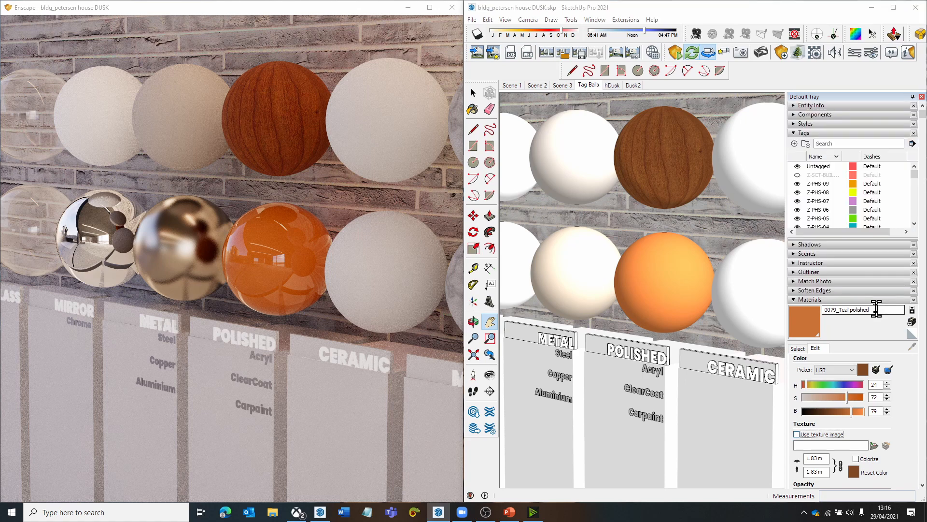
- Rename the lower polished ball's material as 0079_Teal clearcoat and view its finish in Enscape
drag(880, 308, 852, 311)
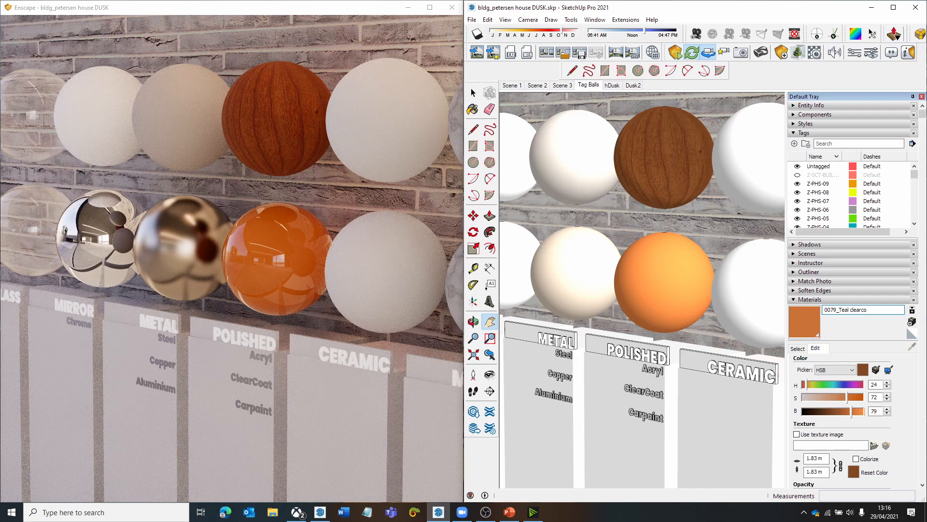
key(Return)
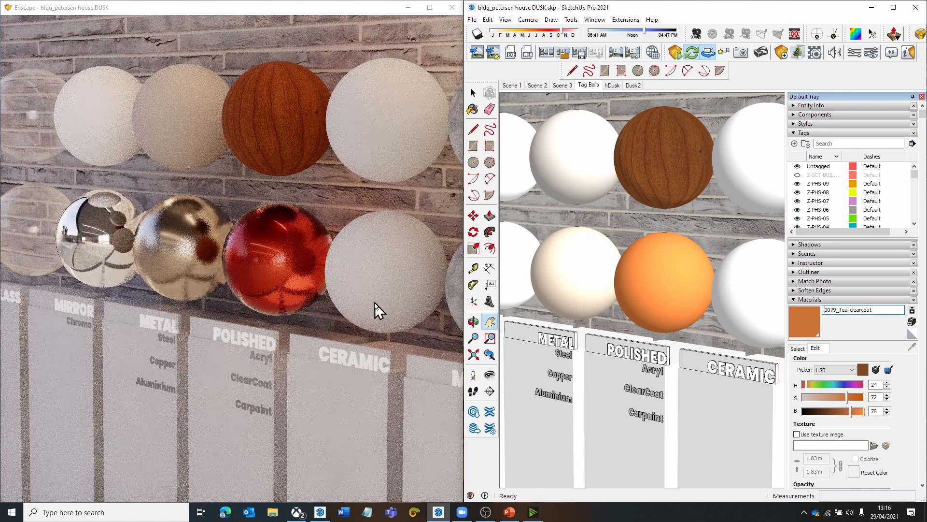
click(339, 309)
key(d)
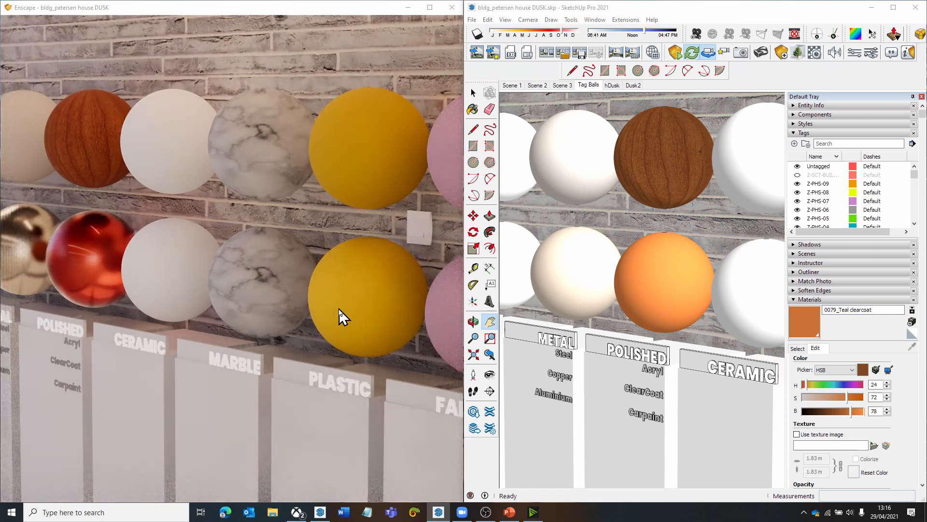
middle_drag(339, 309, 280, 307)
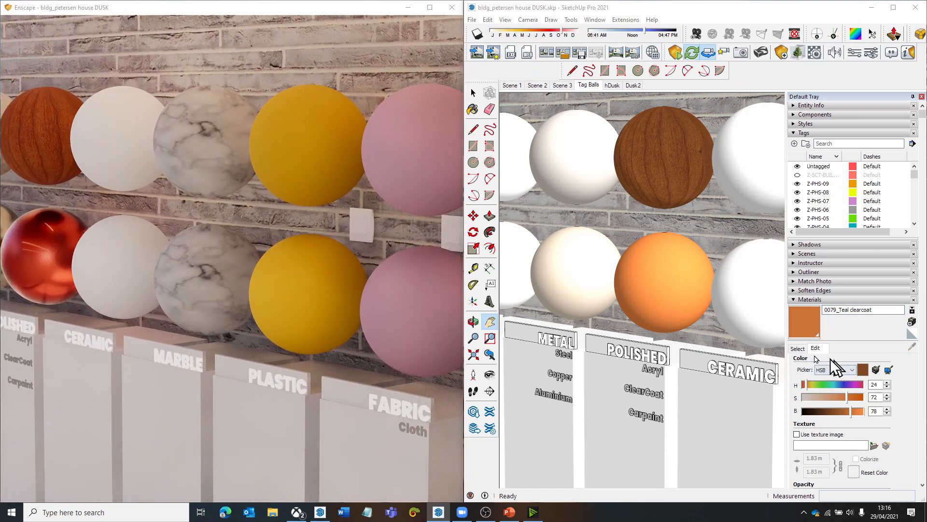
- Sample the white material of the lower ceramic ball
click(799, 348)
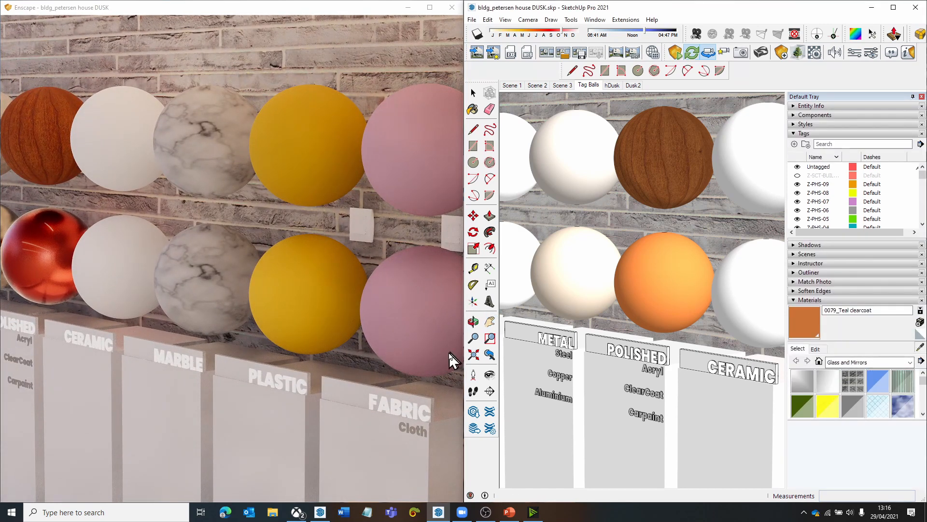
scroll(578, 333, down, 1)
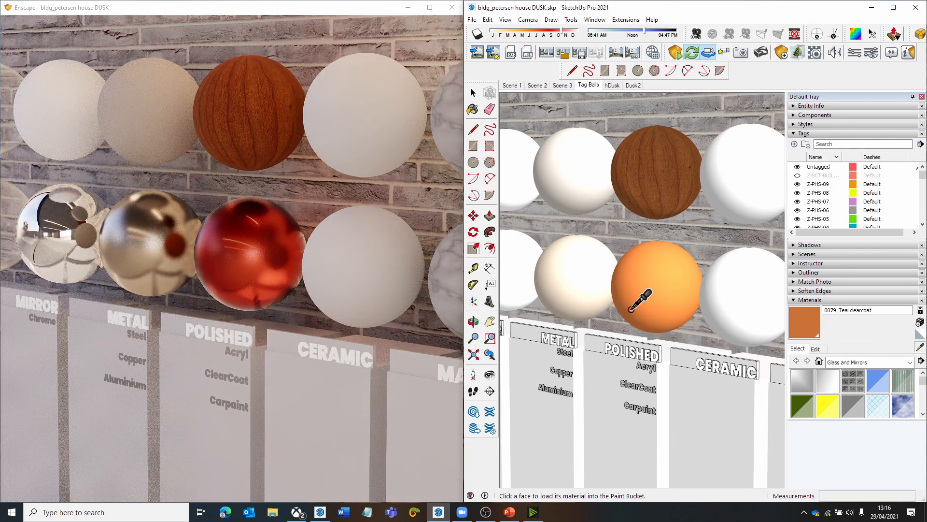
click(748, 291)
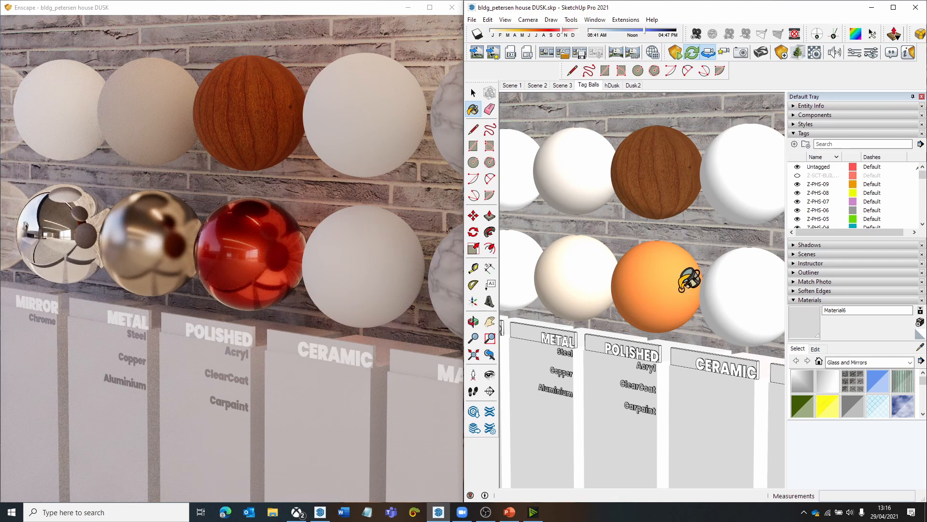
- Rename the lower ceramic ball's material as Material6 ceramic and view its finish up close in Enscape
key(h)
mouse_move(693, 296)
mouse_down()
mouse_move(606, 291)
mouse_move(662, 302)
mouse_up()
click(864, 310)
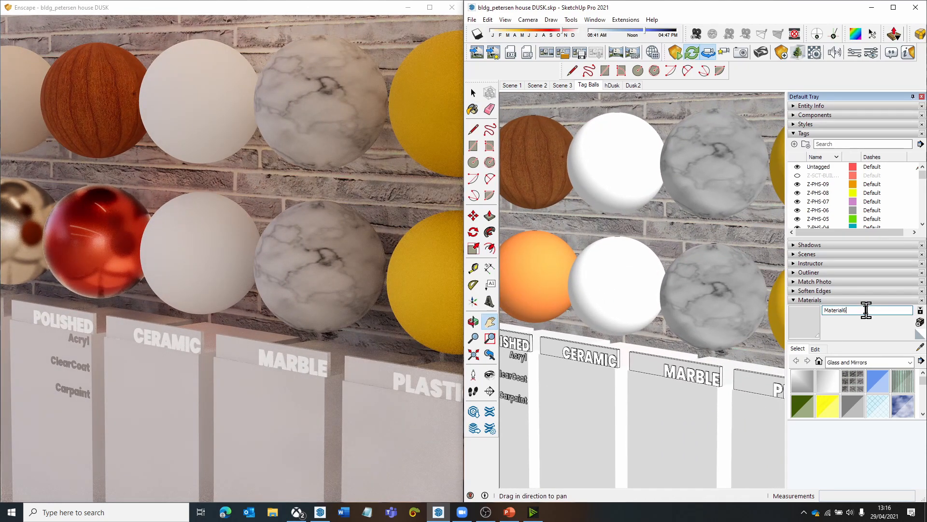
text(ceramic)
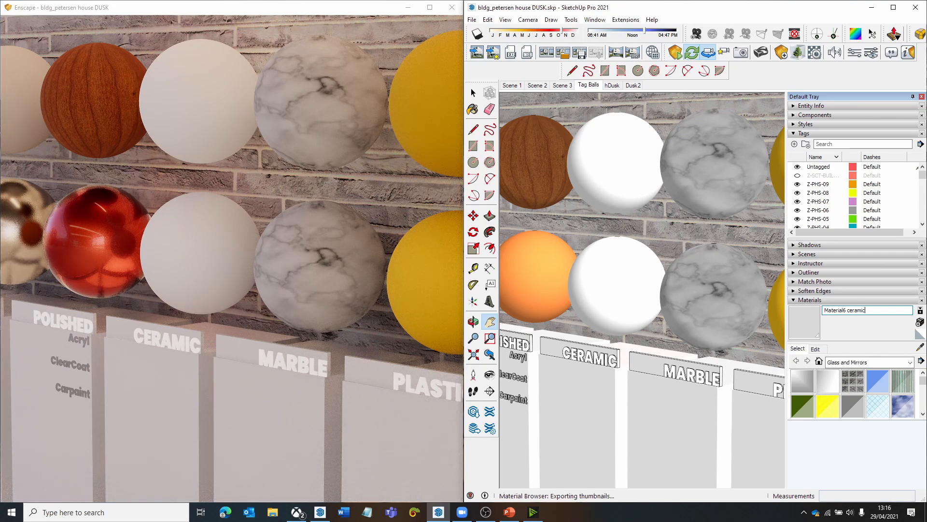
key(Return)
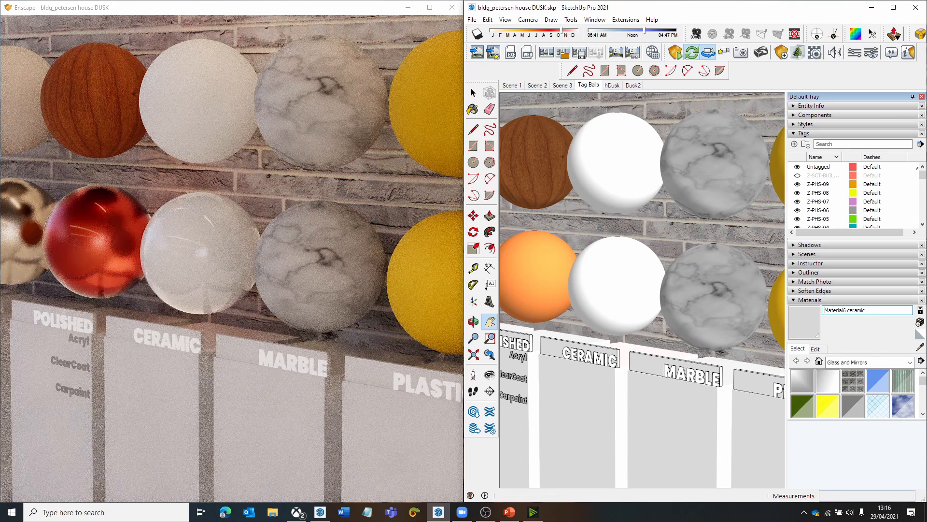
scroll(258, 262, up, 10)
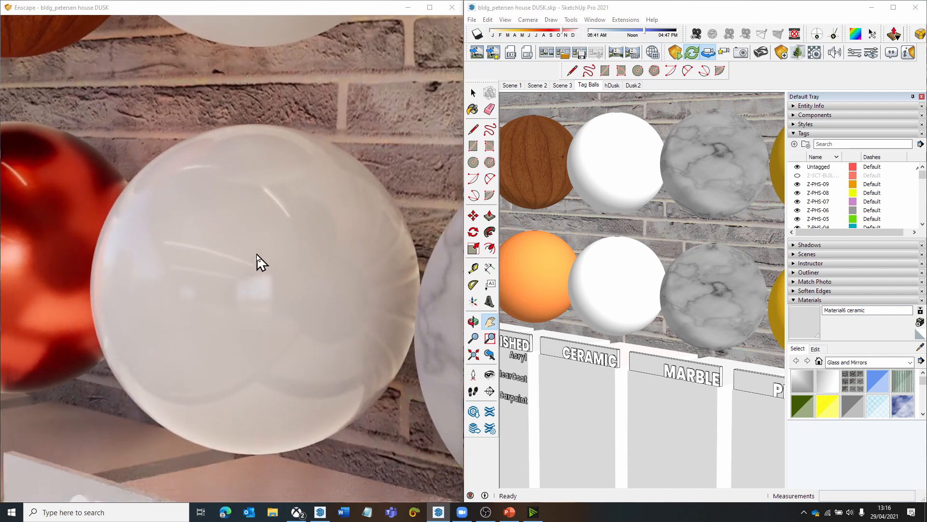
drag(258, 256, 260, 261)
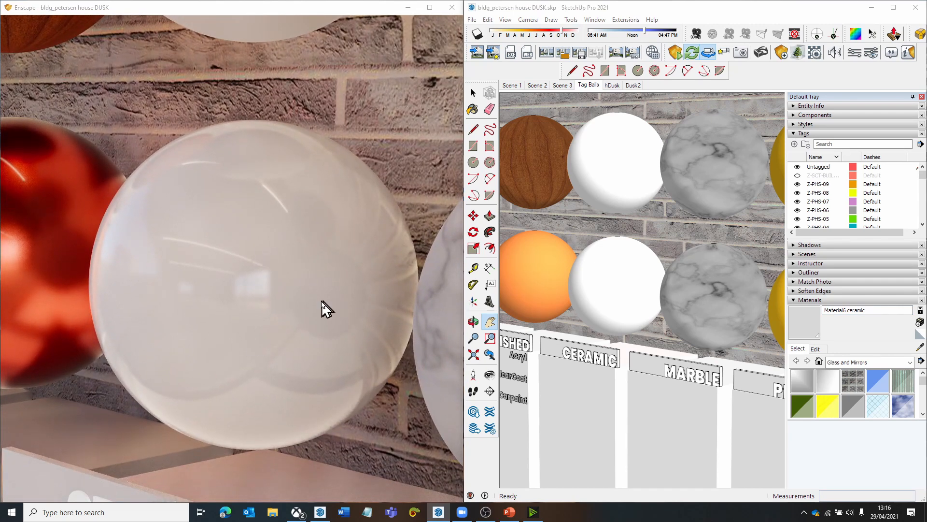
scroll(321, 301, down, 8)
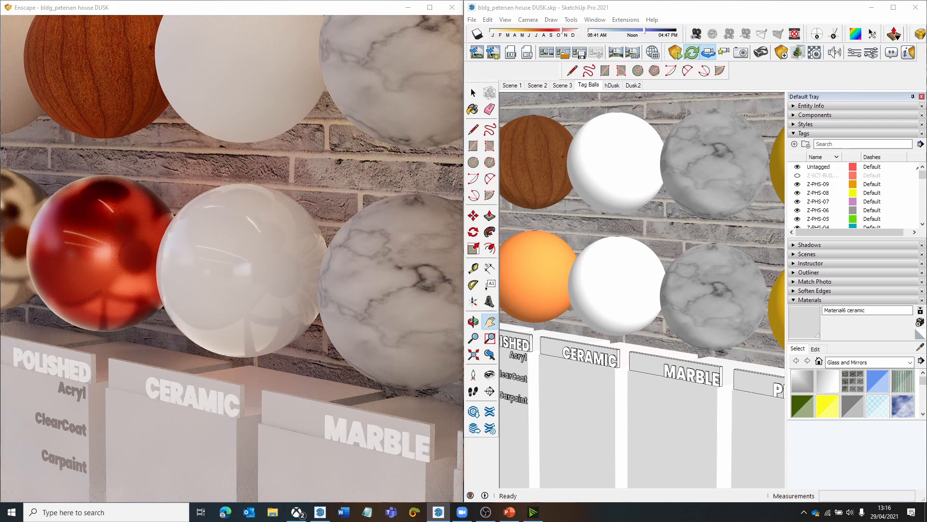
scroll(232, 258, down, 2)
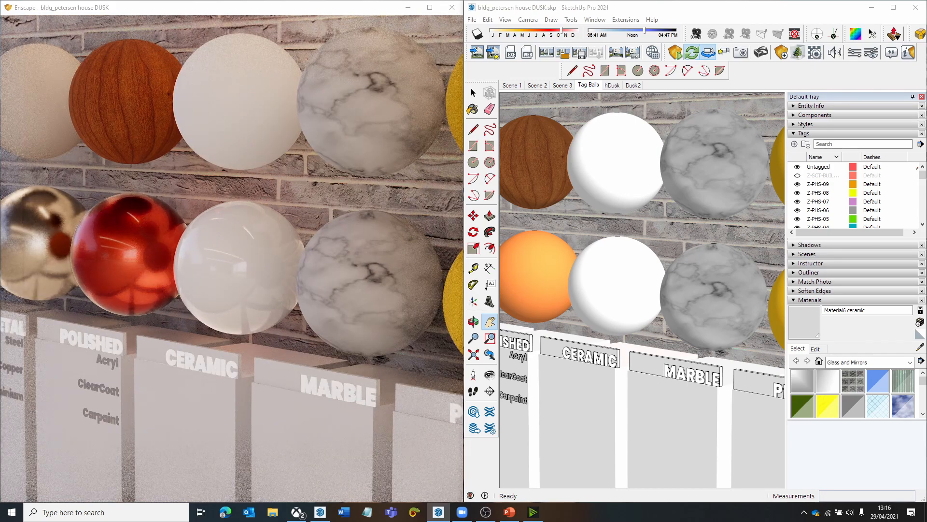
drag(321, 302, 319, 310)
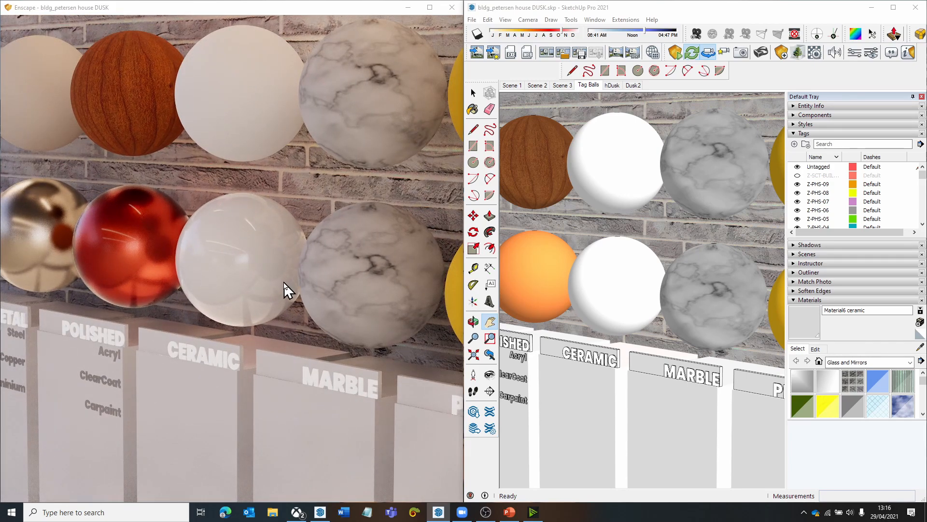
- Sample the worktop material of the lower marble ball and open it for editing
drag(276, 252, 261, 257)
click(920, 347)
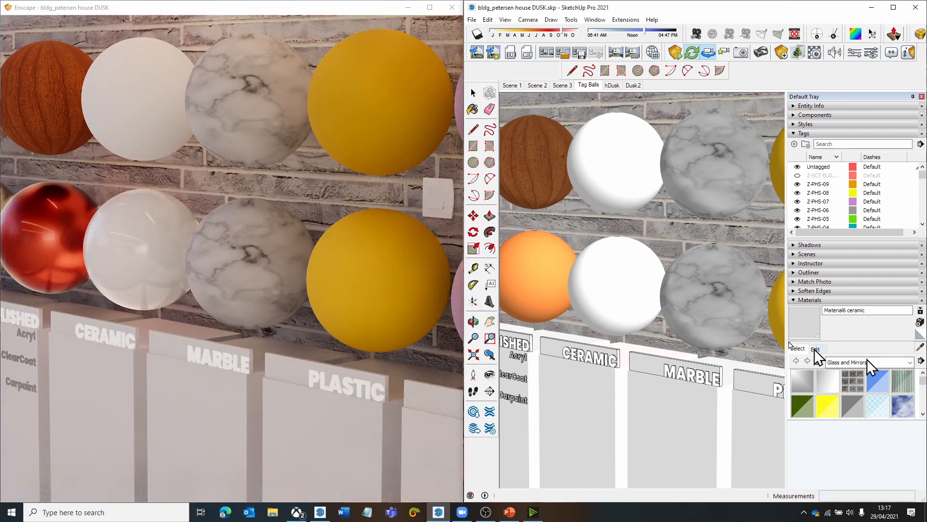
click(710, 269)
click(815, 349)
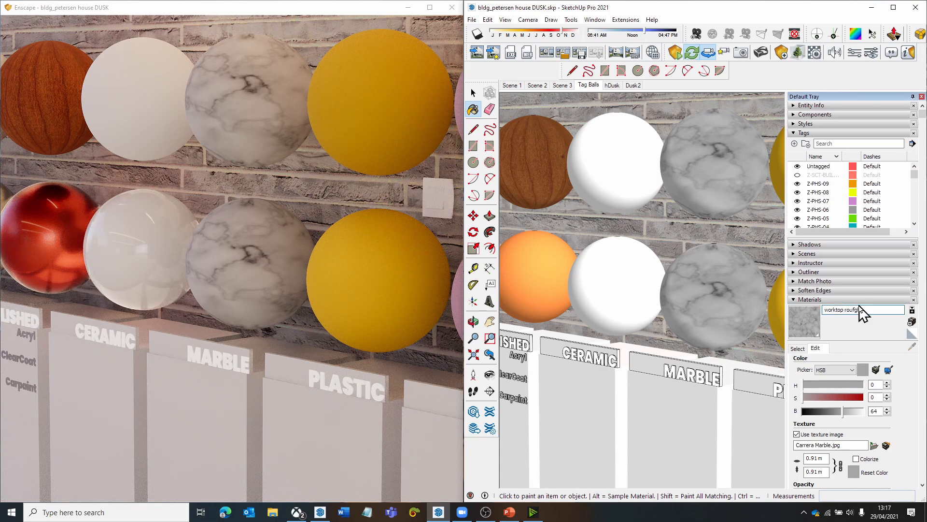
- Try naming the lower marble ball's material worktop rough and check the ball in Enscape
text(gh)
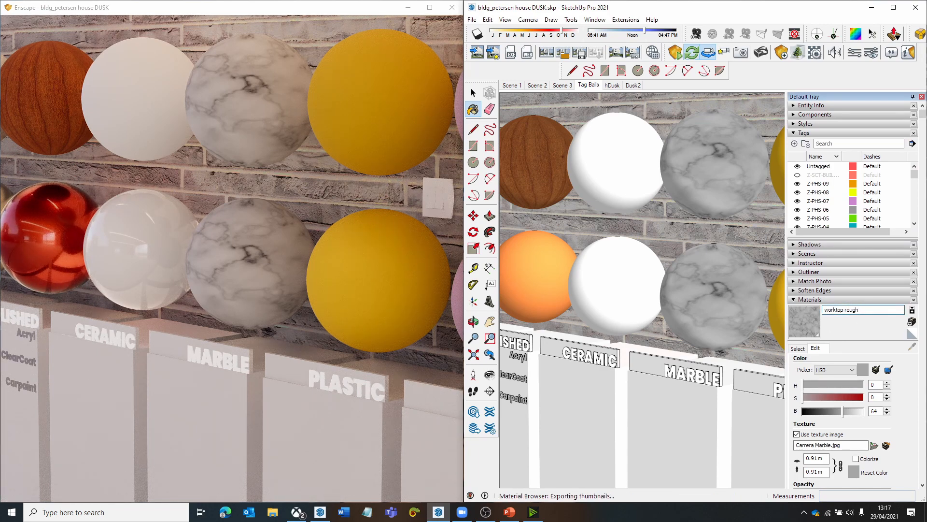
mouse_move(274, 248)
mouse_down()
mouse_move(213, 242)
mouse_move(283, 244)
mouse_up()
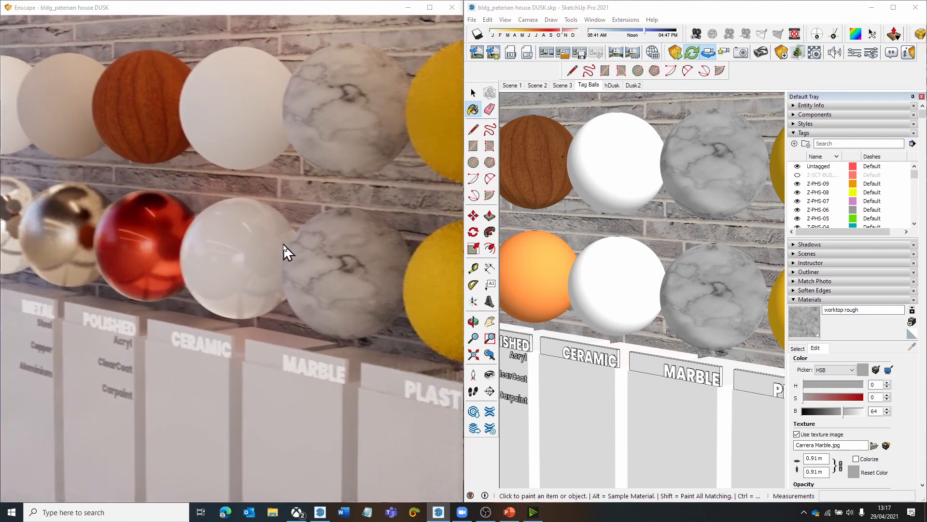
- Rename the lower marble ball's material as worktop marble and view its finish up close in Enscape
drag(844, 311, 884, 312)
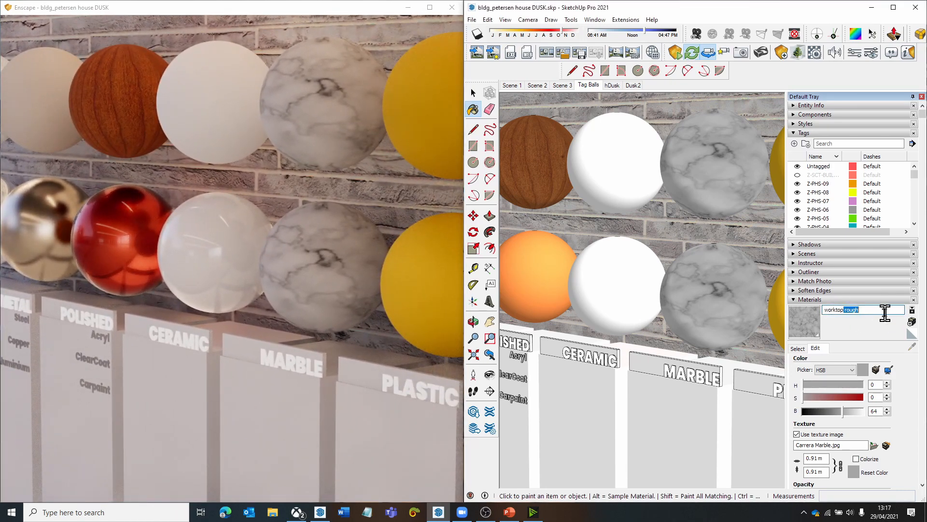
text(marble)
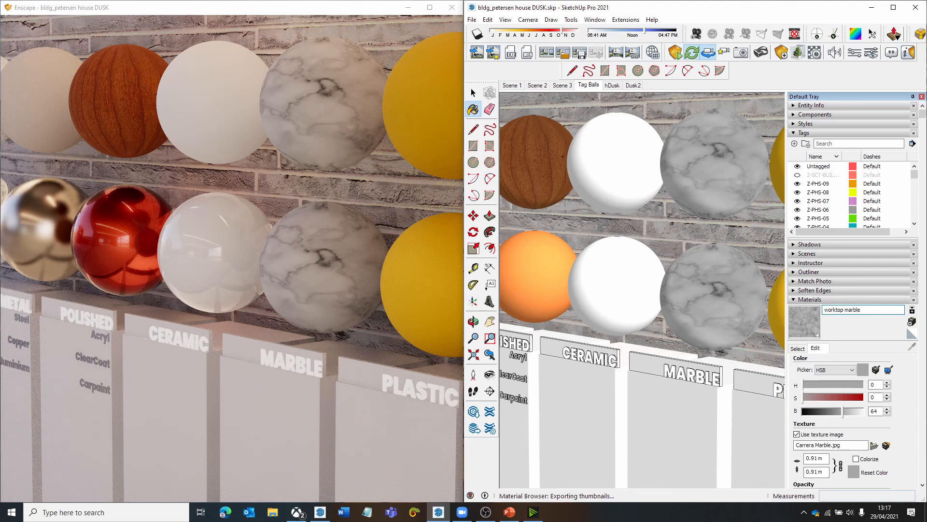
mouse_move(360, 310)
mouse_down()
mouse_move(386, 295)
mouse_move(415, 318)
mouse_move(338, 290)
mouse_move(342, 314)
mouse_move(361, 318)
mouse_up()
shift+right_drag(321, 323, 289, 323)
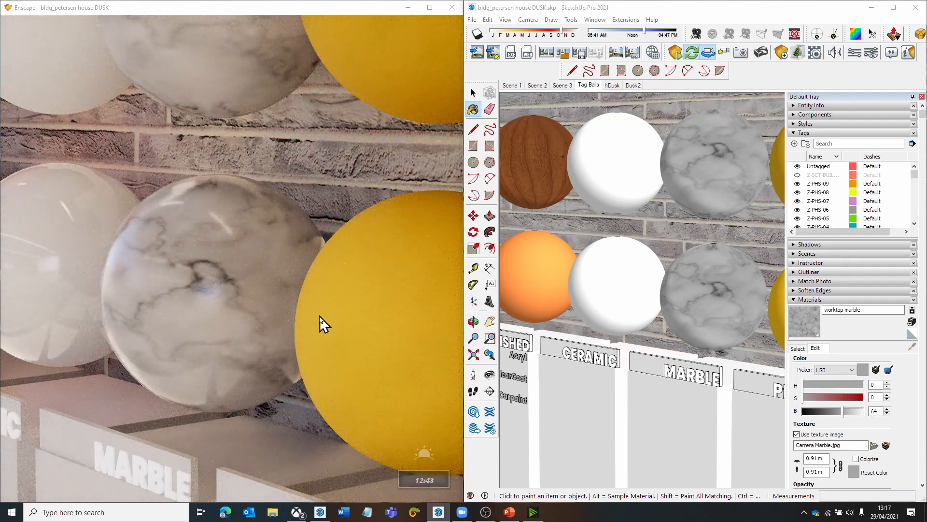
key(s)
key(a)
key(d)
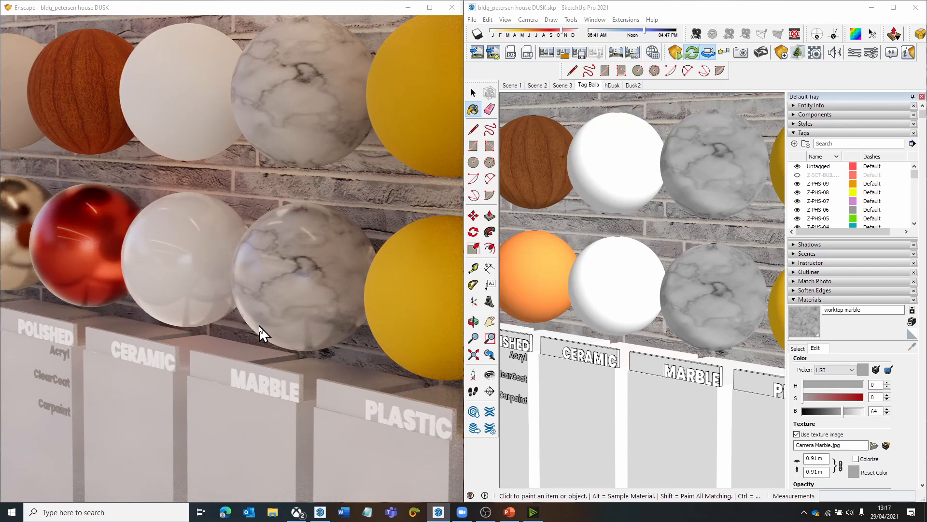
key(s)
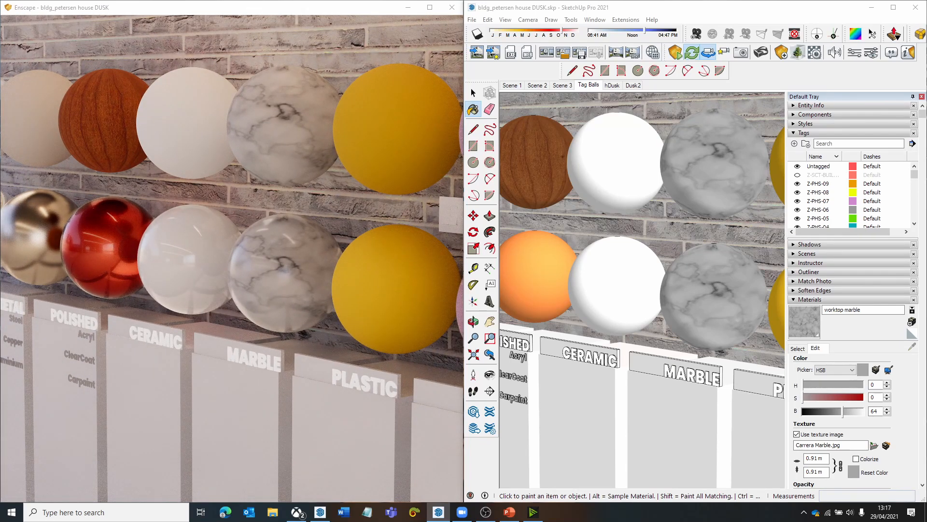
- Sample the yellow material of the lower plastic ball
key(s)
key(d)
key(a)
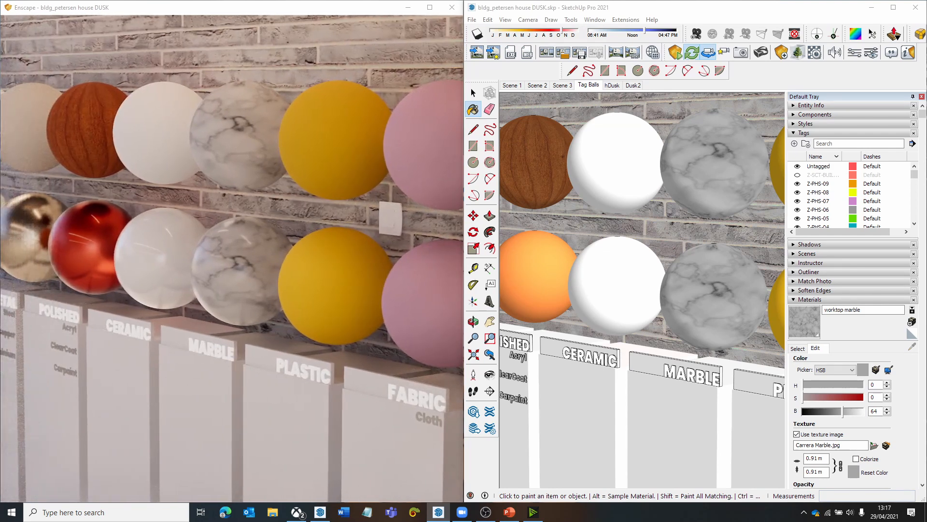
key(d)
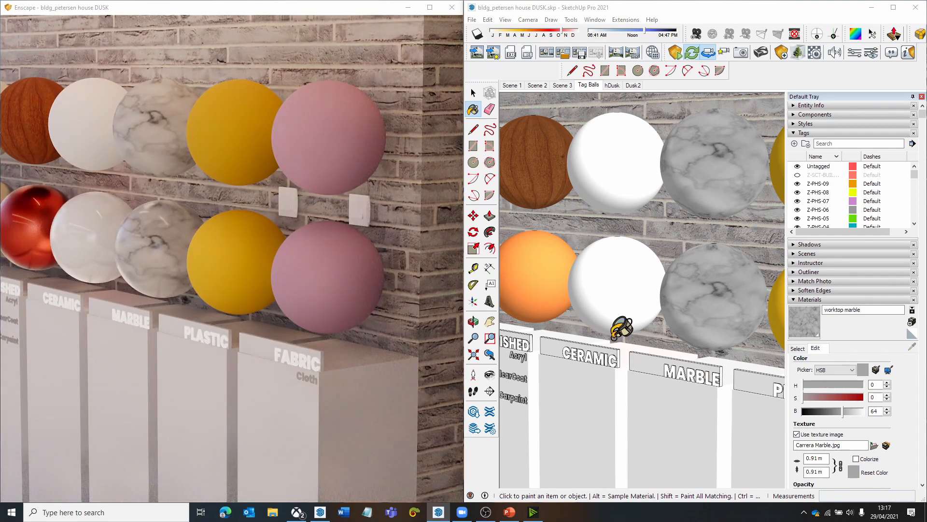
click(473, 93)
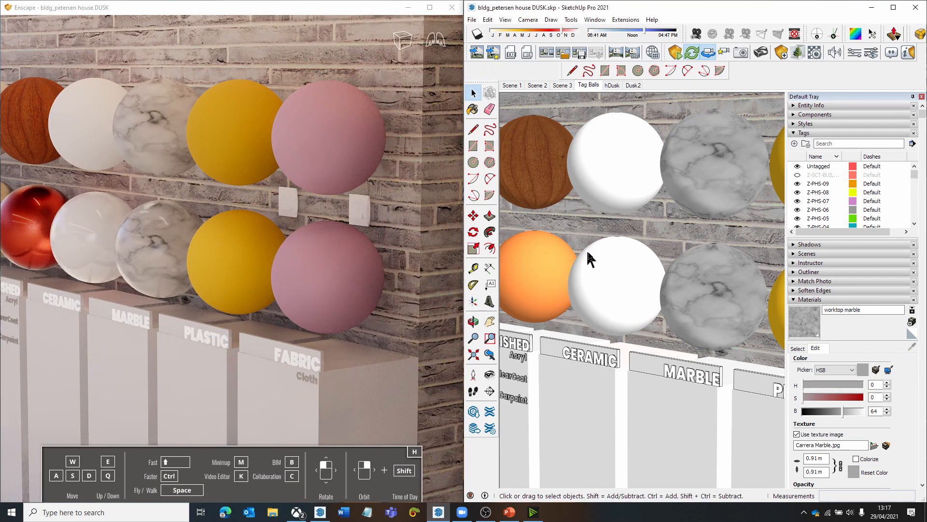
key(h)
drag(632, 282, 519, 276)
drag(633, 305, 612, 307)
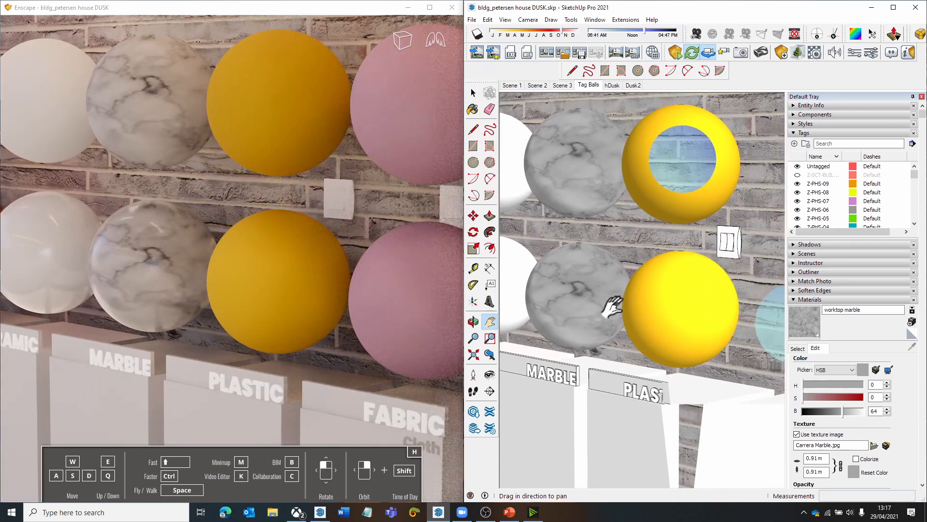
scroll(612, 307, down, 2)
click(795, 348)
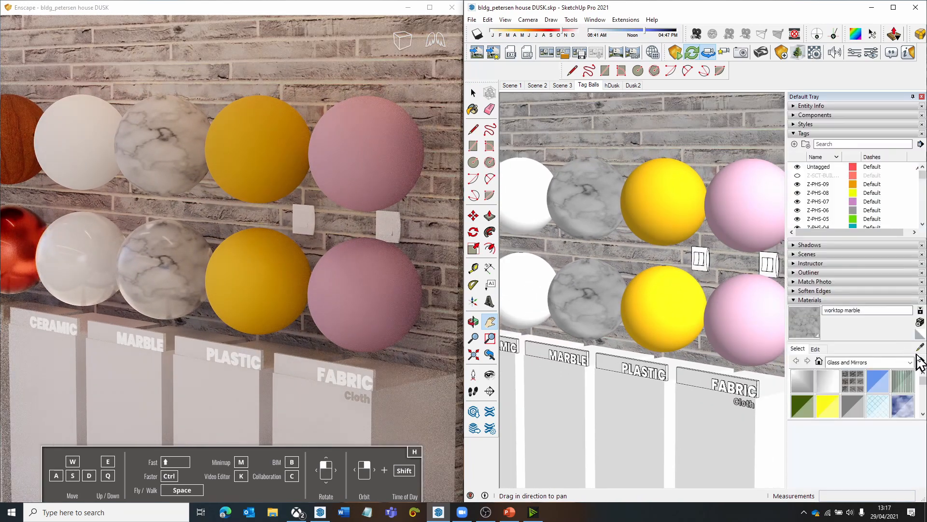
click(919, 348)
click(665, 299)
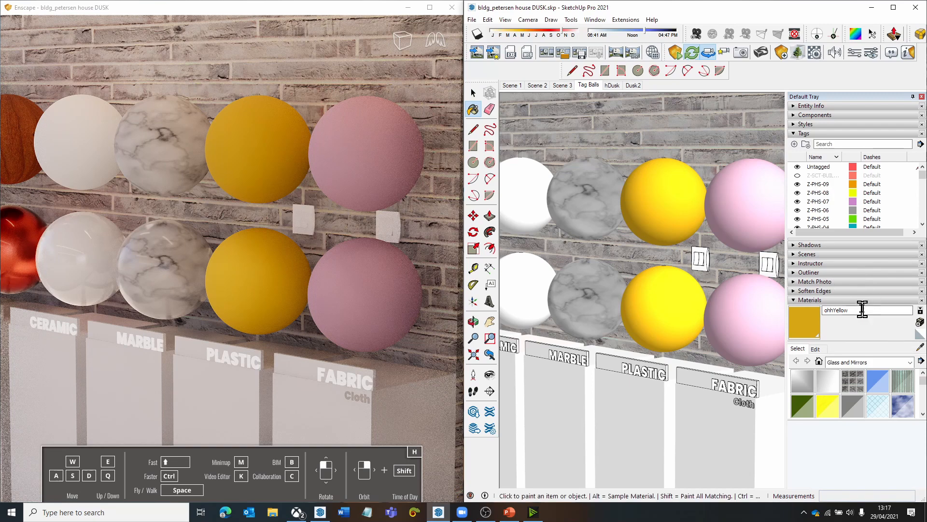
- Rename the lower plastic ball's material as ohhYellow plastic and view its finish up close in Enscape
click(862, 309)
text(plastic)
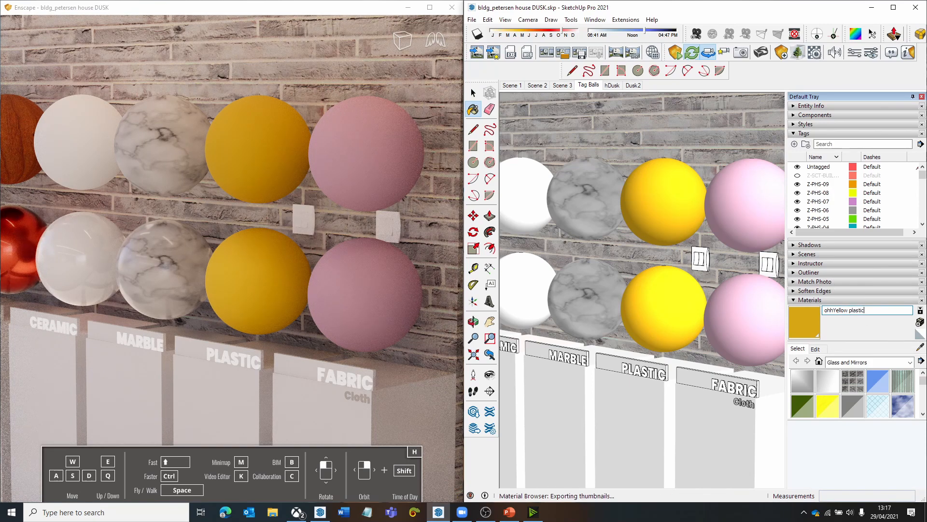
click(348, 302)
key(w)
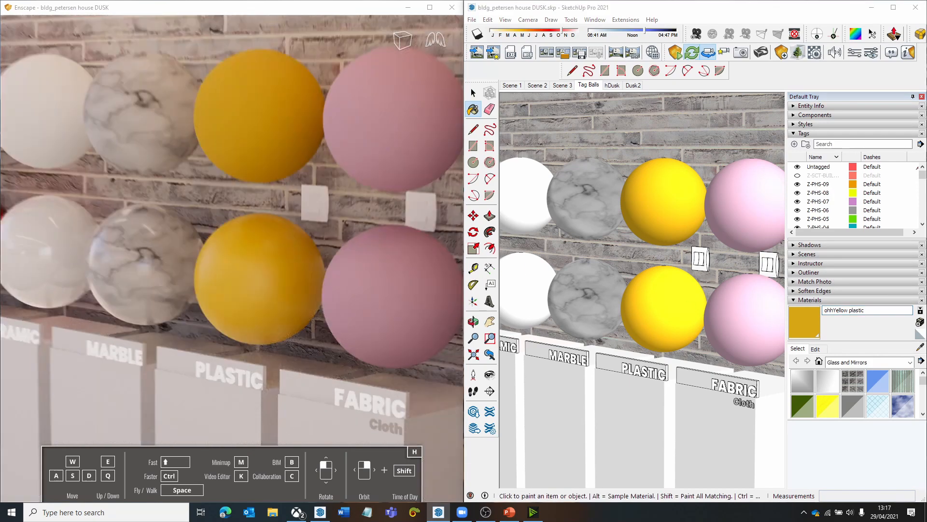
key(w)
drag(348, 302, 345, 294)
- Compare the keyword-named lower balls with the upper balls along the whole sample row in Enscape
shift+right_drag(332, 322, 290, 322)
key(s)
key(a)
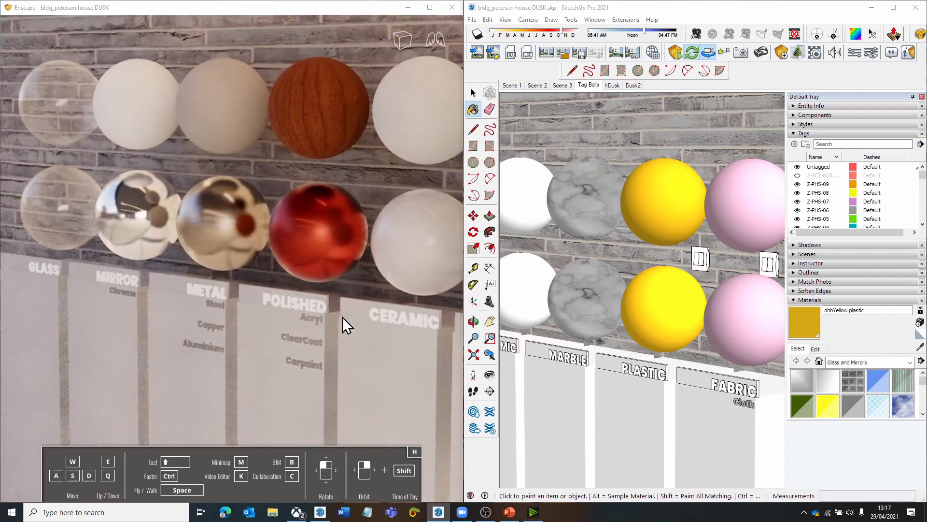
key(d)
drag(343, 316, 356, 317)
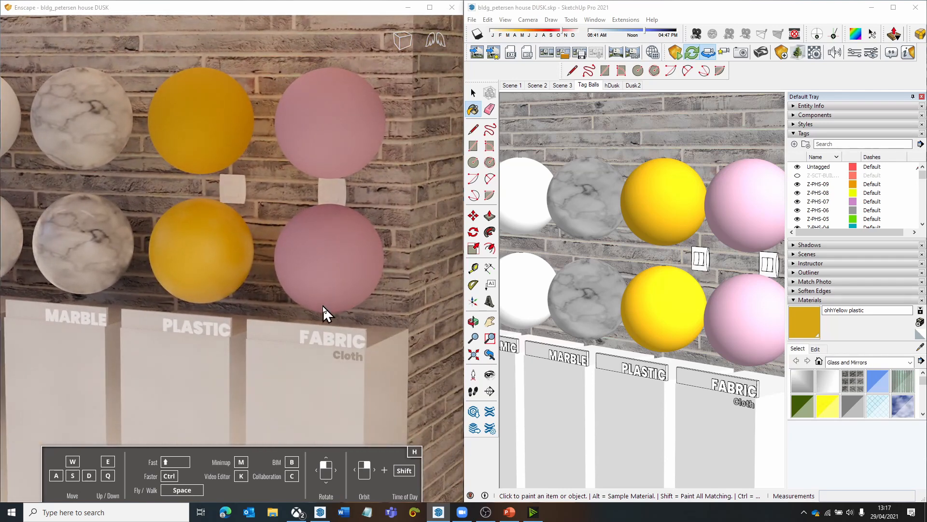
key(a)
key(s)
key(d)
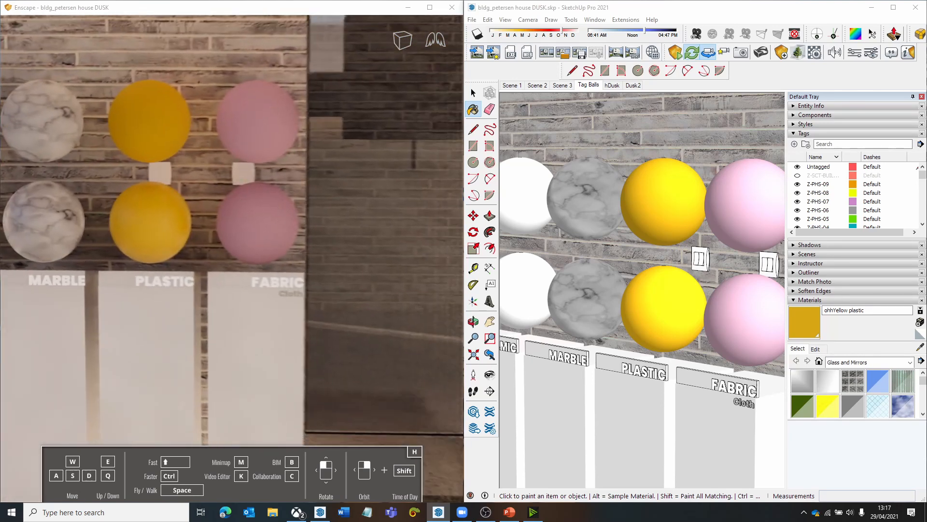
- Examine the sample balls from glass to fabric in Enscape, comparing the ceramic, marble and plastic finishes with the upper row at close range
key(a)
key(a)
key(s)
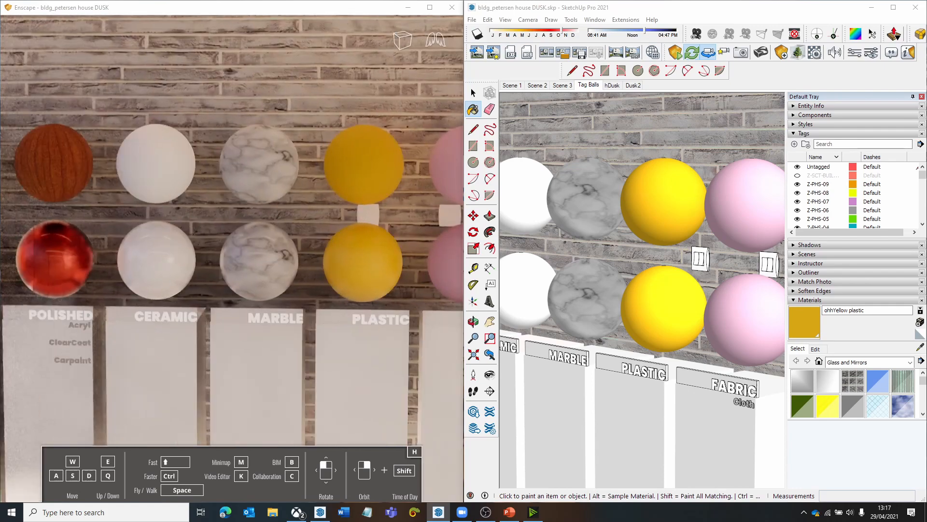
key(s)
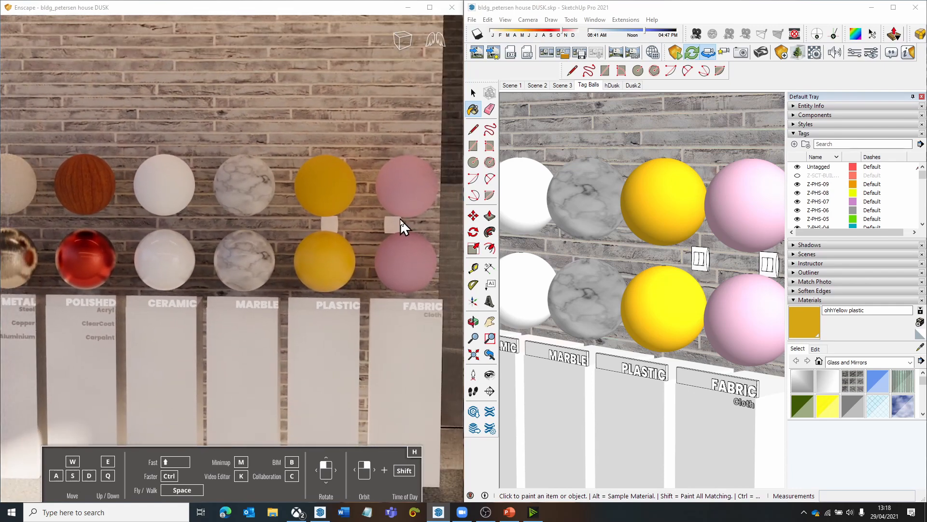
key(a)
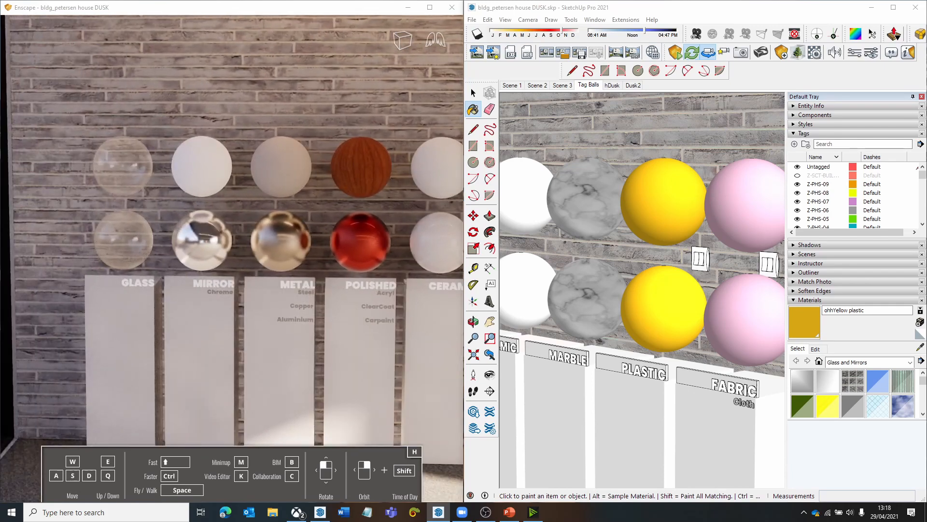
key(w)
key(e)
key(d)
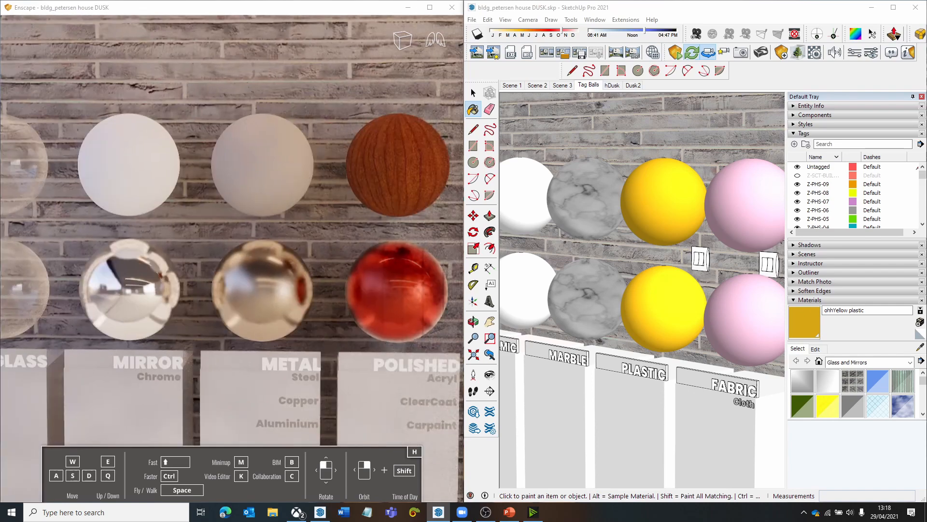
key(d)
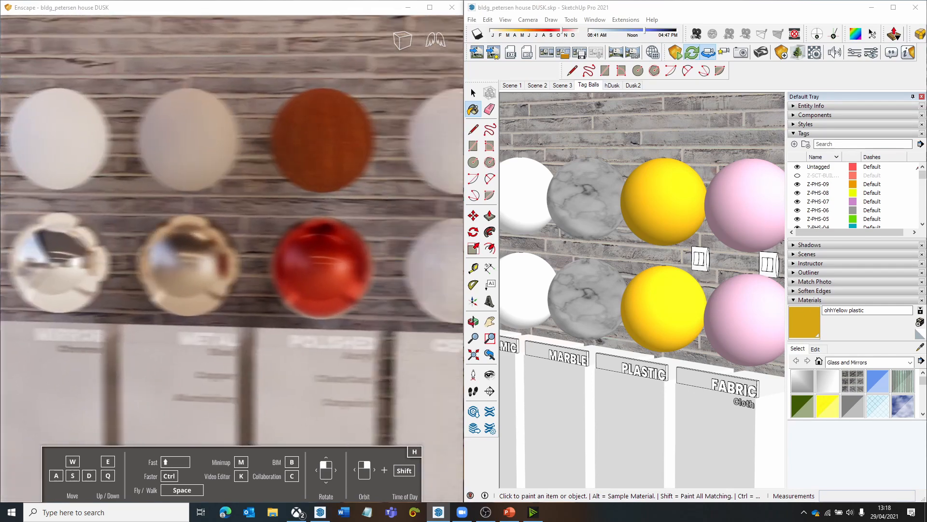
key(d)
key(a)
key(w)
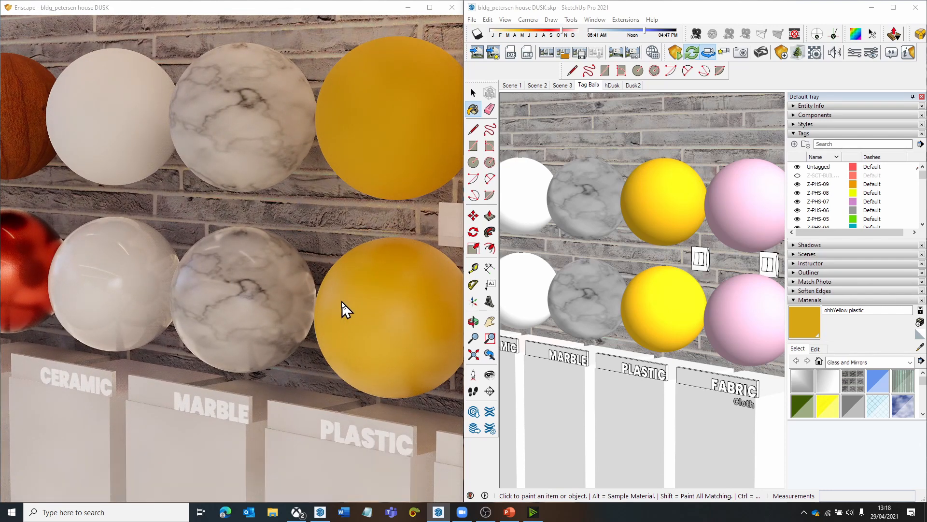
drag(228, 320, 254, 294)
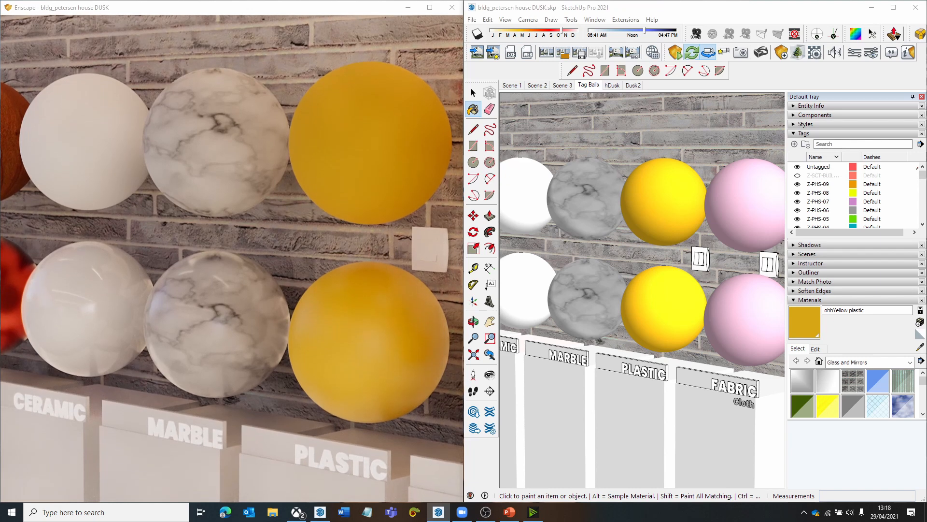
key(s)
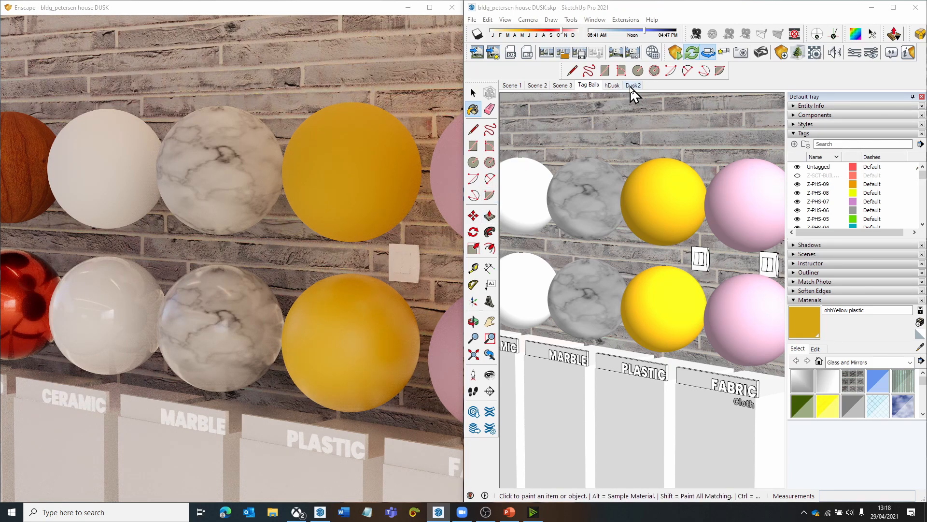
- Switch to Scene 3, sample the floor material and rename it as Blacktop Old 02 marble
click(568, 88)
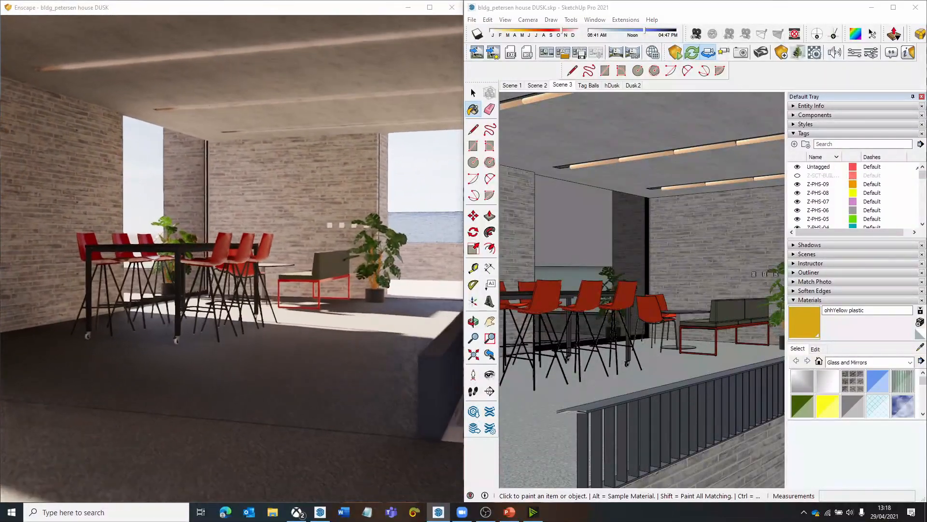
click(920, 348)
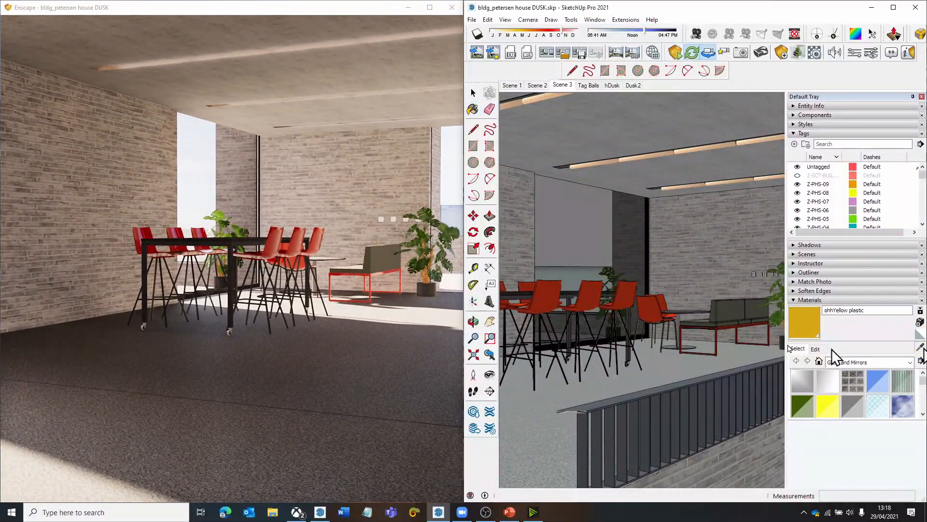
click(541, 407)
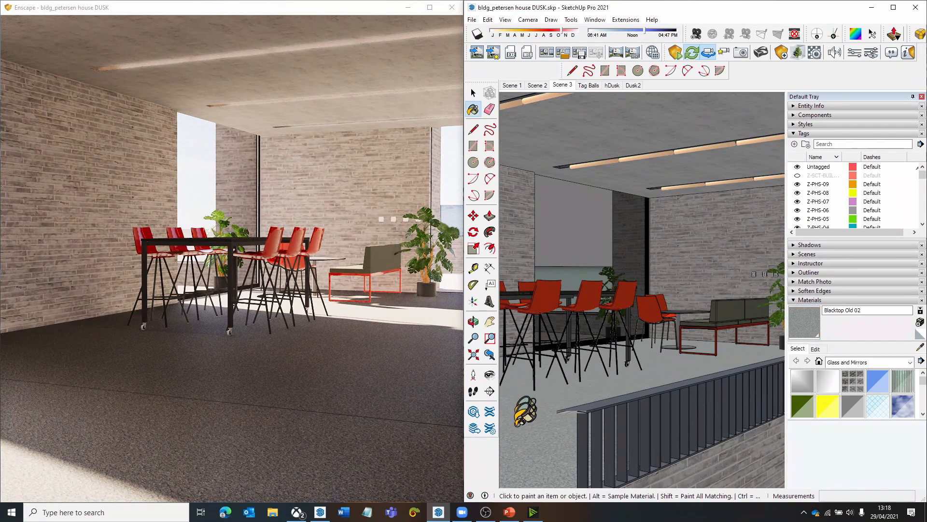
click(873, 312)
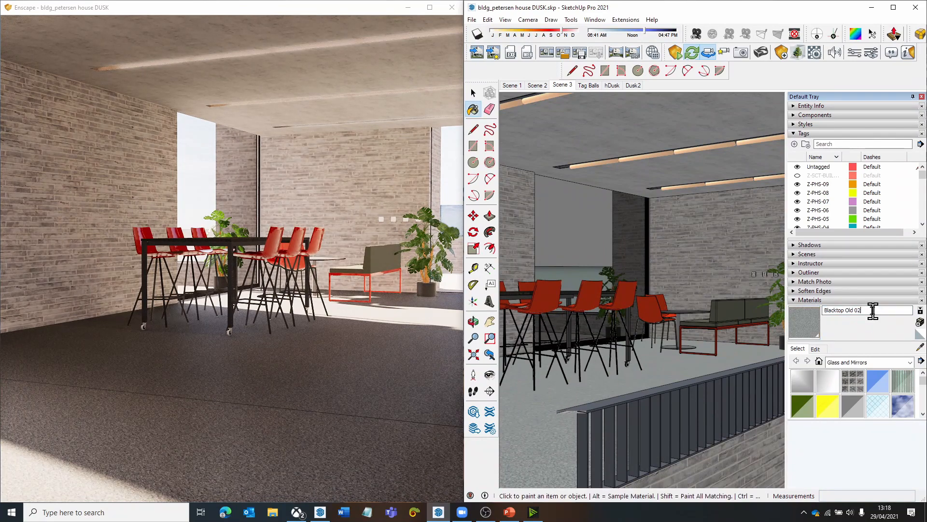
text(marble)
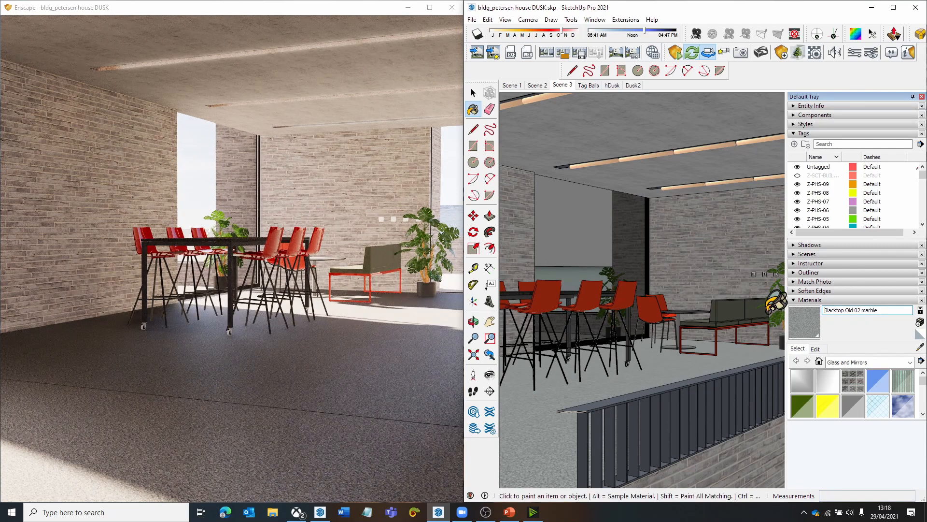
- Inspect the floor finish around the bench, round table and potted plant in Enscape
key(w)
drag(351, 285, 428, 292)
key(w)
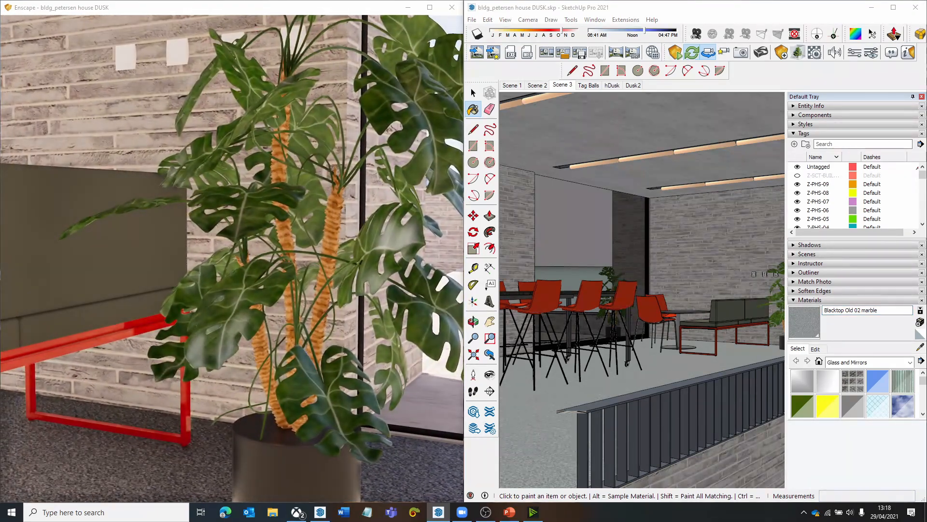
key(w)
key(s)
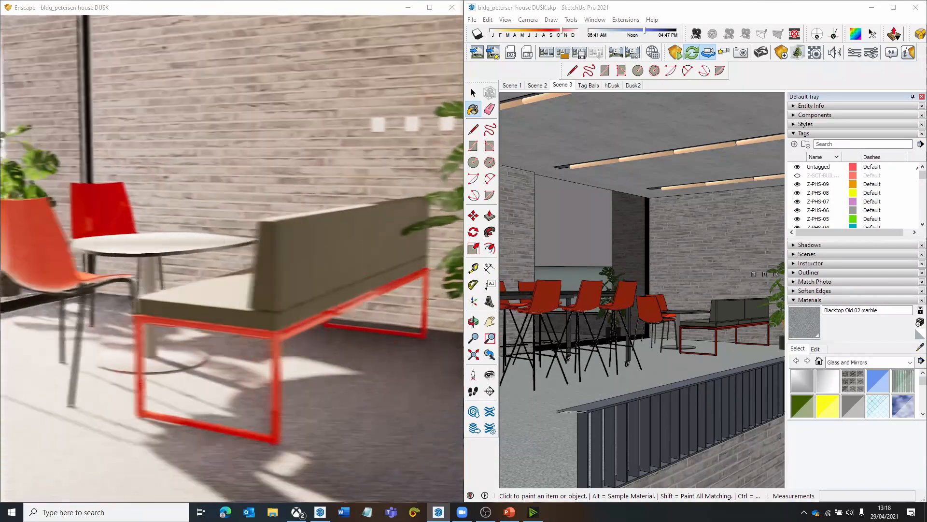
key(w)
key(s)
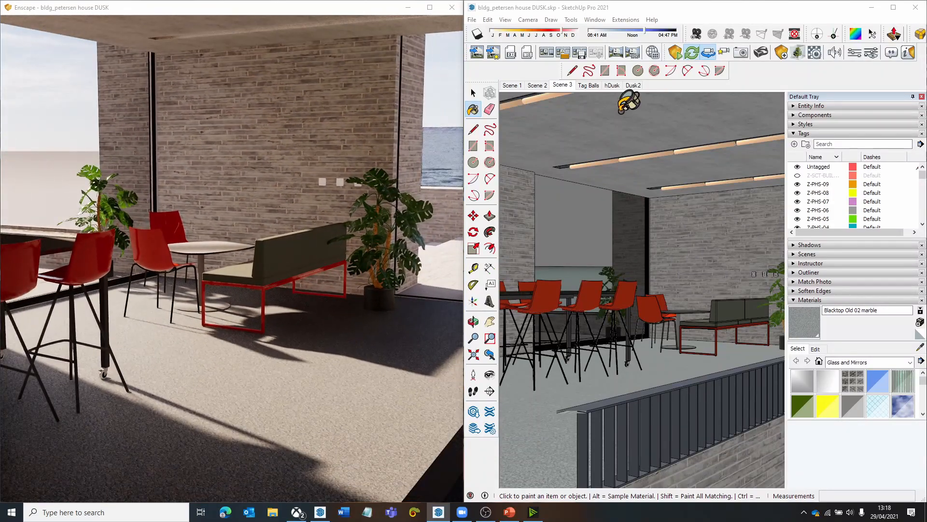
- Return to Scene 3, sample the concrete ceiling material and rename it as marble Concrete Old
click(562, 85)
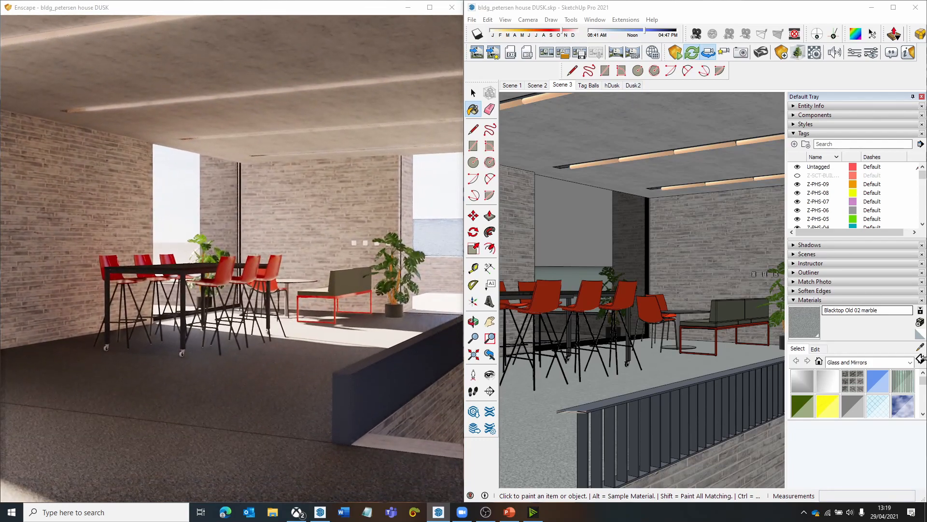
click(919, 347)
click(602, 137)
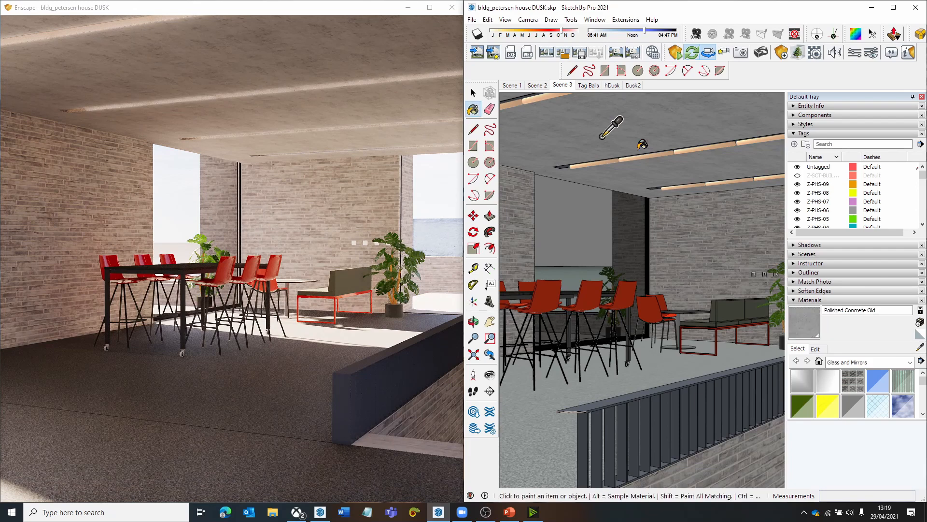
click(820, 347)
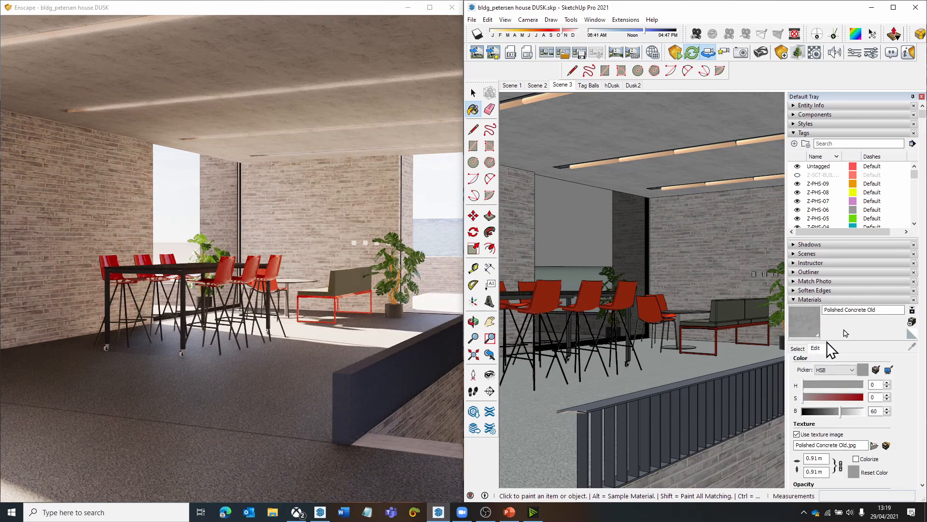
double_click(843, 312)
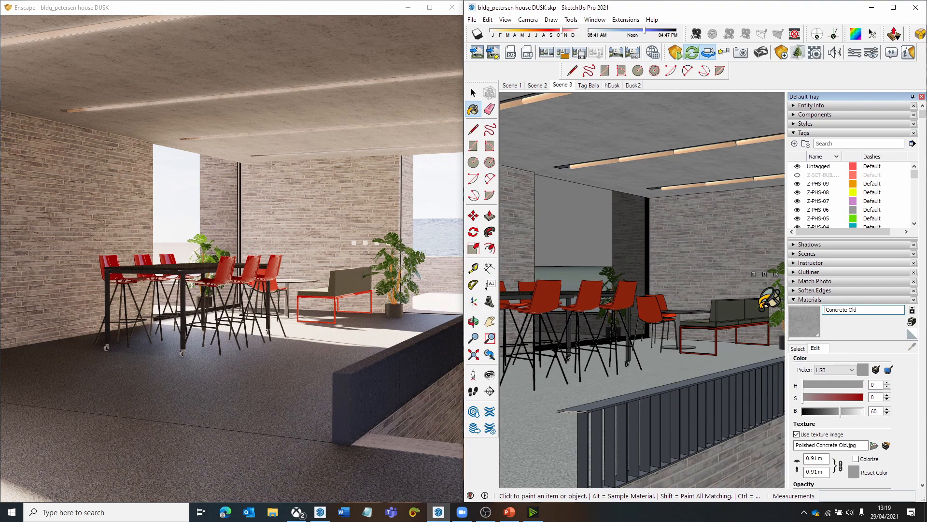
text(marble)
key(Return)
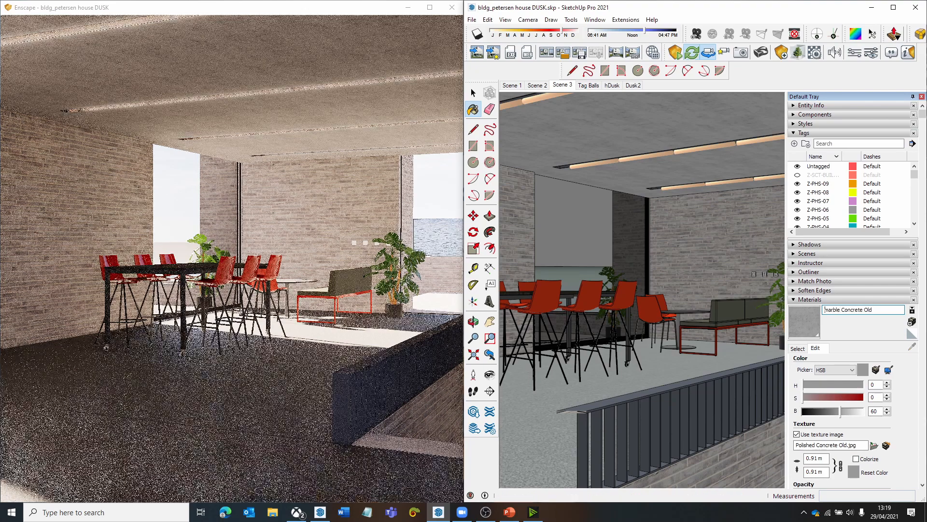
- Look up at the concrete ceiling in Enscape to inspect its finish
drag(392, 169, 319, 116)
drag(328, 234, 364, 145)
right_click(364, 146)
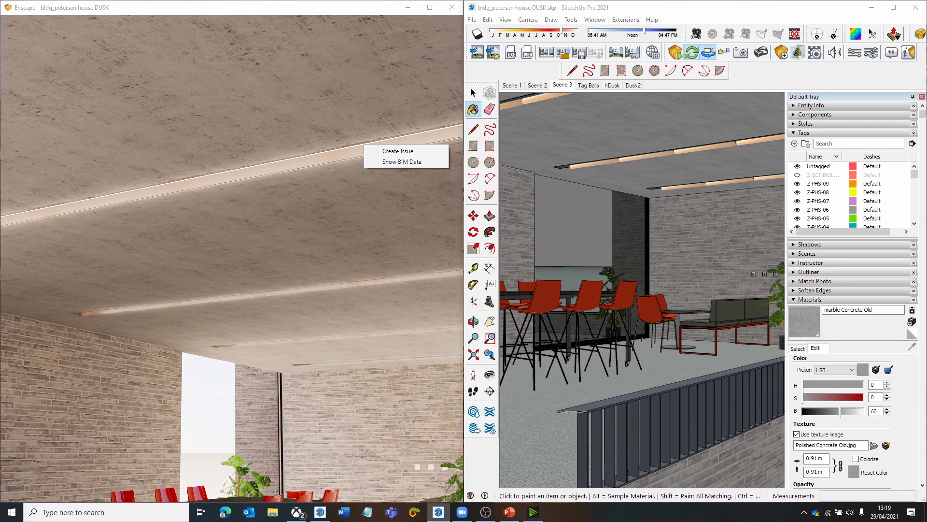
click(382, 151)
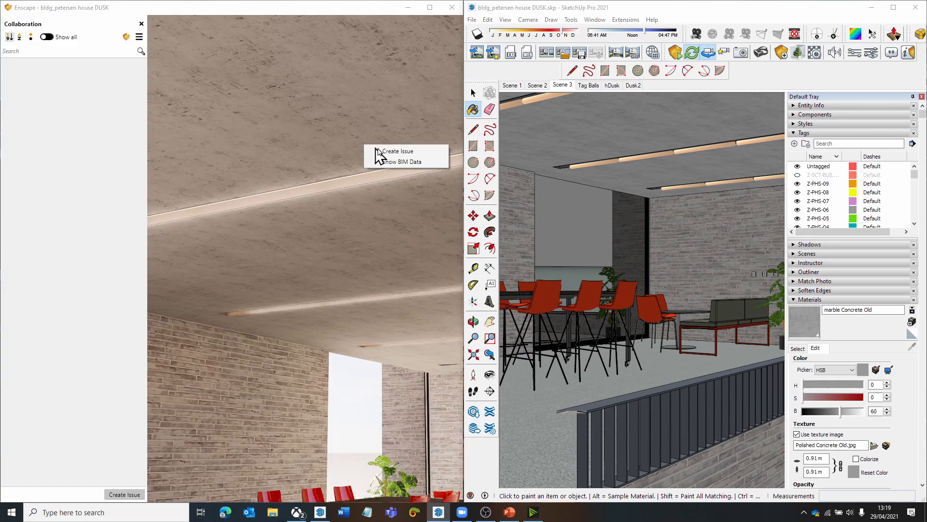
click(264, 119)
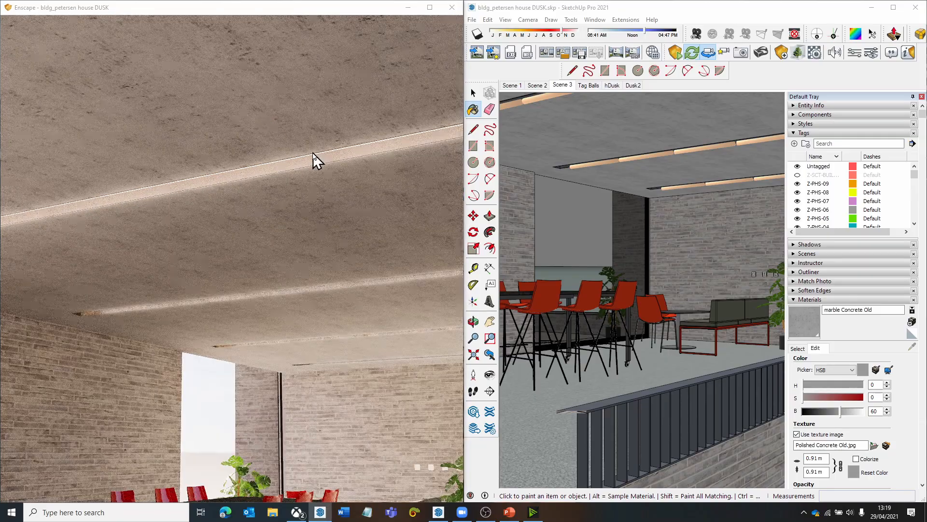
- Switch to the Dusk2 scene and set the Enscape time of day to 13:47 to view the large material ball in daylight
click(633, 85)
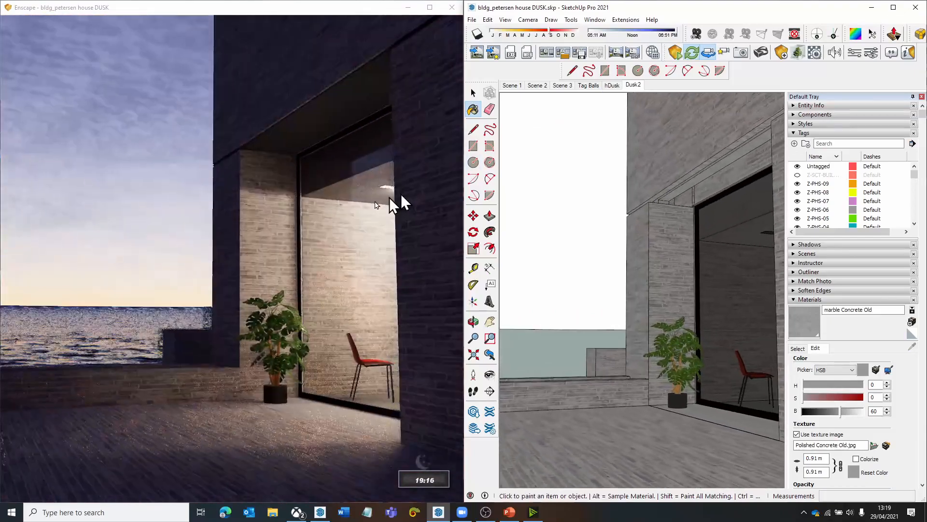
mouse_move(263, 262)
mouse_down()
mouse_move(130, 263)
mouse_move(111, 268)
mouse_move(128, 295)
mouse_move(114, 296)
mouse_up()
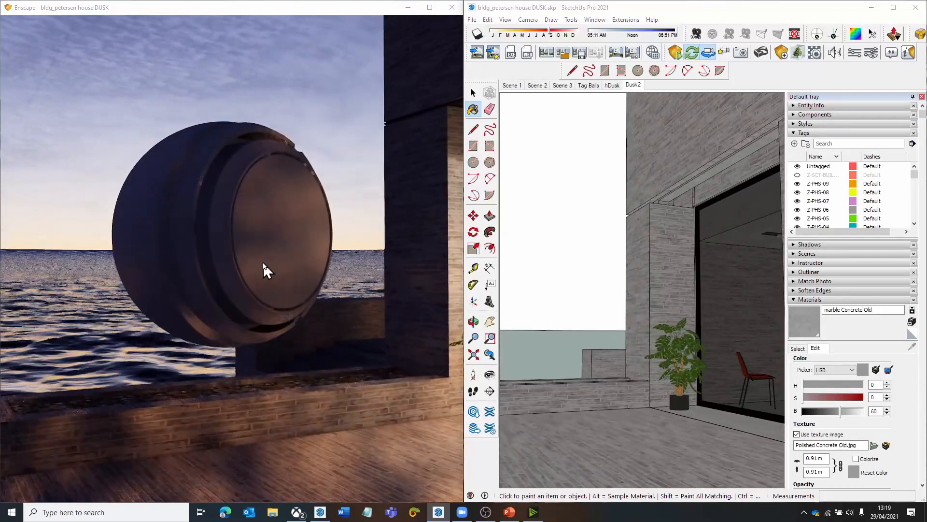
mouse_move(262, 264)
shift+right_down()
mouse_move(244, 264)
mouse_move(264, 264)
shift+right_up()
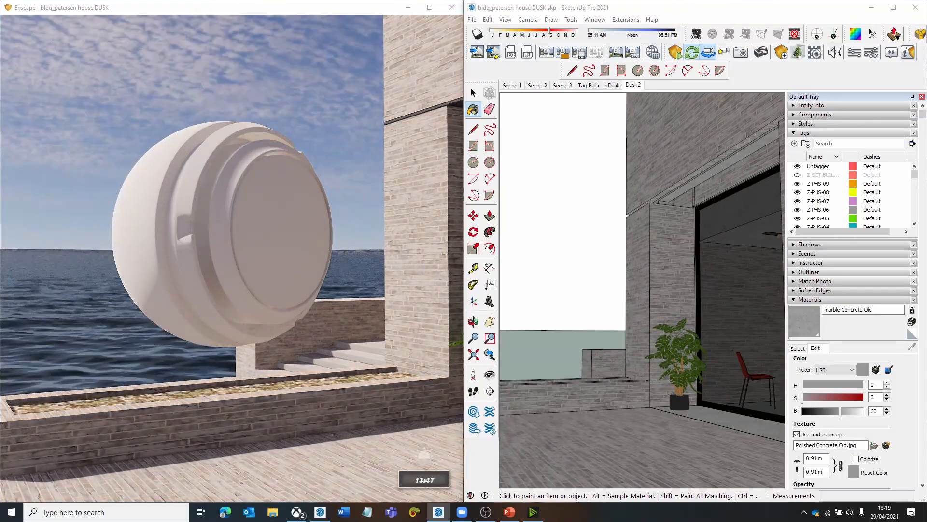
mouse_move(255, 262)
right_down()
mouse_move(254, 305)
mouse_move(259, 276)
mouse_move(249, 276)
right_up()
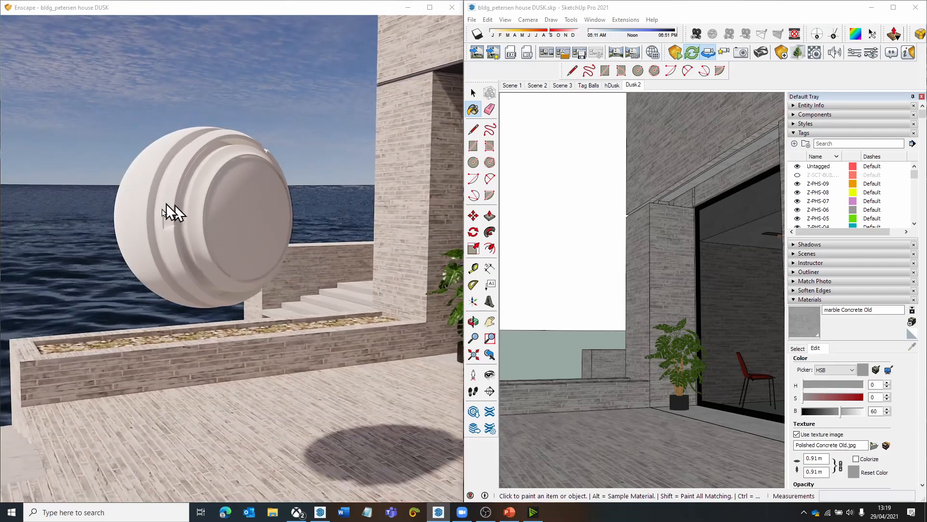
- Reload the Dusk2 scene and pan the SketchUp view until the whole material ball is visible
click(796, 346)
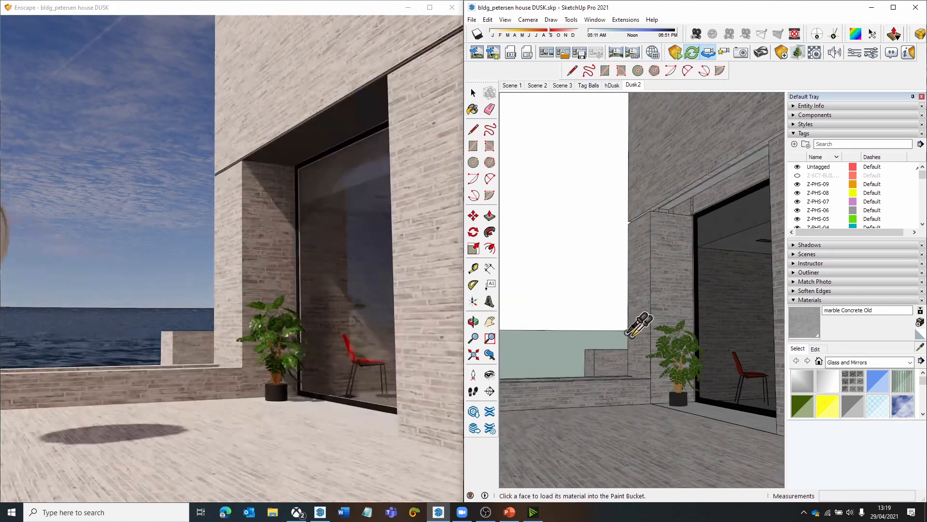
key(h)
mouse_move(588, 290)
mouse_down()
mouse_move(665, 328)
mouse_move(501, 306)
mouse_up()
click(633, 86)
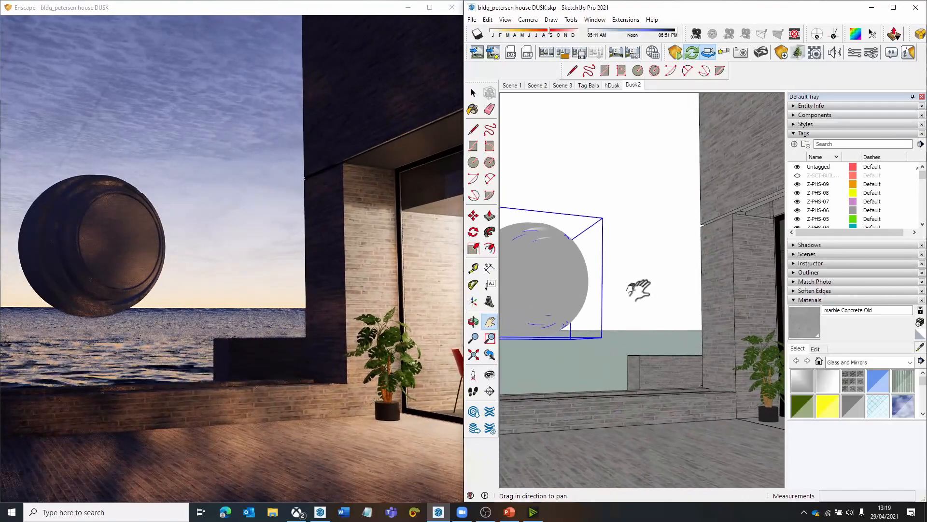
shift+middle_drag(644, 276, 654, 285)
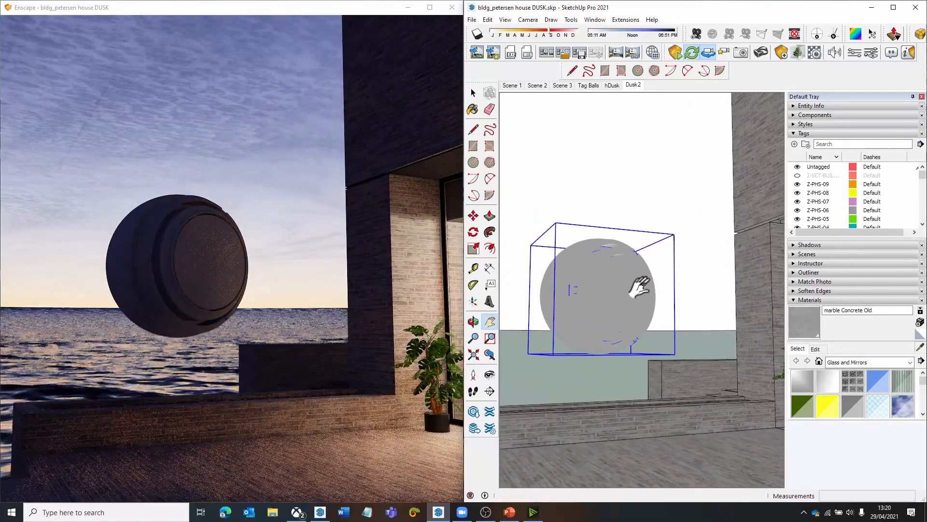
- Set the Enscape time of day to 10:20 so daylight falls on the material ball
click(361, 129)
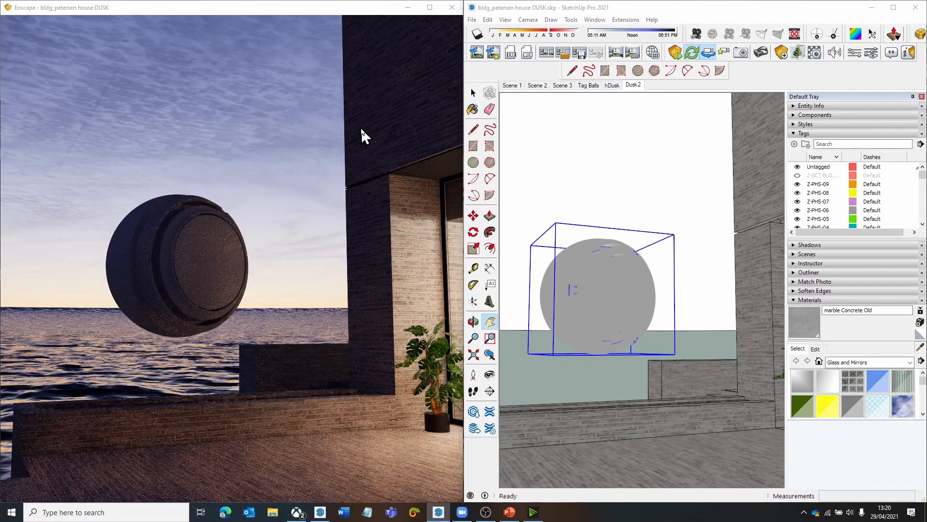
key(ctrl)
shift+right_drag(373, 125, 374, 124)
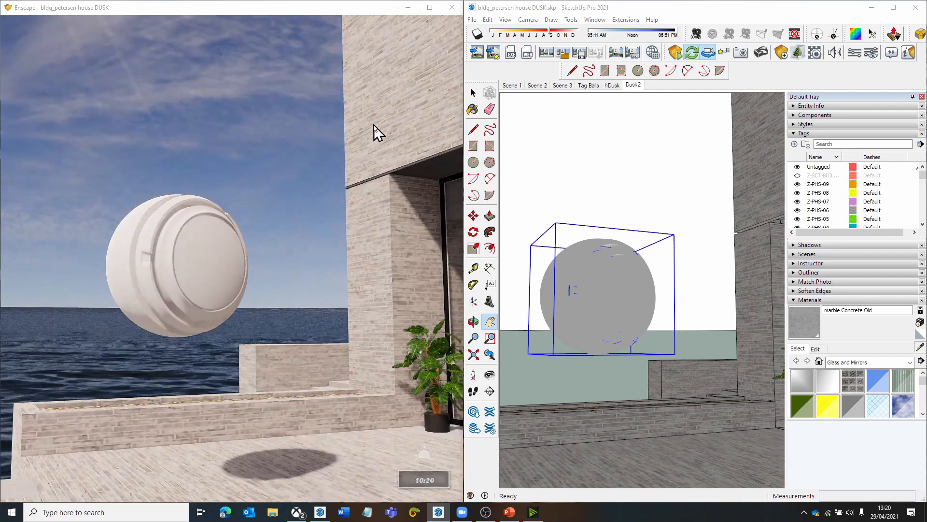
- Centre the large material ball in the SketchUp view and sample its material
drag(584, 305, 598, 310)
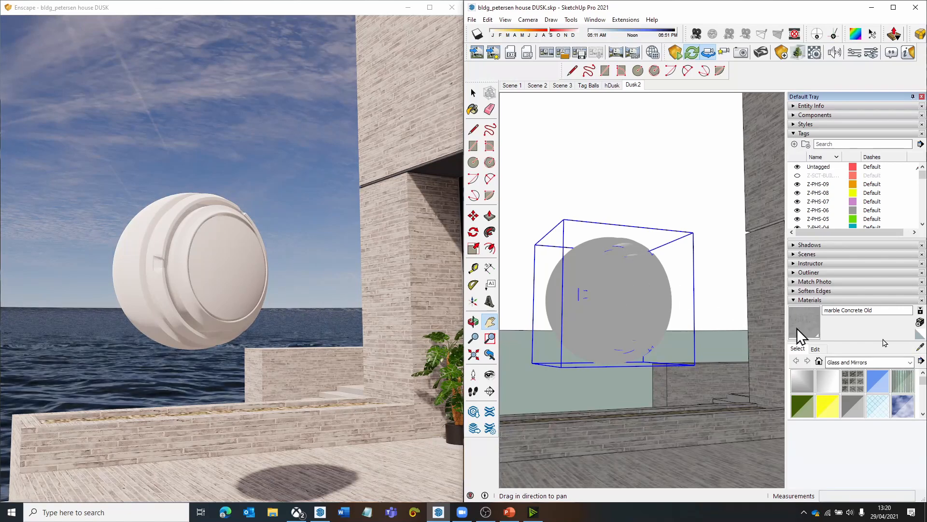
click(920, 348)
click(604, 289)
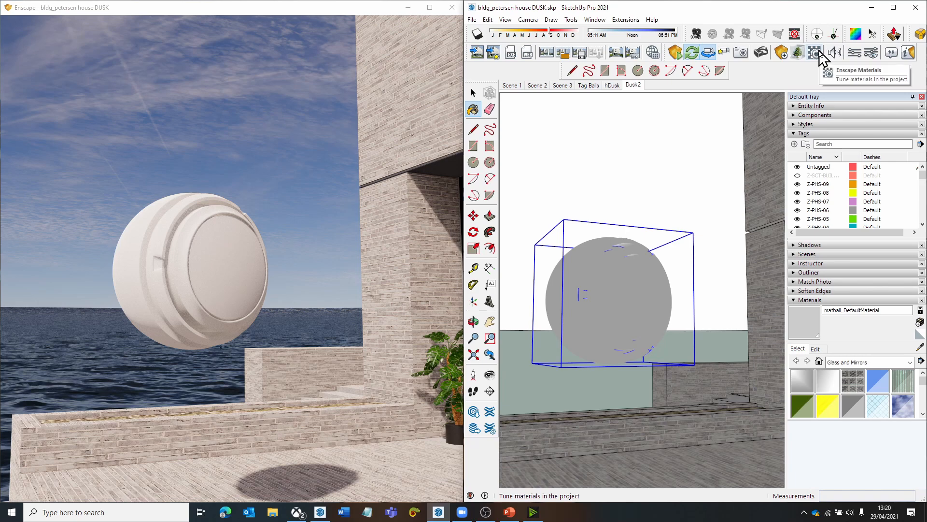
- Open the Enscape material editor and filter the material list by "matbal" to find the ball's matball_DefaultMaterial
click(818, 52)
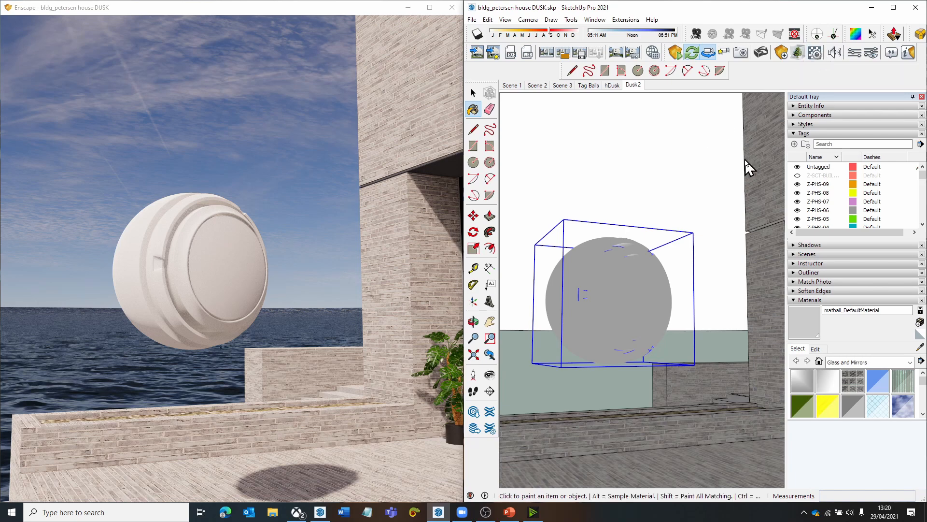
drag(418, 81, 447, 57)
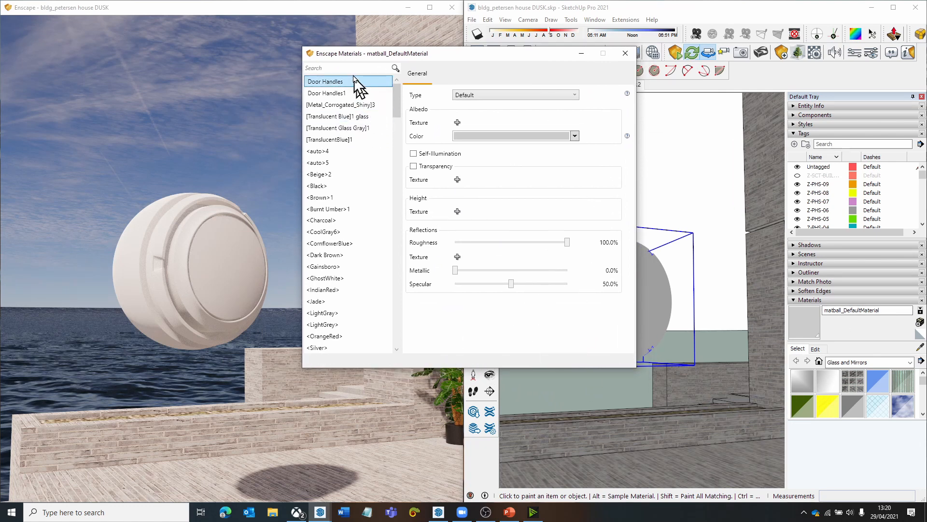
drag(397, 107, 433, 57)
click(328, 67)
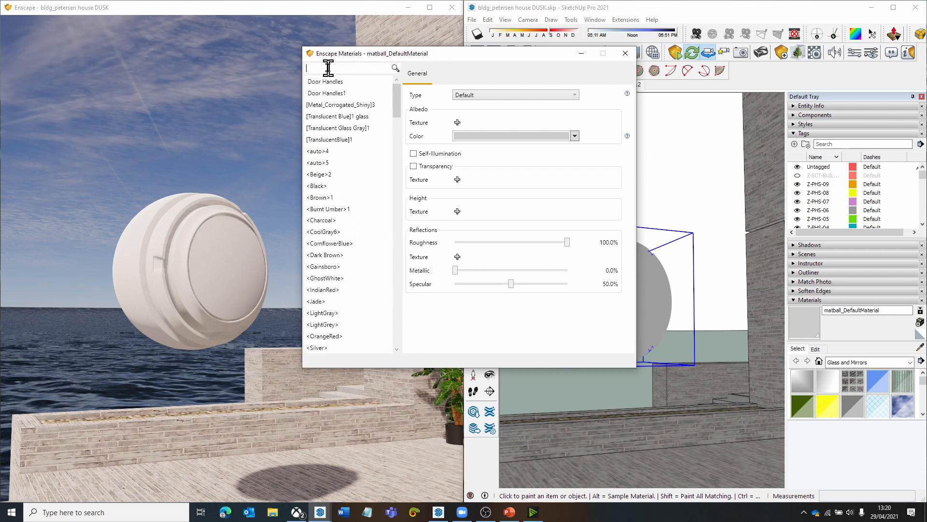
text(mat)
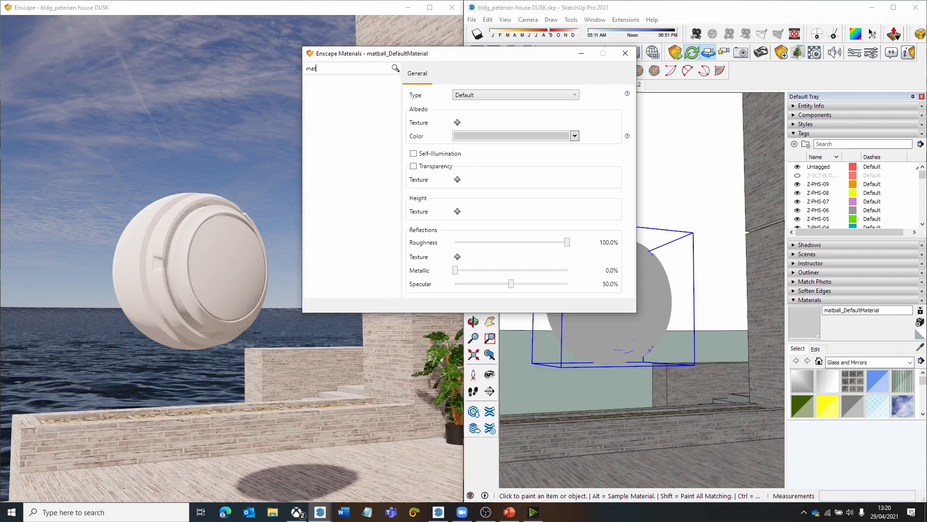
text(bal)
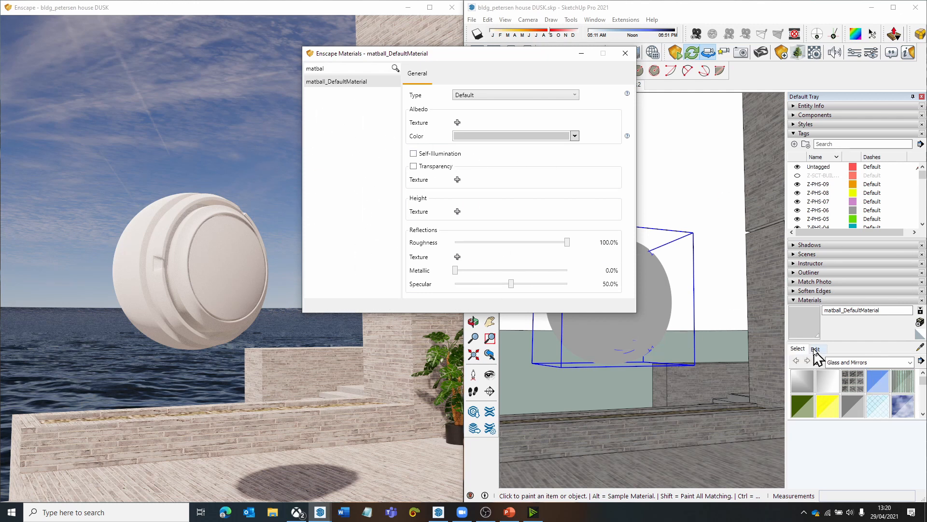
- Set the albedo color of matball_DefaultMaterial to medium grey and close the material editor
drag(480, 59, 468, 58)
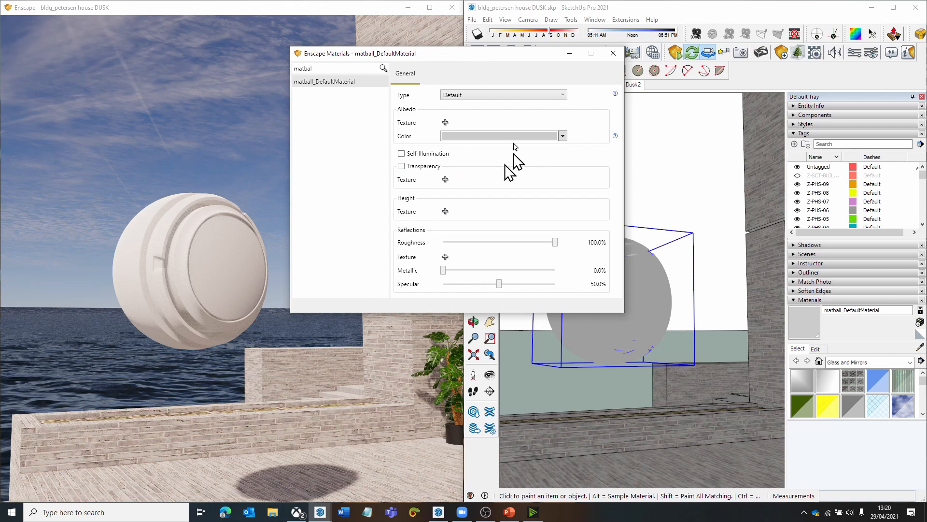
click(562, 136)
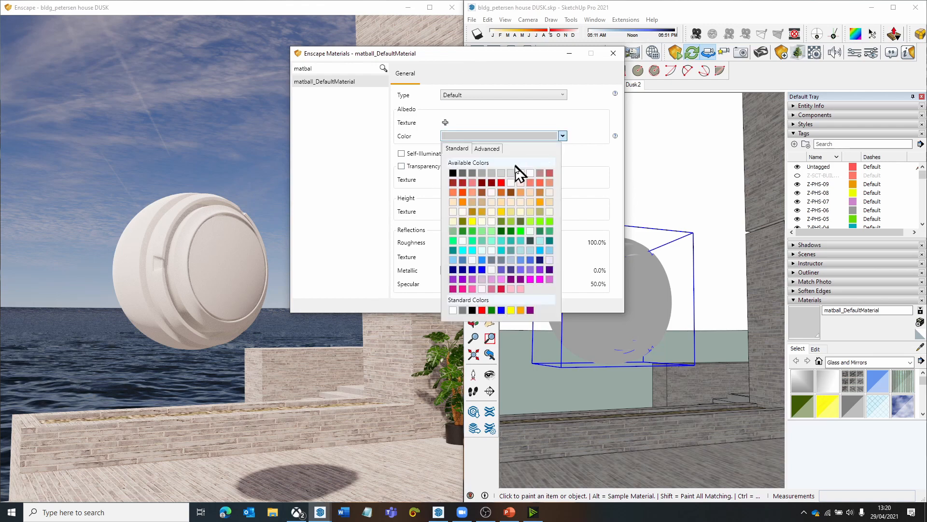
click(473, 174)
click(616, 57)
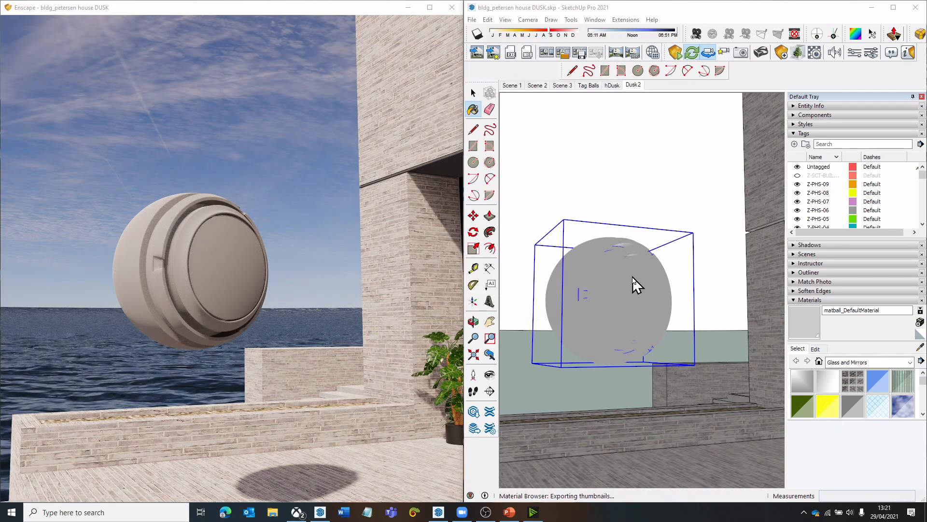
key(space)
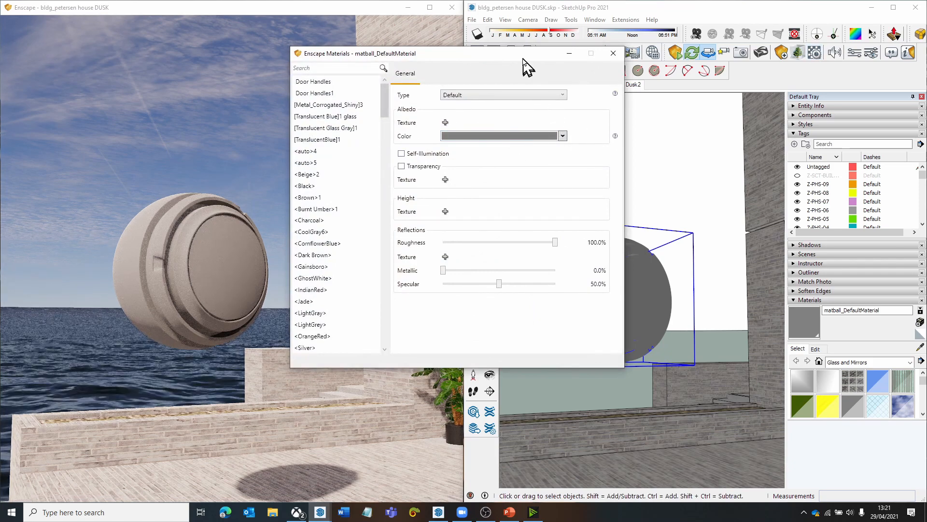
- Set the ball material's roughness to 0% and inspect its reflections up close in the render view
drag(523, 59, 507, 56)
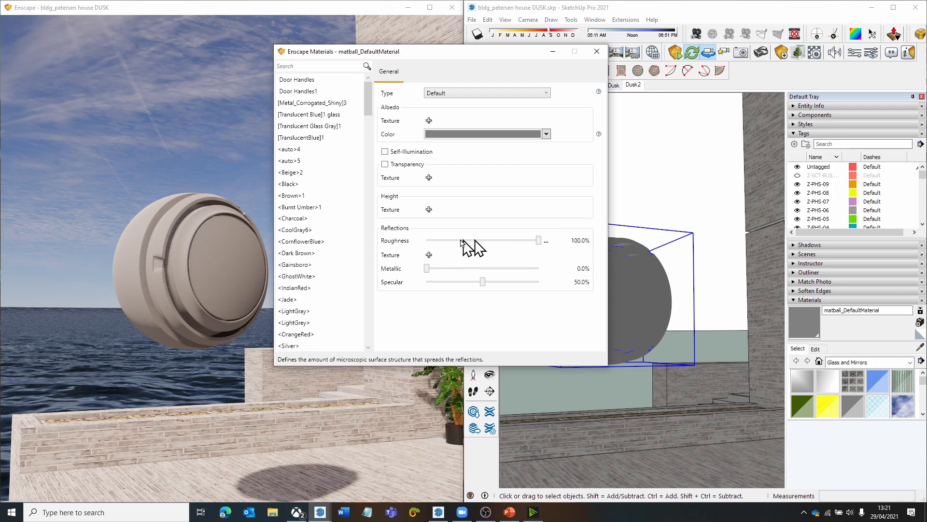
drag(535, 241, 405, 242)
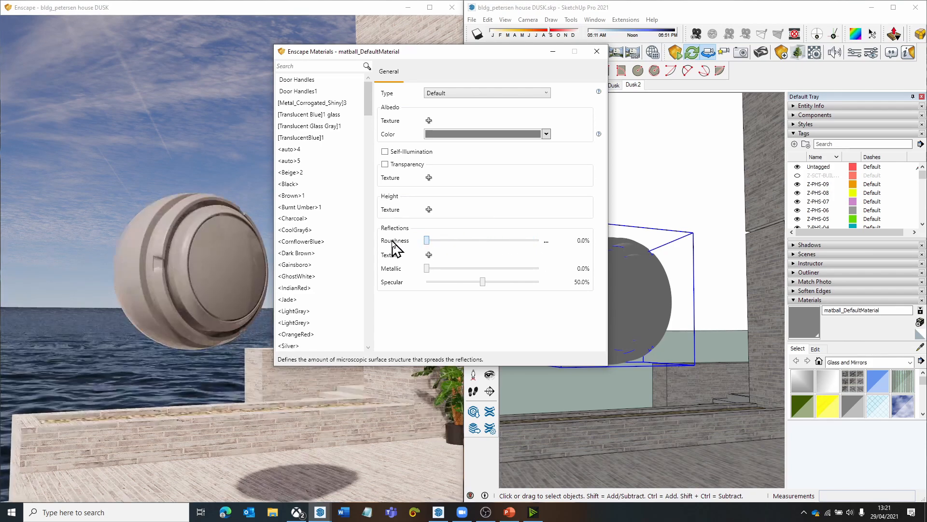
mouse_move(190, 267)
mouse_down()
mouse_move(220, 269)
mouse_move(195, 294)
mouse_move(186, 285)
mouse_move(192, 273)
mouse_up()
key(w)
shift+right_drag(193, 273, 150, 290)
drag(150, 290, 130, 285)
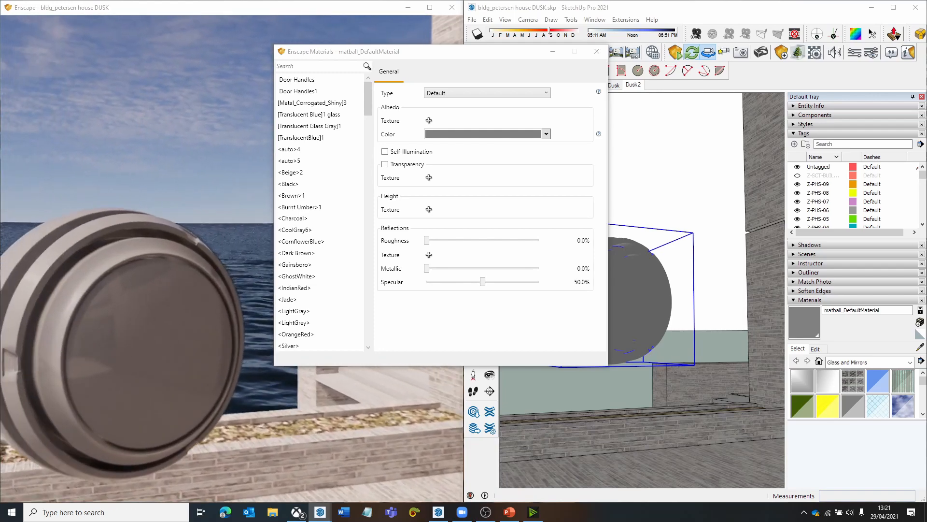
right_drag(130, 285, 166, 278)
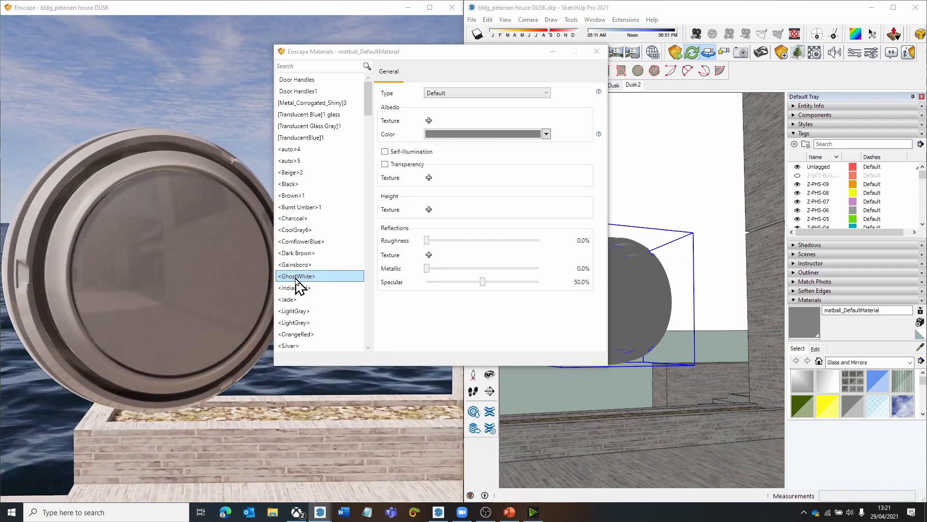
- Raise the ball material's roughness to 13.8% and on to 72.3%, and inspect the duller surface from several angles
drag(427, 240, 441, 245)
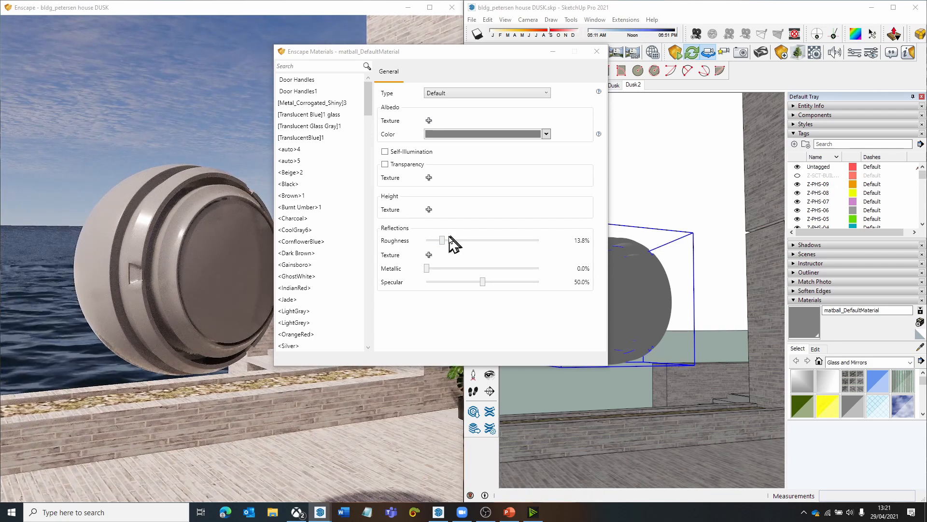
drag(443, 242, 529, 242)
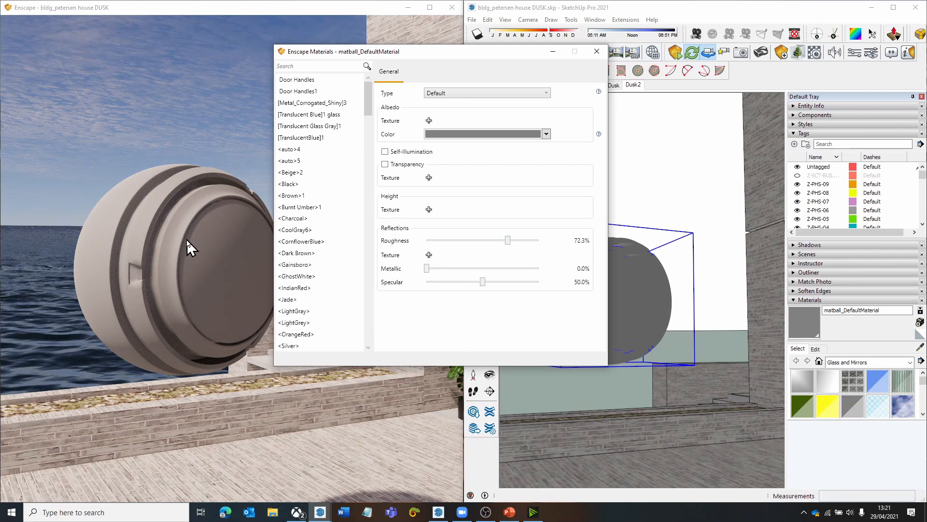
drag(189, 234, 195, 238)
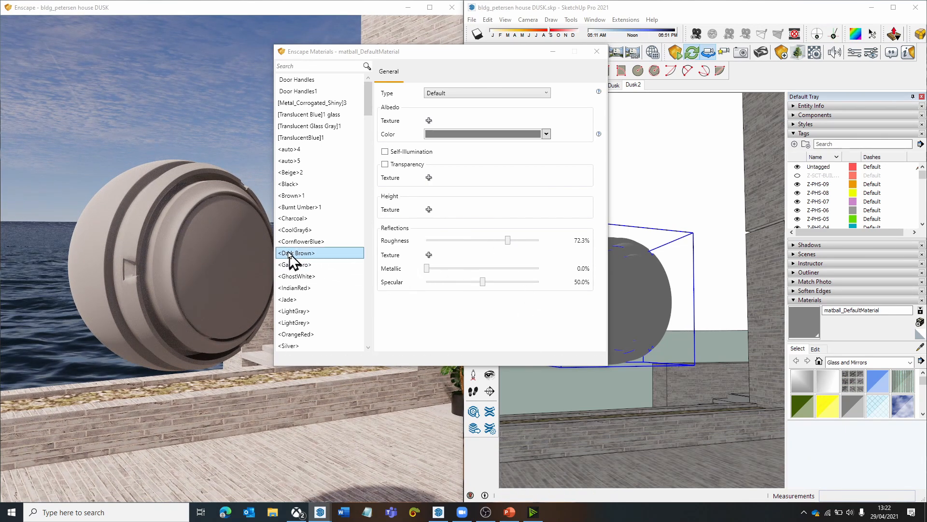
middle_drag(262, 243, 230, 242)
drag(241, 244, 254, 247)
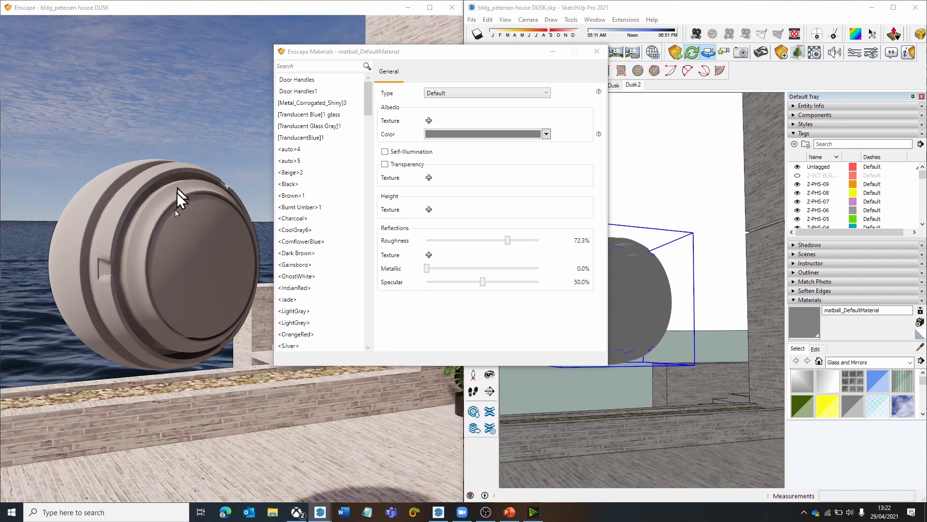
drag(205, 256, 188, 244)
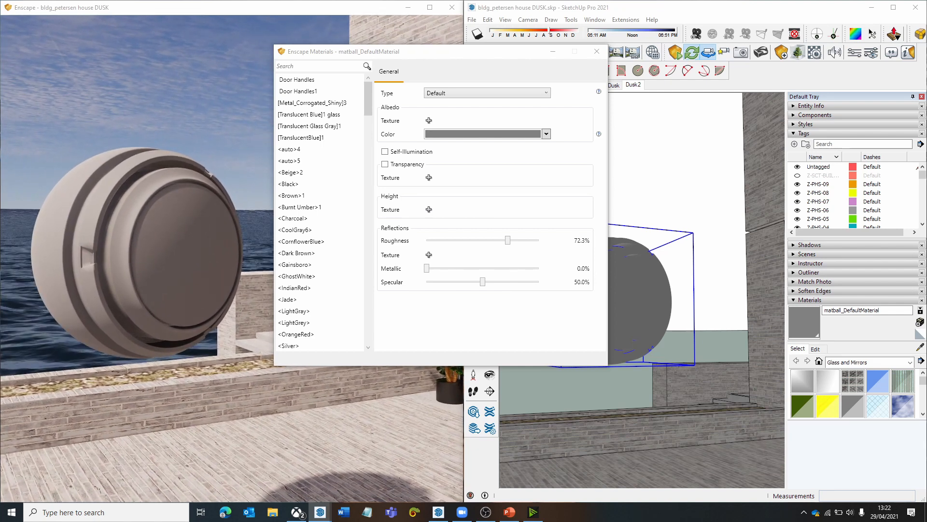
key(a)
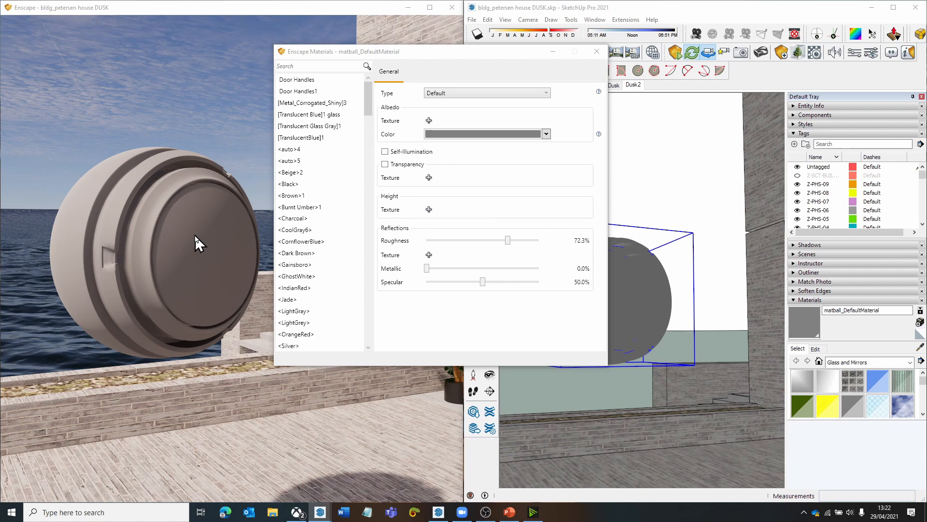
- Lower the ball material's roughness to 34.8% and on to 0%, changing the albedo color to dark grey
drag(508, 240, 467, 242)
click(489, 135)
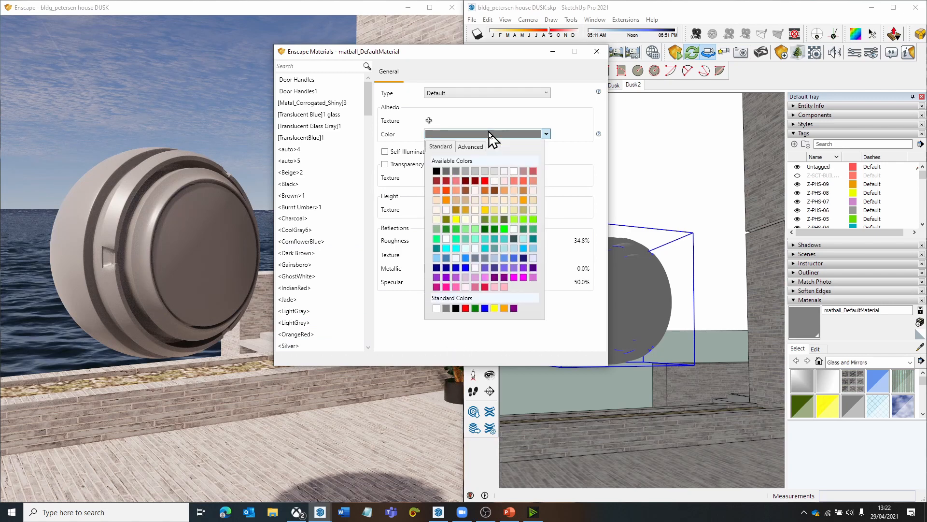
click(443, 172)
drag(468, 243, 416, 246)
- Change the ball material's albedo color to black and set its roughness to 28.0%
click(489, 135)
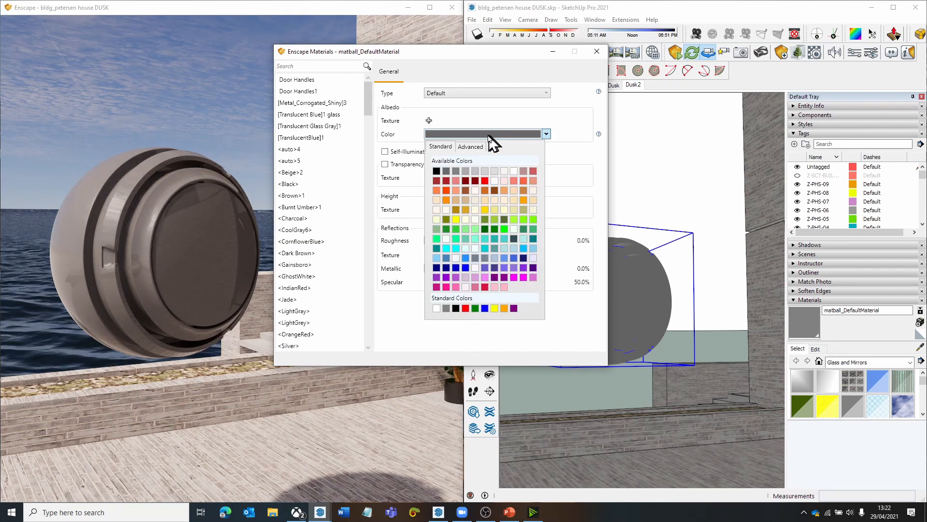
click(436, 171)
drag(428, 241, 458, 241)
- Pick the light red #FC6262 as a custom albedo color for the ball material
click(456, 135)
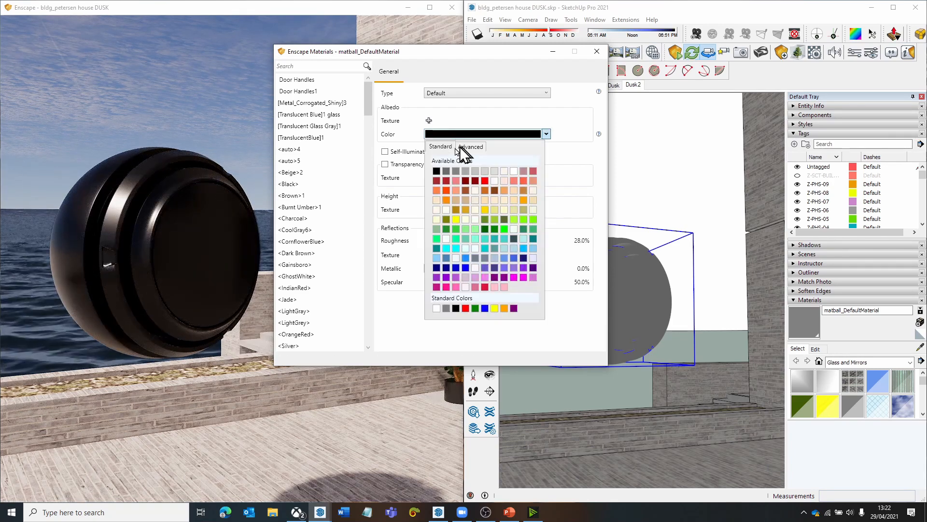
click(470, 147)
drag(451, 179, 492, 158)
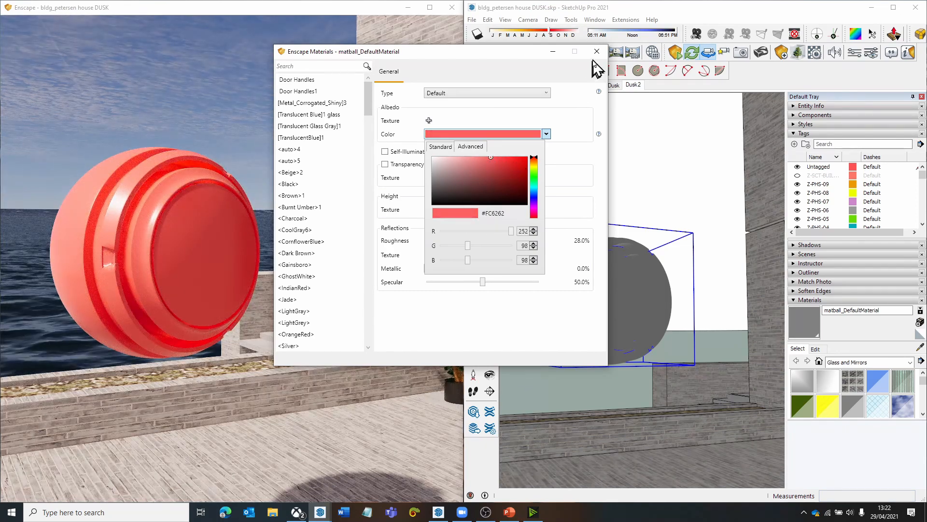
click(480, 125)
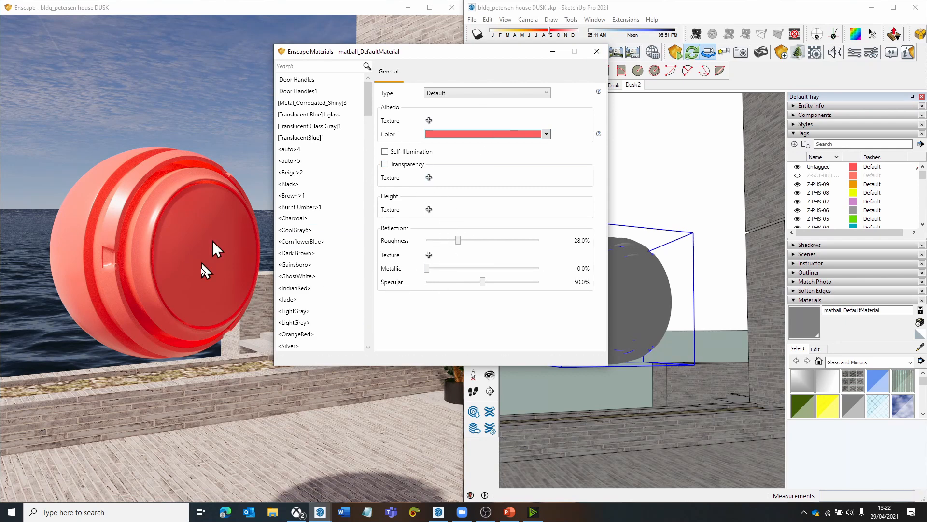
- Try the ball material's metallic value at 100% and return it to 0%
right_drag(203, 280, 214, 279)
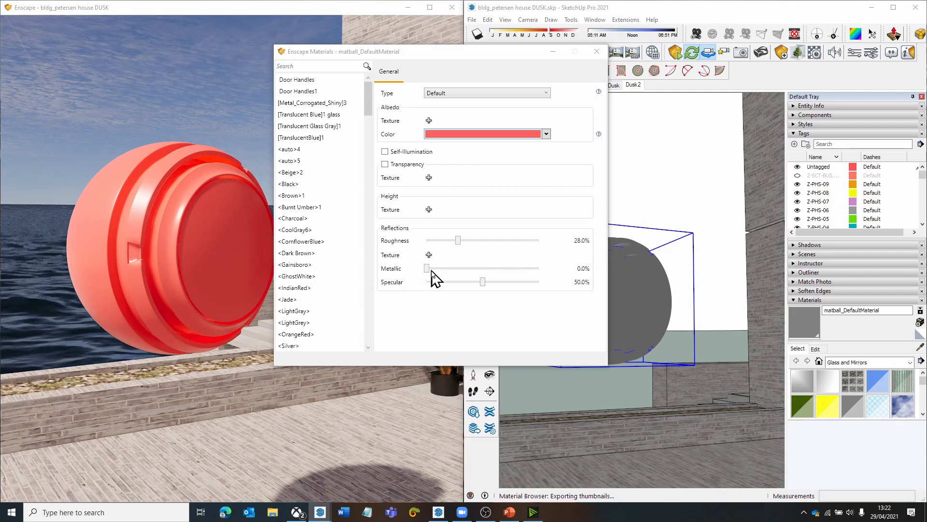
click(432, 269)
drag(430, 269, 563, 272)
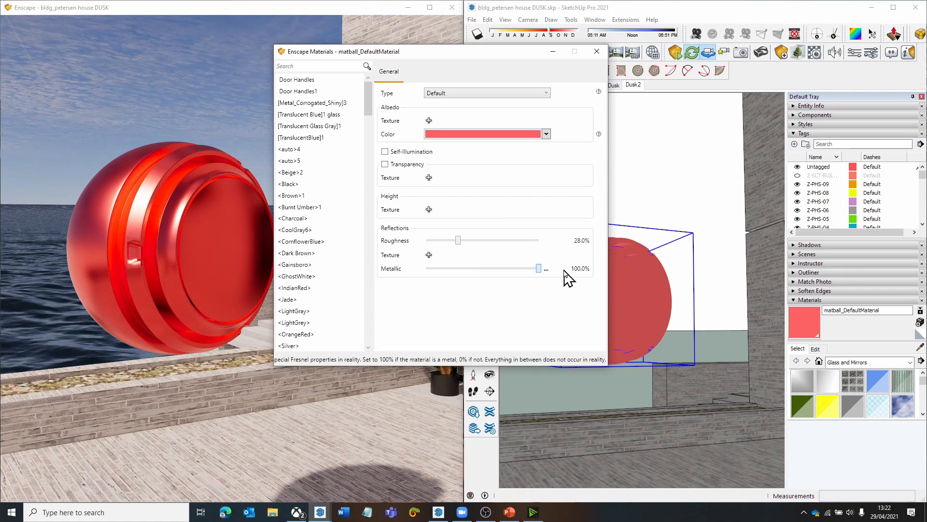
drag(538, 269, 404, 304)
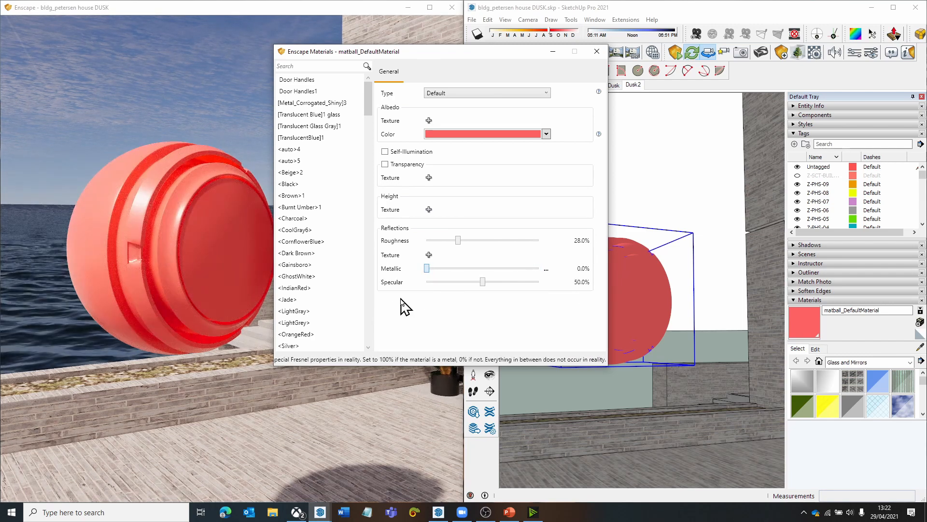
- Set the ball material's specular value to 44.8% and view the whole ball from farther away
mouse_move(223, 278)
right_down()
mouse_move(198, 280)
mouse_move(372, 281)
mouse_move(208, 281)
right_up()
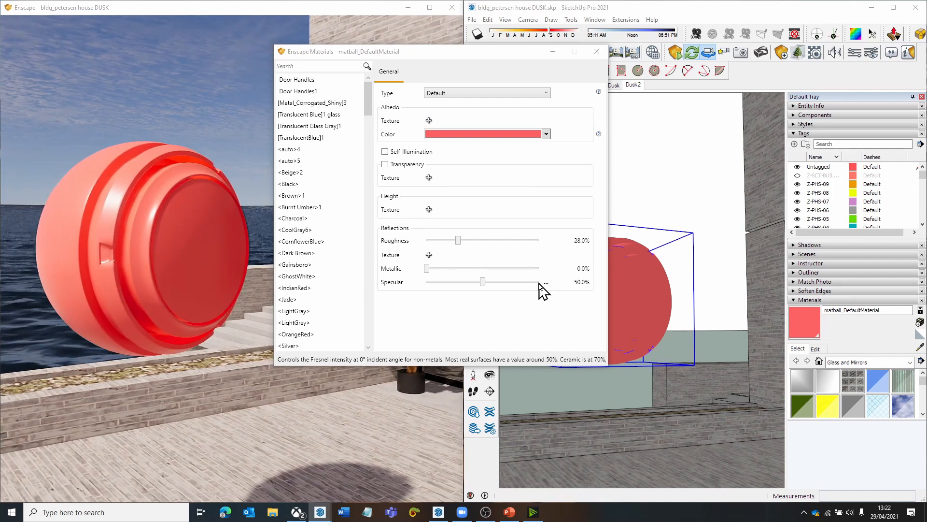
right_drag(227, 274, 240, 272)
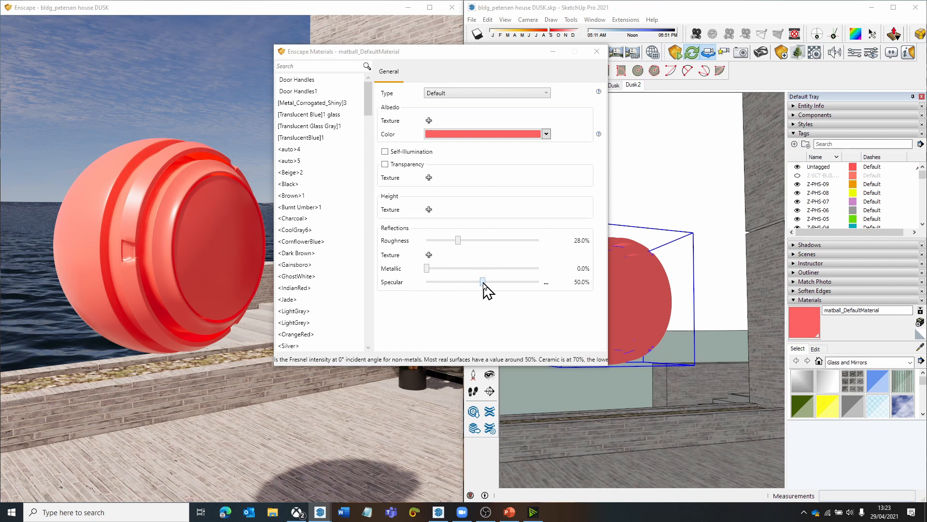
drag(483, 284, 477, 284)
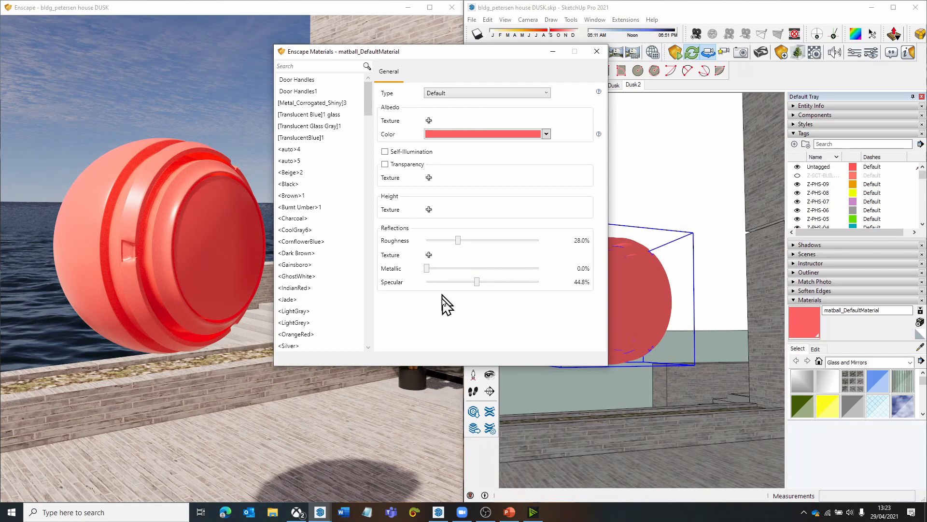
drag(197, 266, 197, 285)
scroll(196, 267, down, 2)
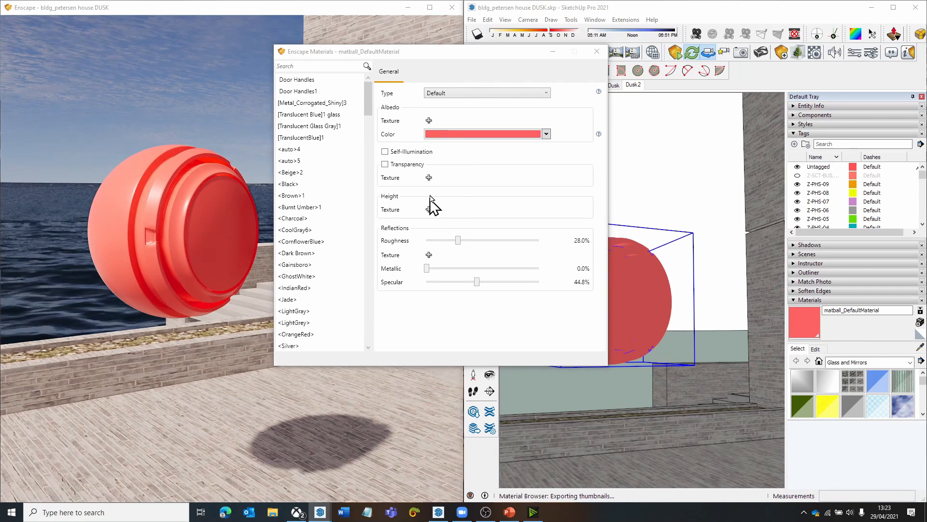
- Change the ball material's albedo color to white
click(545, 134)
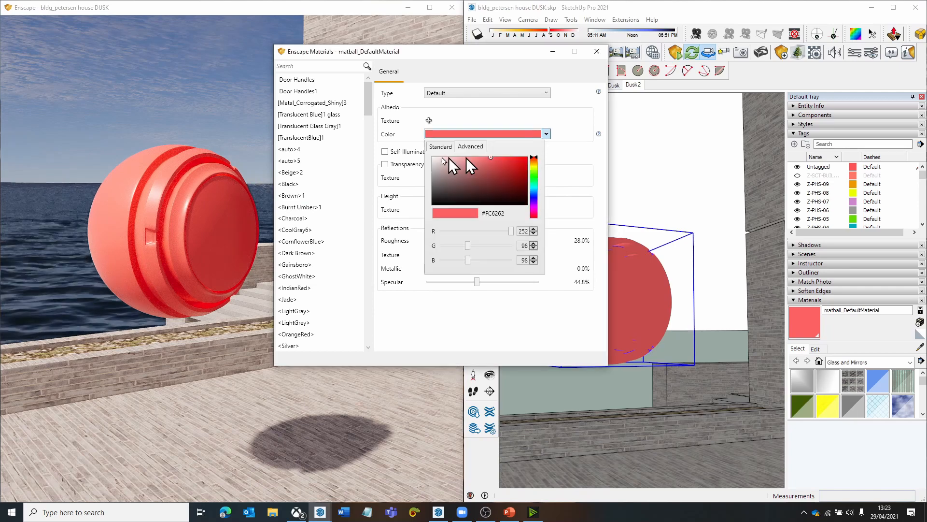
click(435, 159)
click(571, 140)
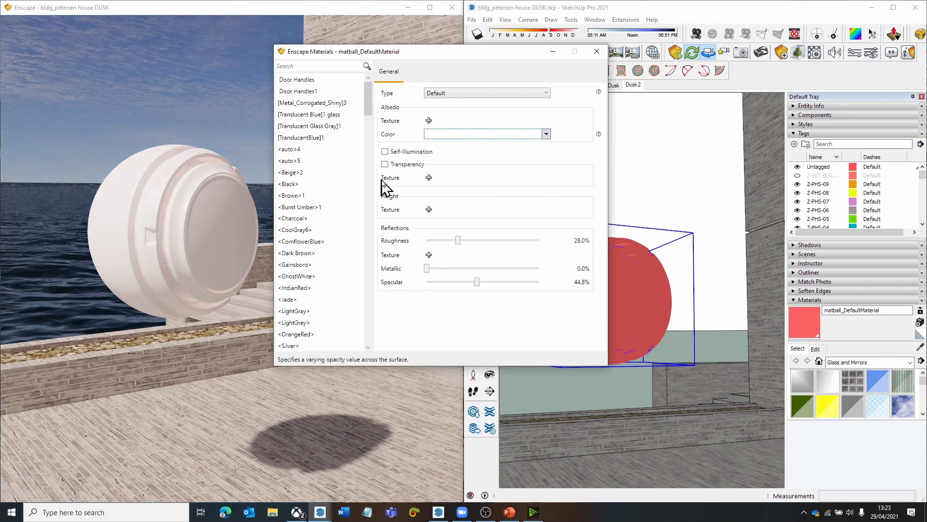
- Enable transparency for the ball material and inspect the see-through ball in the render view
click(385, 164)
right_drag(193, 251, 208, 241)
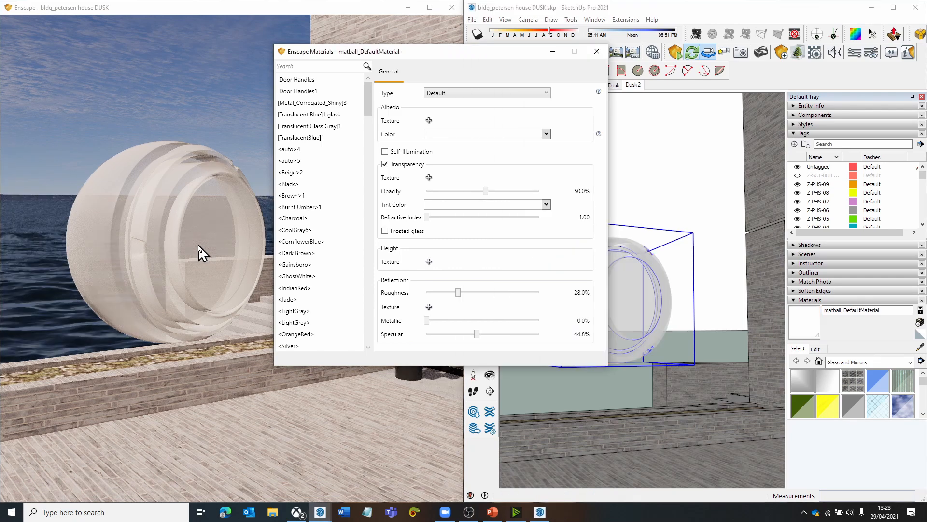
drag(199, 244, 190, 246)
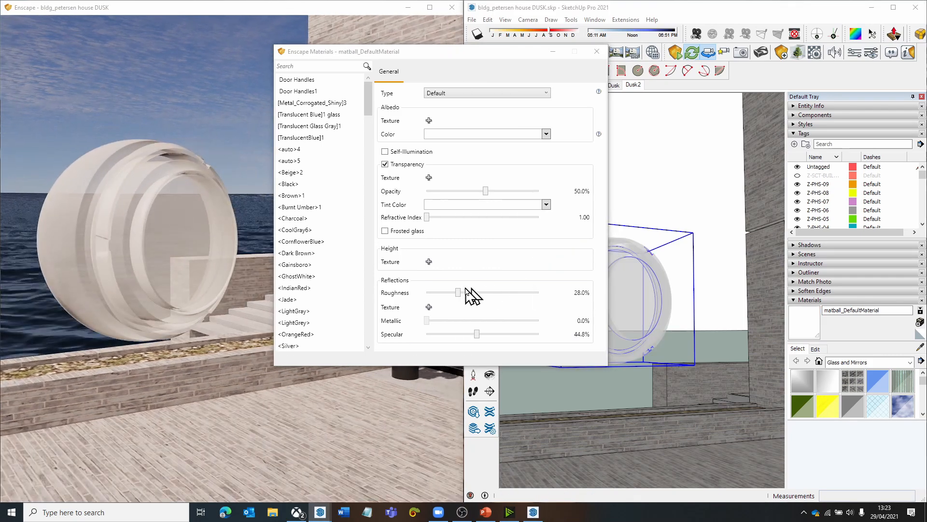
- Set the ball material's roughness to 0% and view the ball from farther away in the render view
drag(457, 292, 433, 292)
click(224, 237)
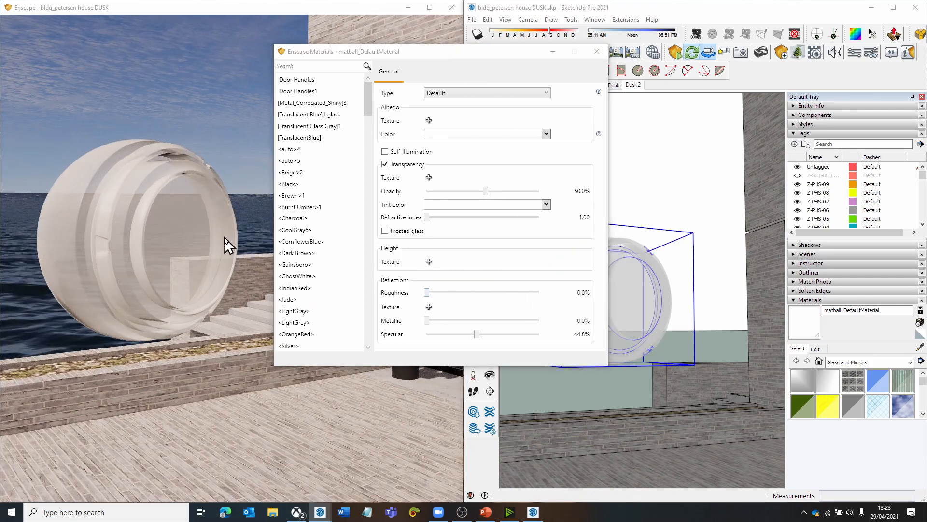
key(s)
mouse_move(225, 237)
mouse_down()
mouse_move(241, 251)
mouse_move(219, 264)
mouse_up()
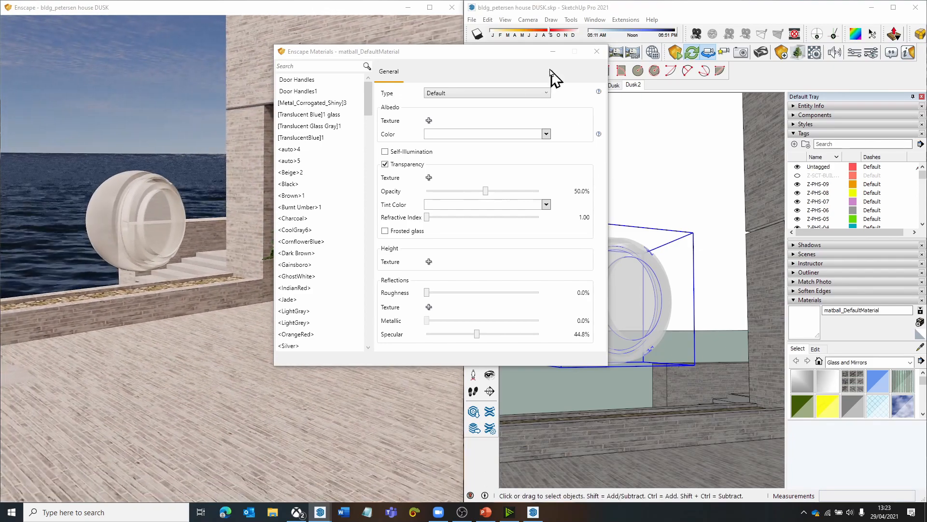
- Draw a narrow flat rectangle on the paving in front of the material ball in the SketchUp model
click(551, 51)
mouse_move(598, 424)
middle_down()
mouse_move(614, 422)
mouse_move(610, 431)
middle_up()
scroll(606, 391, down, 2)
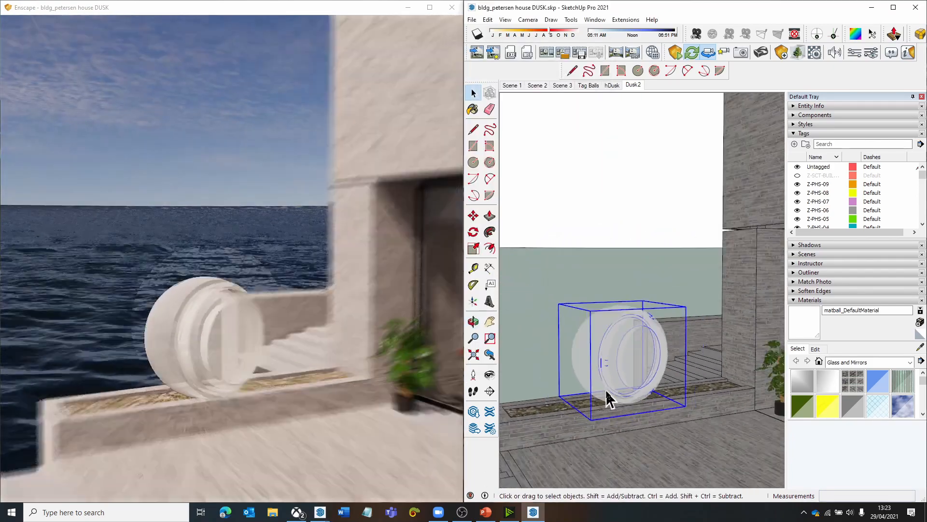
scroll(609, 399, down, 1)
key(r)
click(596, 457)
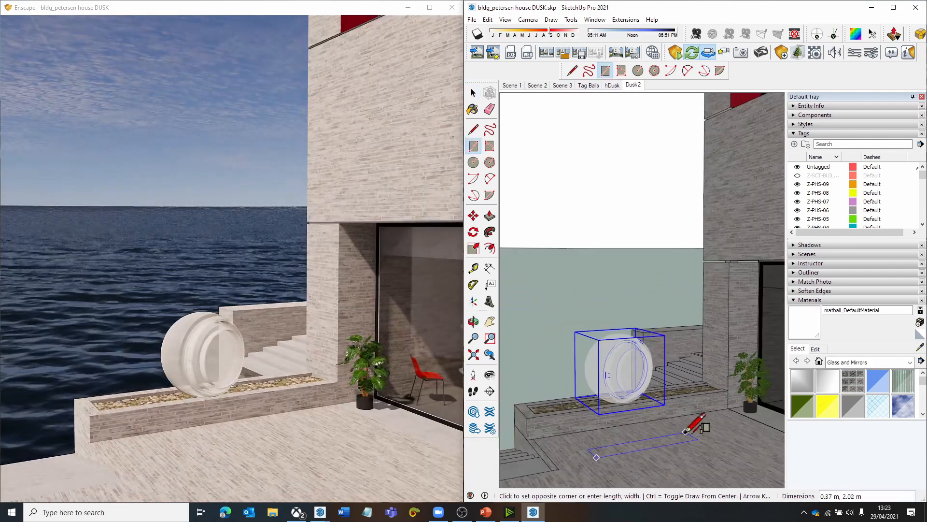
click(721, 434)
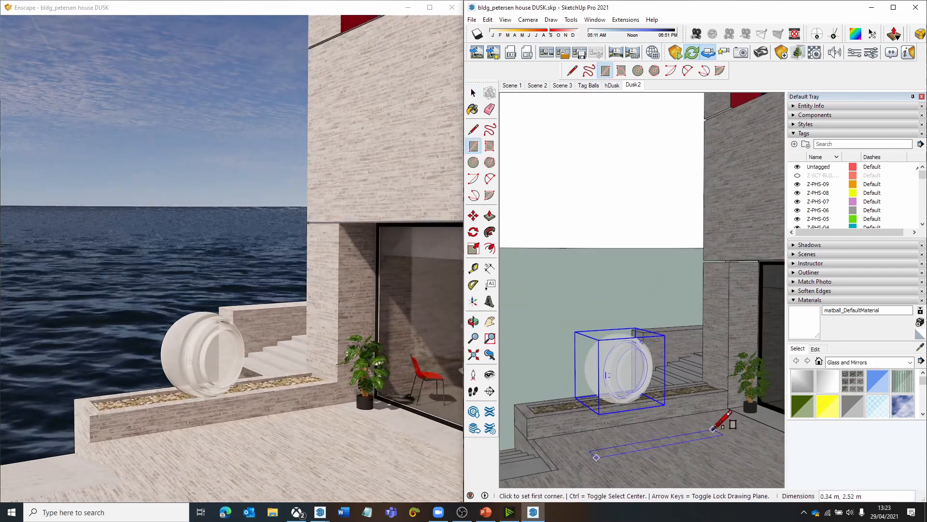
- Draw an upright rectangle about 1.71 m by 2.52 m in front of the ball and paint it with matball_DefaultMaterial
click(597, 457)
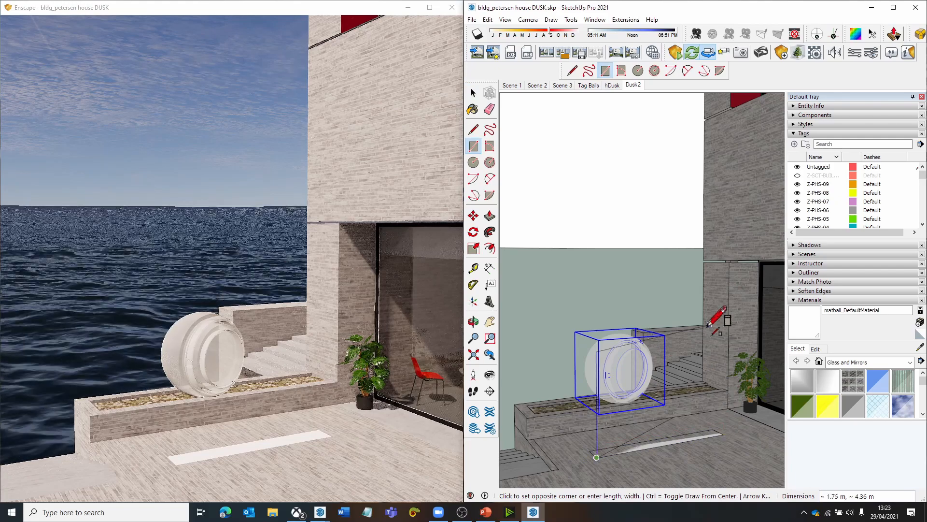
click(720, 342)
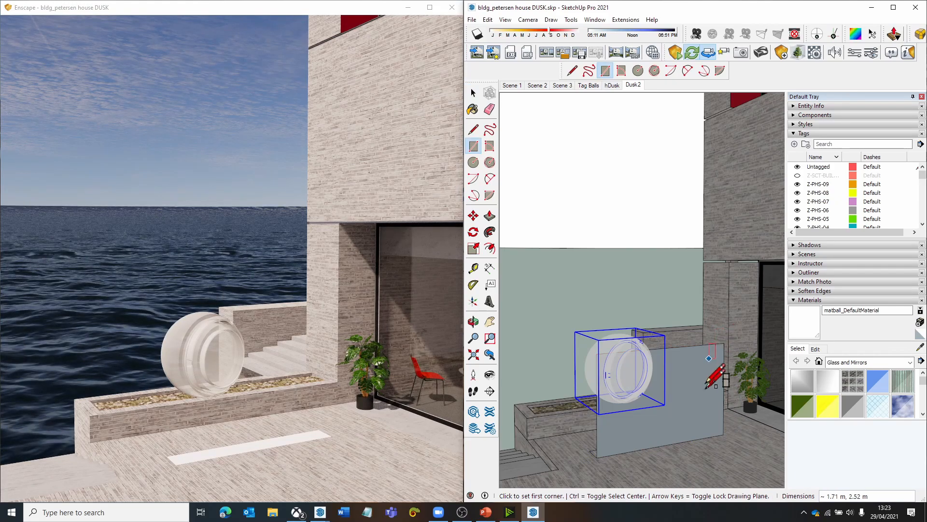
scroll(707, 386, up, 3)
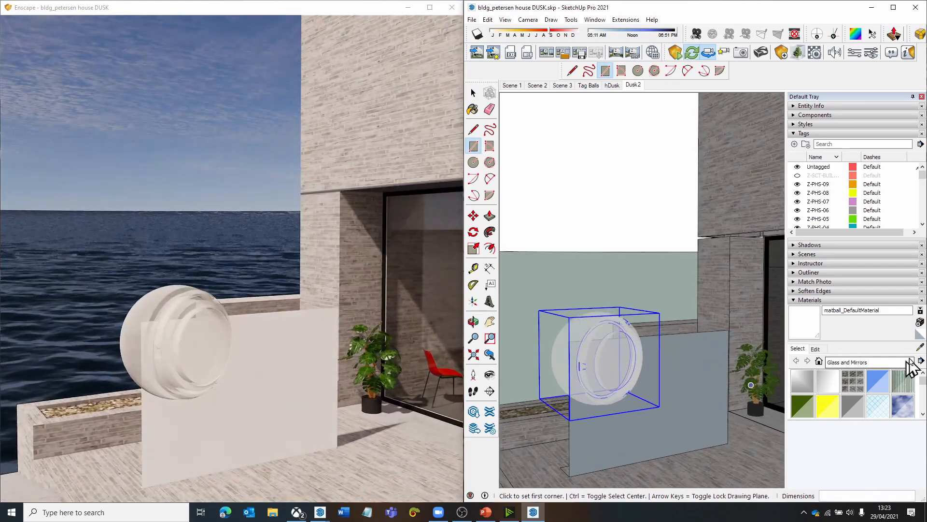
click(902, 381)
click(693, 367)
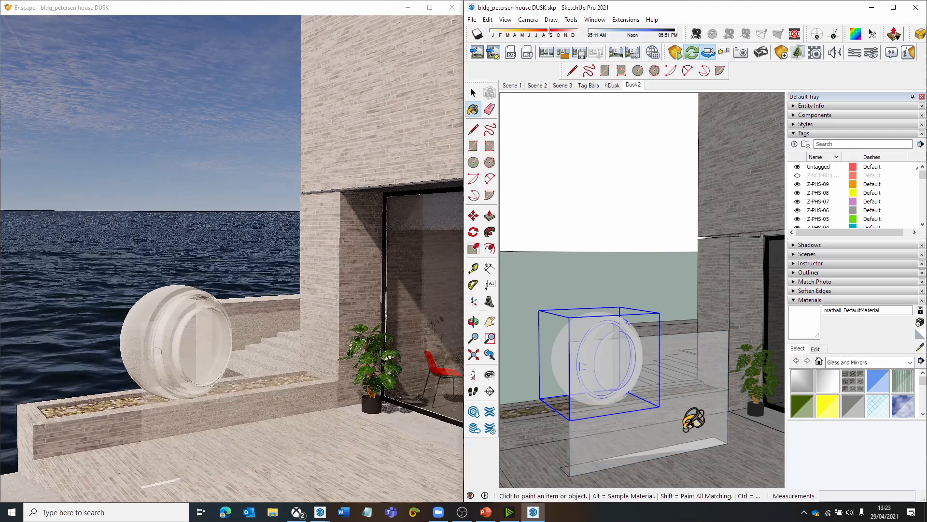
scroll(693, 419, up, 5)
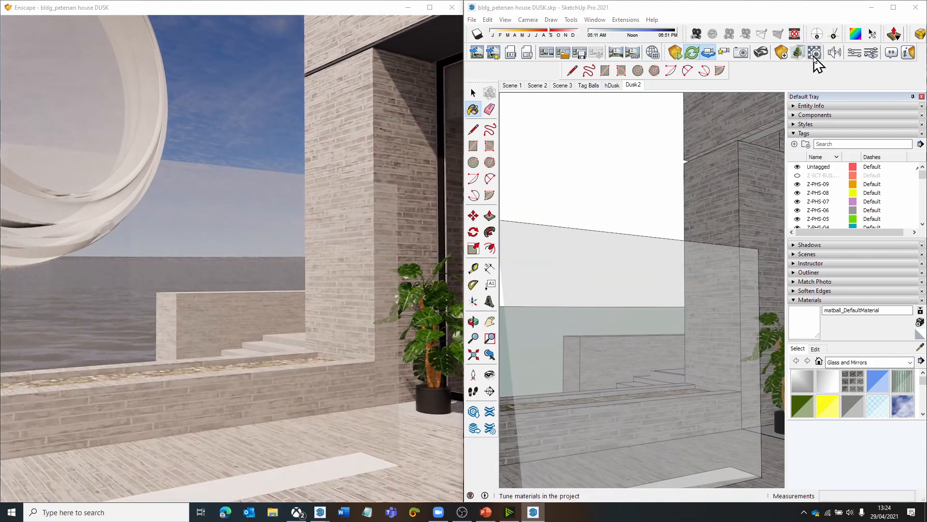
- Try the matball_DefaultMaterial opacity at 9.5%, set it to 37.7%, and view the ball and panel together
click(815, 53)
drag(348, 45, 583, 93)
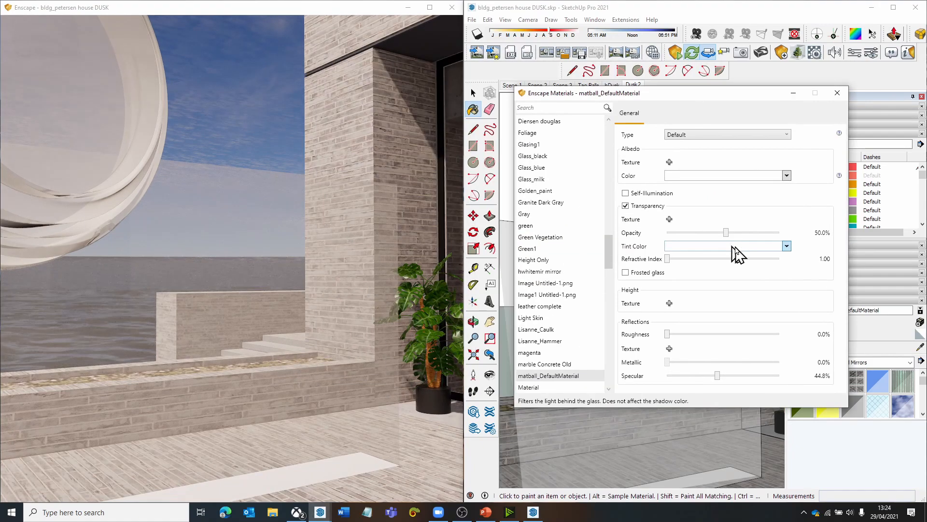
drag(726, 233, 677, 237)
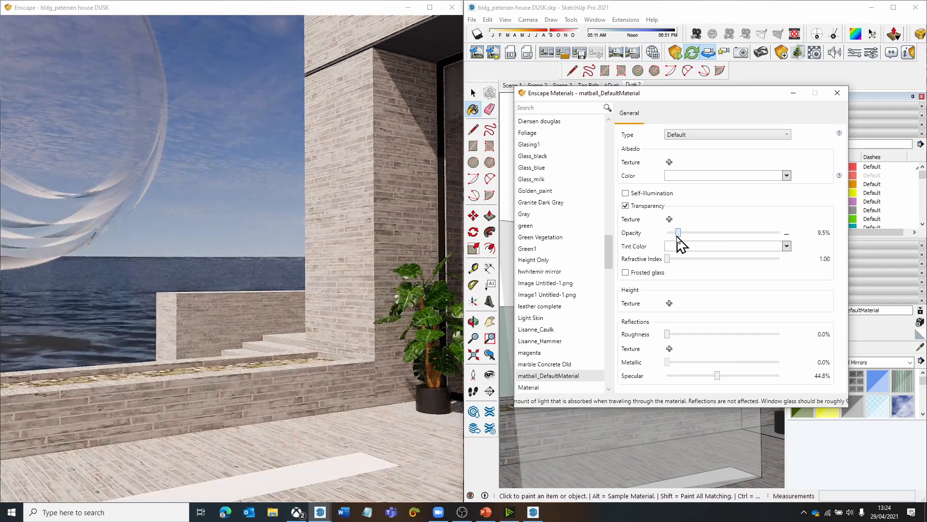
drag(677, 237, 711, 236)
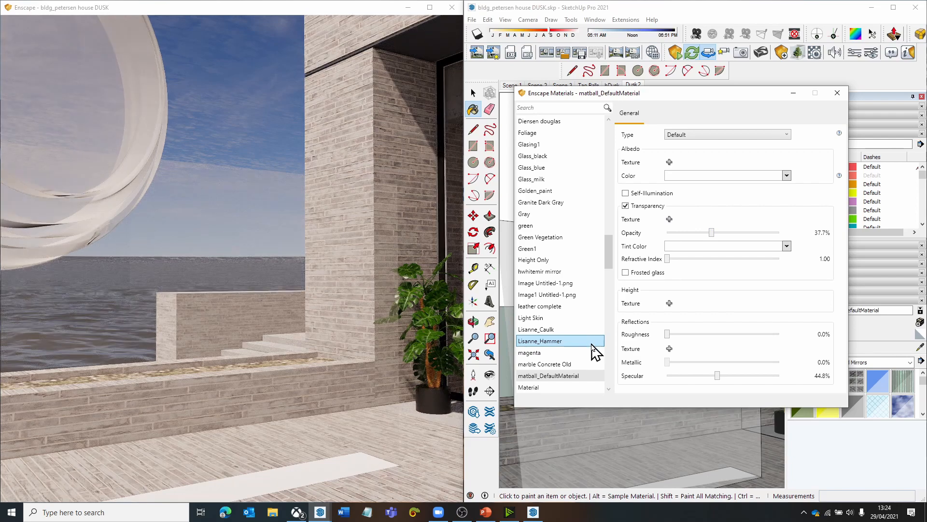
drag(232, 334, 287, 240)
scroll(287, 240, down, 2)
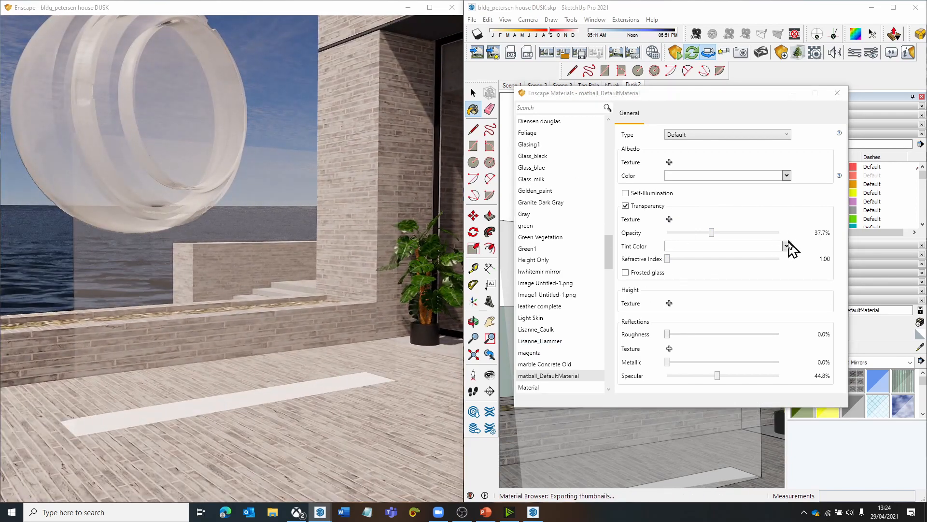
- Set the transparency tint color of matball_DefaultMaterial to grey #A6A6A6 and view the tinted panel
click(697, 247)
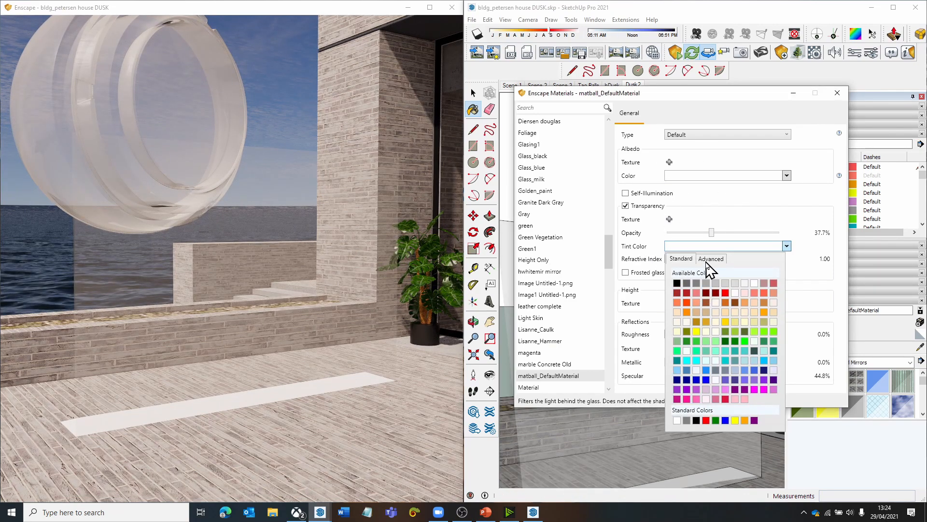
click(710, 258)
mouse_move(679, 284)
mouse_down()
mouse_move(669, 311)
mouse_move(704, 311)
mouse_move(775, 276)
mouse_move(756, 306)
mouse_move(679, 326)
mouse_move(669, 287)
mouse_up()
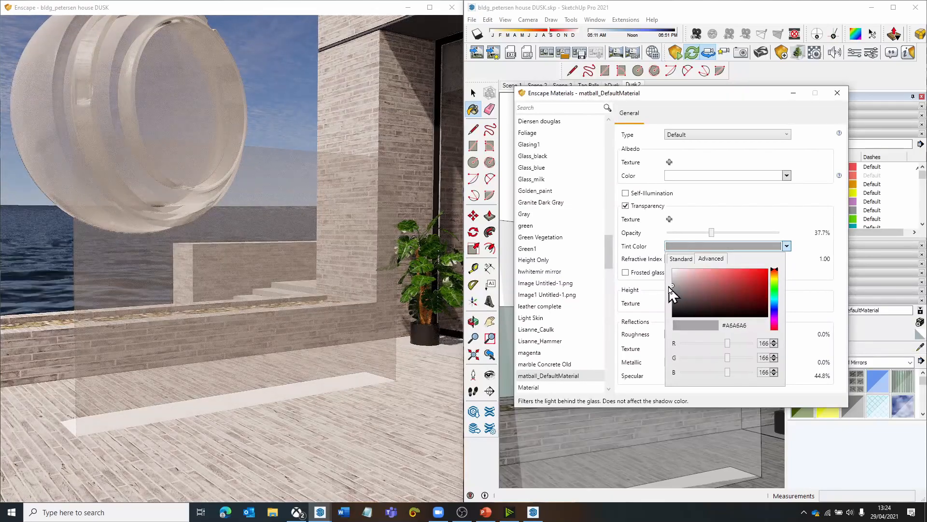
right_drag(356, 280, 620, 282)
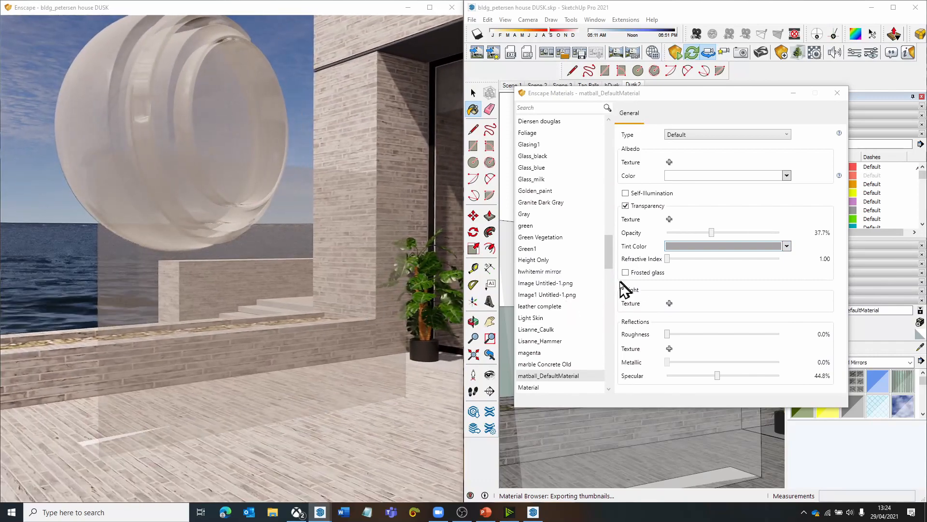
- Try a refractive index of 1.48 and compare the ball and panel in the render view
drag(668, 260, 703, 264)
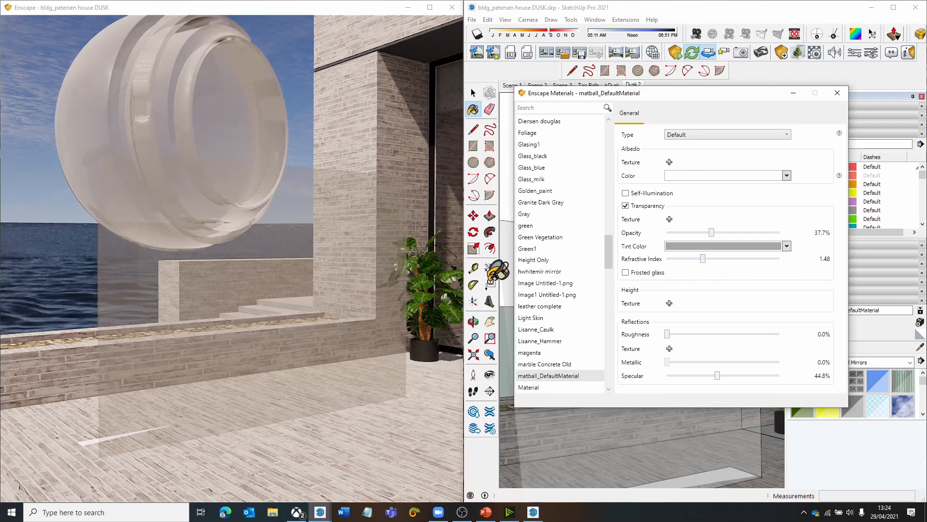
drag(381, 281, 409, 281)
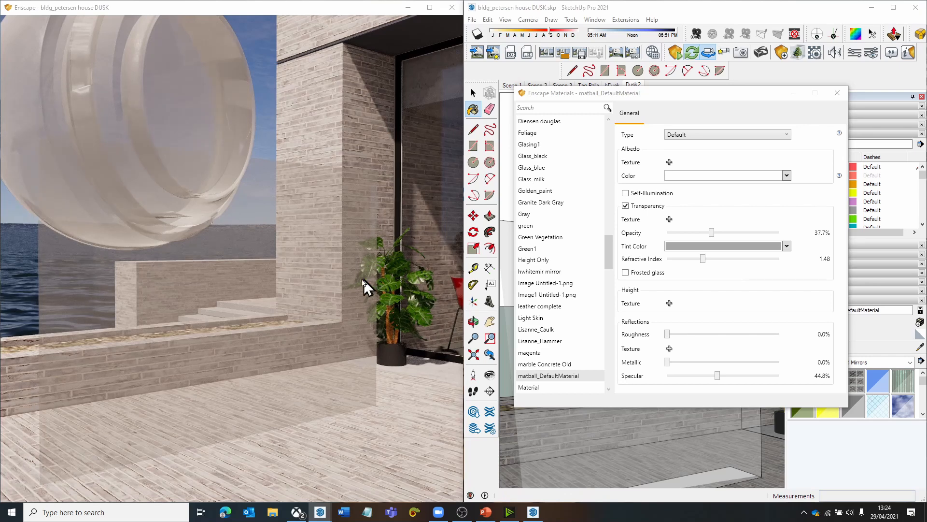
drag(336, 292, 256, 336)
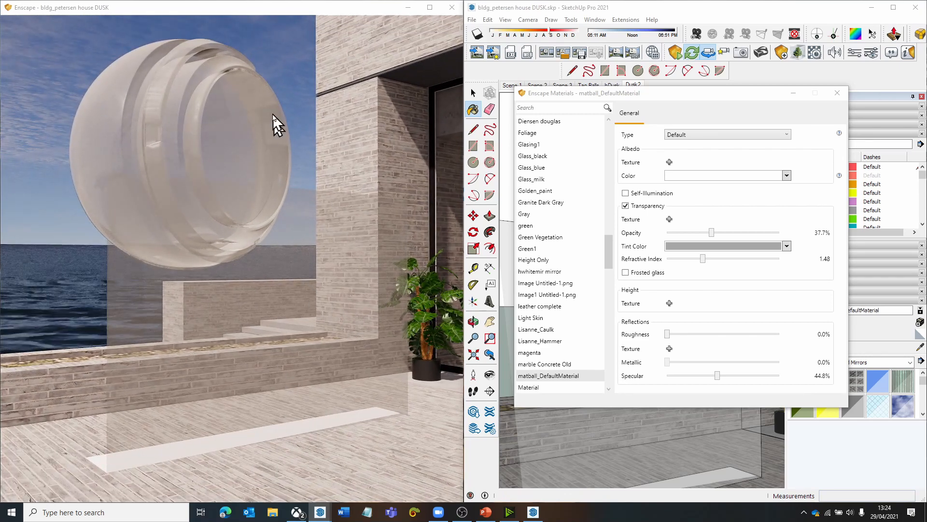
right_drag(151, 125, 117, 143)
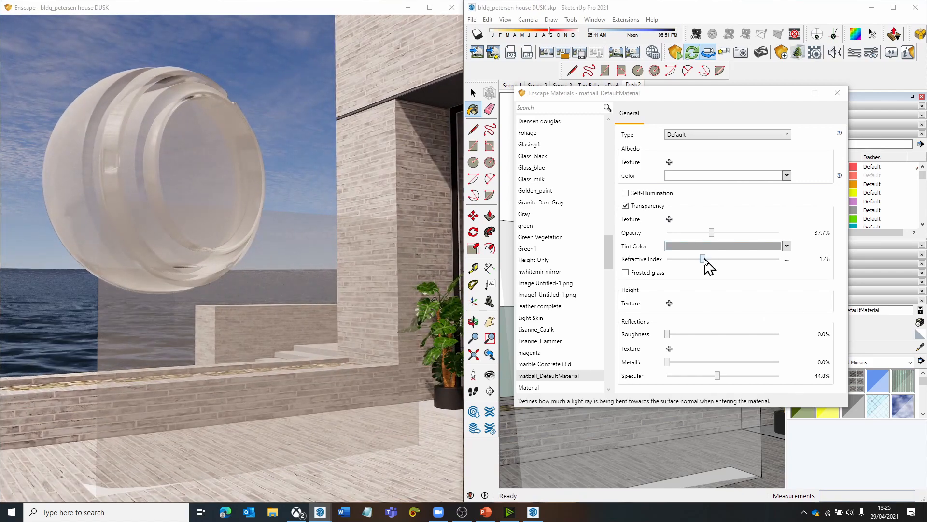
- Try the refractive index at 2.50 with the ball in close-up, and set it to 1.45
drag(704, 259, 798, 274)
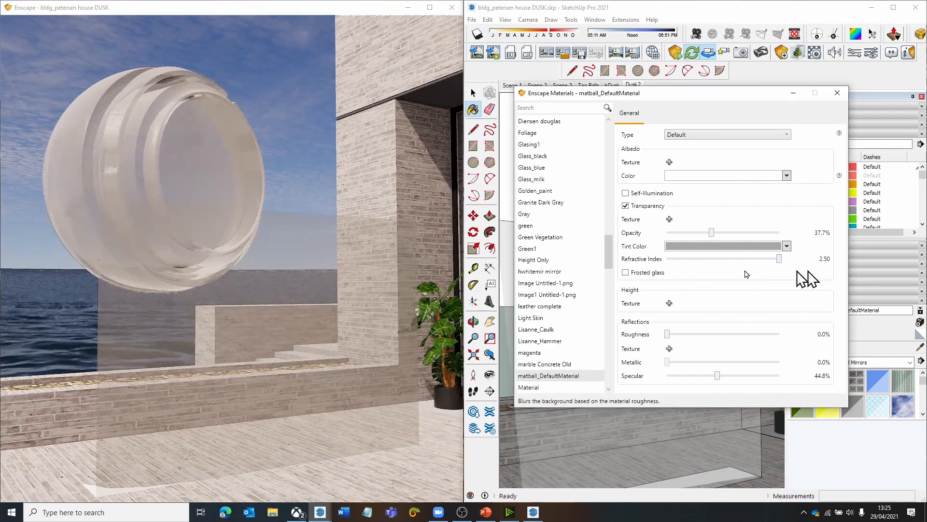
scroll(212, 297, up, 4)
right_drag(213, 297, 252, 309)
middle_drag(215, 193, 224, 249)
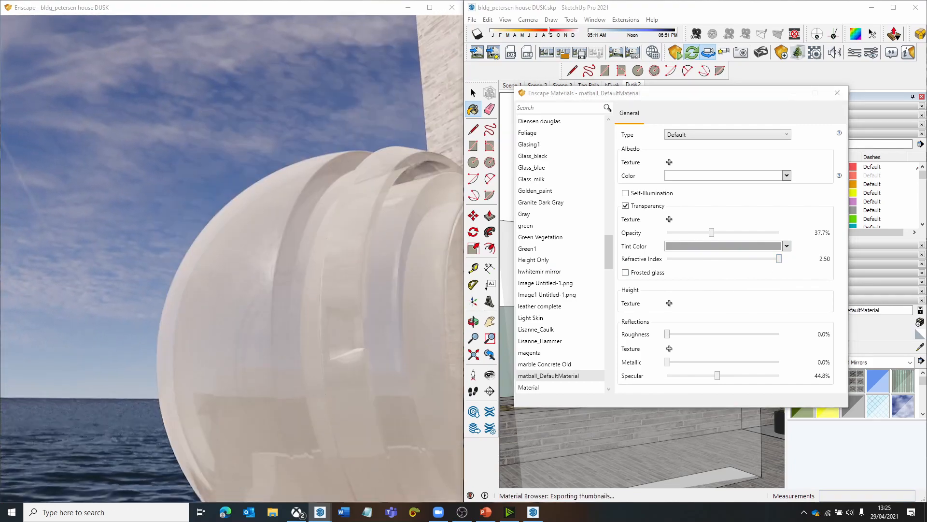
scroll(224, 249, up, 2)
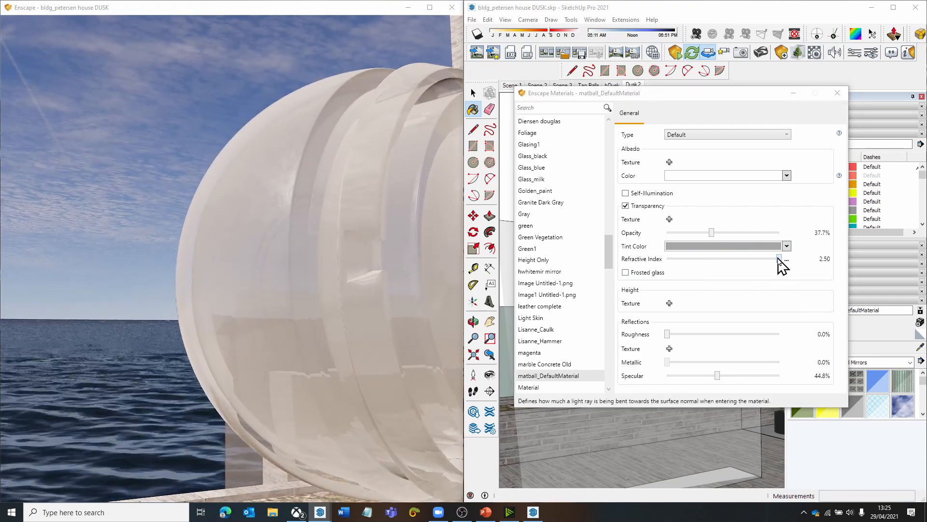
drag(780, 264, 694, 268)
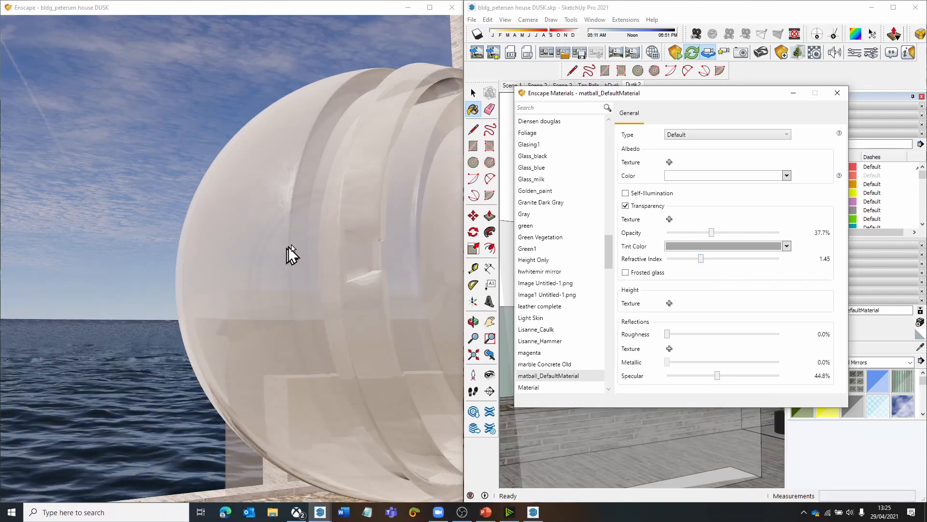
- Examine the wall, potted plant and ball through the upright transparent panel from several angles in the render view
drag(306, 242, 324, 288)
scroll(305, 244, down, 3)
middle_drag(324, 287, 191, 195)
scroll(285, 336, up, 3)
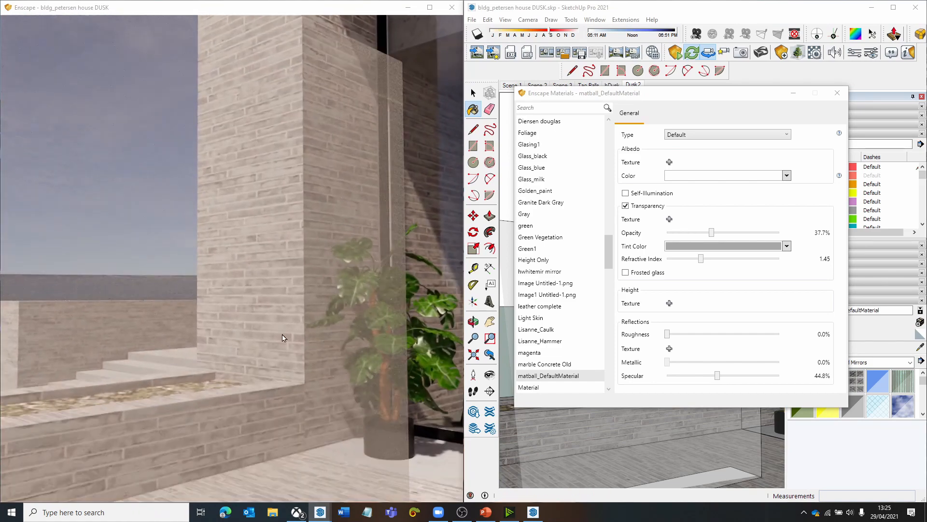
scroll(344, 404, down, 4)
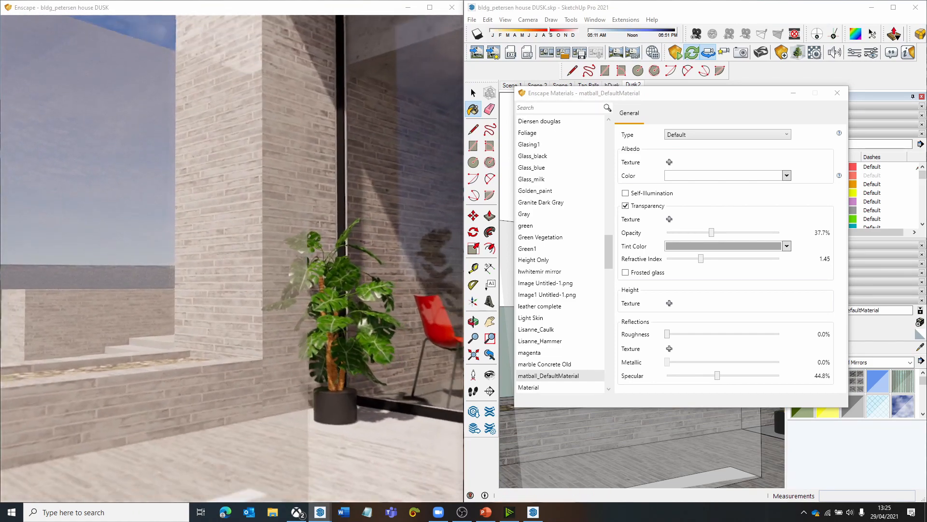
mouse_move(166, 417)
middle_down()
mouse_move(246, 413)
mouse_move(173, 434)
middle_up()
scroll(203, 414, down, 3)
mouse_move(238, 349)
right_down()
mouse_move(225, 356)
mouse_move(256, 384)
mouse_move(312, 381)
right_up()
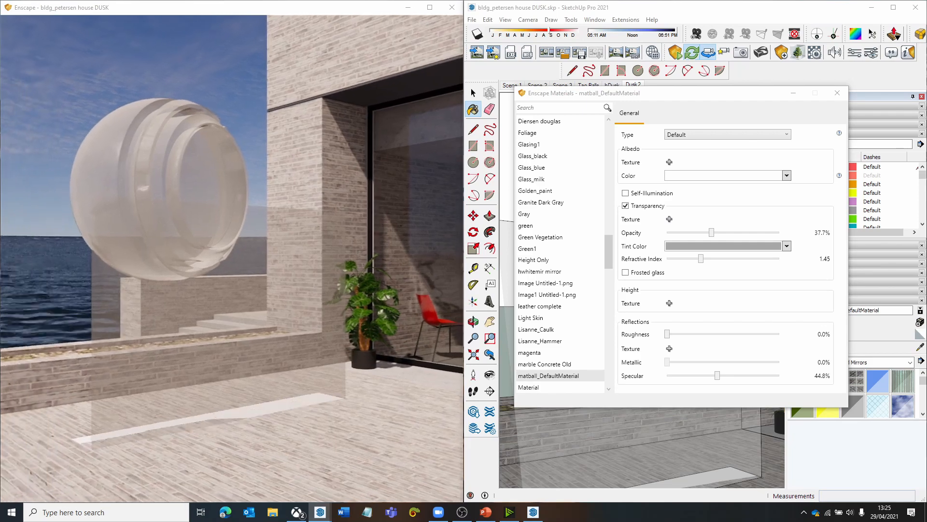
scroll(249, 384, up, 3)
right_drag(248, 384, 459, 381)
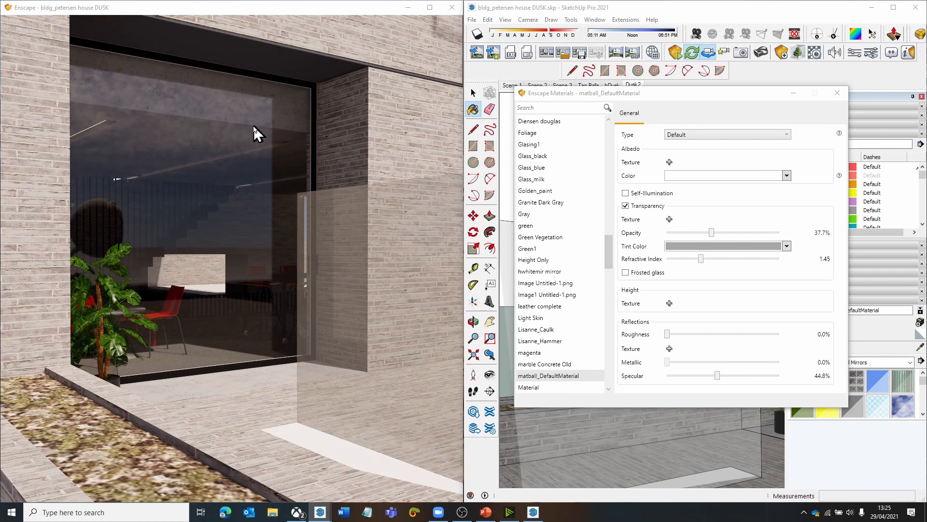
- Walk into the house in the render view and examine the terrace, sea and ball through the window glazing
key(w)
mouse_move(231, 219)
mouse_down()
mouse_move(260, 220)
mouse_move(249, 219)
mouse_up()
key(w)
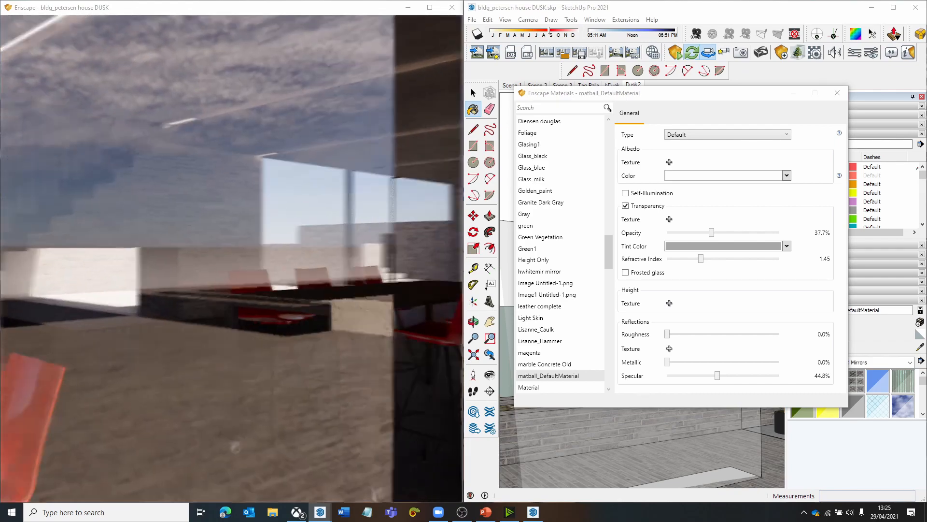
key(w)
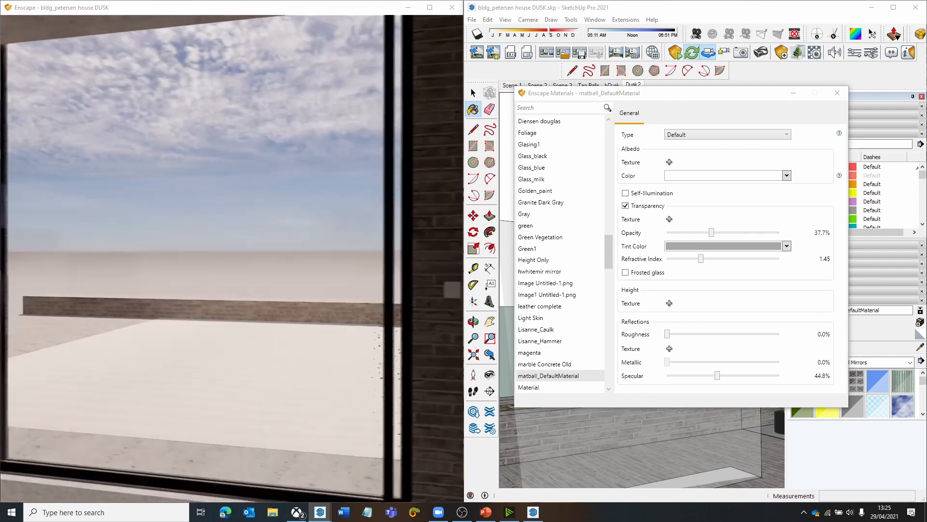
key(a)
key(a)
key(d)
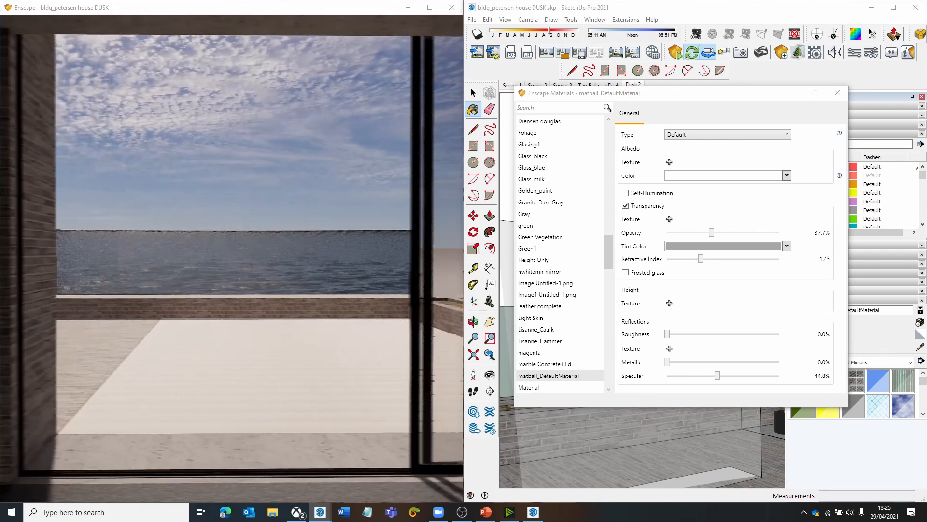
key(a)
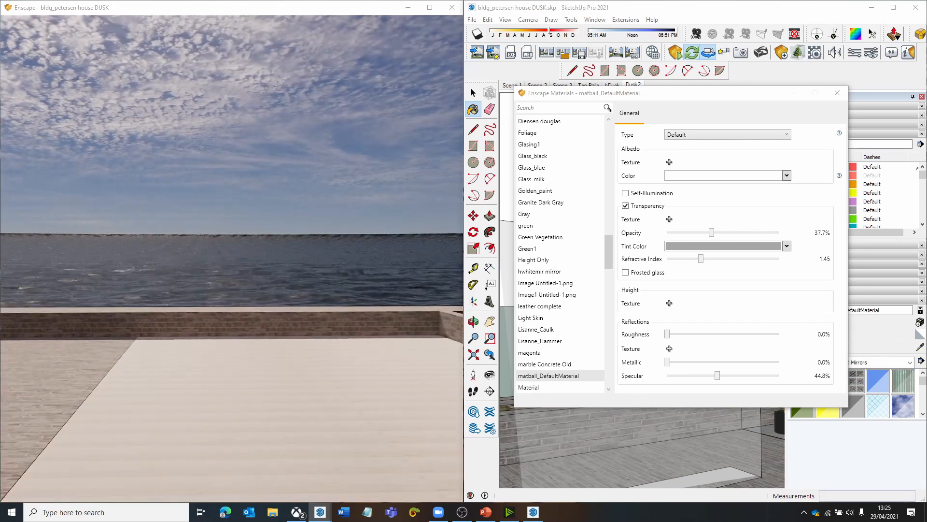
key(d)
key(a)
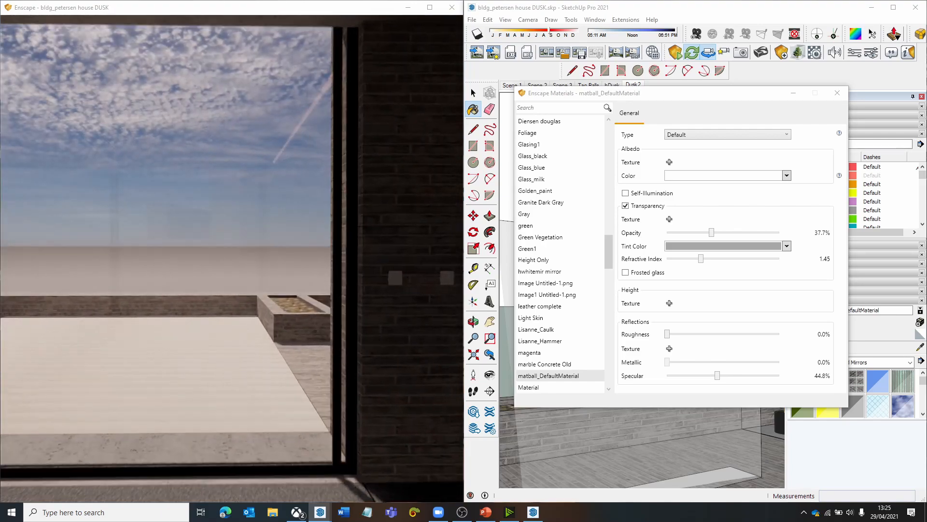
key(d)
- Return to the terrace and examine the transparent ball and panel against the sea, wall and sky in the render view
key(a)
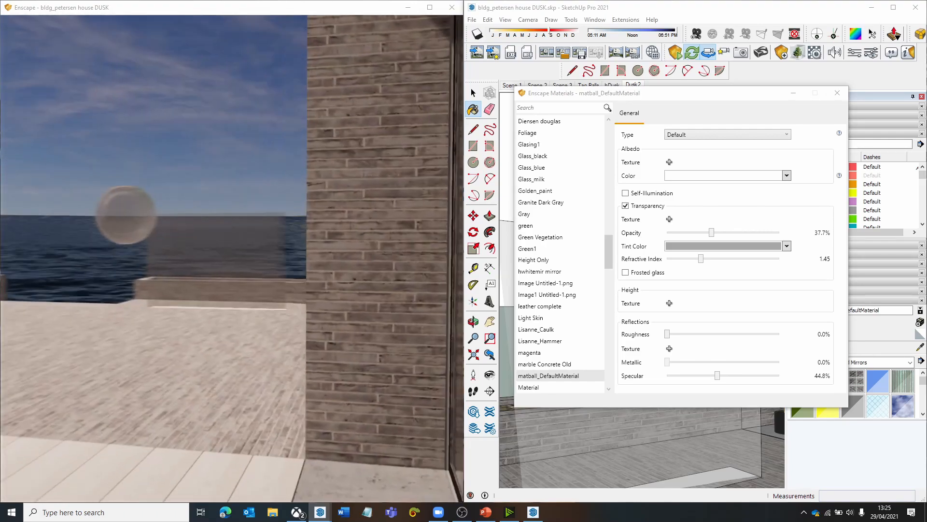
key(a)
key(w)
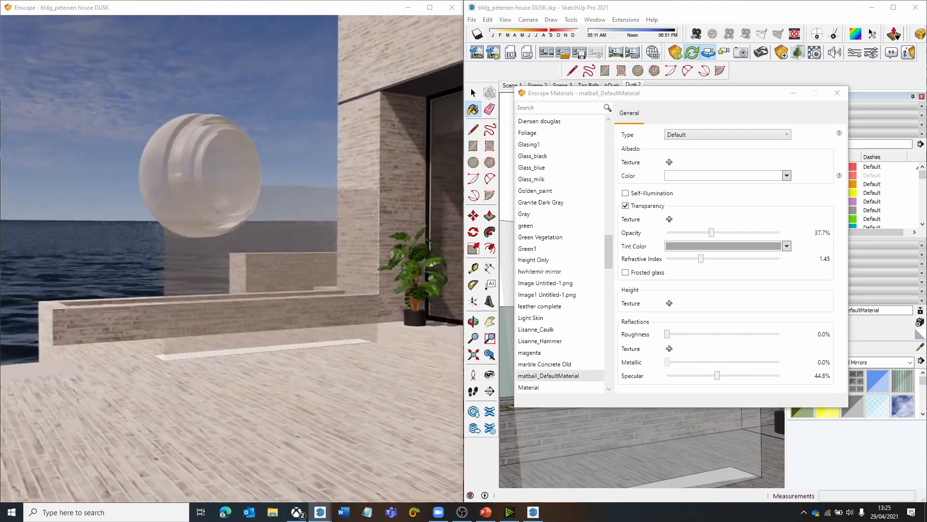
key(w)
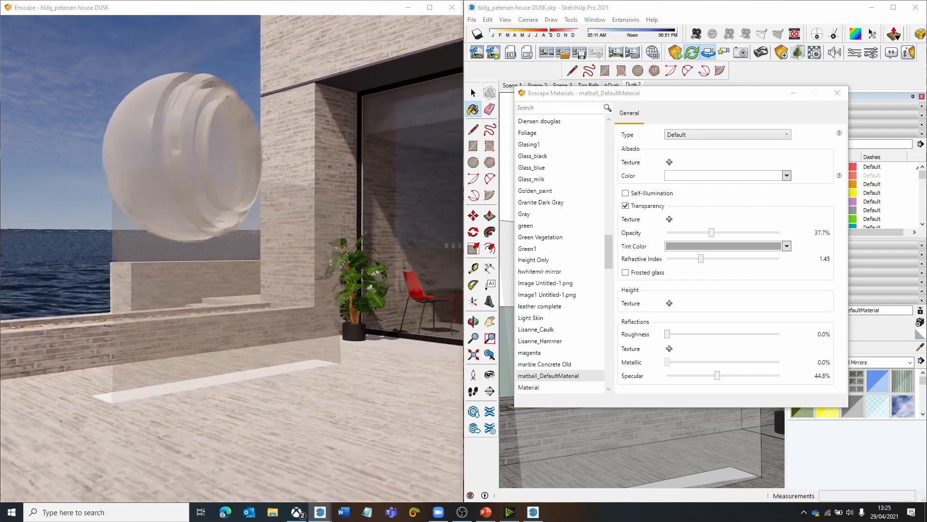
key(s)
key(d)
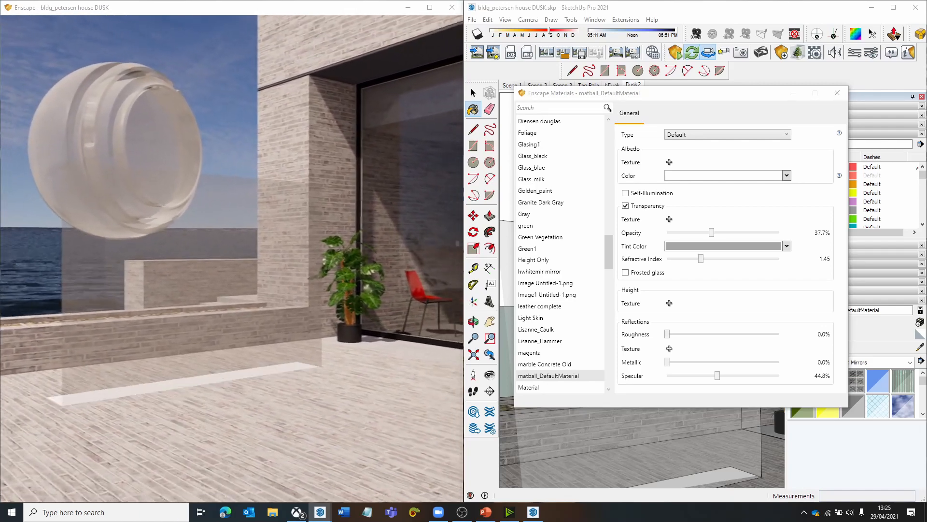
mouse_move(270, 295)
mouse_down()
mouse_move(191, 357)
mouse_move(241, 350)
mouse_up()
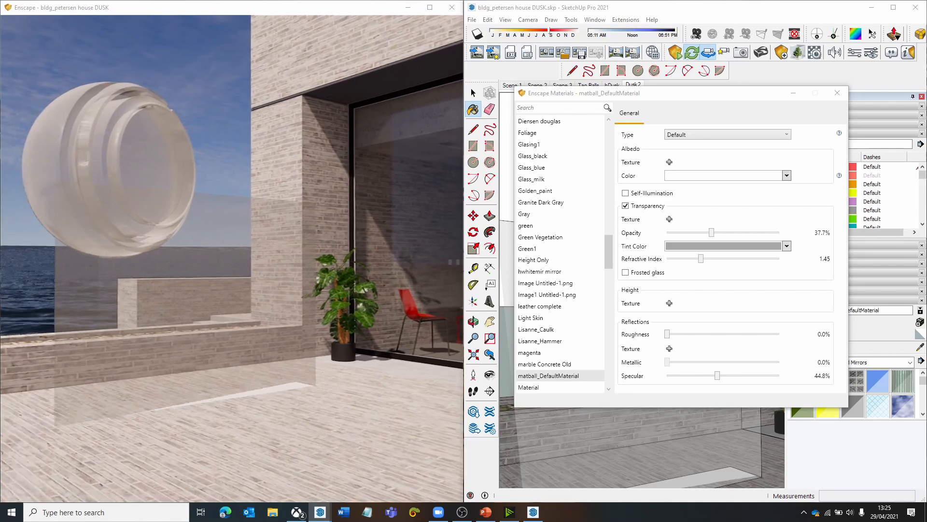
drag(182, 327, 163, 329)
mouse_move(163, 329)
right_down()
mouse_move(237, 314)
mouse_move(348, 270)
mouse_move(325, 239)
right_up()
right_drag(242, 331, 248, 341)
drag(234, 318, 234, 326)
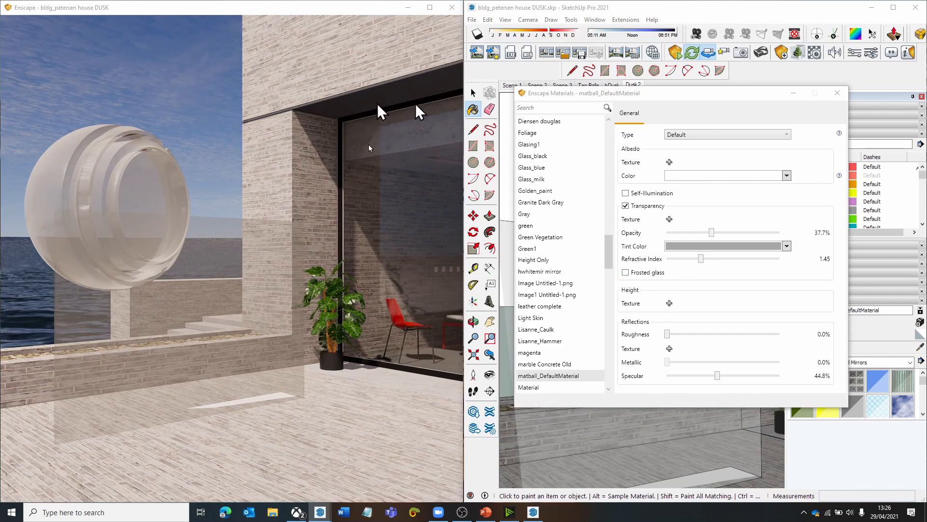
scroll(301, 241, up, 5)
drag(302, 241, 339, 282)
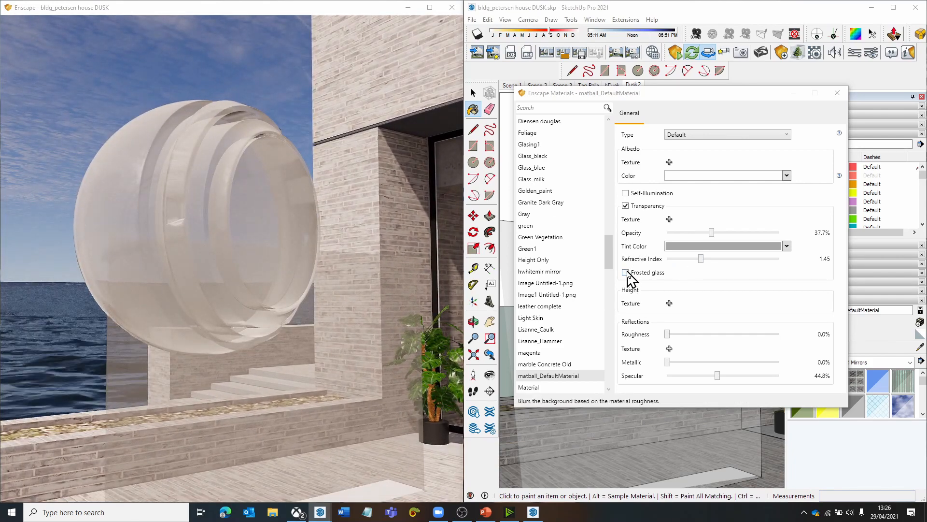
- Enable frosted glass on the ball and panel material, trying 57.6% roughness and settling on 36.6%
click(625, 272)
drag(285, 331, 182, 292)
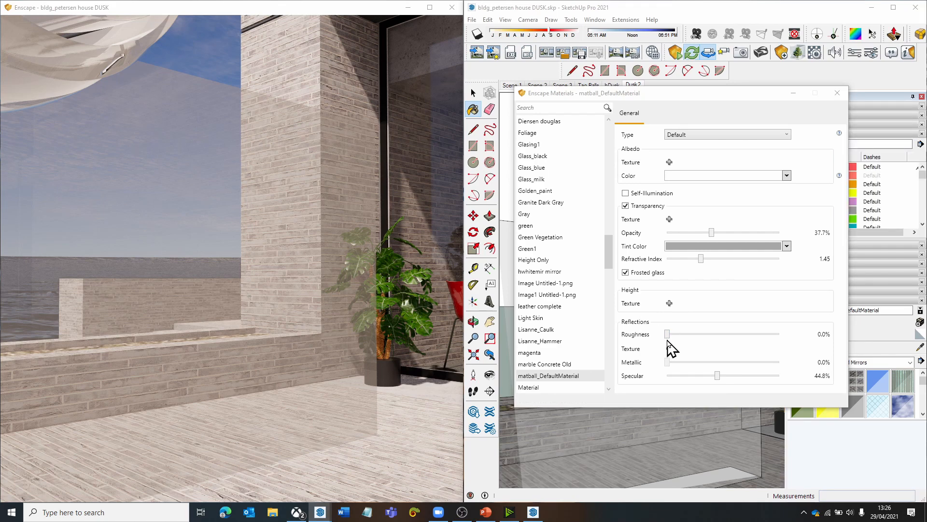
drag(669, 334, 733, 337)
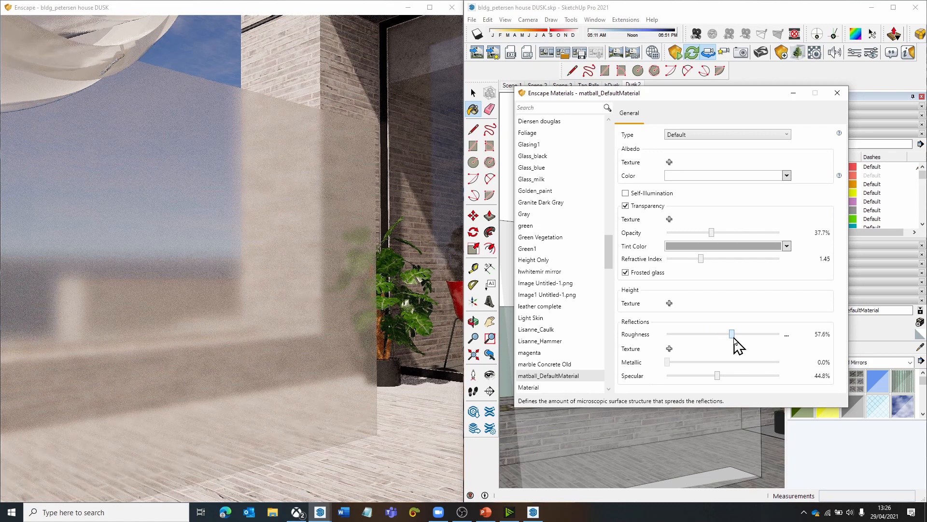
right_drag(321, 328, 350, 360)
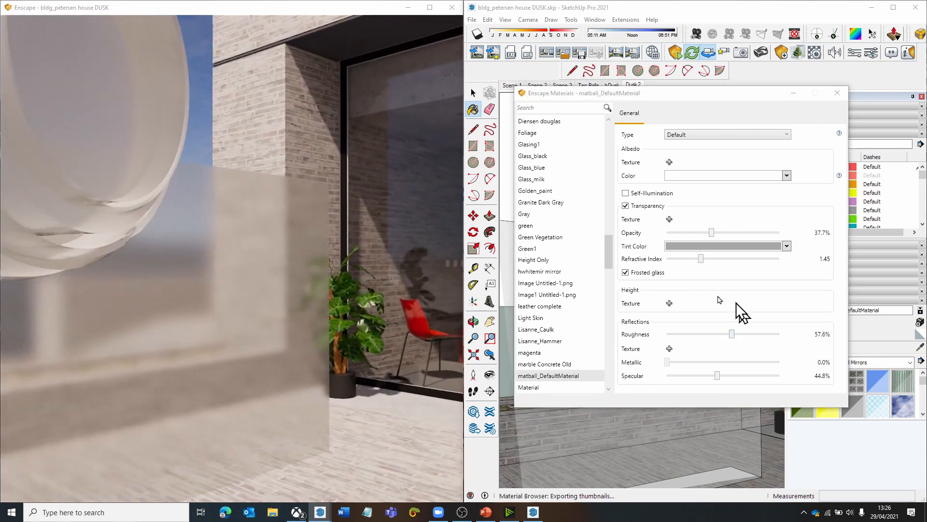
drag(733, 334, 695, 334)
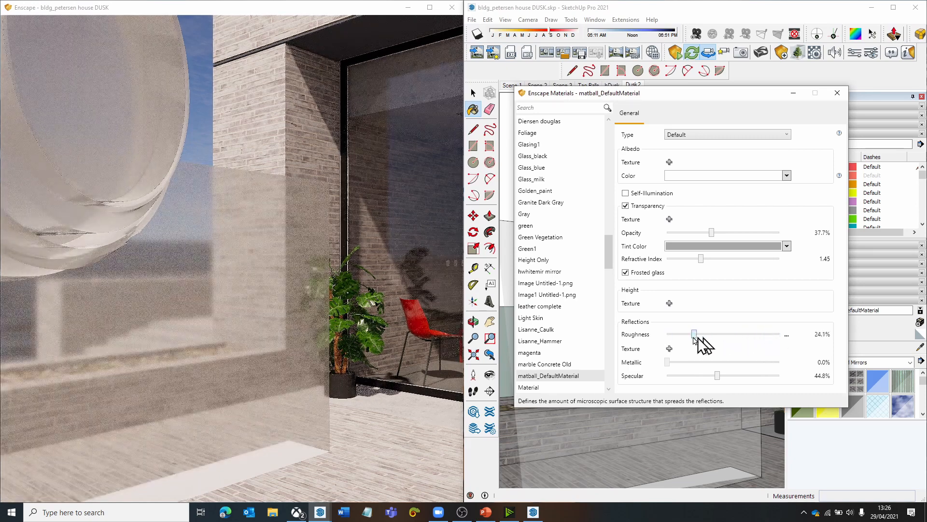
right_drag(364, 384, 296, 280)
drag(352, 363, 341, 339)
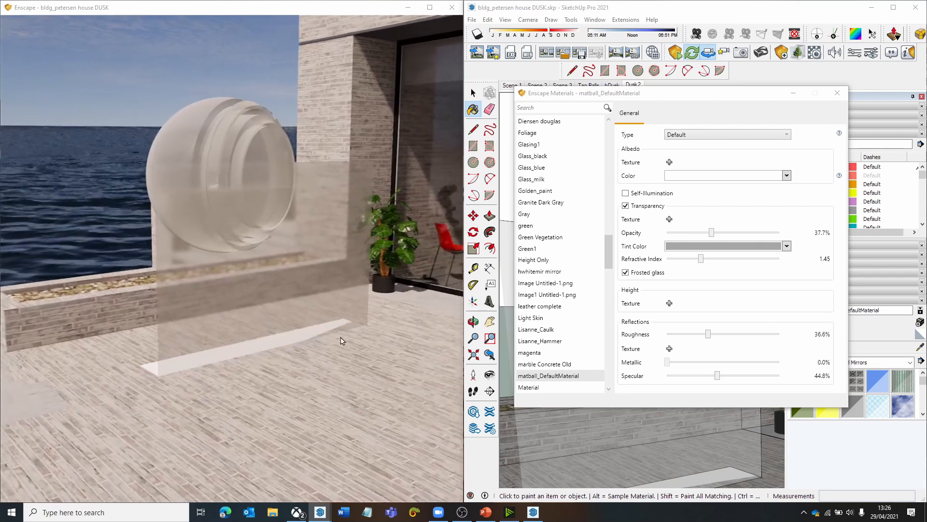
- Walk from the terrace into the house to view the potted plant beside the glazing in the render view
click(921, 346)
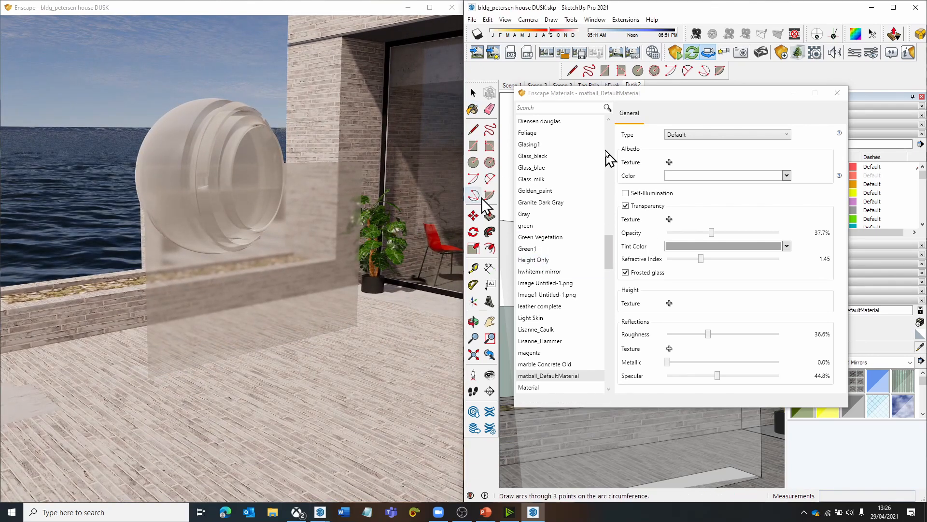
drag(739, 98, 787, 107)
key(w)
drag(431, 243, 387, 245)
key(s)
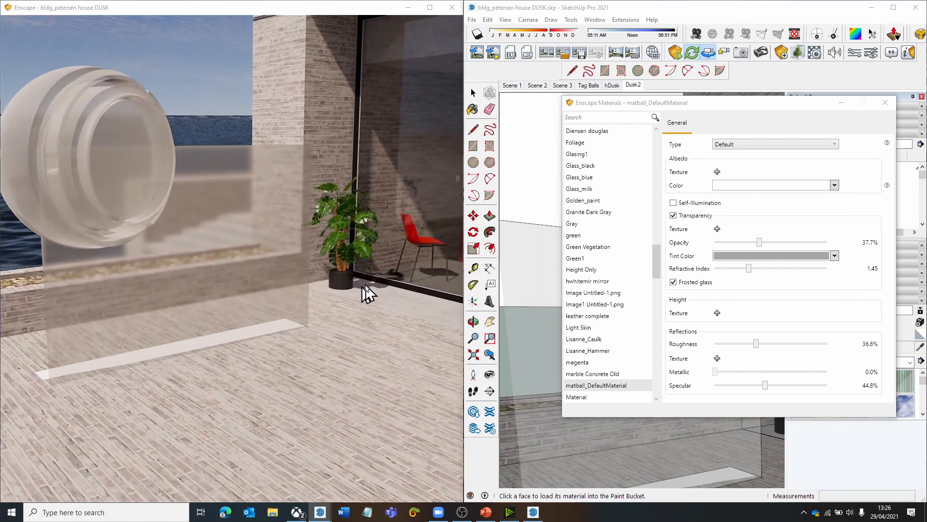
key(w)
drag(366, 286, 241, 285)
key(s)
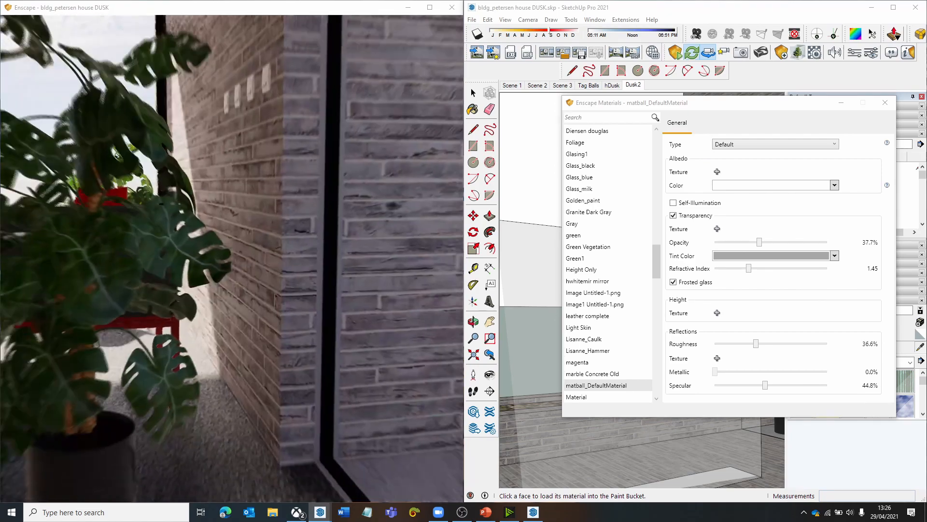
- Set the sun time to 16:56 and move close to the plant's sunlit leaves inside the house
drag(406, 259, 387, 256)
key(s)
mouse_move(387, 257)
shift+right_down()
mouse_move(338, 256)
mouse_move(391, 250)
shift+right_up()
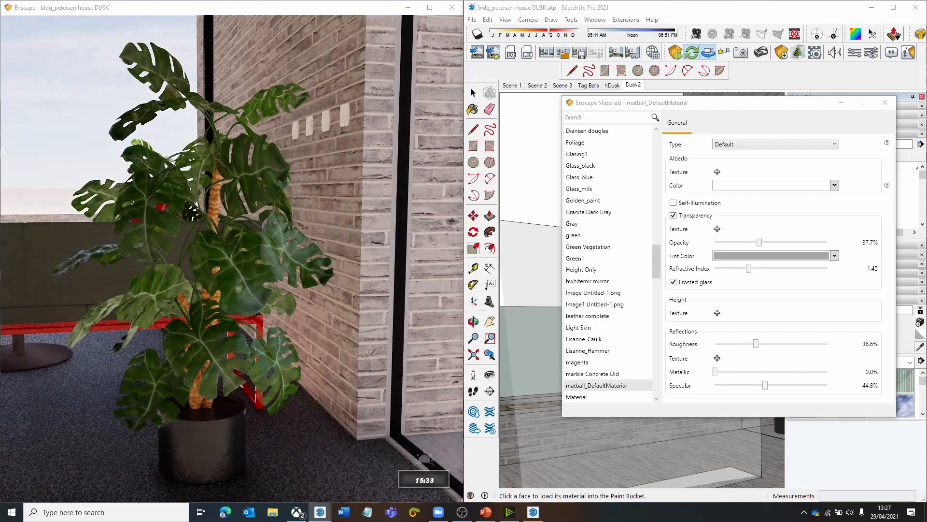
shift+right_drag(77, 269, 114, 268)
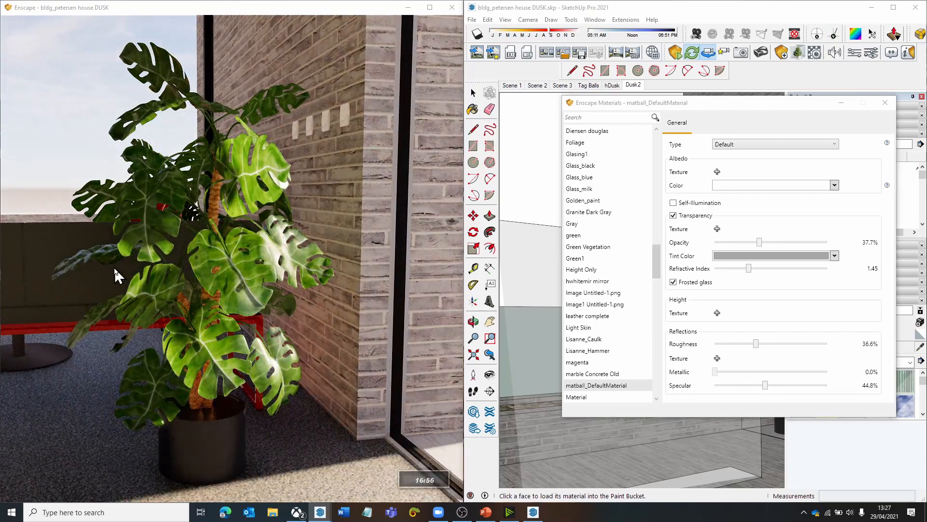
key(w)
drag(114, 268, 70, 269)
key(d)
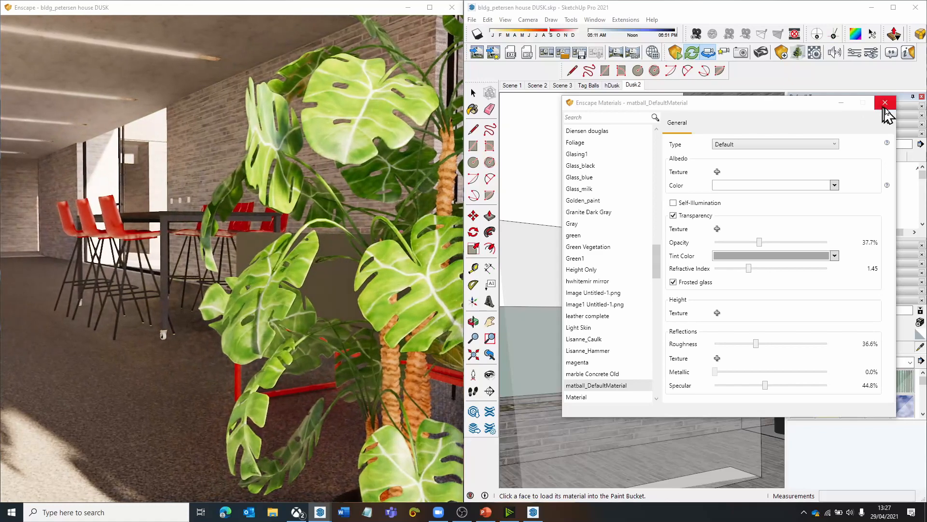
- Load the plant's leaf material in the material editor, try the Default type and compare the leaves from several sides
click(885, 102)
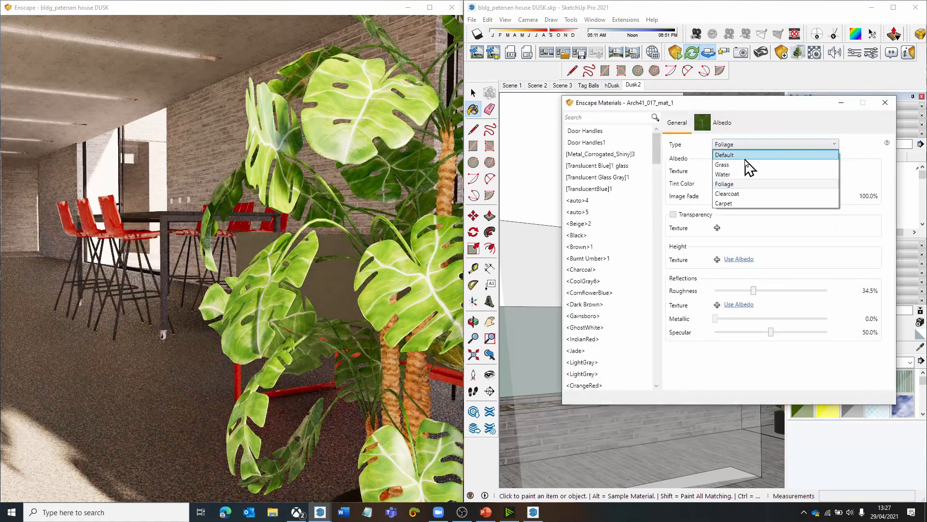
click(745, 154)
right_drag(289, 279, 218, 284)
mouse_move(149, 285)
right_down()
mouse_move(9, 319)
mouse_move(14, 329)
mouse_move(165, 349)
mouse_move(354, 238)
right_up()
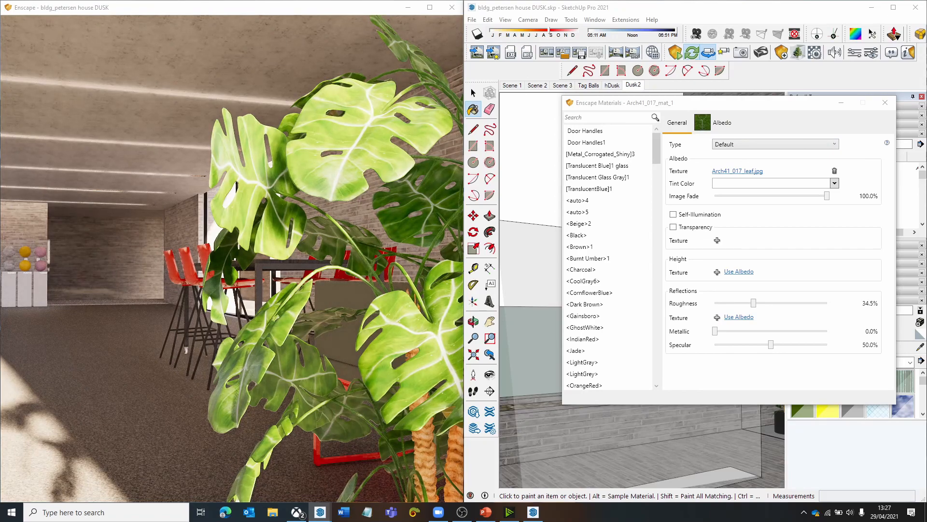
right_drag(348, 159, 190, 102)
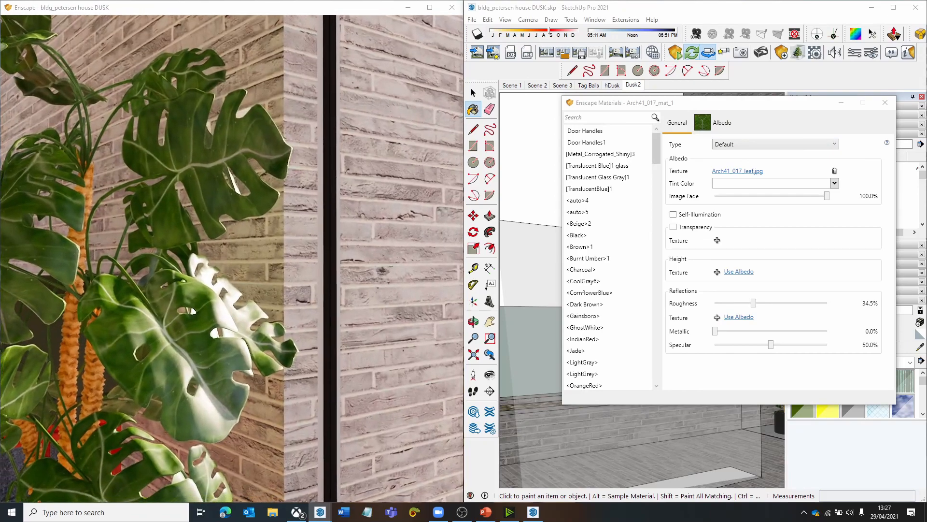
scroll(175, 135, down, 2)
middle_drag(176, 135, 219, 131)
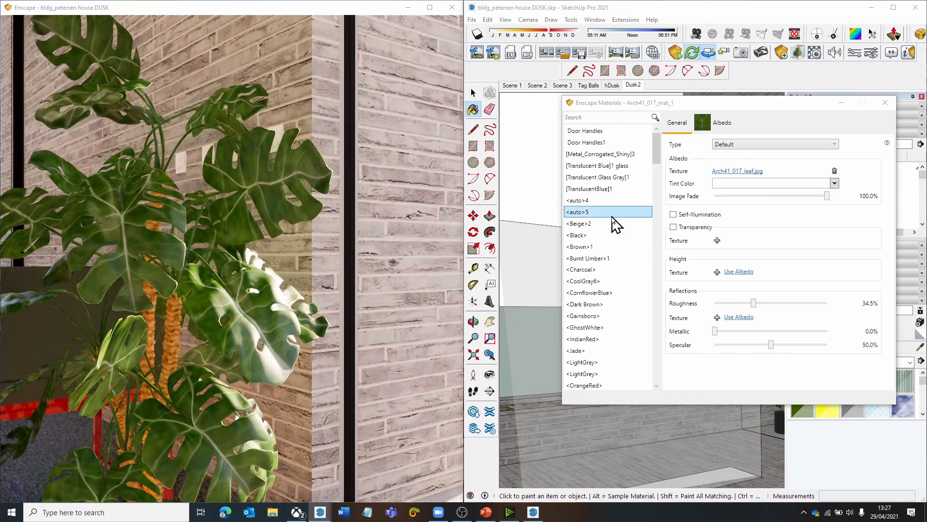
- Set the leaf material's type to Foliage and shift the sun time to 16:28 to check the light through the leaves
click(757, 145)
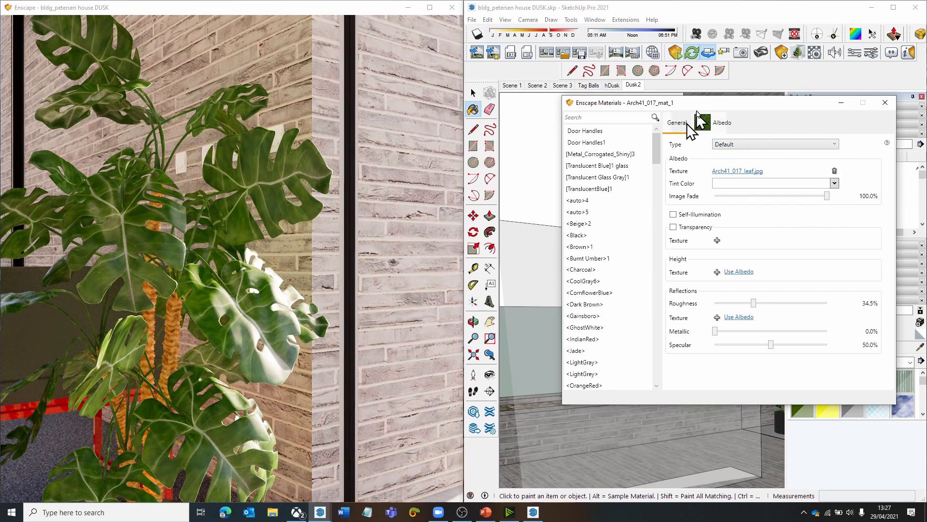
drag(710, 103, 675, 105)
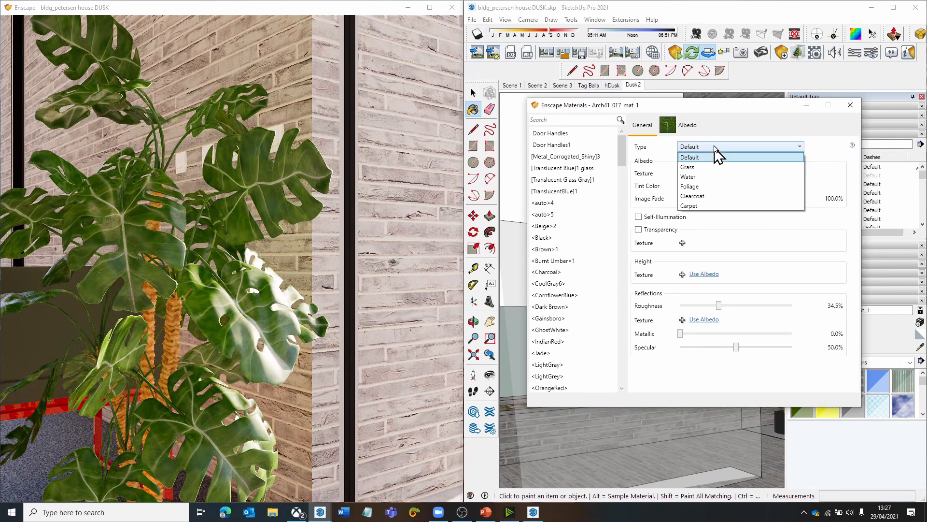
click(710, 186)
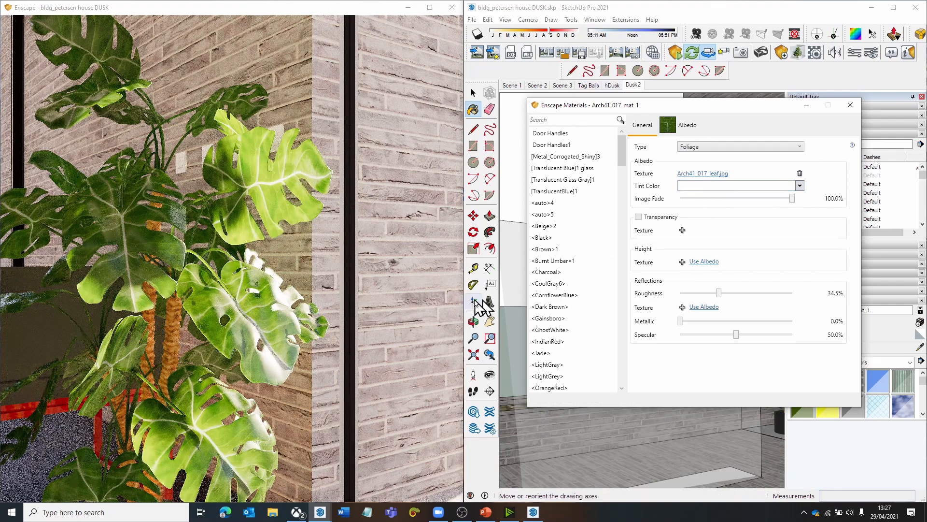
drag(220, 252, 273, 246)
shift+right_drag(273, 246, 181, 244)
scroll(275, 246, down, 4)
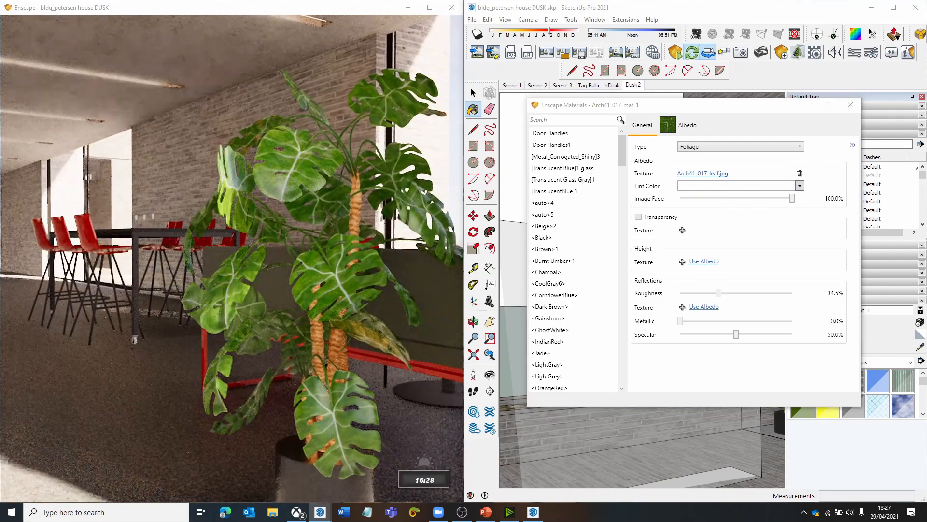
- Back on the terrace, load the panel's material, turn off its transparency and set its type to Foliage
key(w)
drag(181, 244, 454, 244)
key(w)
key(s)
click(850, 105)
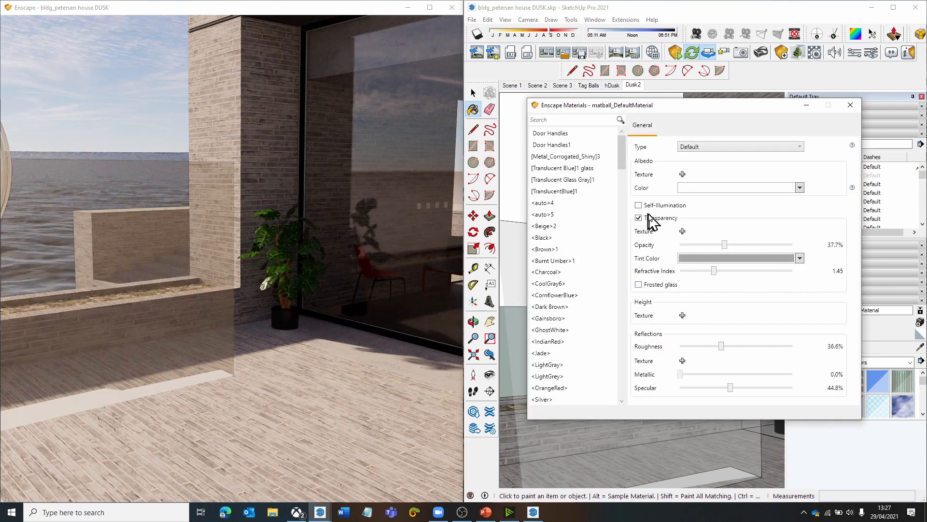
click(648, 217)
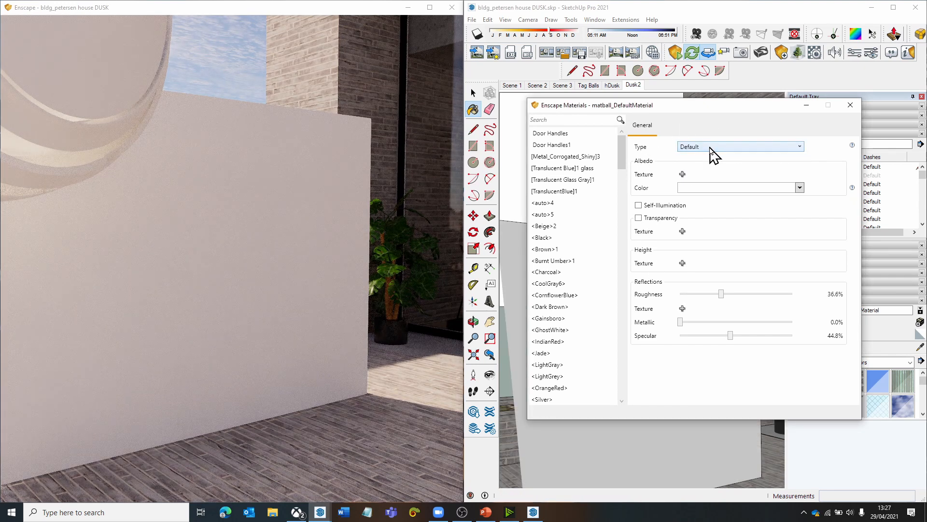
click(696, 187)
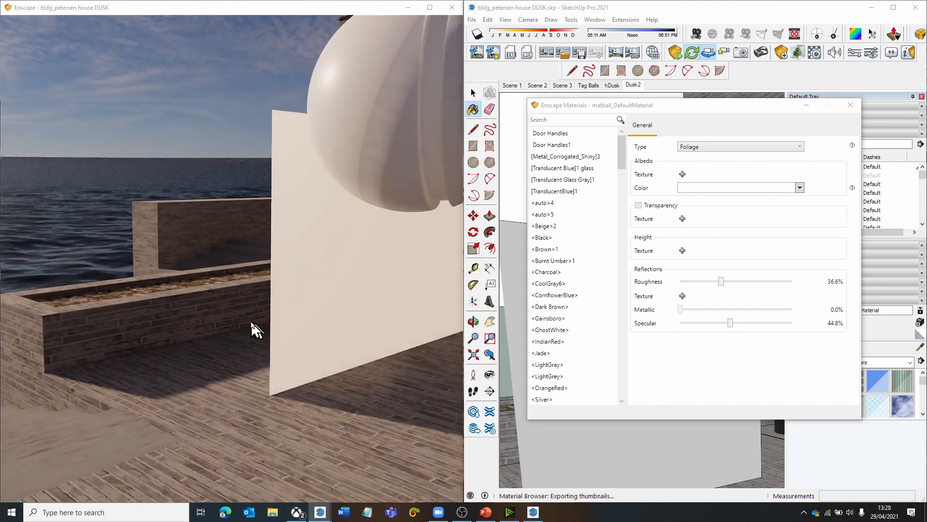
- Examine the Foliage-type panel and ball on the terrace from several angles under a low sun
mouse_move(251, 323)
shift+right_down()
mouse_move(198, 322)
mouse_move(415, 327)
mouse_move(290, 317)
mouse_move(333, 317)
mouse_move(309, 312)
mouse_move(396, 290)
shift+right_up()
mouse_move(396, 290)
shift+right_down()
mouse_move(377, 285)
mouse_move(391, 285)
shift+right_up()
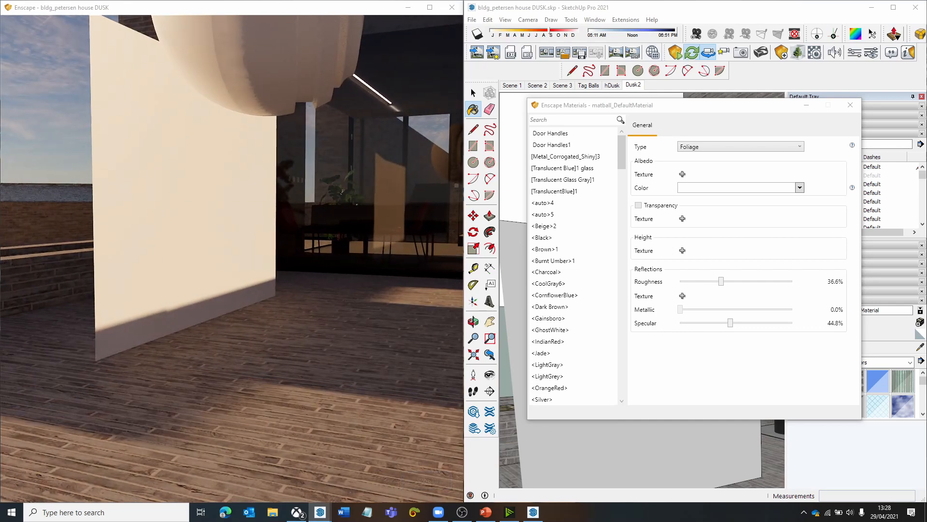
right_drag(292, 242, 232, 176)
mouse_move(201, 281)
mouse_down()
mouse_move(181, 268)
mouse_move(179, 255)
mouse_move(188, 259)
mouse_up()
key(w)
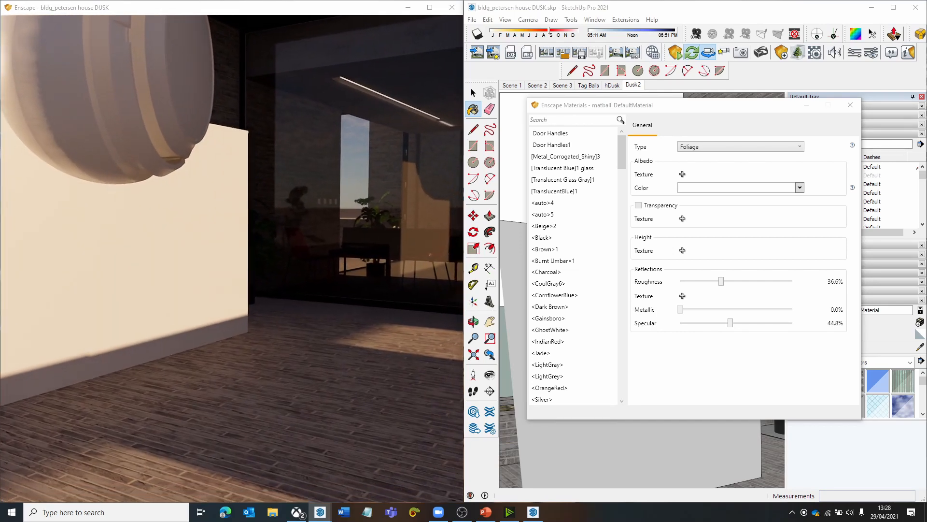
key(s)
mouse_move(185, 345)
mouse_down()
mouse_move(165, 347)
mouse_move(185, 346)
mouse_up()
key(a)
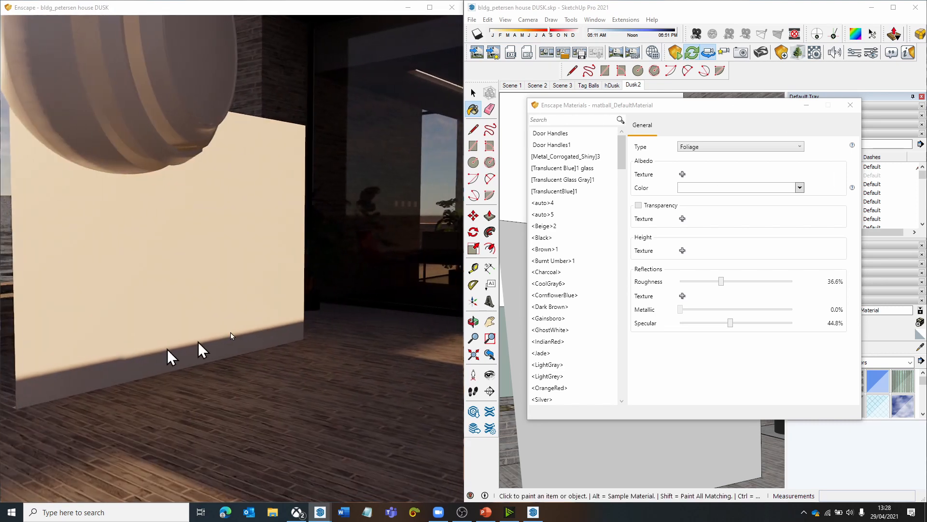
click(722, 146)
drag(237, 231, 300, 275)
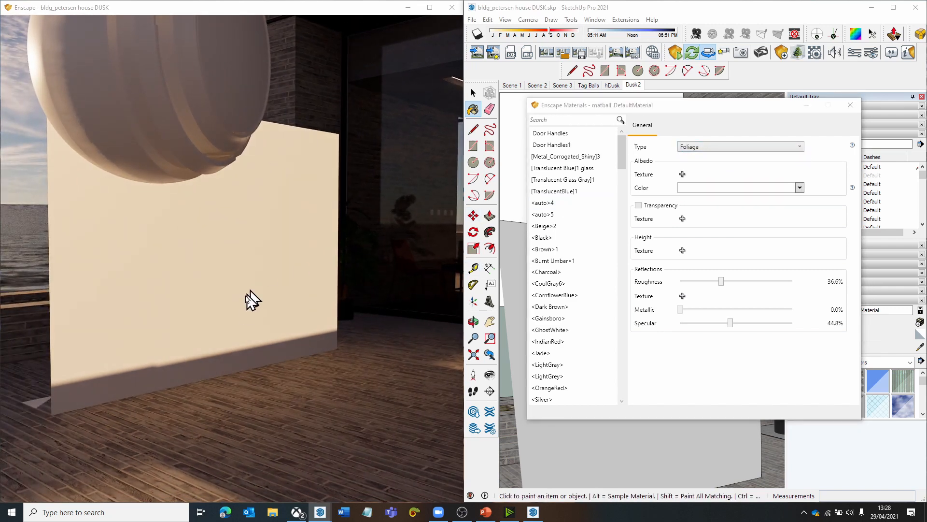
mouse_move(219, 284)
mouse_down()
mouse_move(205, 283)
mouse_move(217, 284)
mouse_up()
- Set the ball and panel material's type to Clearcoat and bring the whole ball into view
click(705, 147)
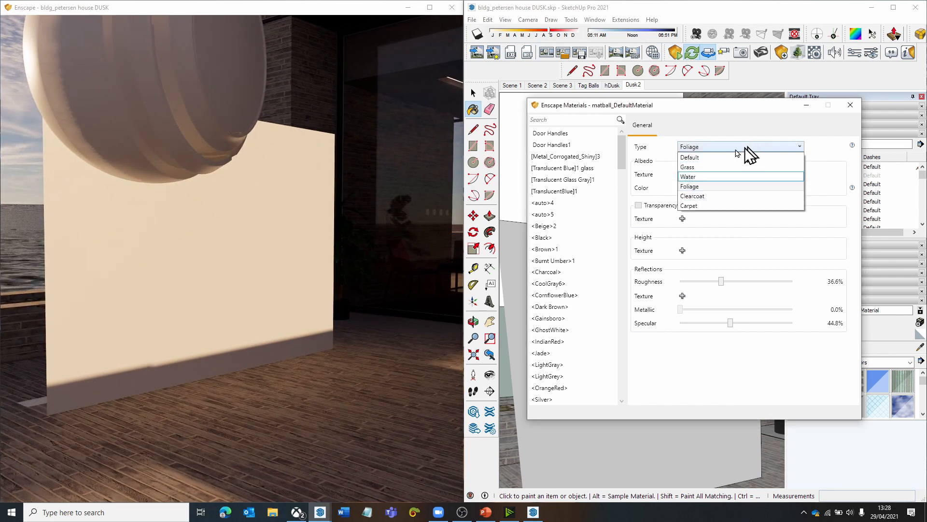
click(706, 198)
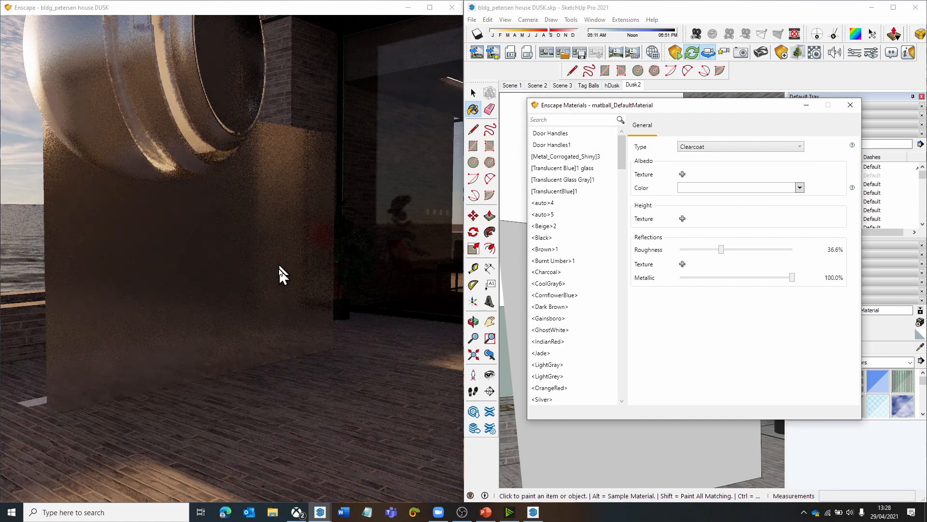
drag(280, 266, 227, 261)
key(e)
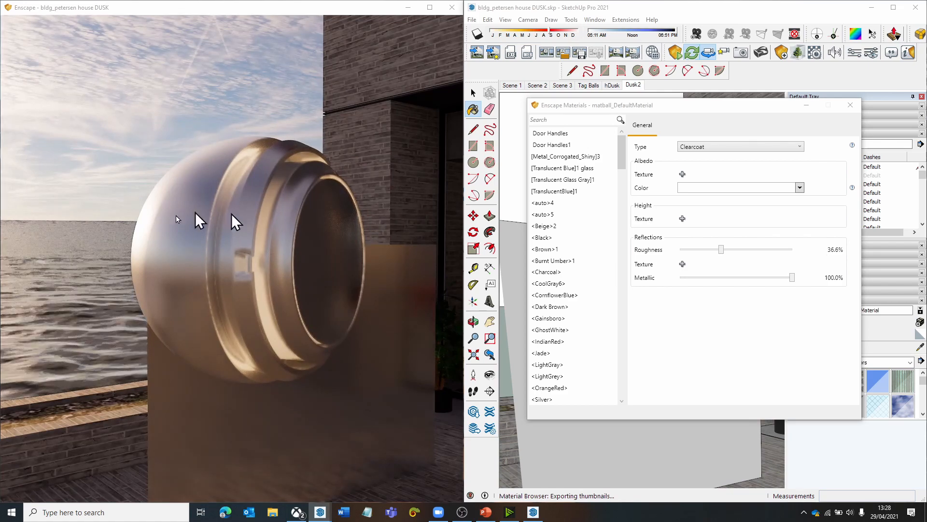
- Set the Clearcoat material's colour to red and shift the sun time until the ball is lit by full daylight
right_drag(300, 258, 212, 258)
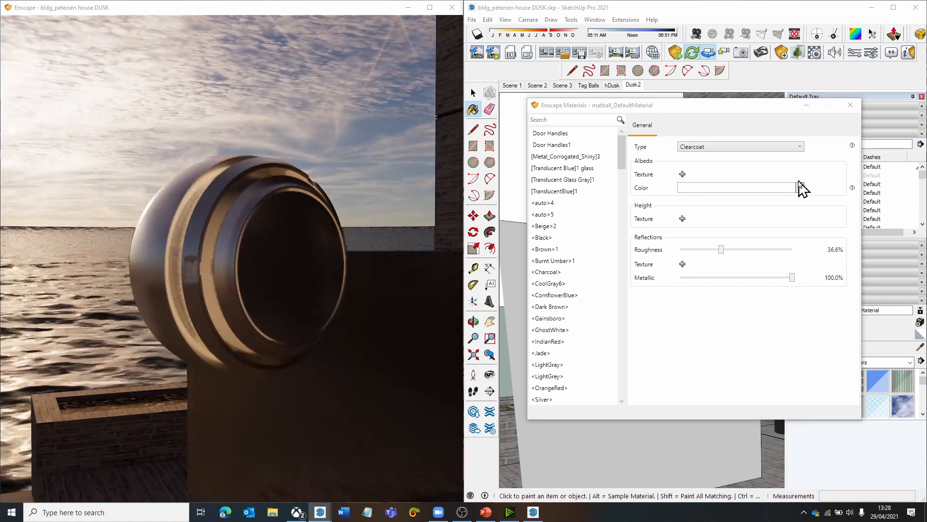
click(799, 187)
click(741, 244)
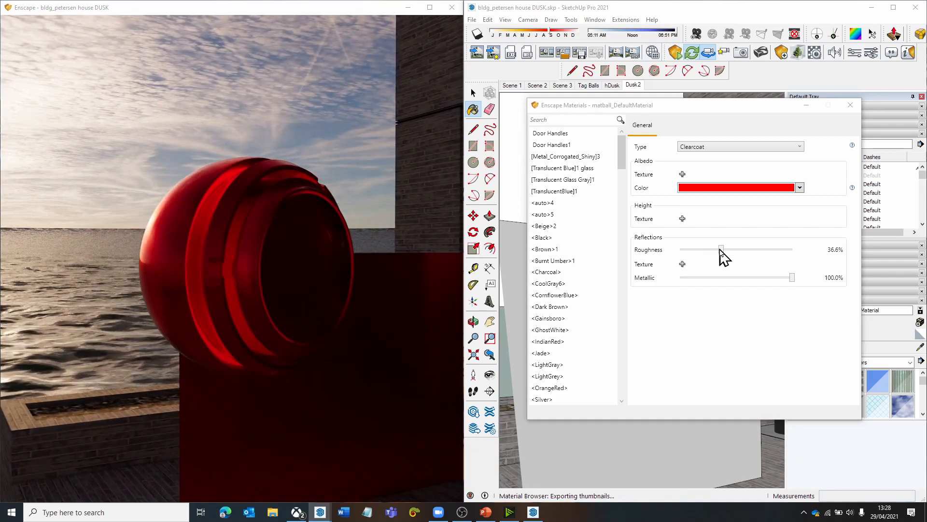
mouse_move(336, 246)
shift+right_down()
mouse_move(382, 246)
mouse_move(348, 246)
shift+right_up()
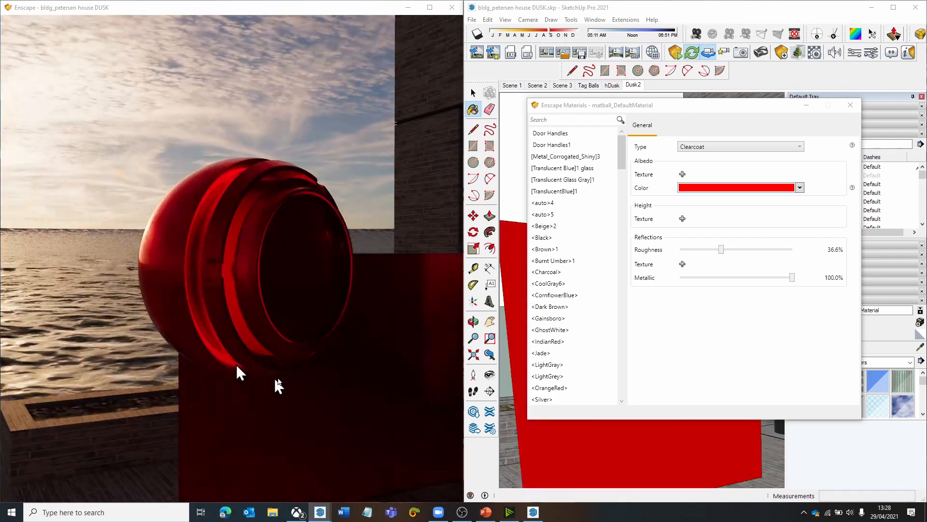
shift+right_drag(362, 339, 294, 339)
scroll(398, 295, up, 3)
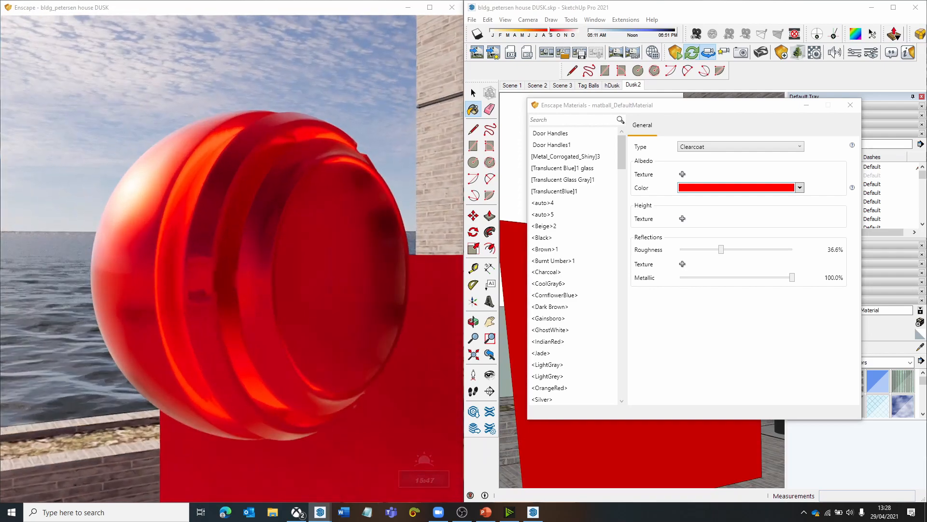
- Set the red Clearcoat material to 0% metallic and 31.8% roughness, and inspect the ball and panel from several angles
scroll(399, 294, down, 2)
drag(791, 278, 637, 278)
drag(261, 284, 305, 260)
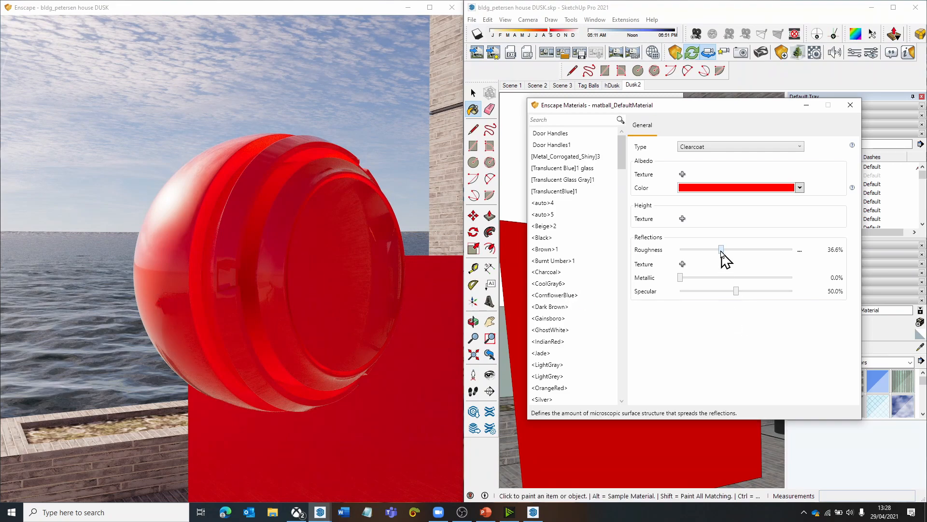
mouse_move(721, 250)
mouse_down()
mouse_move(643, 259)
mouse_move(813, 259)
mouse_move(696, 265)
mouse_move(716, 262)
mouse_up()
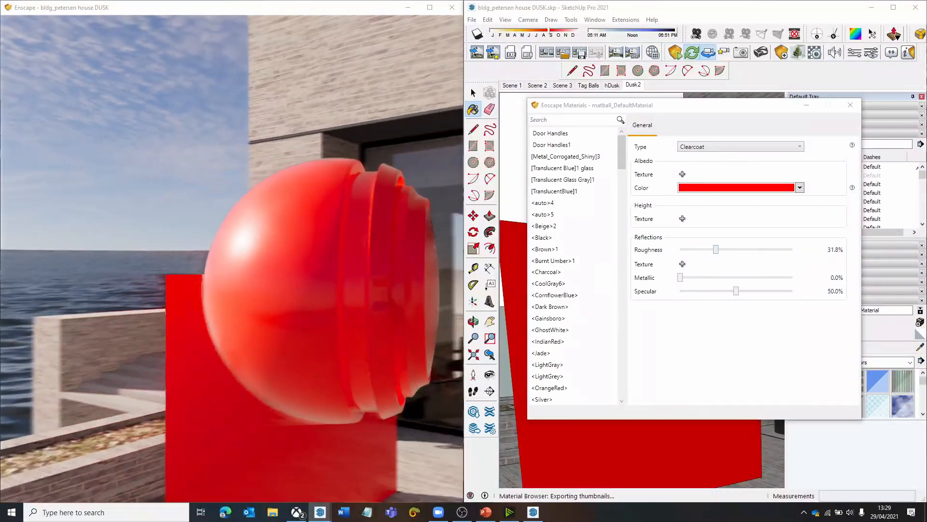
mouse_move(232, 261)
right_down()
mouse_move(280, 261)
mouse_move(169, 261)
right_up()
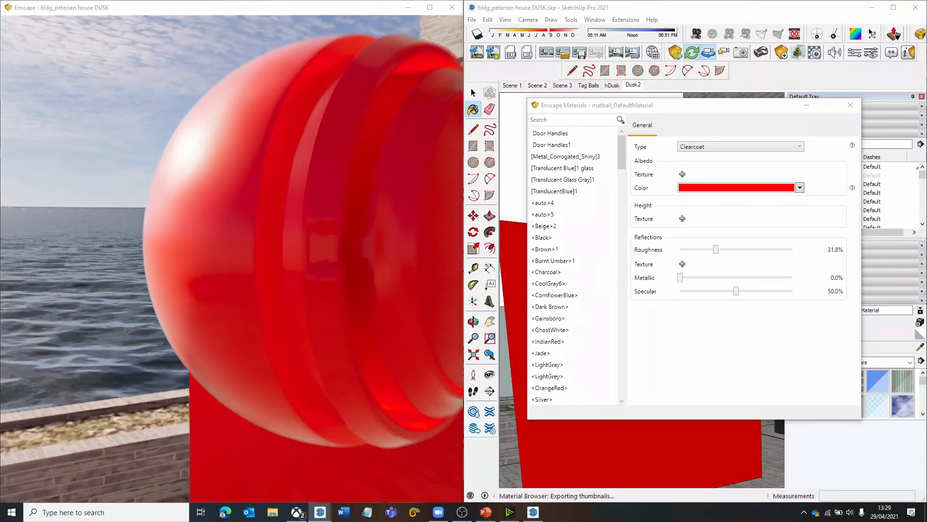
scroll(193, 321, down, 4)
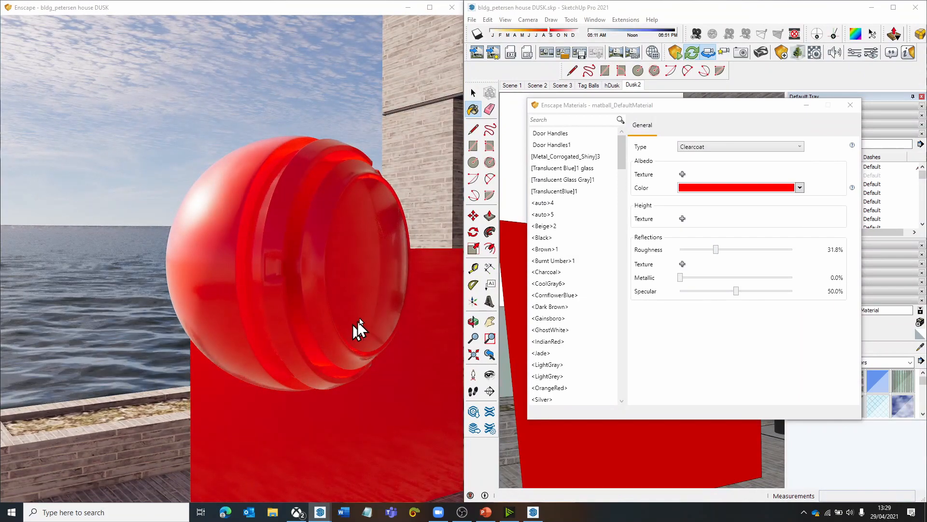
scroll(324, 239, down, 3)
right_drag(140, 176, 97, 174)
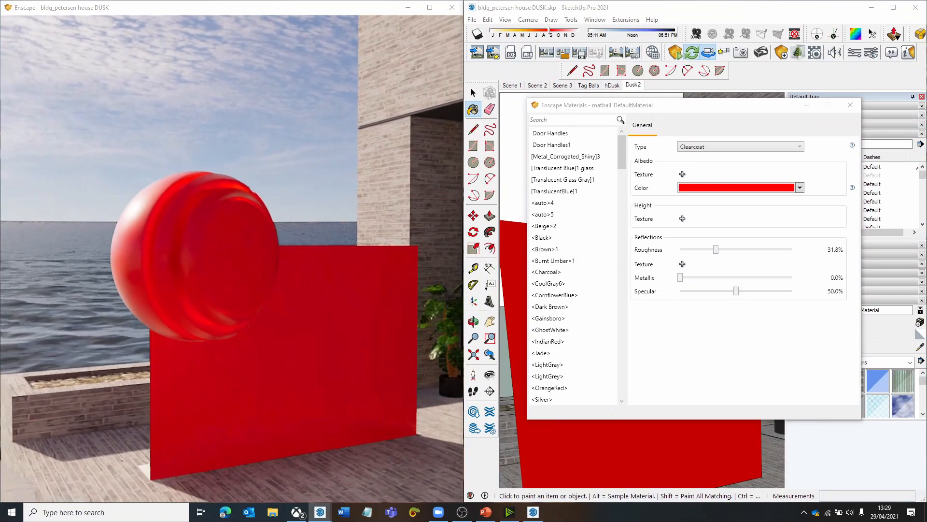
- Recall Scene 3 and load the floor's Blacktop Old 02 marble material in the reopened Enscape material editor
click(634, 86)
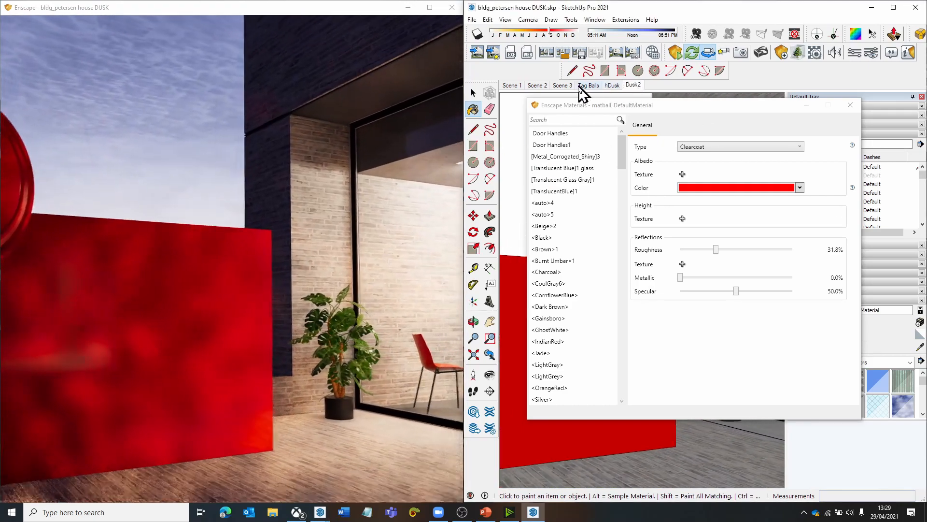
click(574, 85)
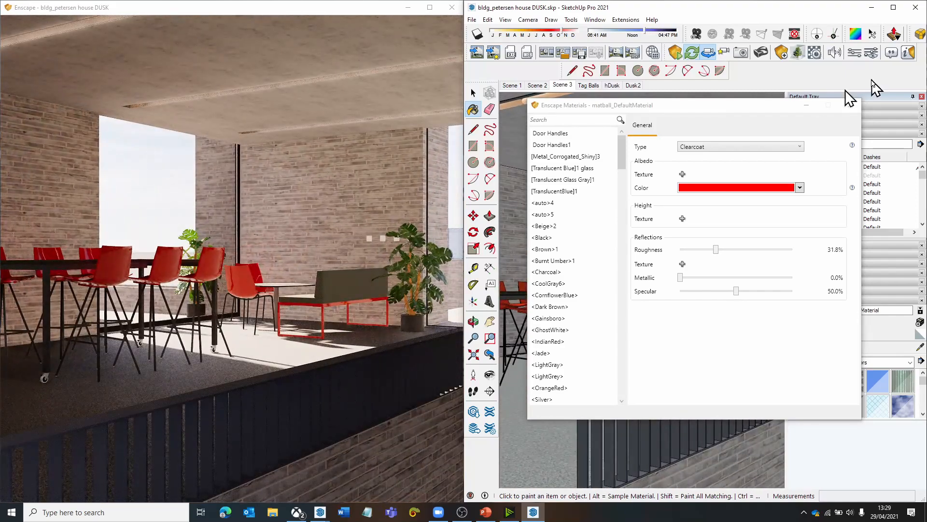
click(851, 105)
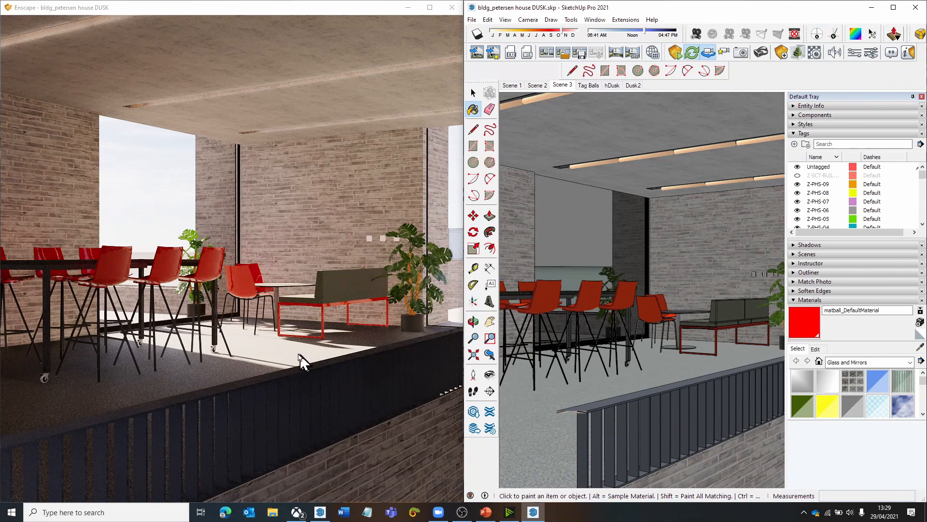
click(921, 348)
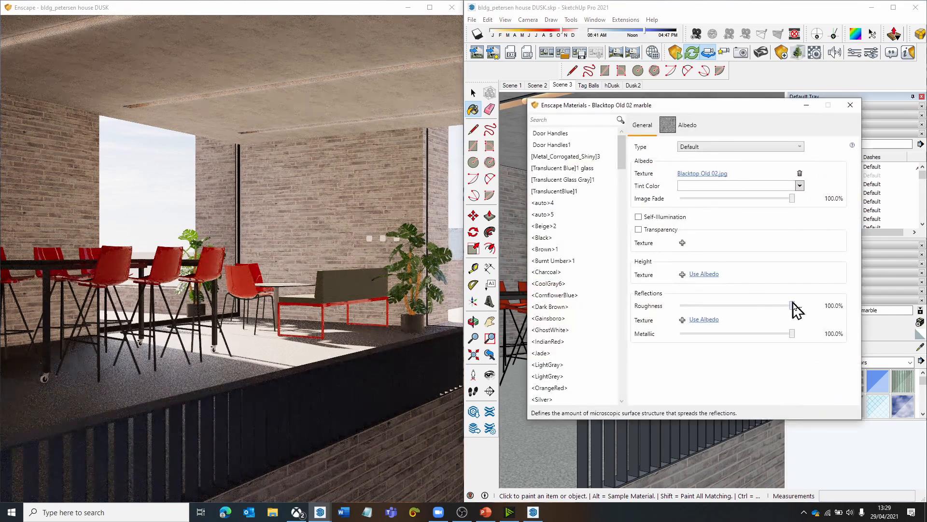
- Try the floor material's roughness at 37.2%, 0% and 12.9% to compare the reflections under the table and chairs
drag(790, 306, 726, 306)
right_drag(305, 320, 382, 318)
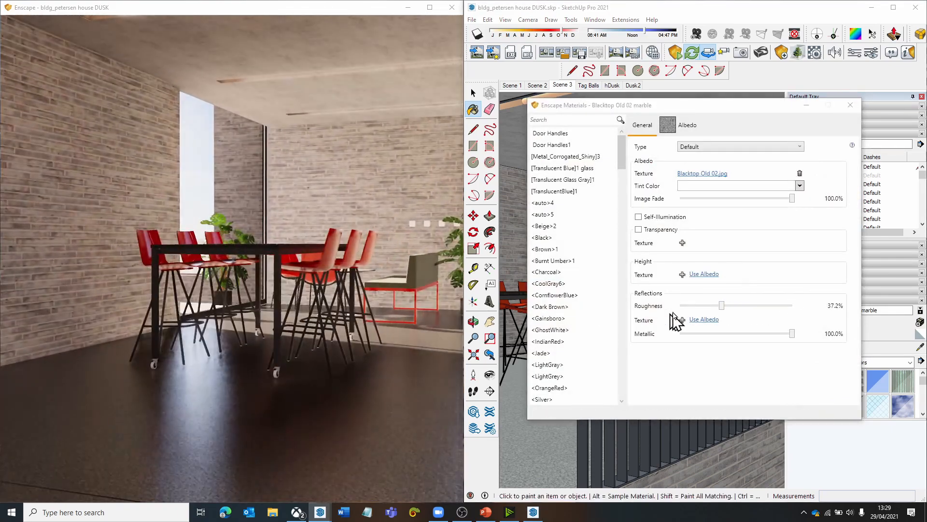
drag(722, 309, 677, 319)
mouse_move(226, 248)
right_down()
mouse_move(201, 251)
mouse_move(226, 248)
right_up()
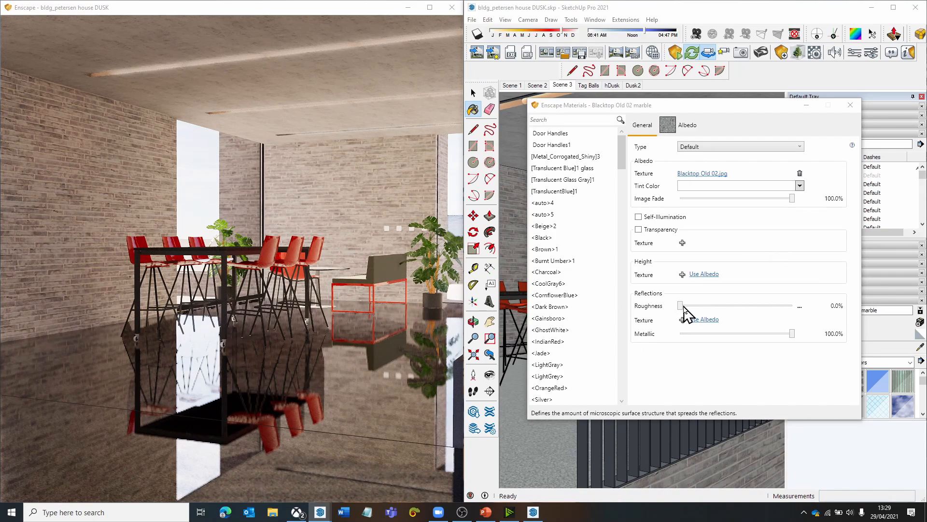
drag(683, 305, 695, 308)
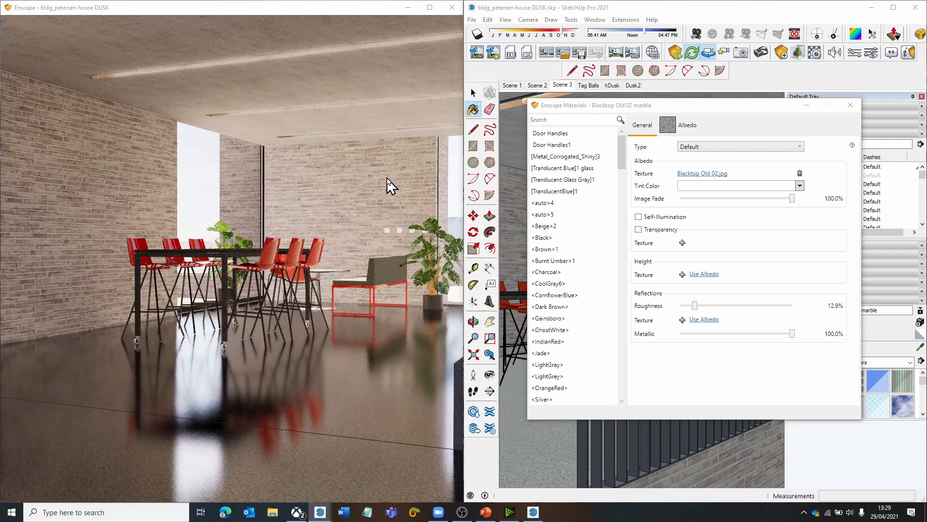
- Raise the floor material's roughness to 29.3% and finally to 37.9%, checking how blurred the floor reflections look
drag(216, 383, 218, 398)
drag(694, 305, 713, 306)
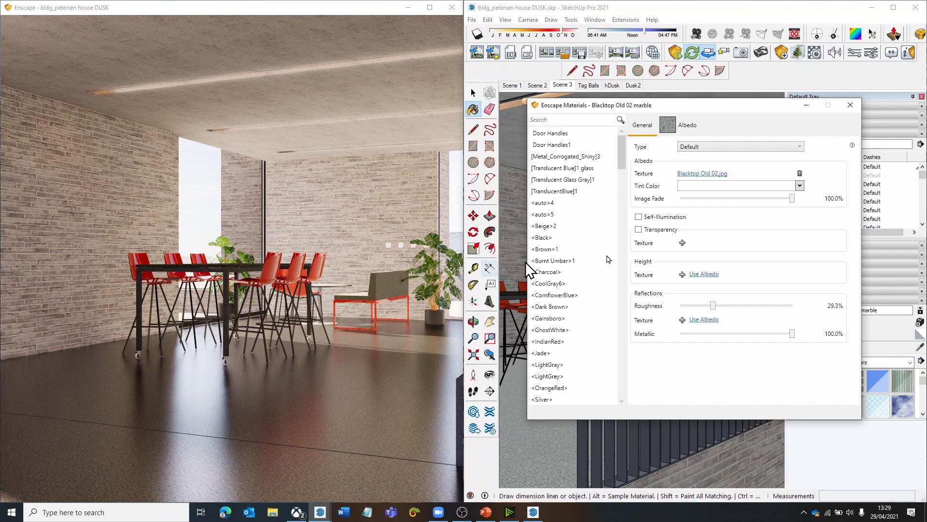
drag(712, 305, 723, 305)
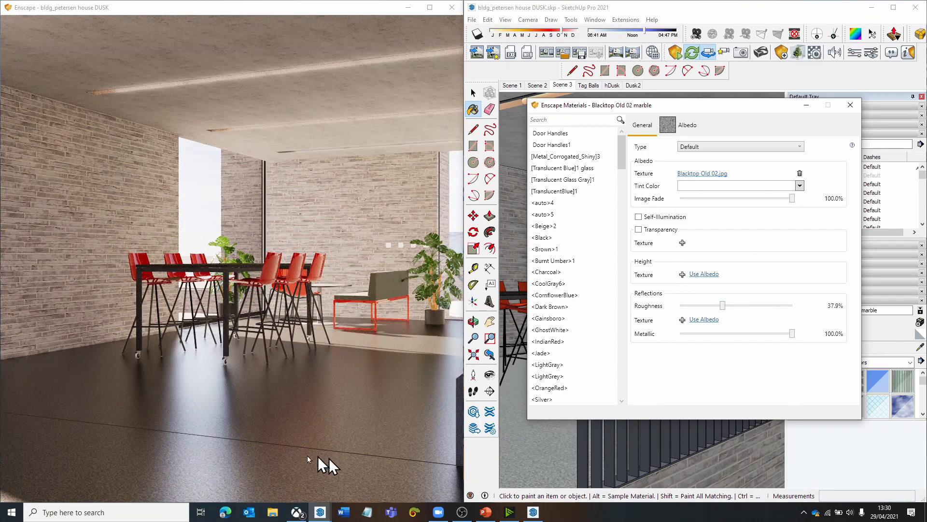
right_drag(274, 349, 297, 359)
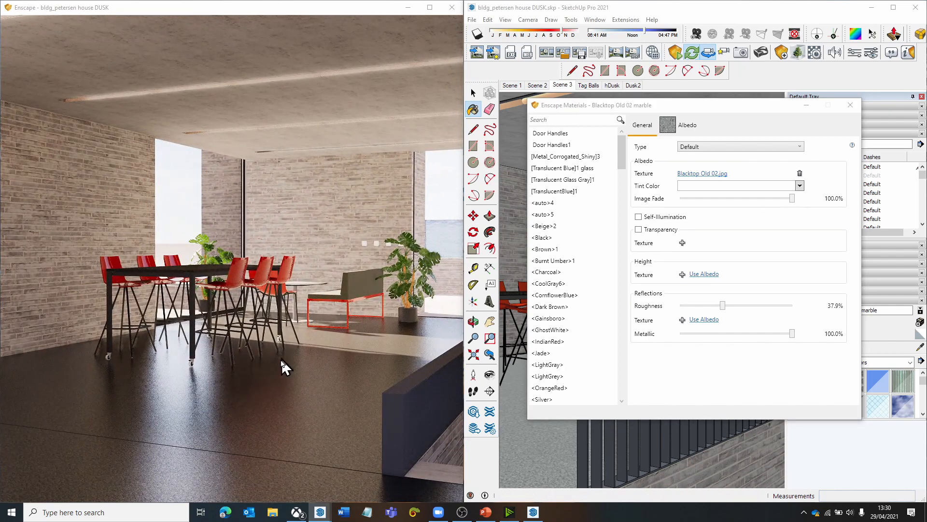
- Recall the Dusk2 scene, switch to PowerPoint and present the Impossible colours slides from the Model Time slide, advancing one slide
click(633, 85)
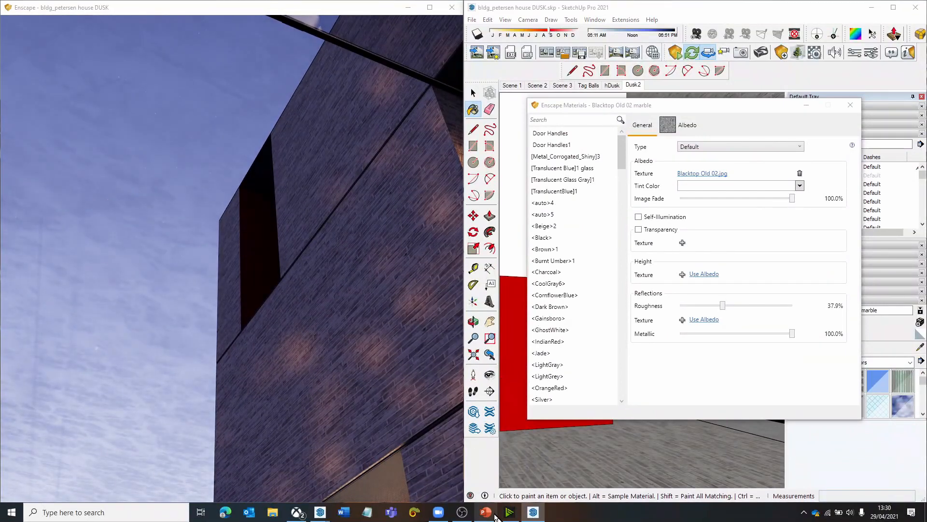
click(486, 512)
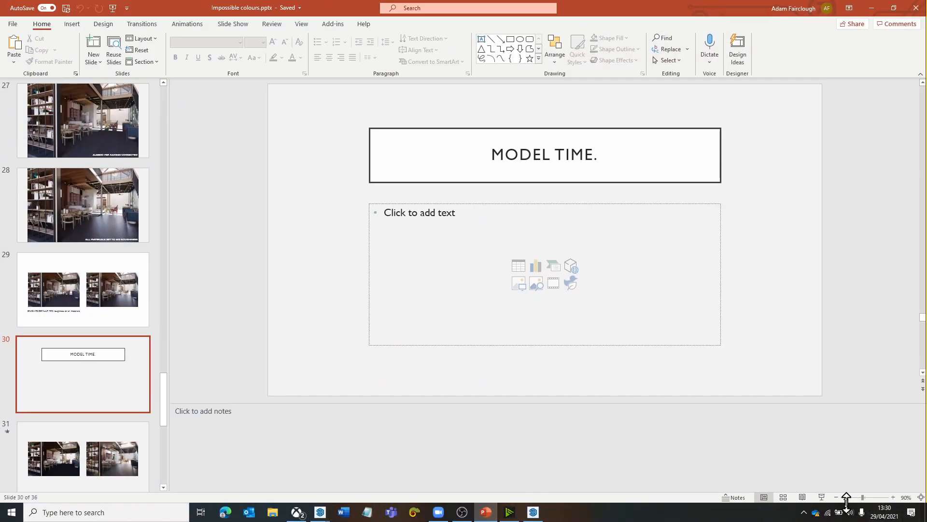
click(821, 497)
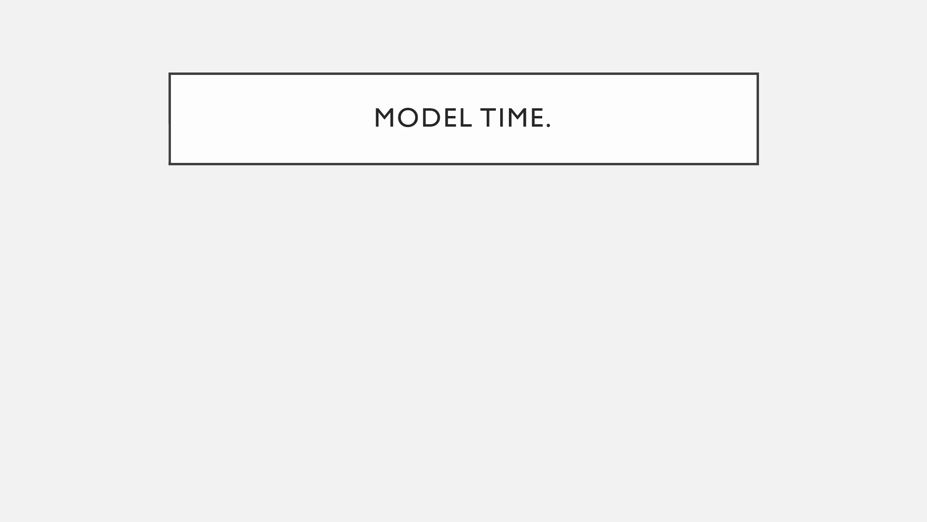
key(Right)
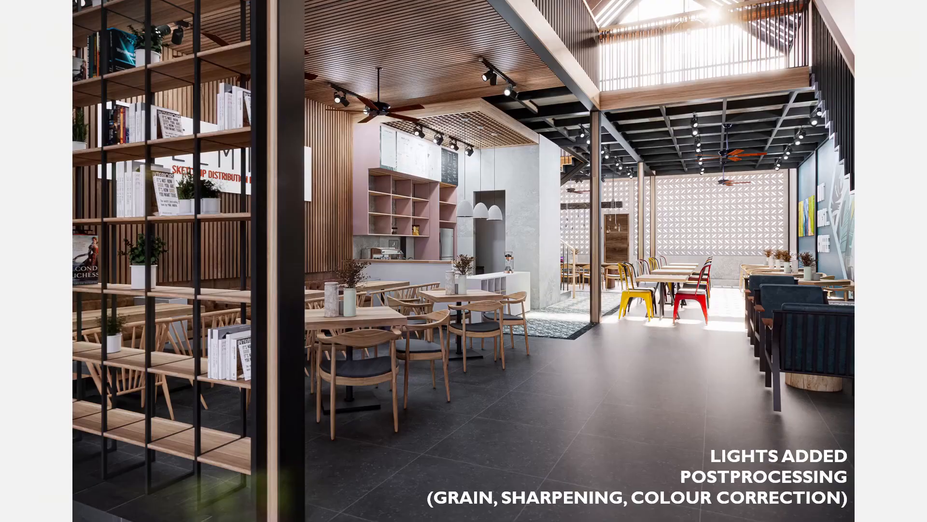